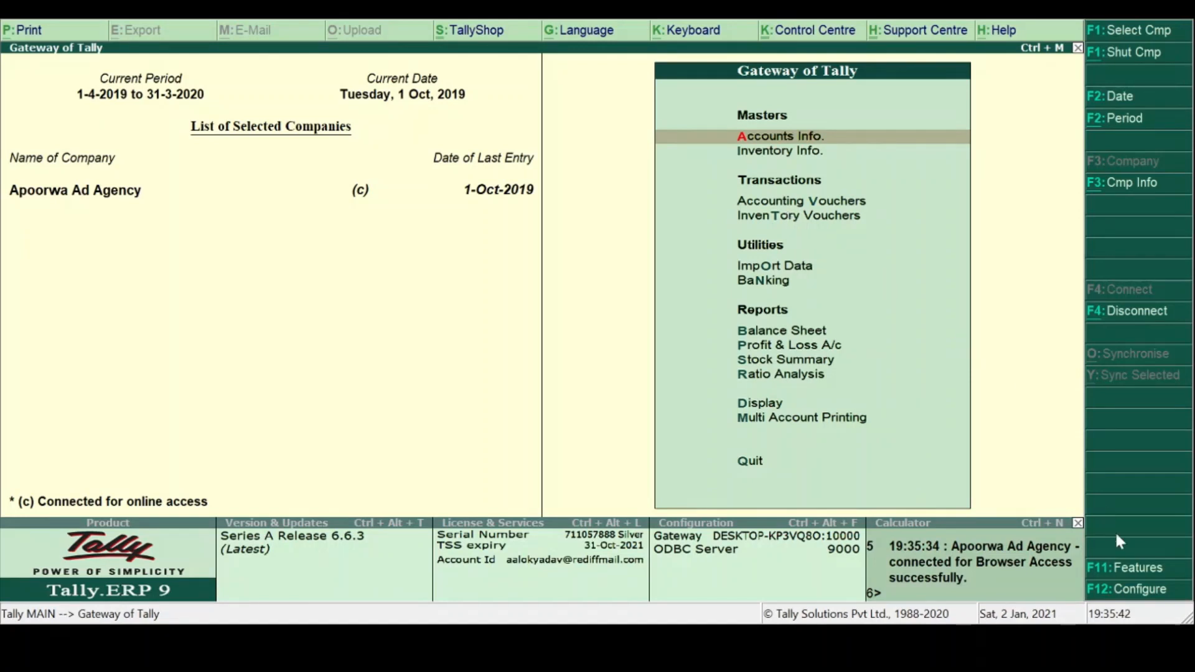
Step: Enable purchase, sales and job order processing in the company's inventory features and save the settings
click(1120, 570)
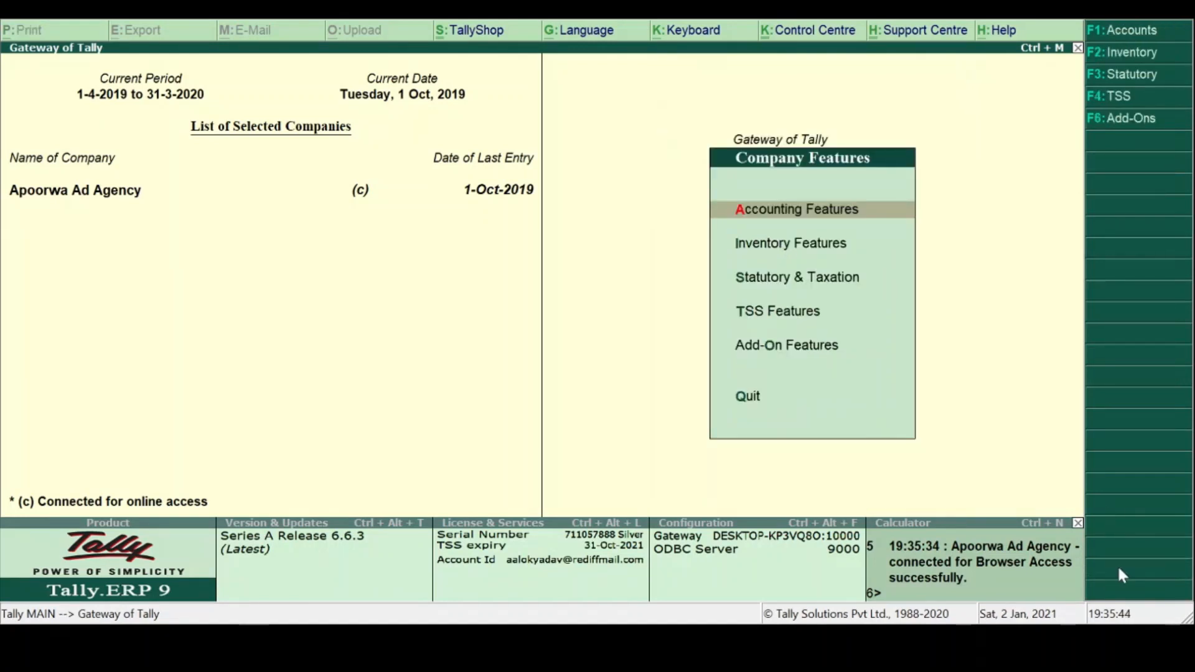
key(Down)
key(Return)
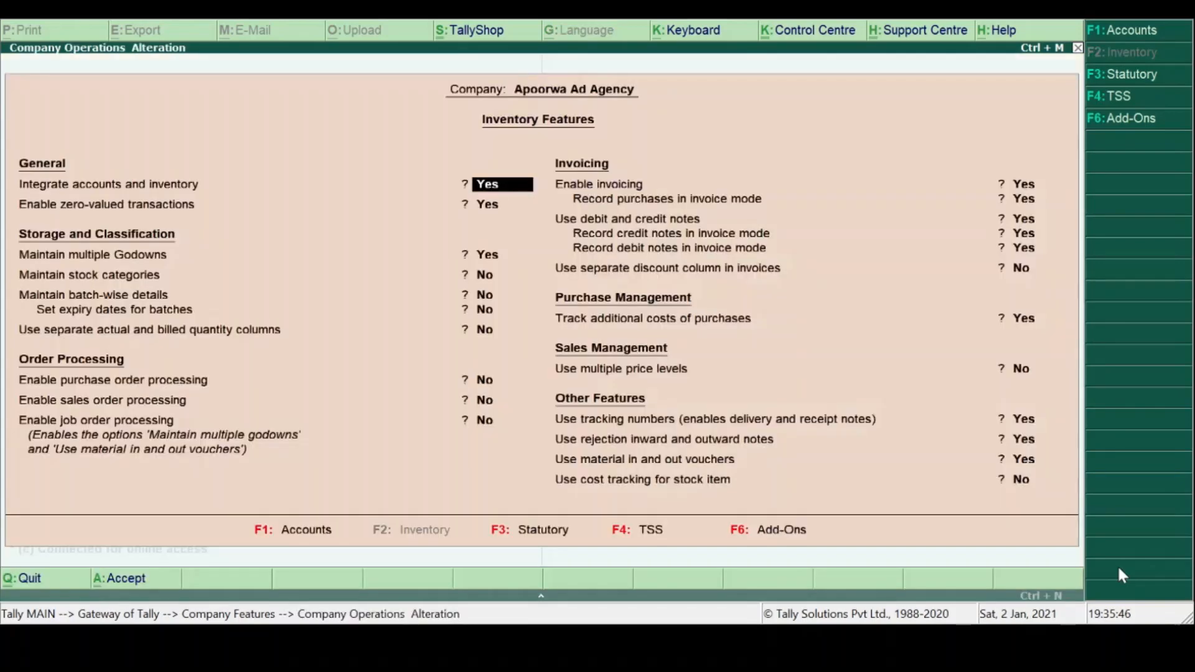
key(Return)
key(Return)
key(Return)
key(Return)
key(Return)
key(Return)
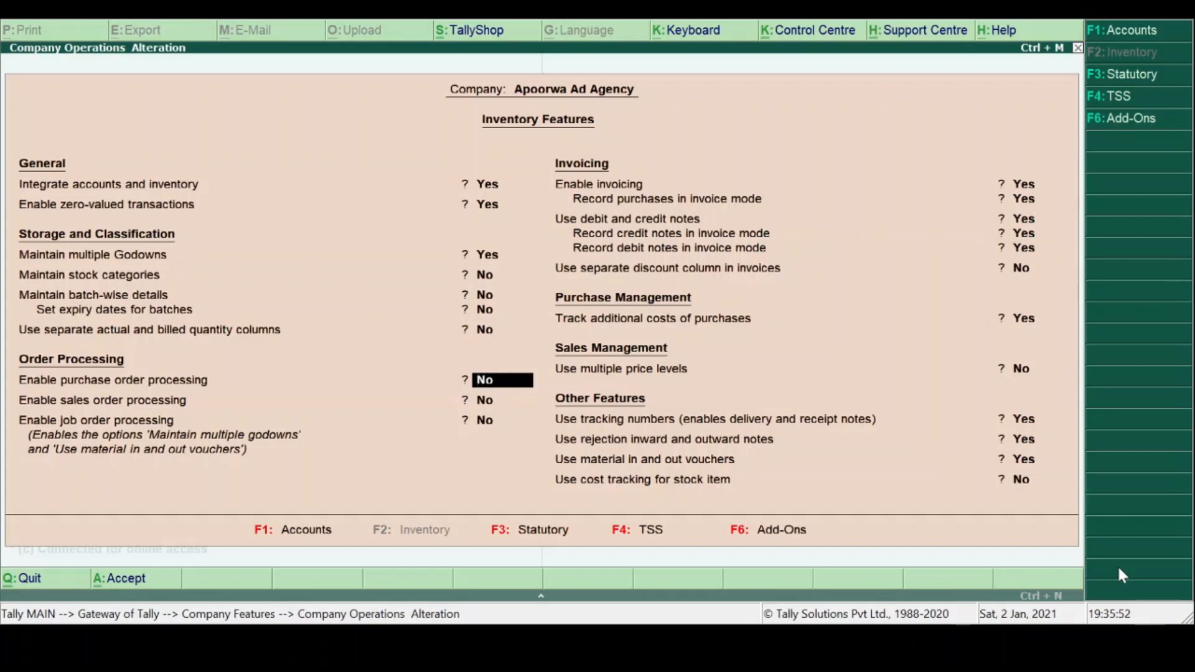
key(y)
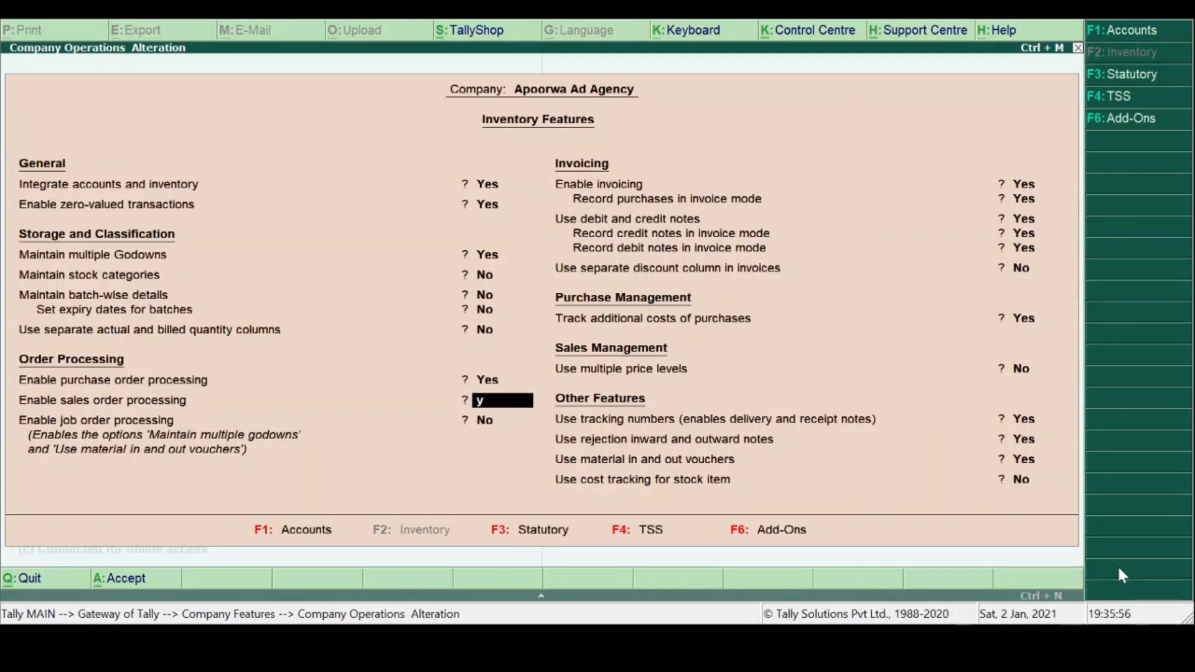
key(y)
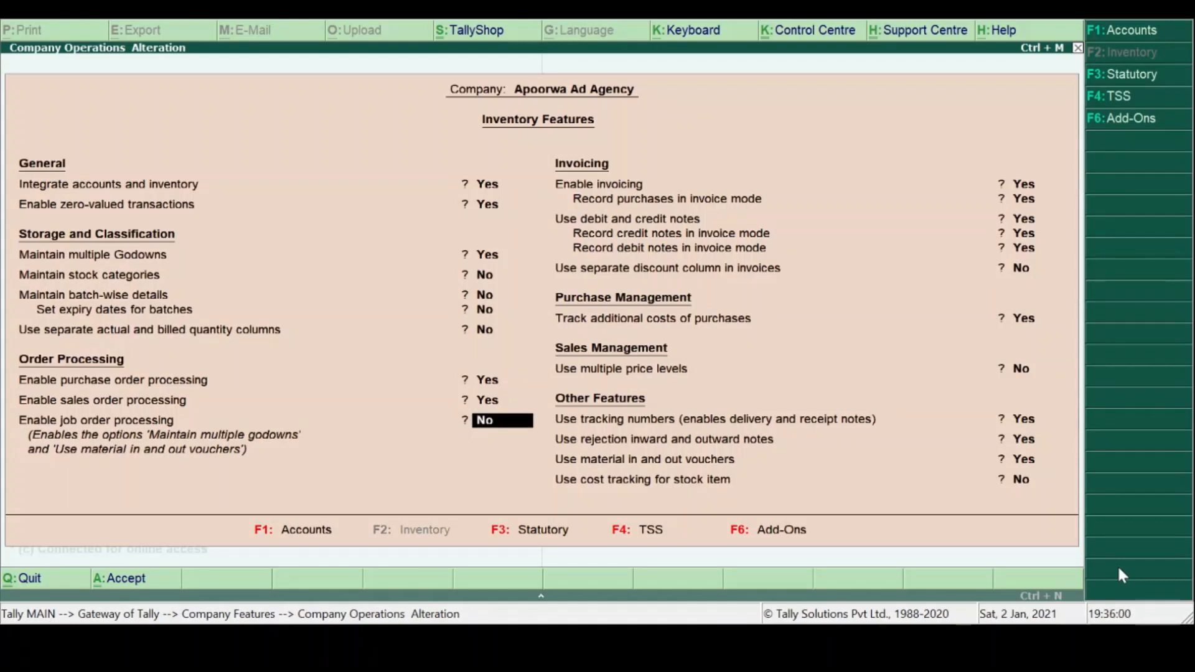
text(y)
key(Return)
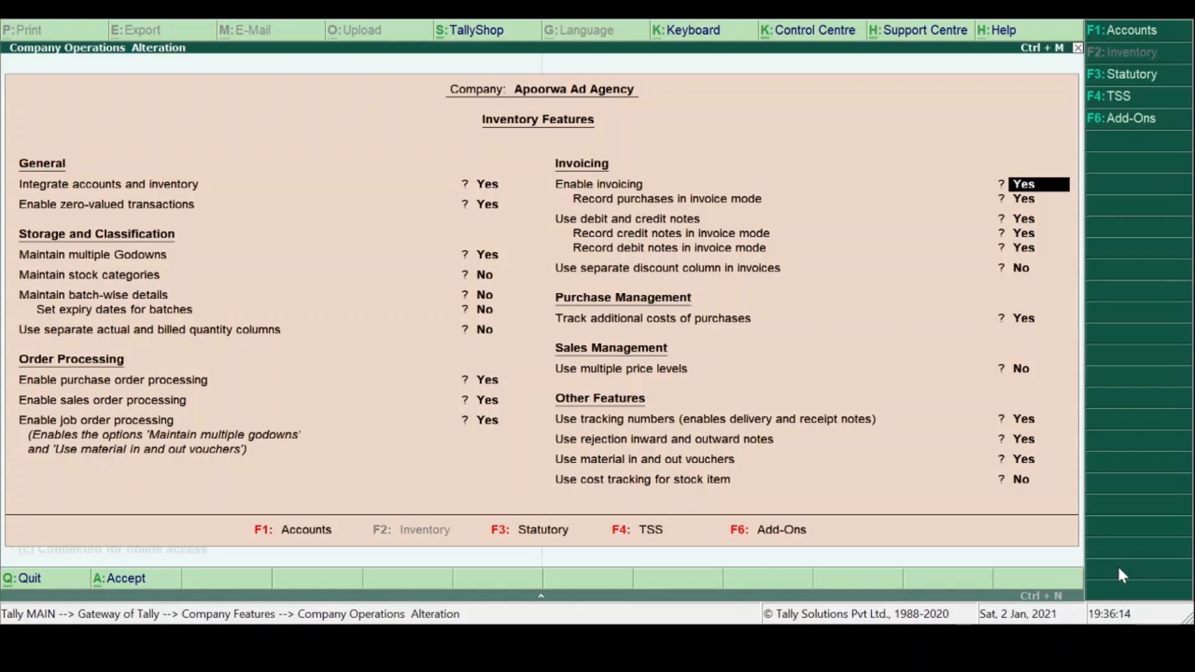
key(ctrl+a)
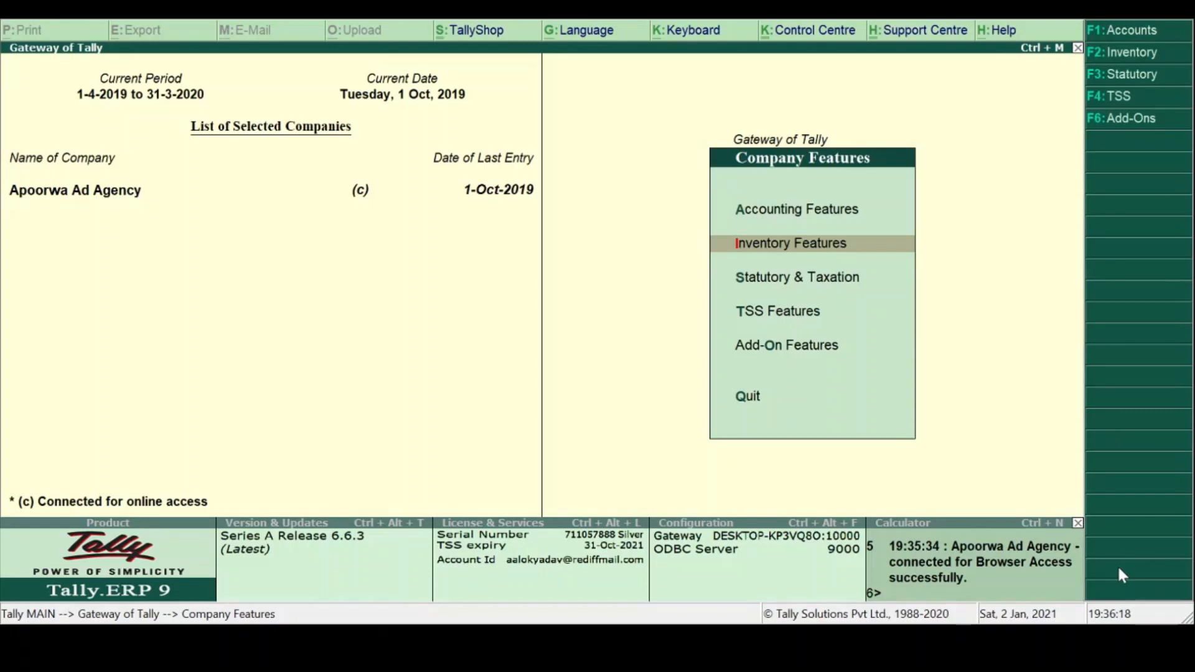
key(Escape)
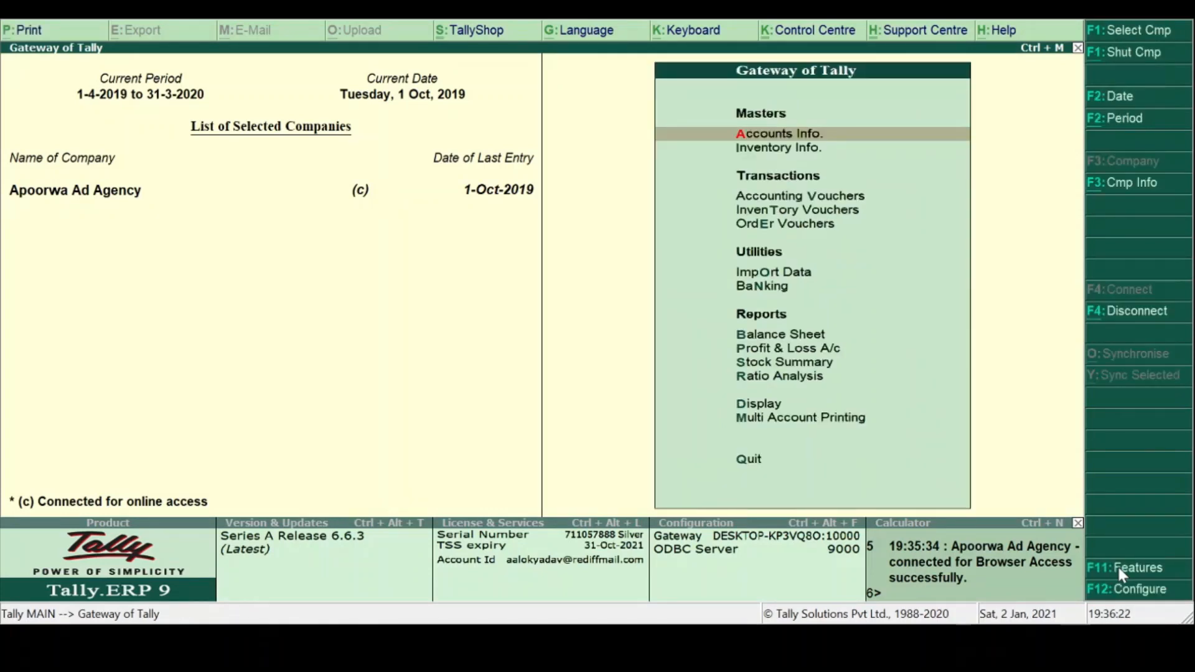
Step: Open order voucher entry for a new purchase order
key(Down)
key(Down)
key(Down)
key(Down)
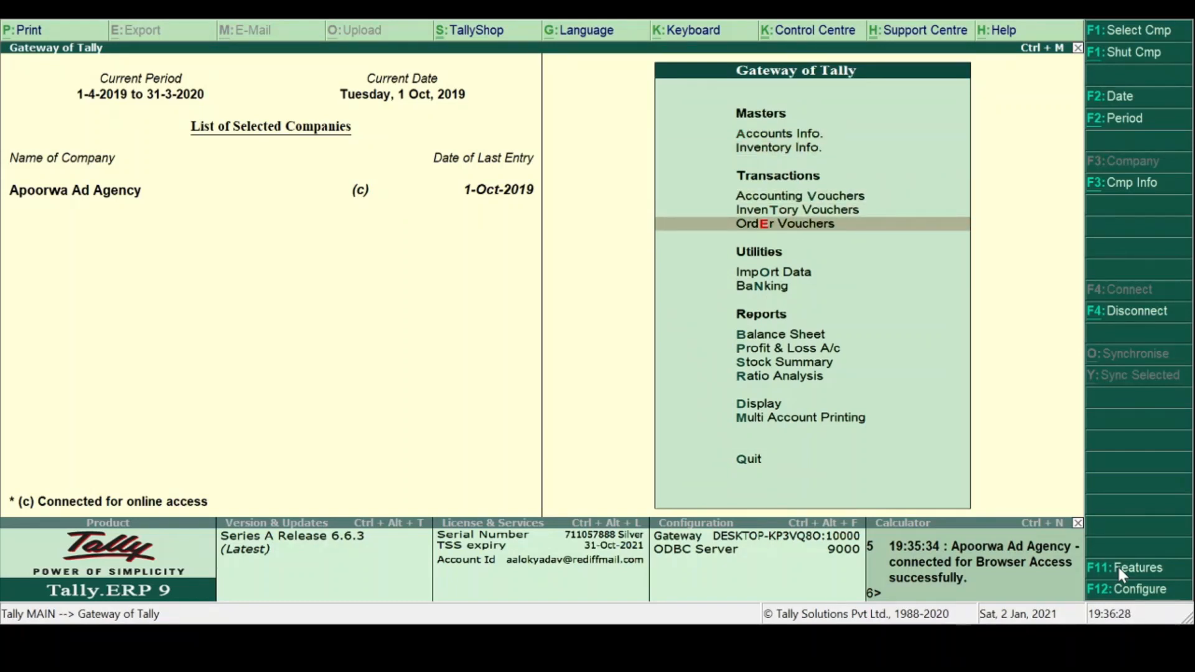
key(Return)
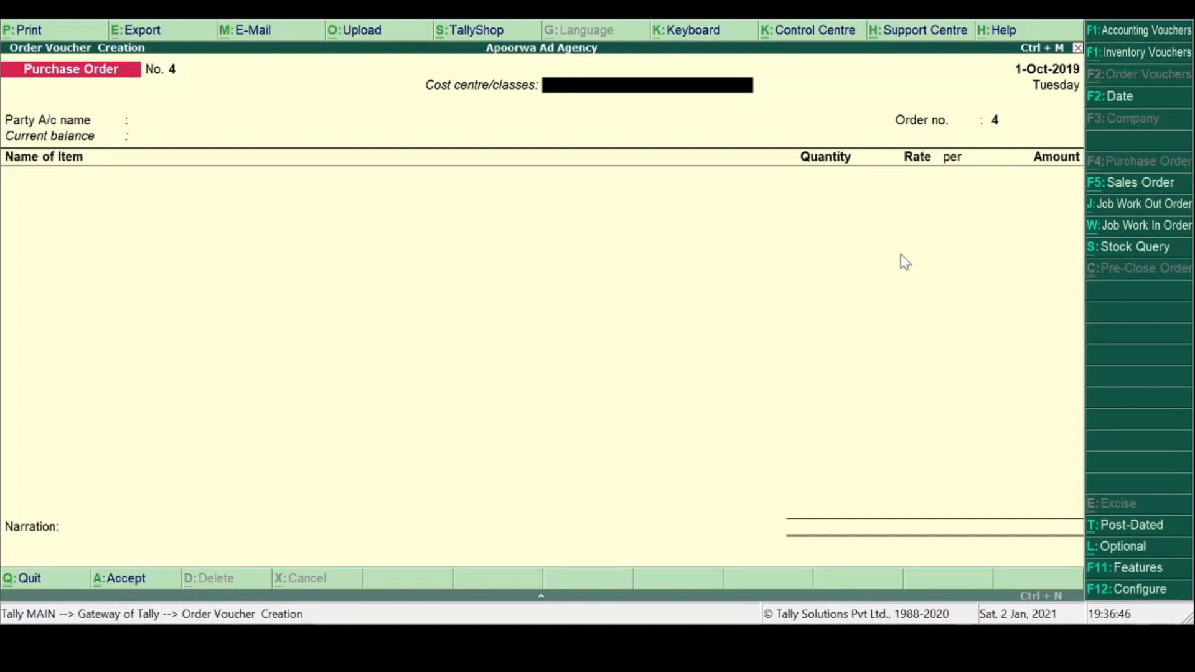
Step: Try to set the purchase order's voucher date to 1-1-2021
key(F2)
text(1)
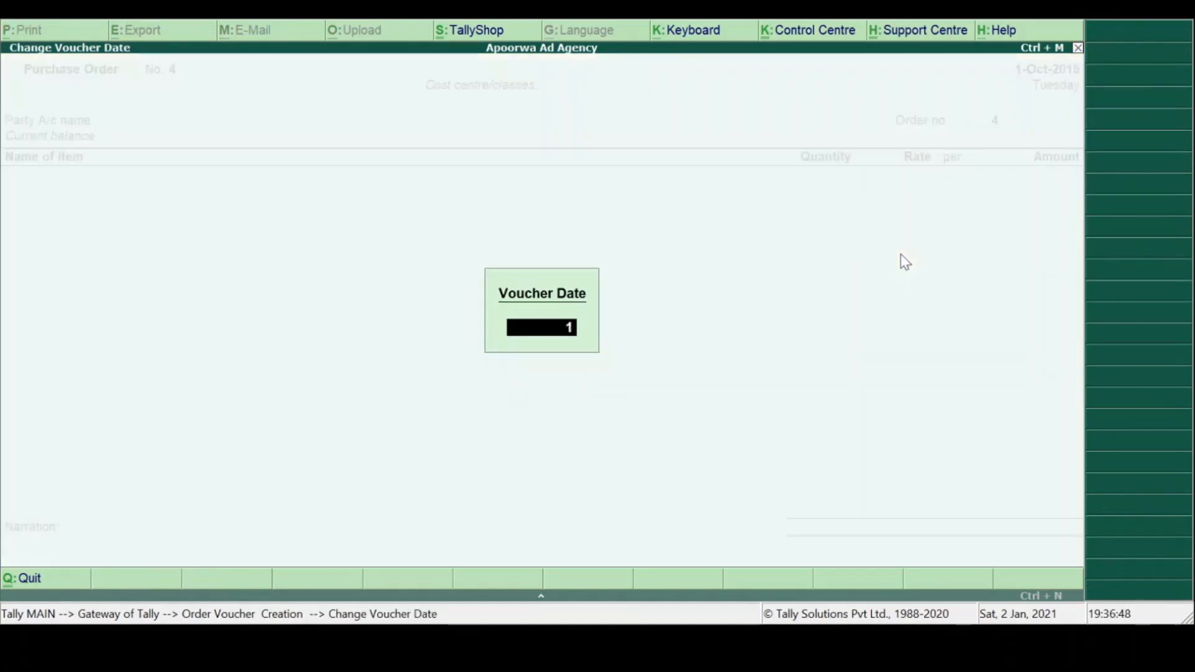
text(-1-2021)
key(Return)
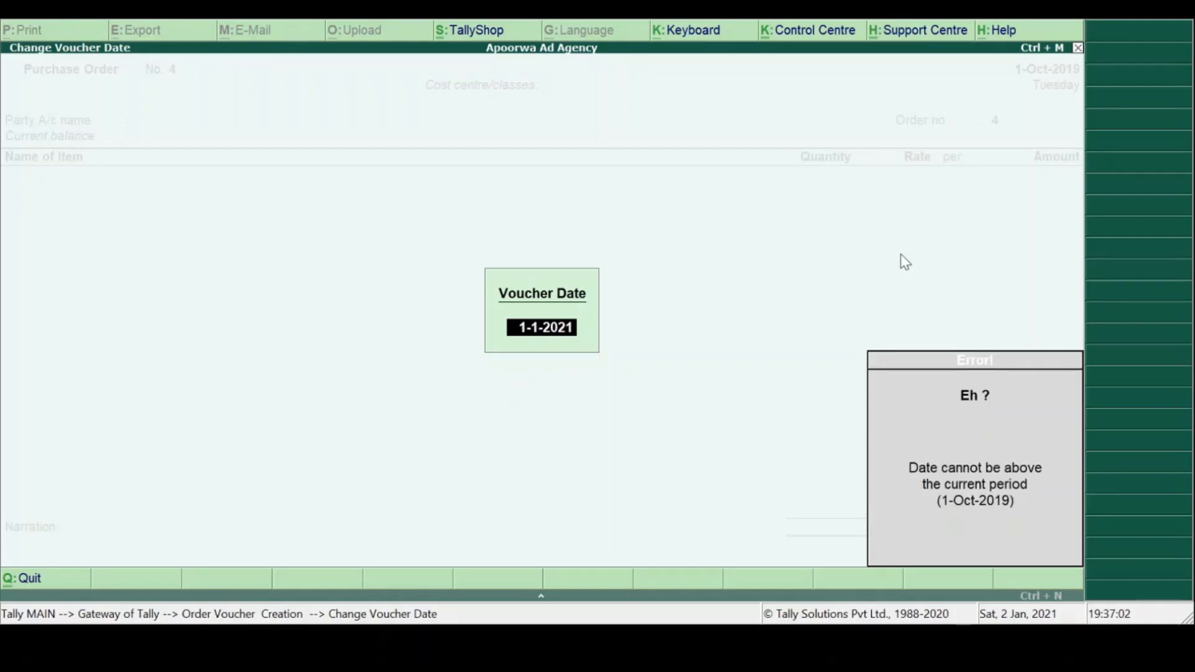
key(BackSpace)
key(Escape)
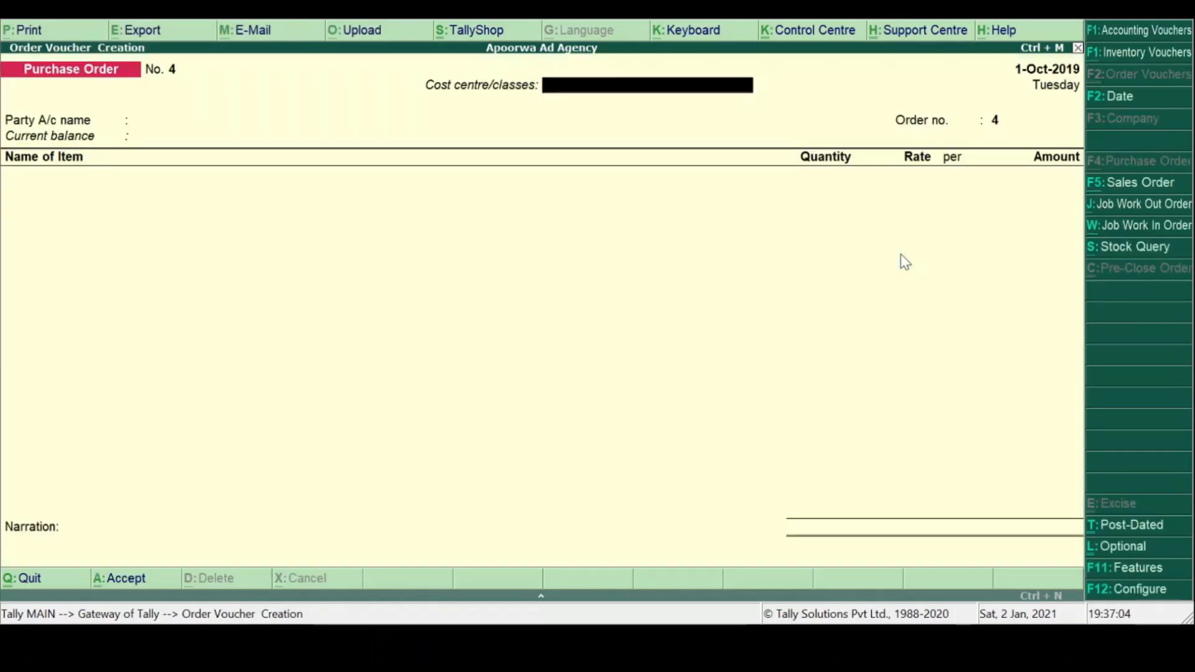
Step: Extend the current period to end on 31-3-21, keeping its start date
key(alt+F2)
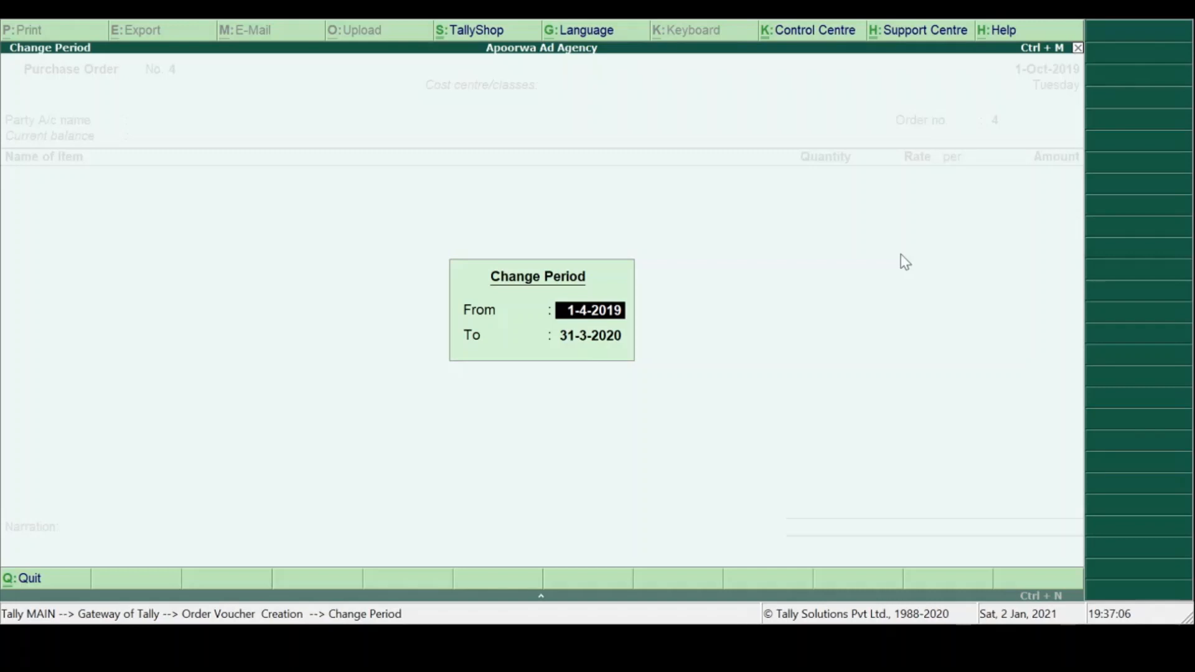
key(Return)
text(31)
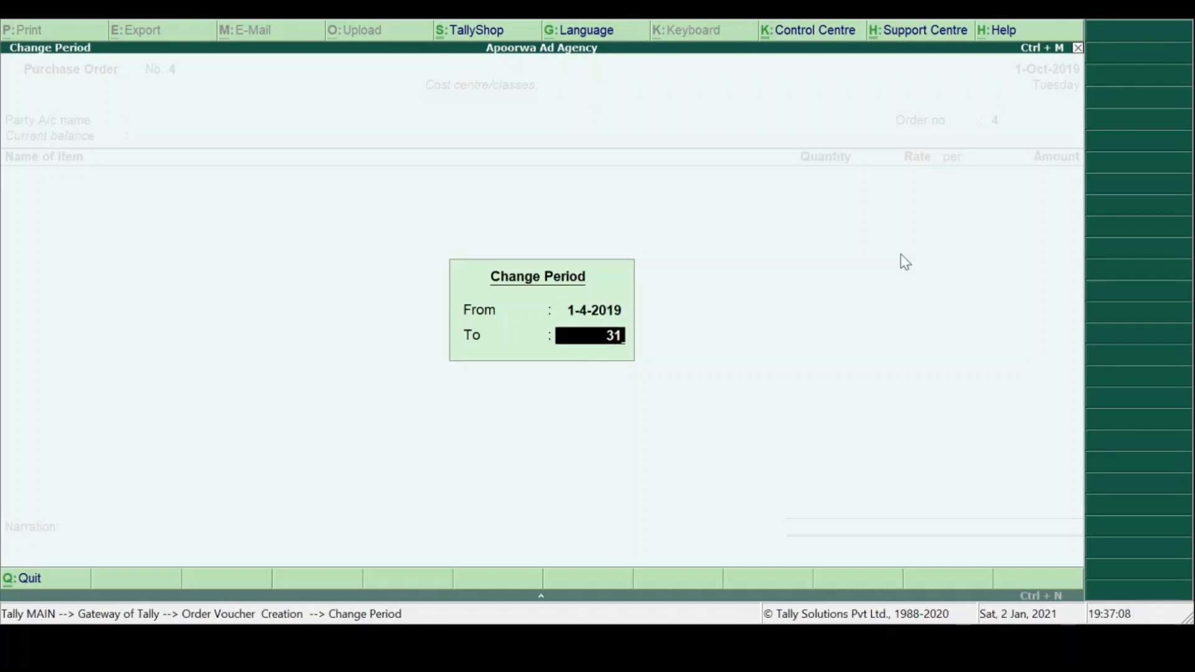
text(-3-21)
key(Return)
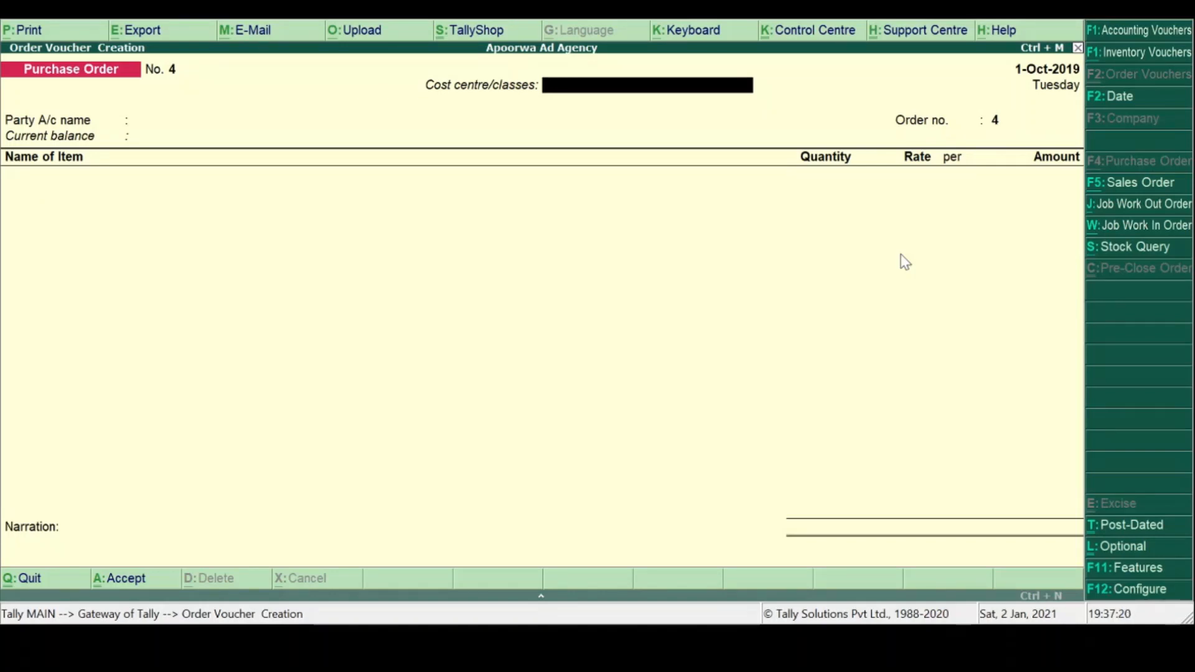
Step: Set the purchase order's voucher date to 1-1-21
key(F2)
text(1)
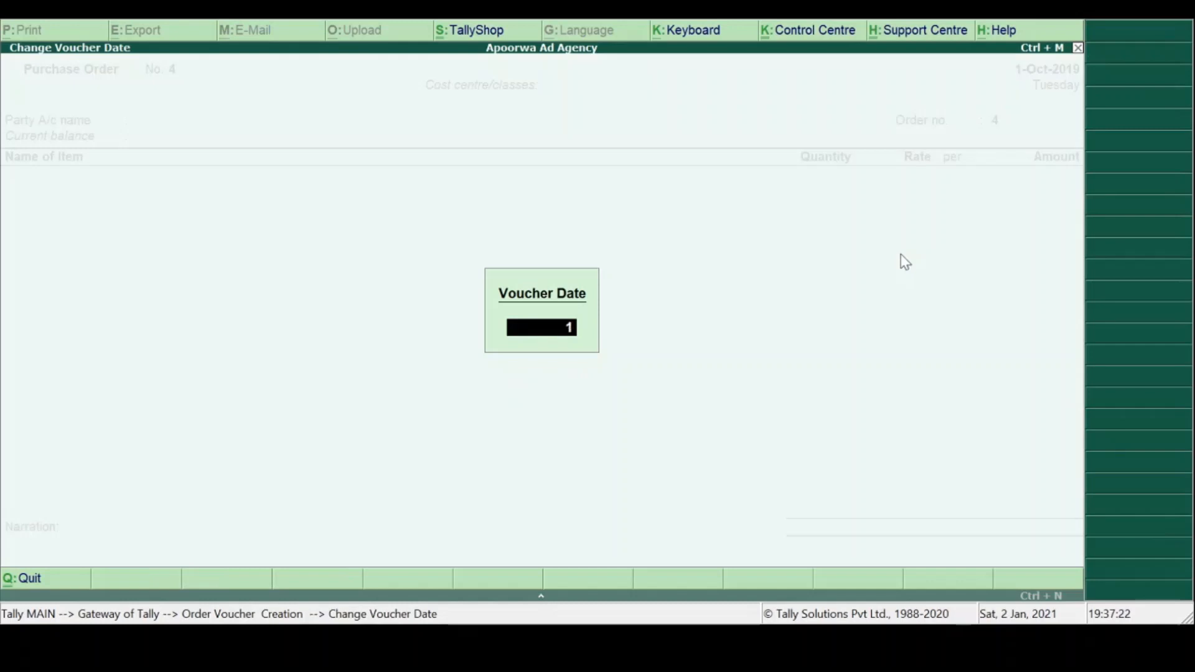
text(-1-21)
key(Return)
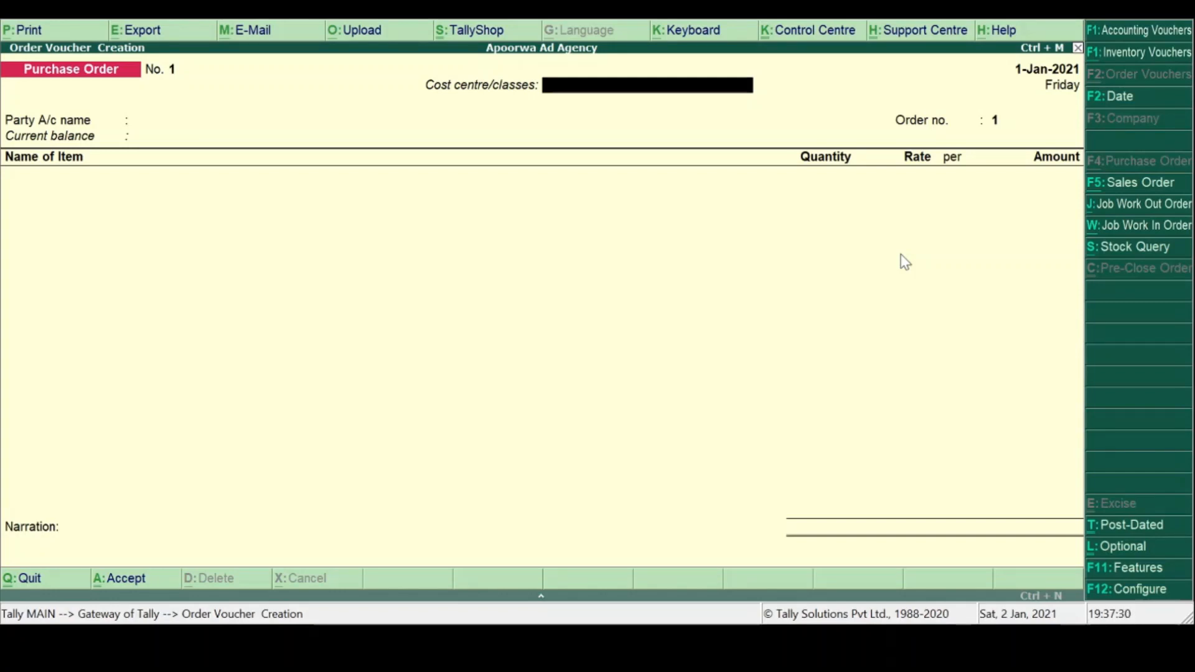
Step: Leave the cost centre class empty and choose S.G. Advertising as the purchase order's party account
key(Return)
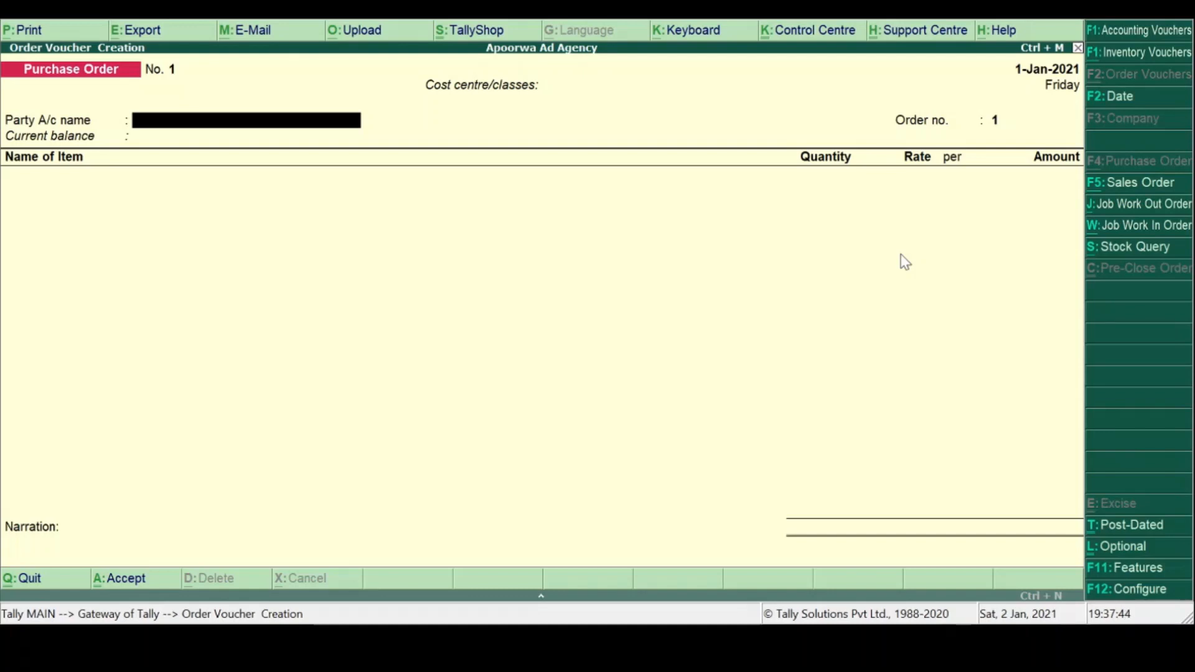
text(S)
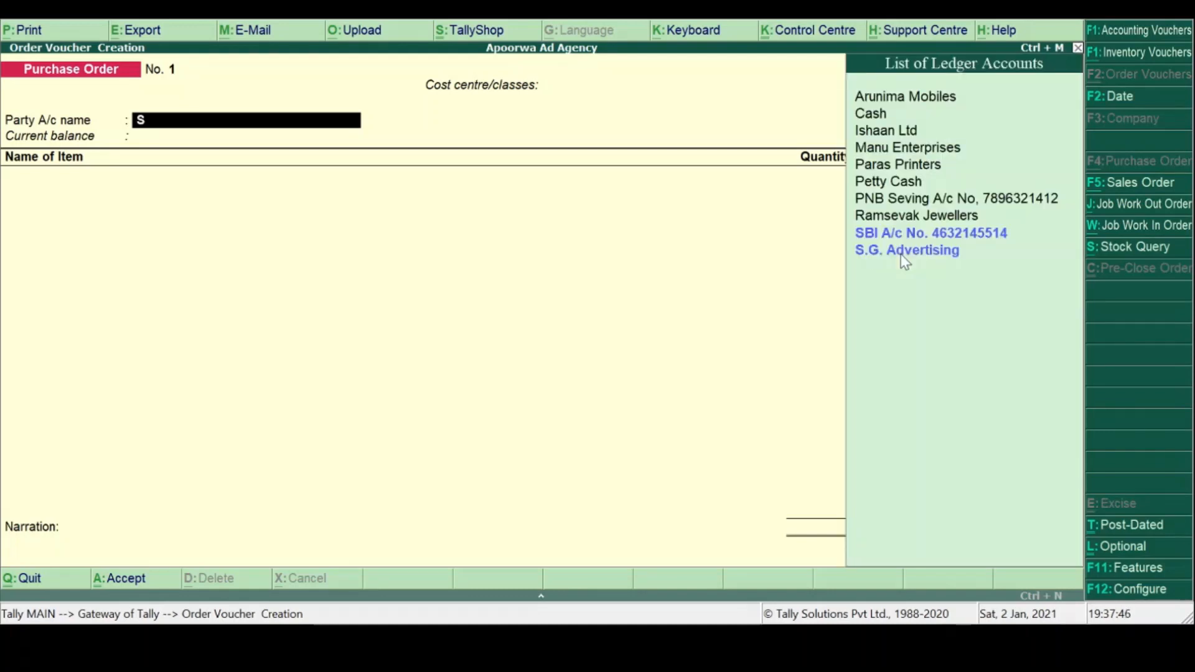
key(Down)
key(Down)
key(Return)
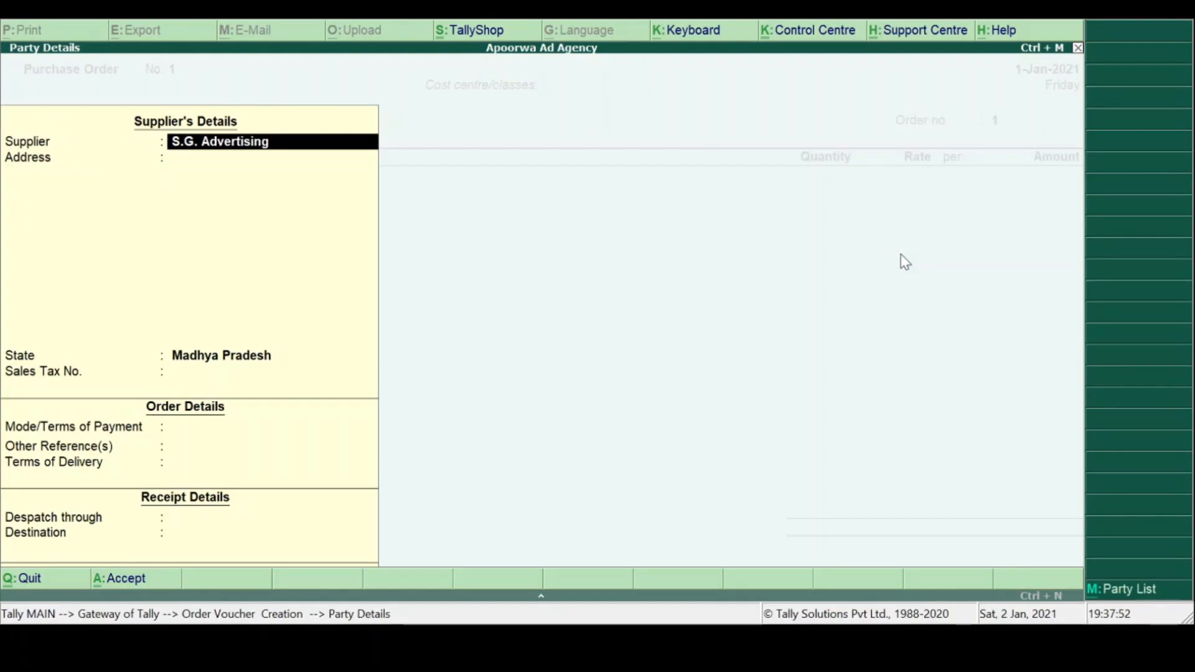
Step: Accept the supplier's details as filled in, leaving the sales tax, order and receipt detail fields blank
key(Return)
key(Return)
key(Return)
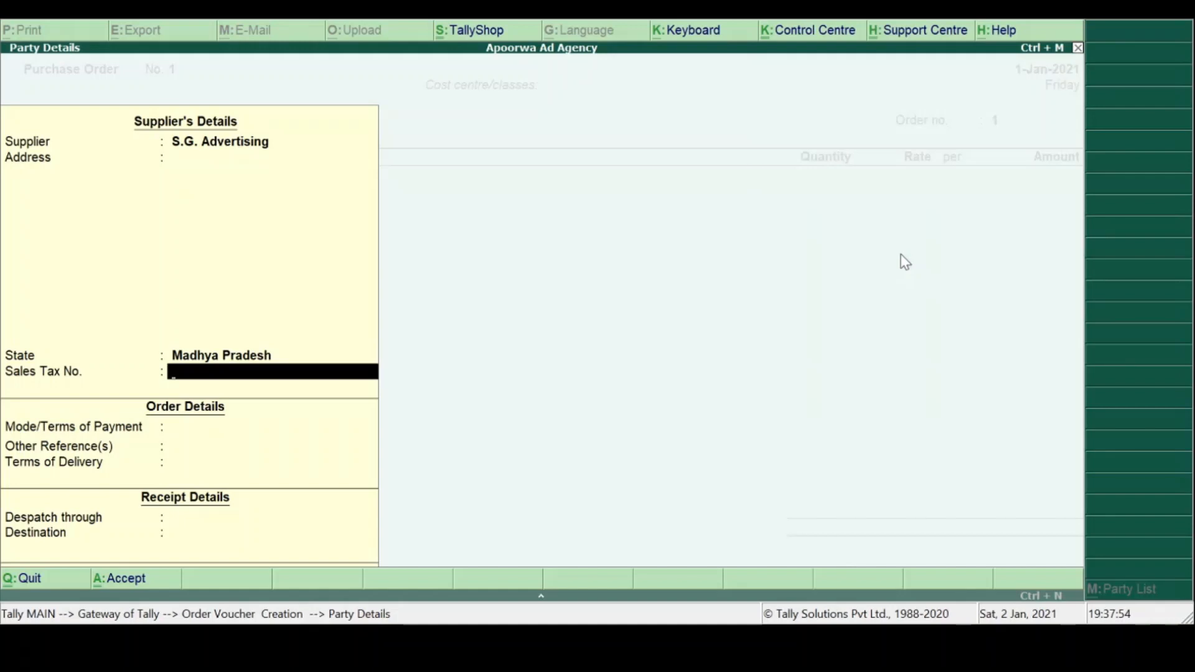
key(Return)
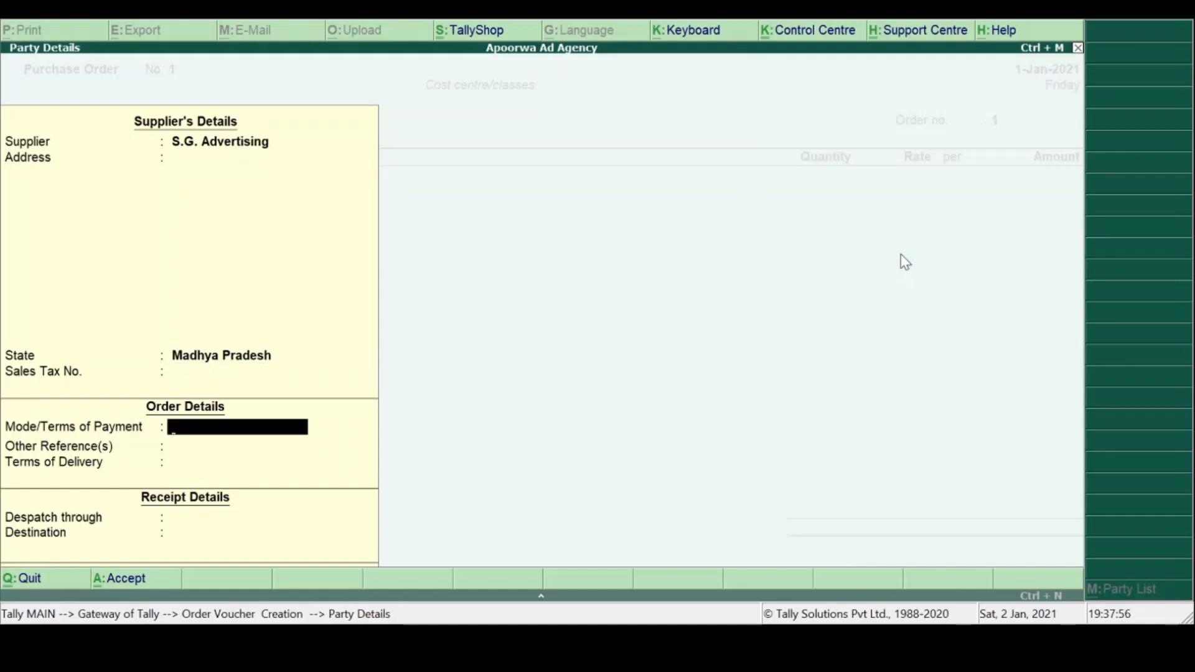
key(Return)
key(Return)
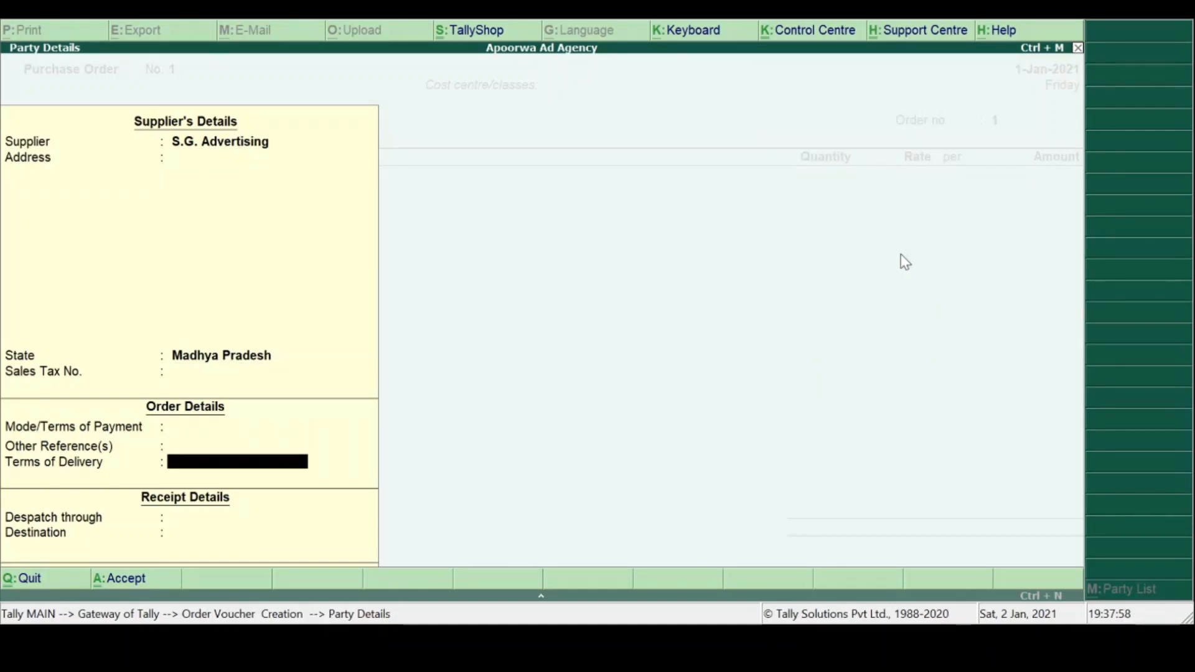
key(Return)
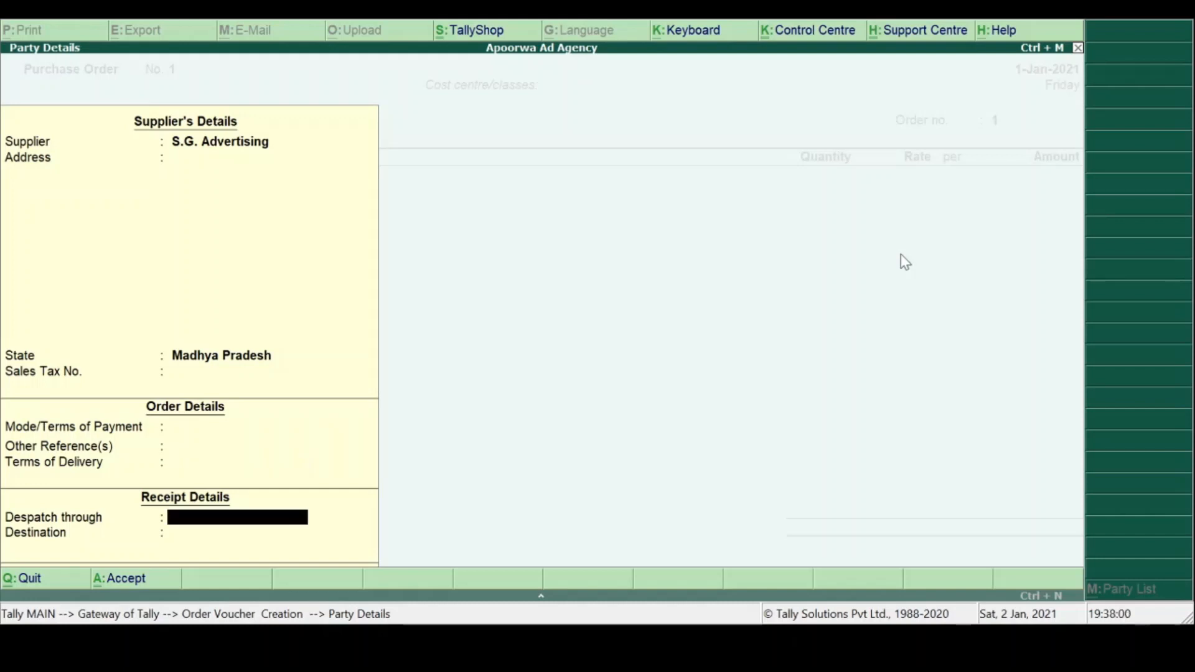
key(Return)
key(Return)
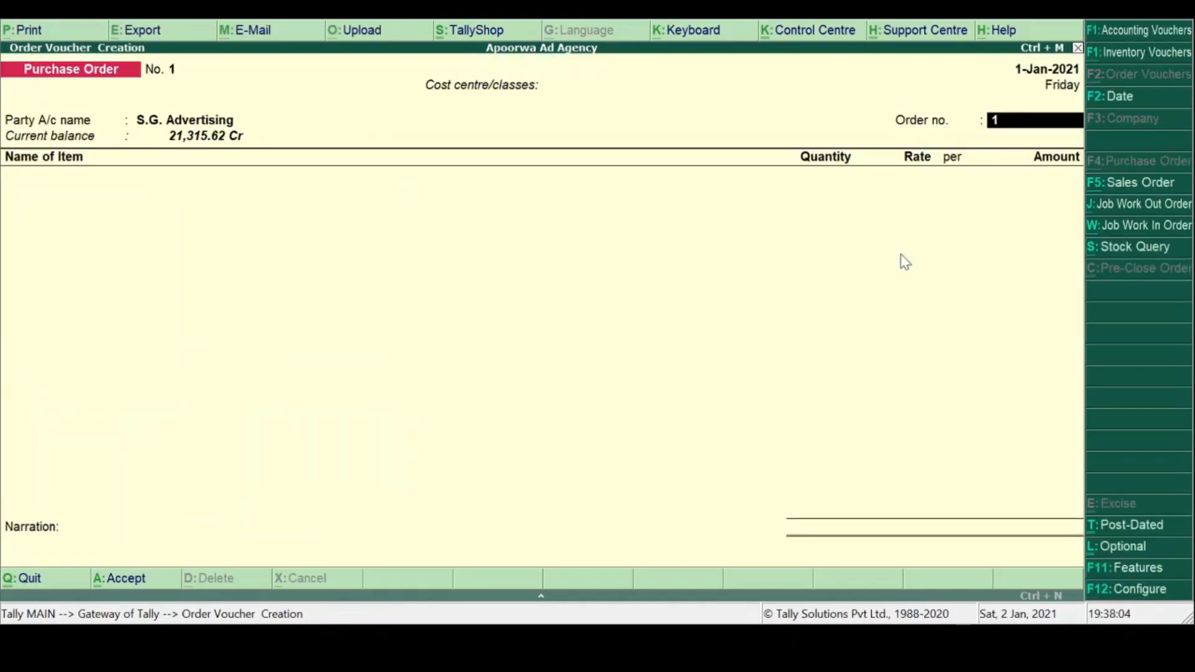
Step: Replace the default order number of the purchase order with the agency's own order reference
text(AAA)
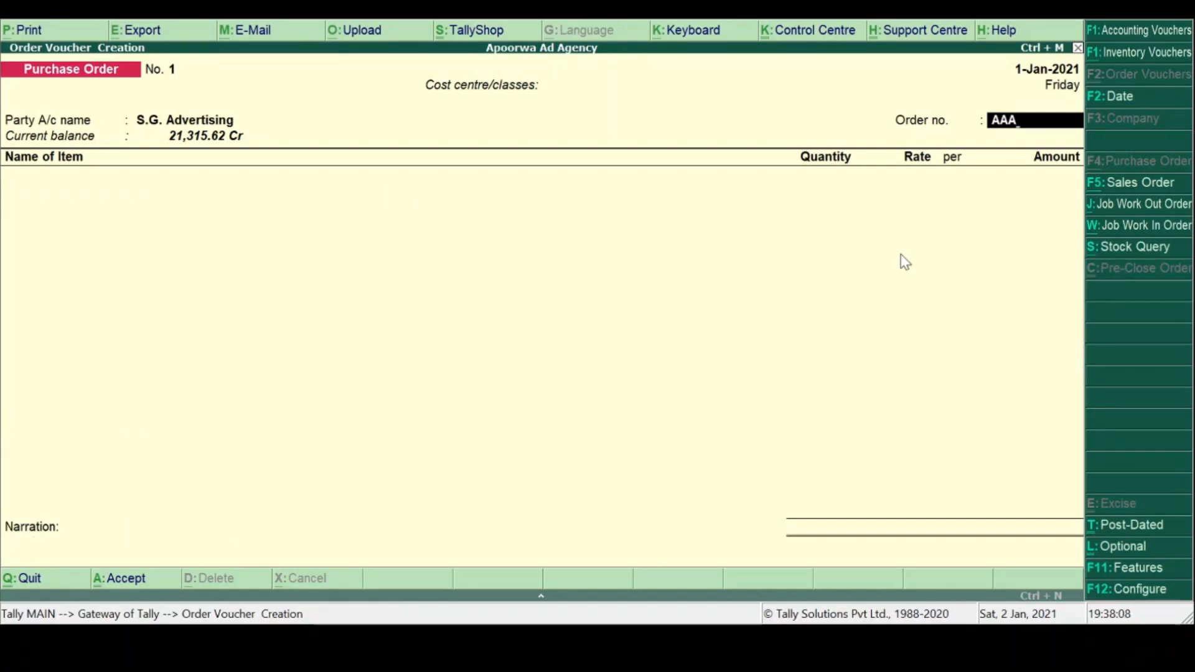
text(/ORD/01)
key(Return)
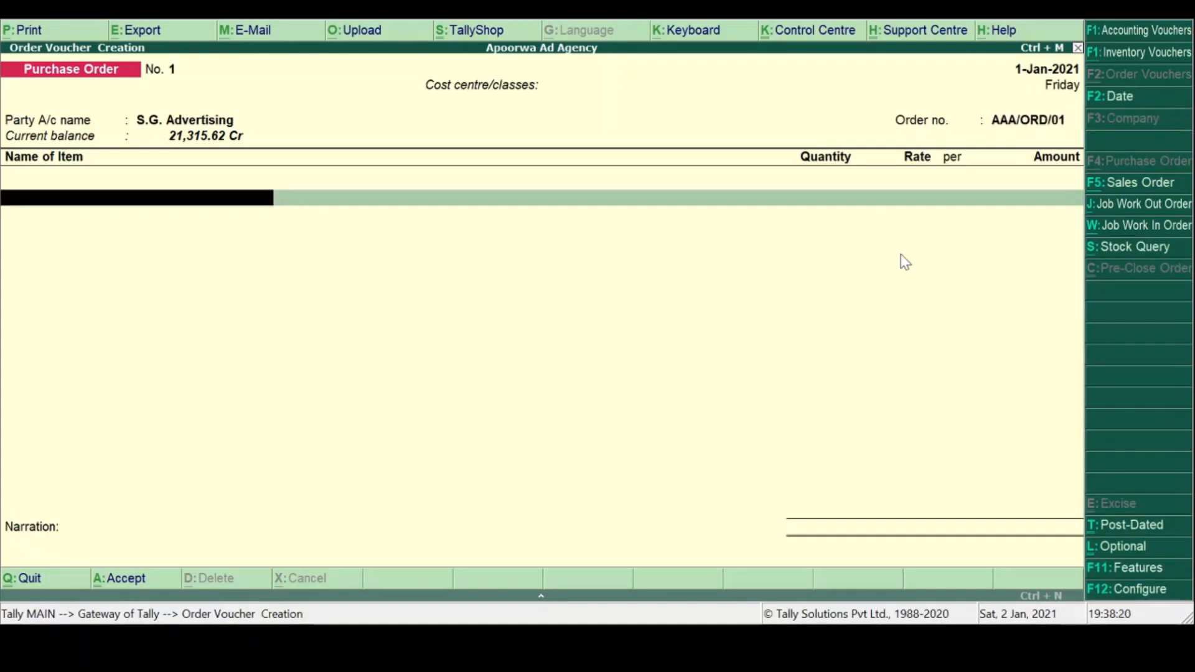
Step: Add the stock item Glow Sign Board, due in 6 days, and allocate it to the Main Location godown
text(Gl)
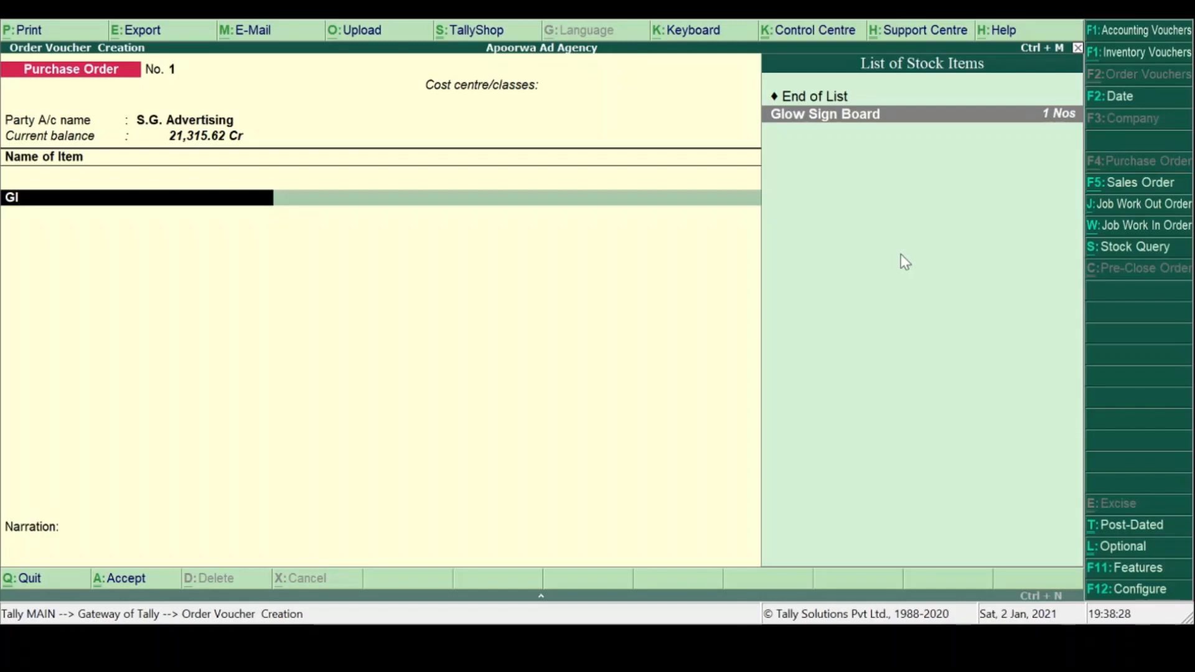
key(Return)
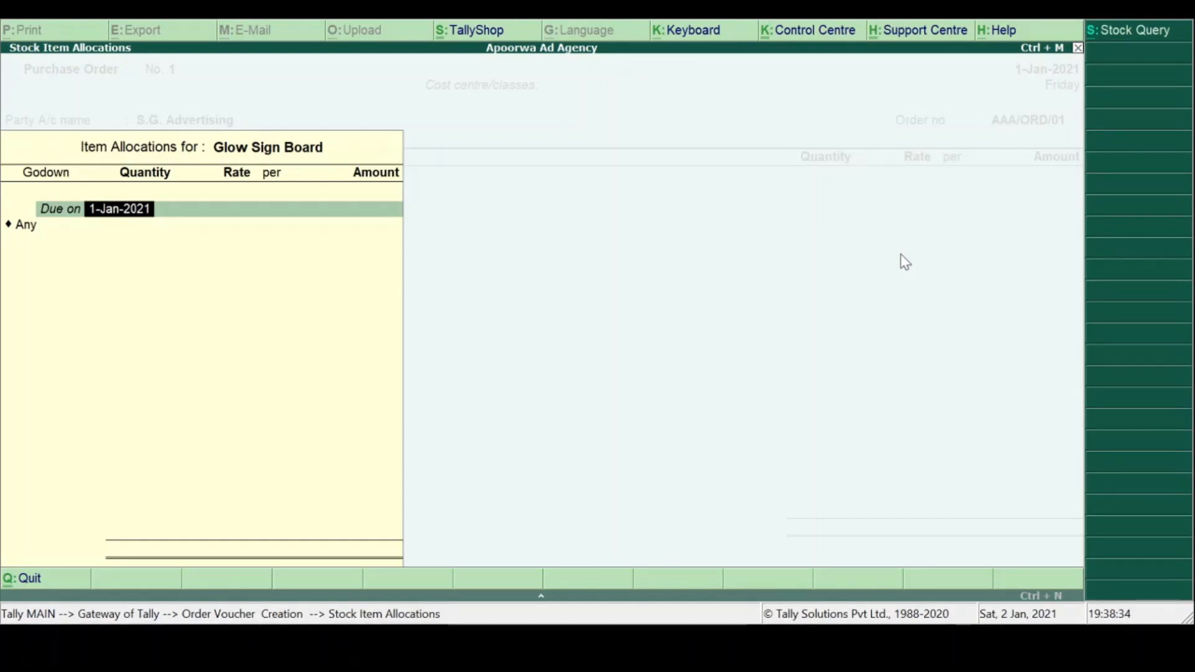
text(6)
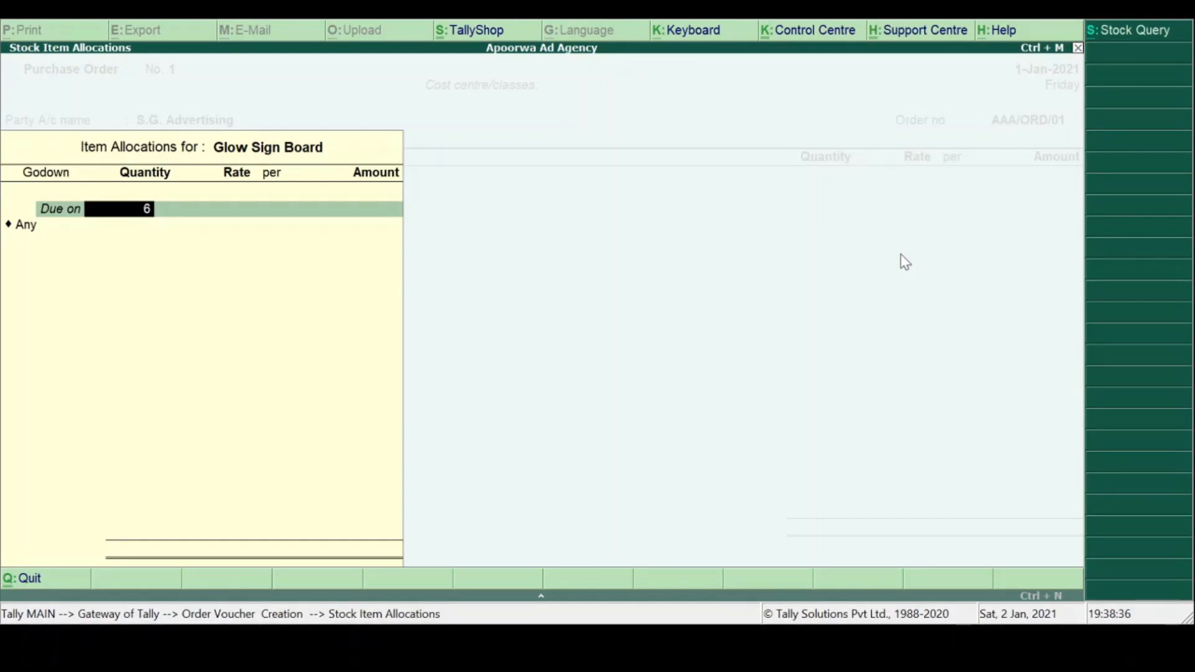
key(Return)
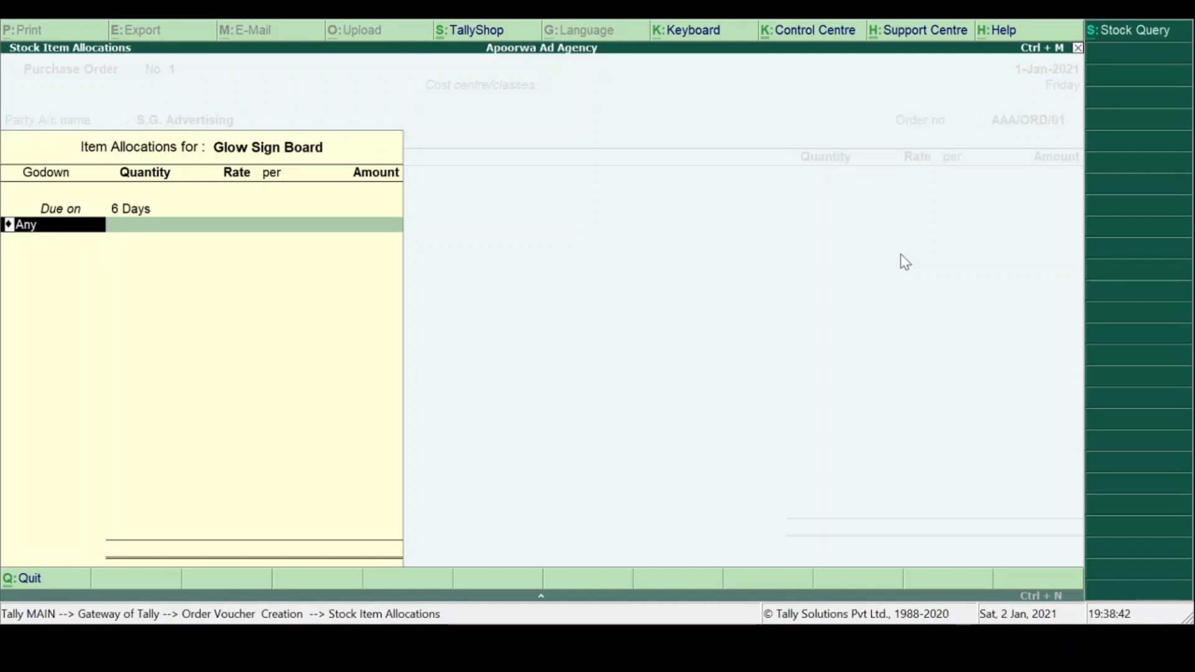
key(BackSpace)
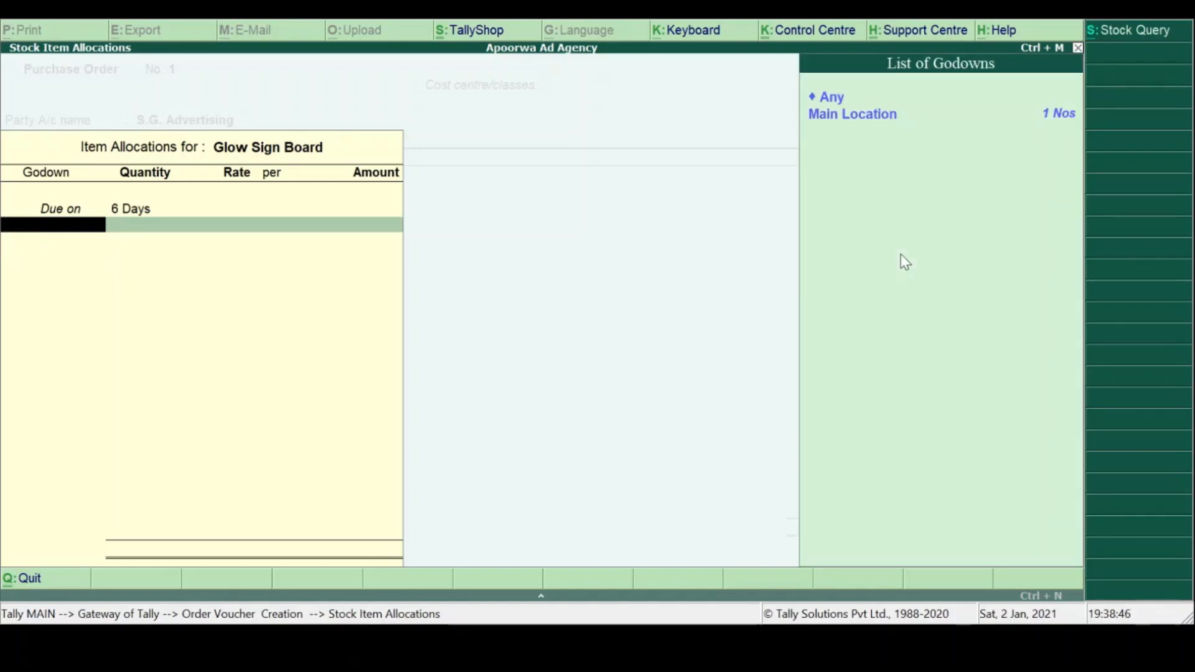
key(Down)
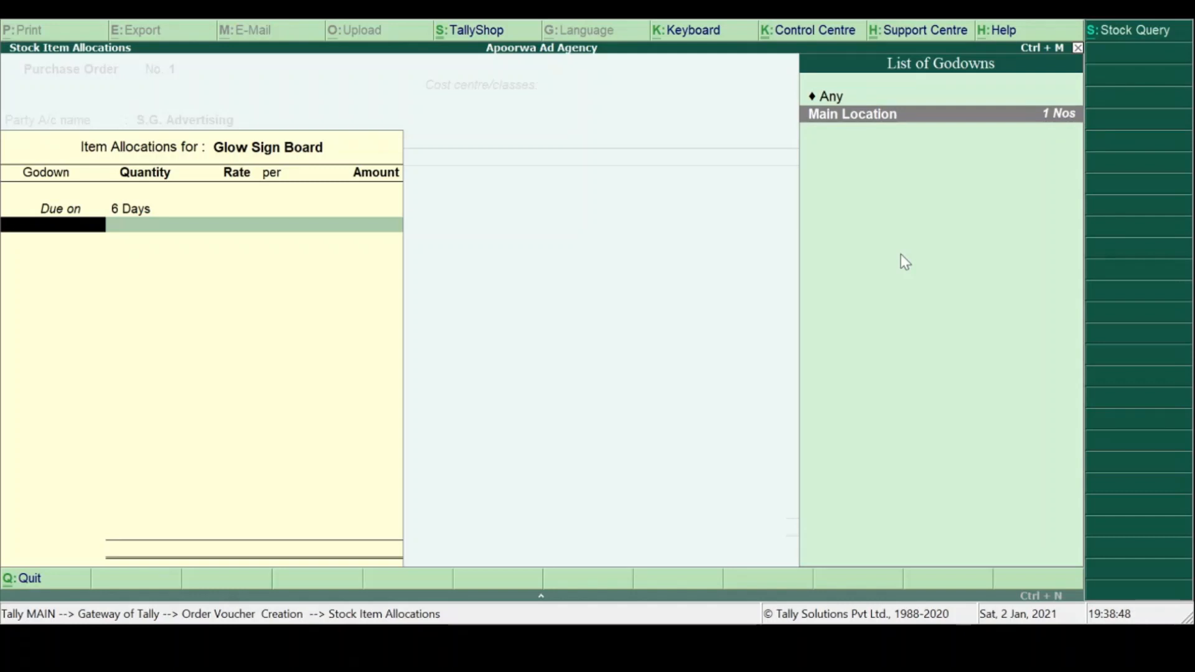
key(Return)
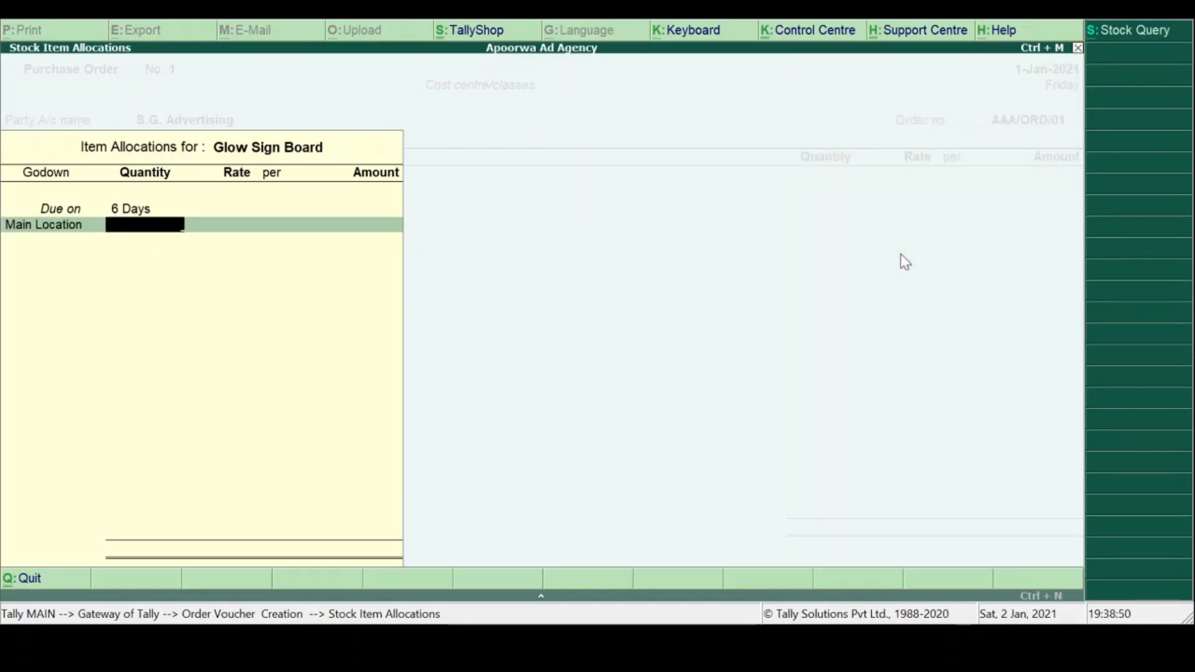
Step: Set the Glow Sign Board quantity to 6 Nos at a rate of 4,200 and finish its item allocation
text(6)
key(Return)
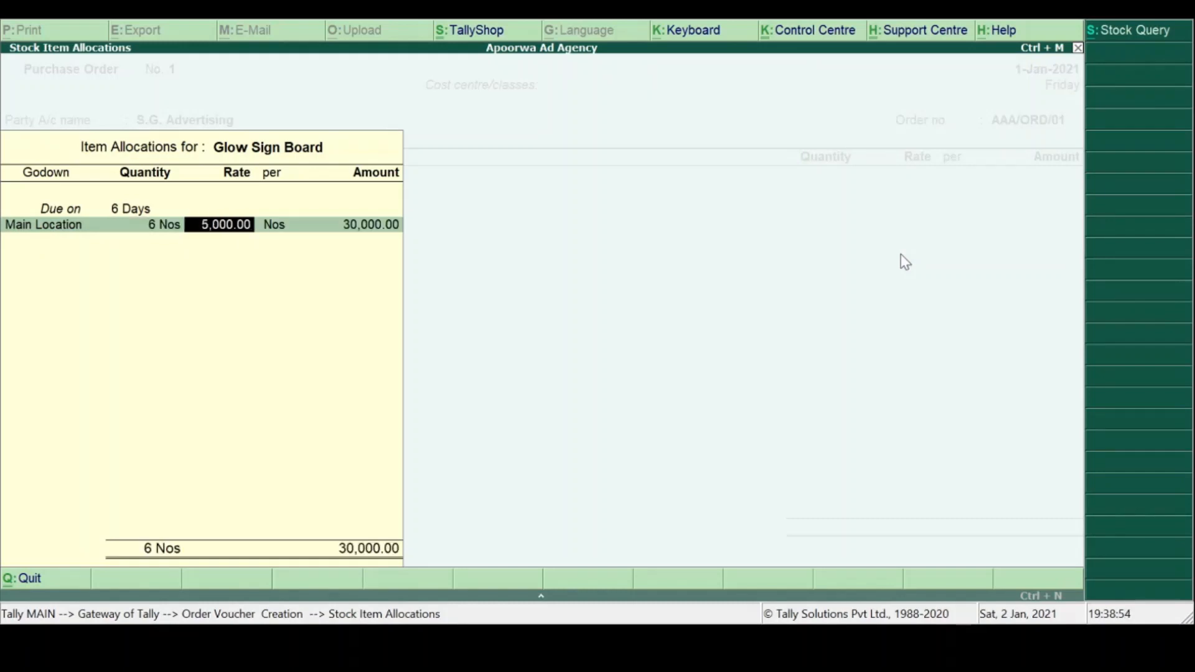
text(4200)
key(Return)
key(Return)
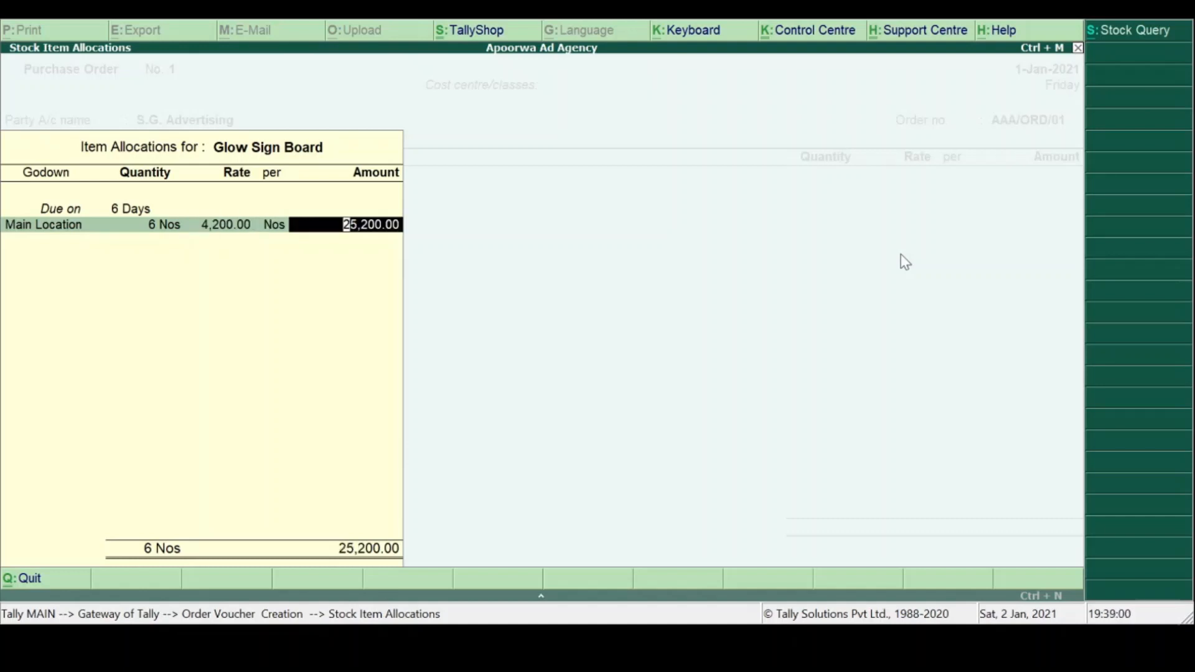
key(Return)
key(Return)
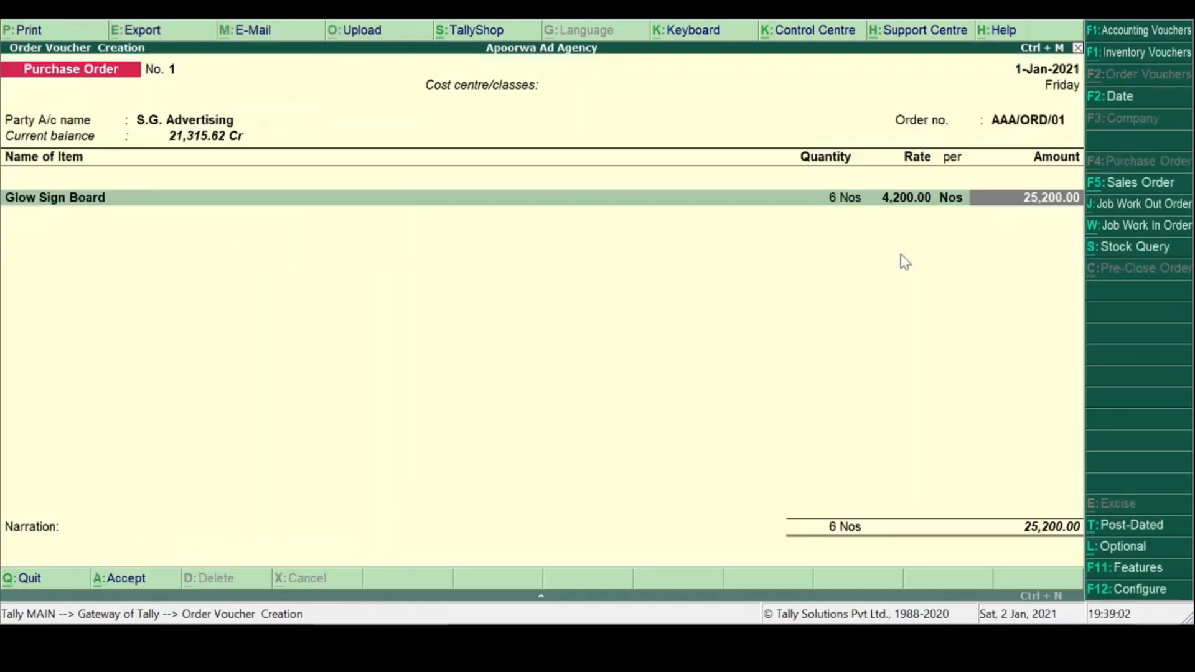
Step: Allocate the full Glow Sign Board amount to the Purchase A/c ledger instead of Purchase Returns
key(Return)
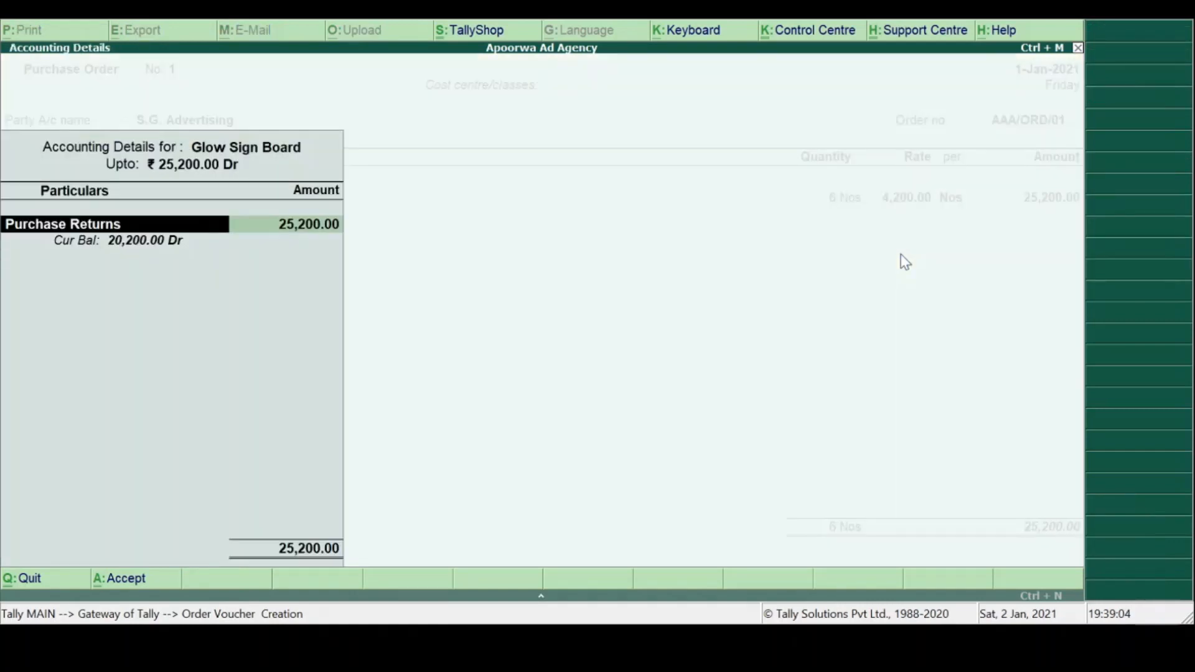
text(Pu)
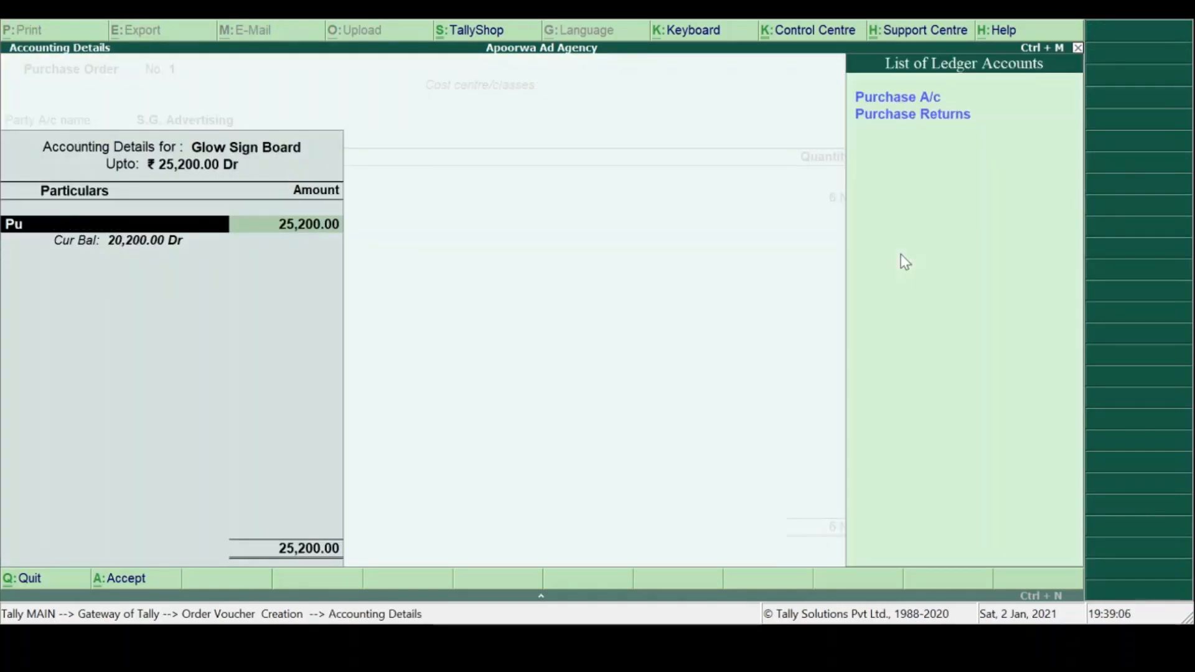
key(Down)
key(Return)
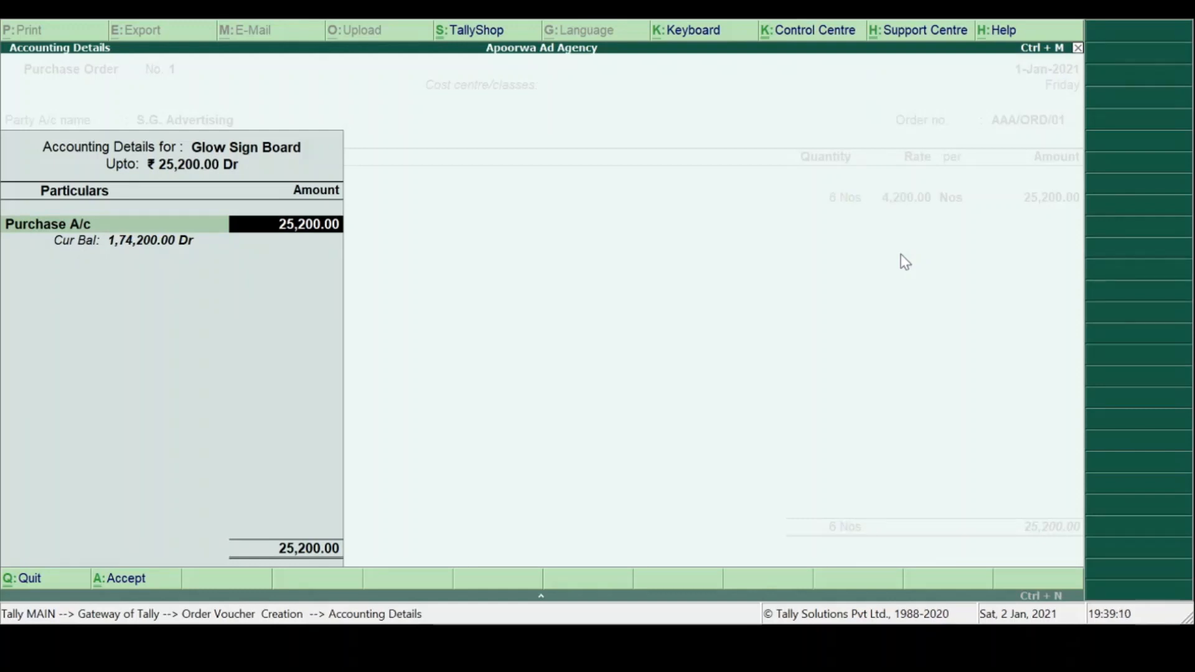
key(Return)
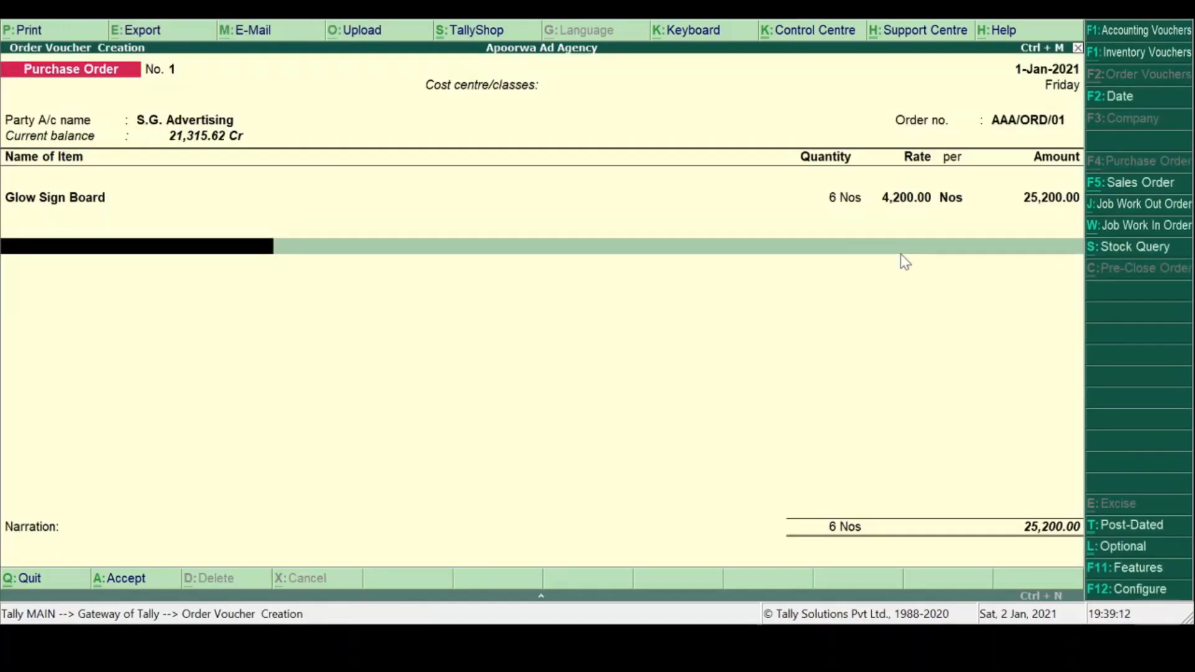
Step: End the item list, enter the narration "Being Order placed." and save the S.G. Advertising purchase order
key(Return)
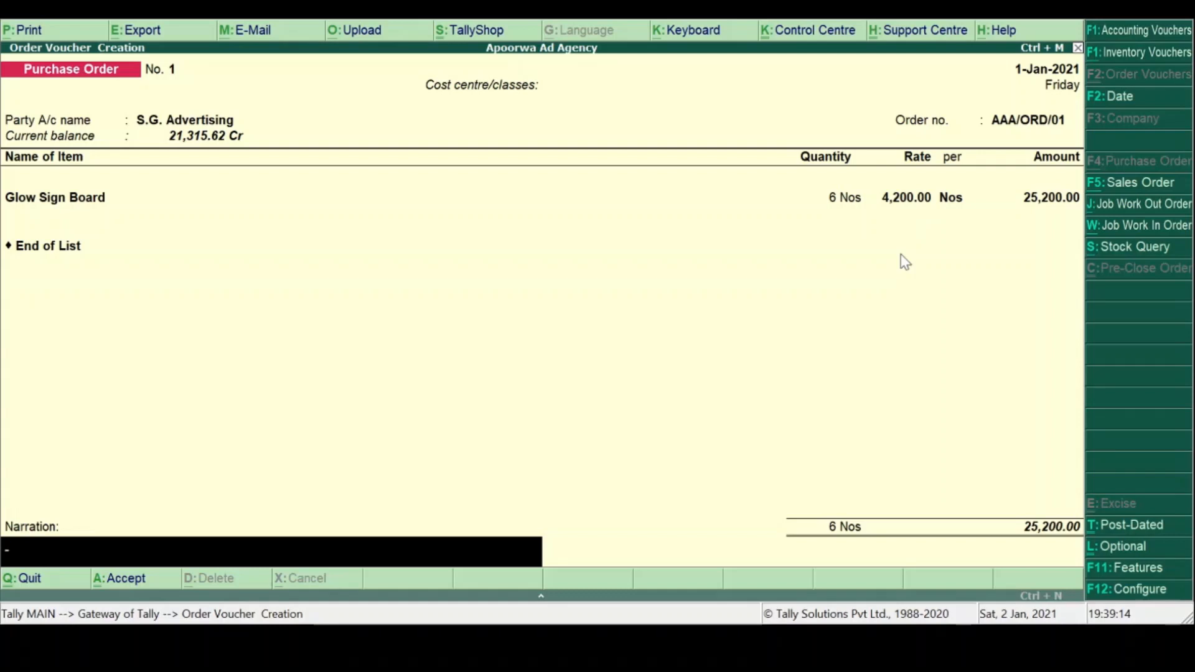
text(Being Order pla)
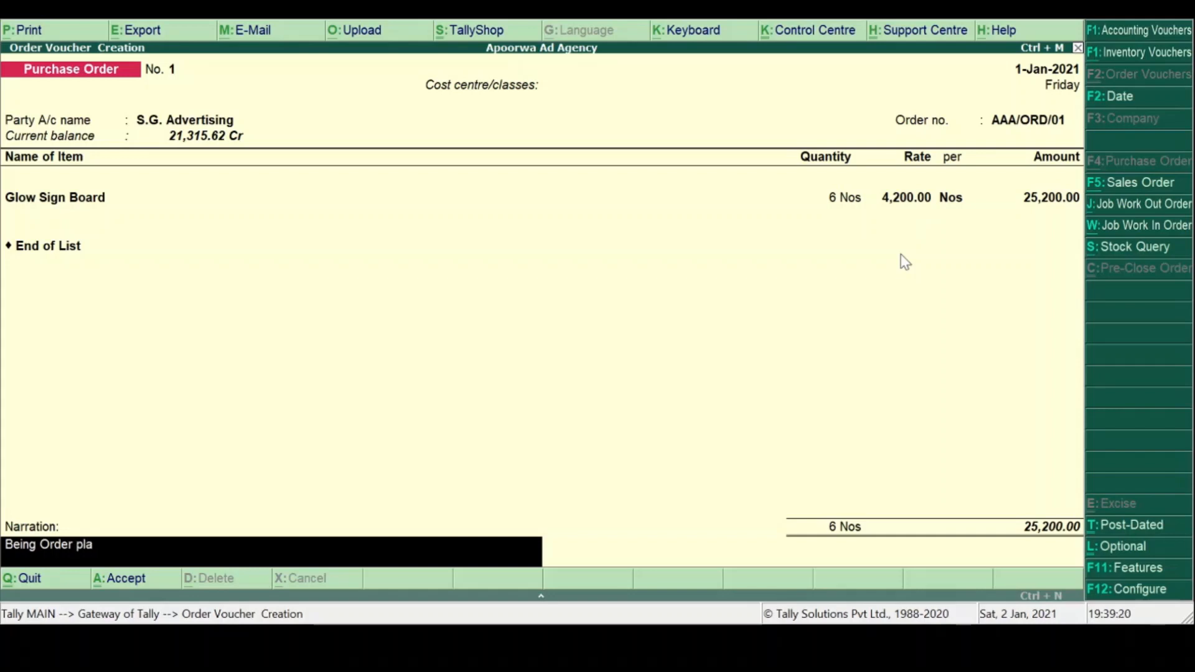
text(ced.)
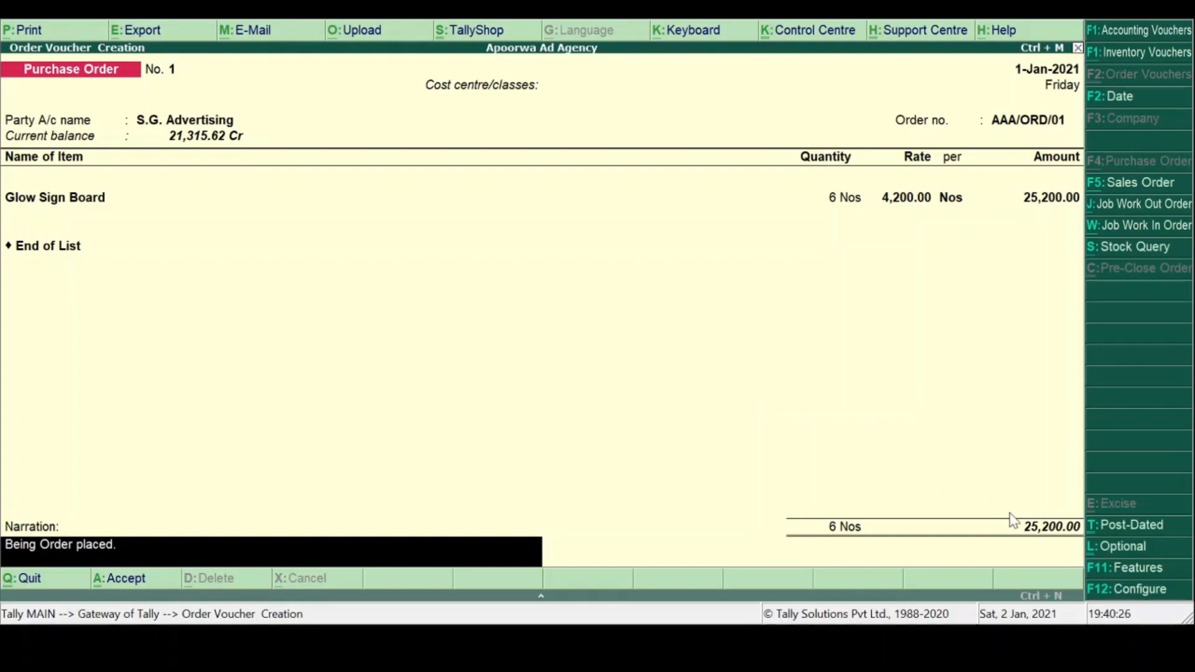
key(Return)
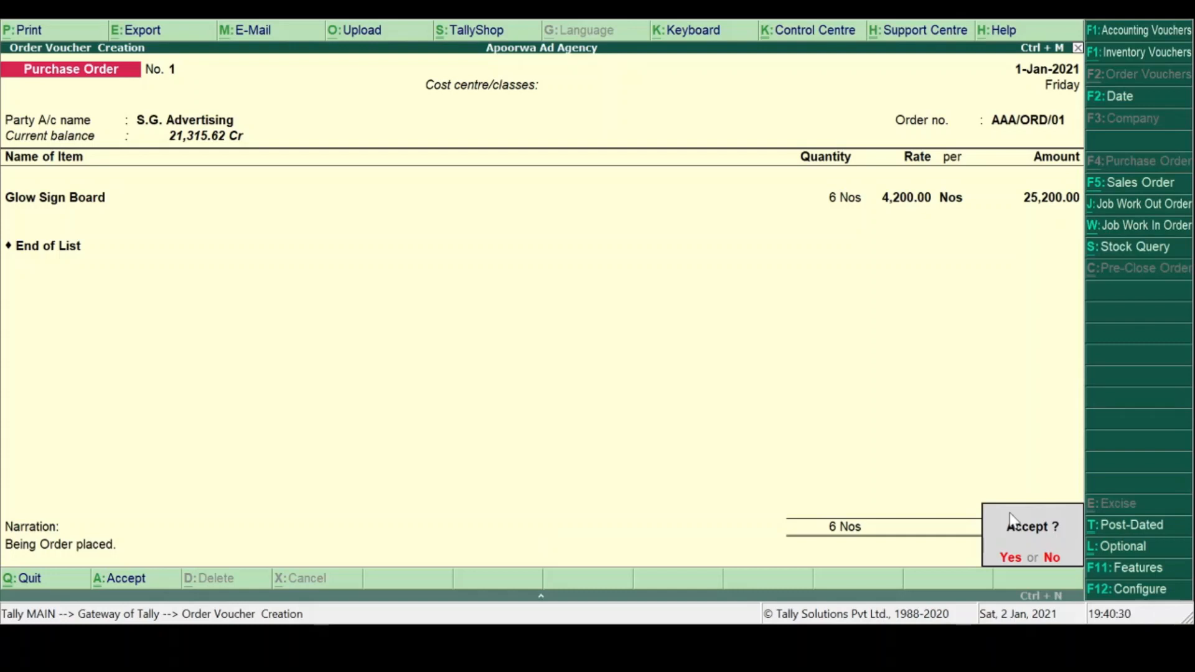
key(Return)
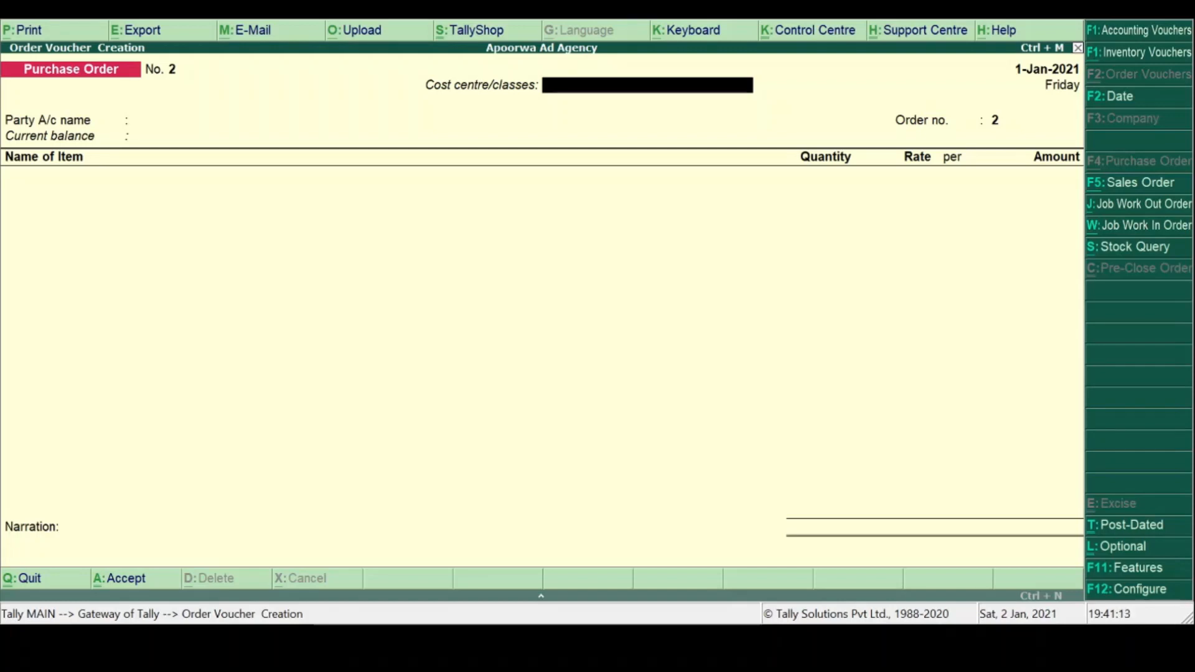
Step: Set the second purchase order's date to 2-Jan-2021 and leave its cost centre class empty
key(F2)
key(Return)
key(Return)
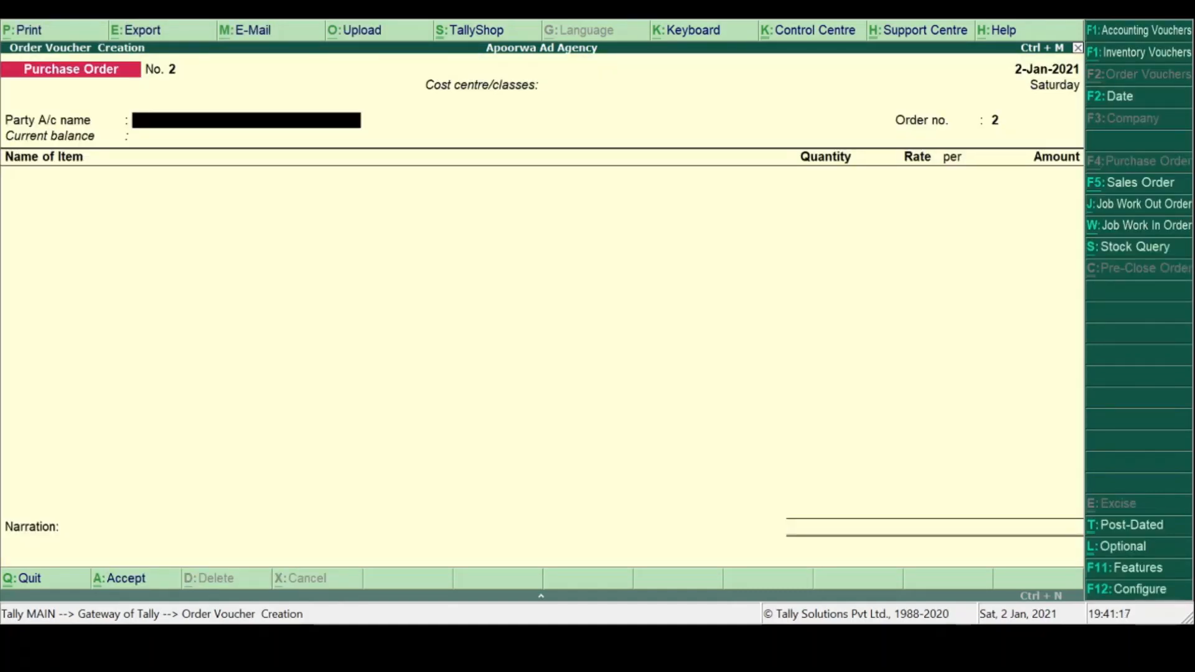
Step: Choose Paras Printers as the party account and accept the supplier's details as filled in
text(Pa)
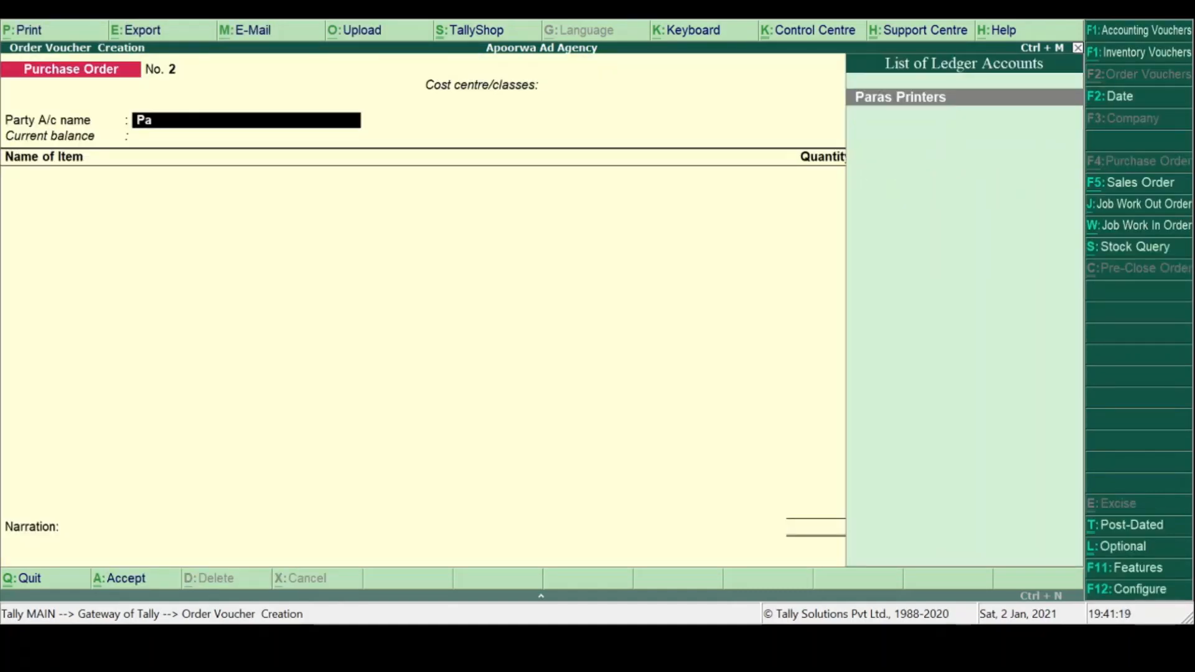
key(Return)
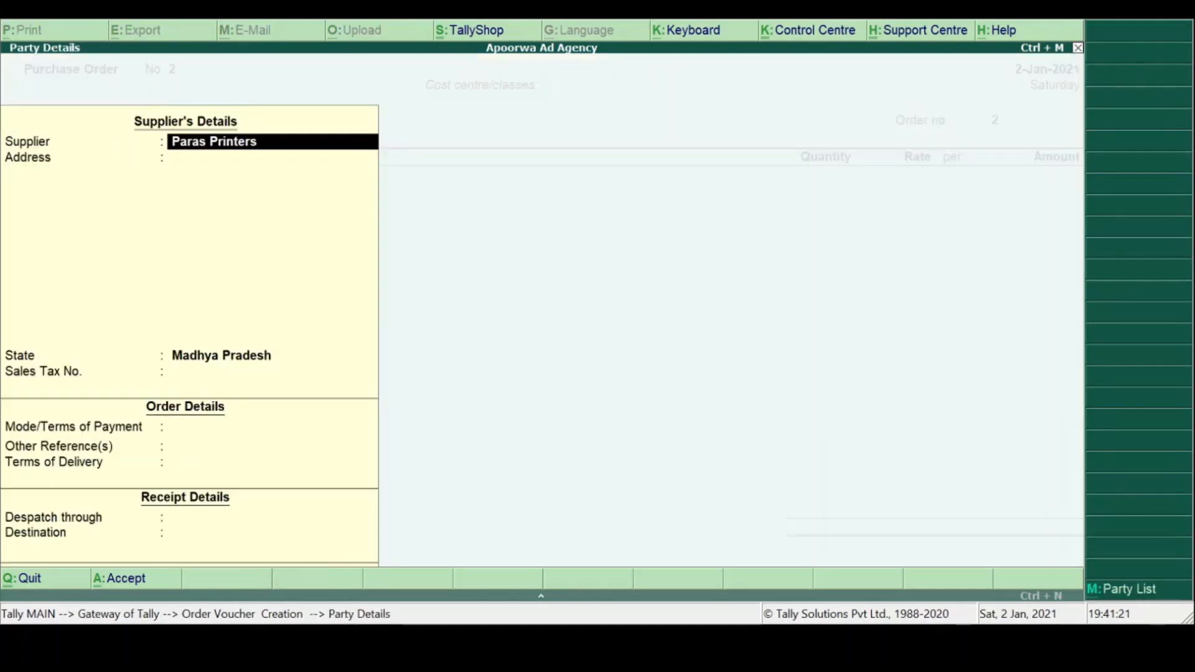
key(Return)
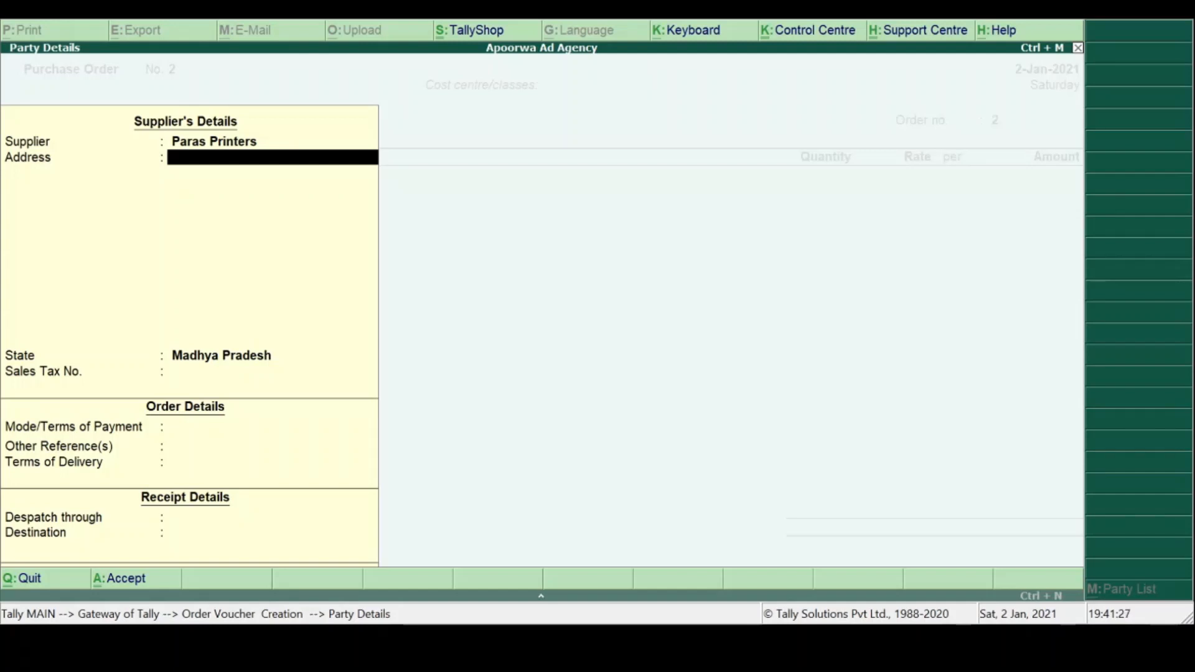
key(ctrl+a)
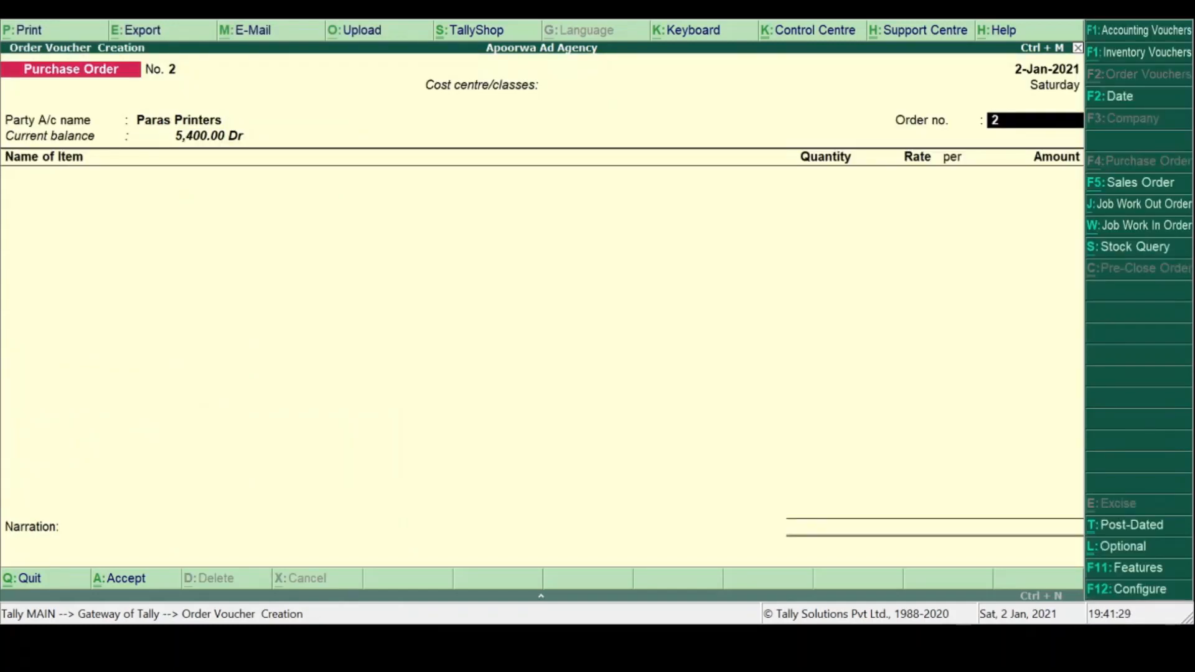
Step: Replace the second purchase order's default order number with the next of the agency's own order references
text(AAA/)
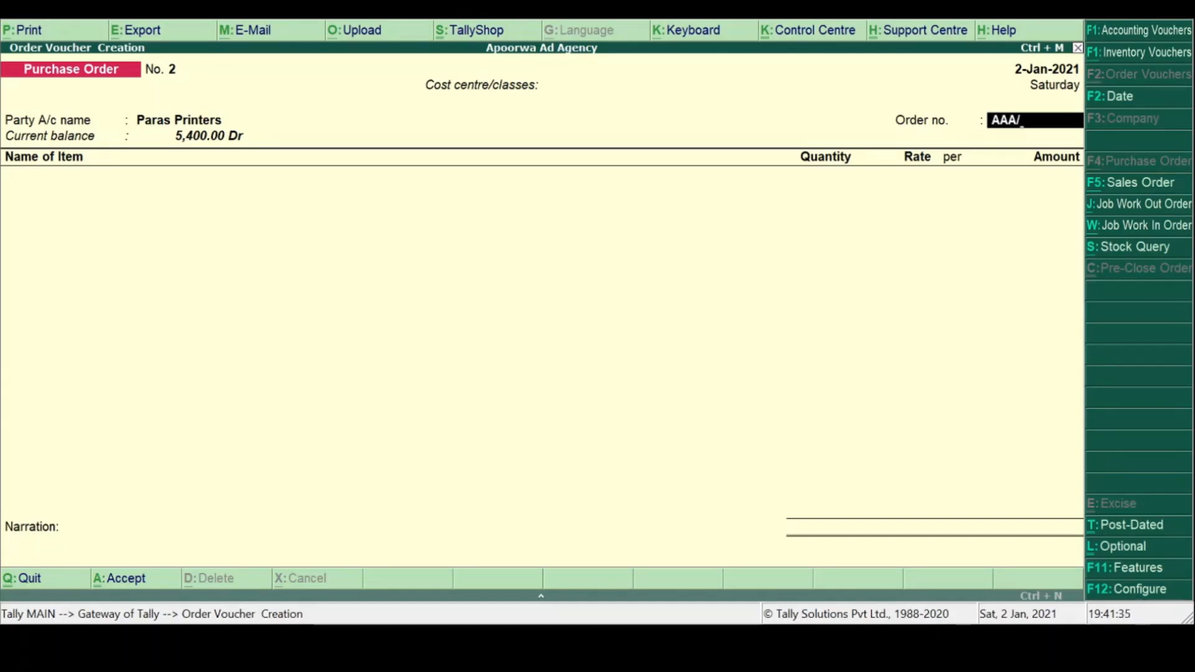
text(ORD/02)
key(Return)
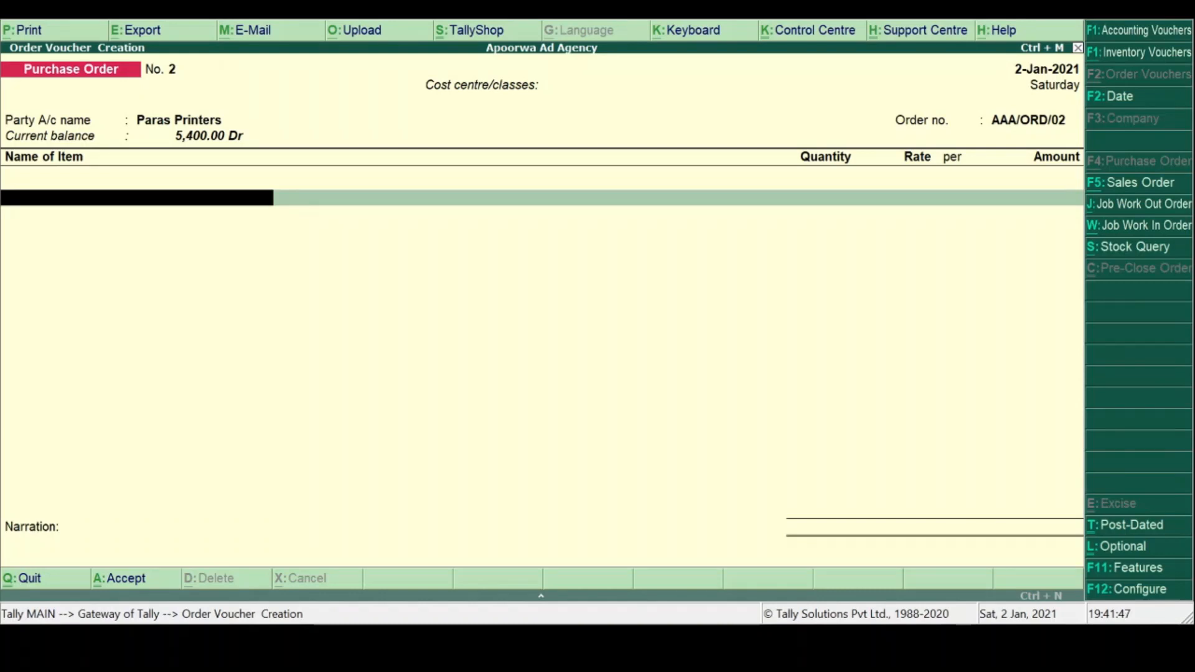
Step: Add the stock item Flyers and Handout, due in 3 days, and keep Any as its godown
text(Fl)
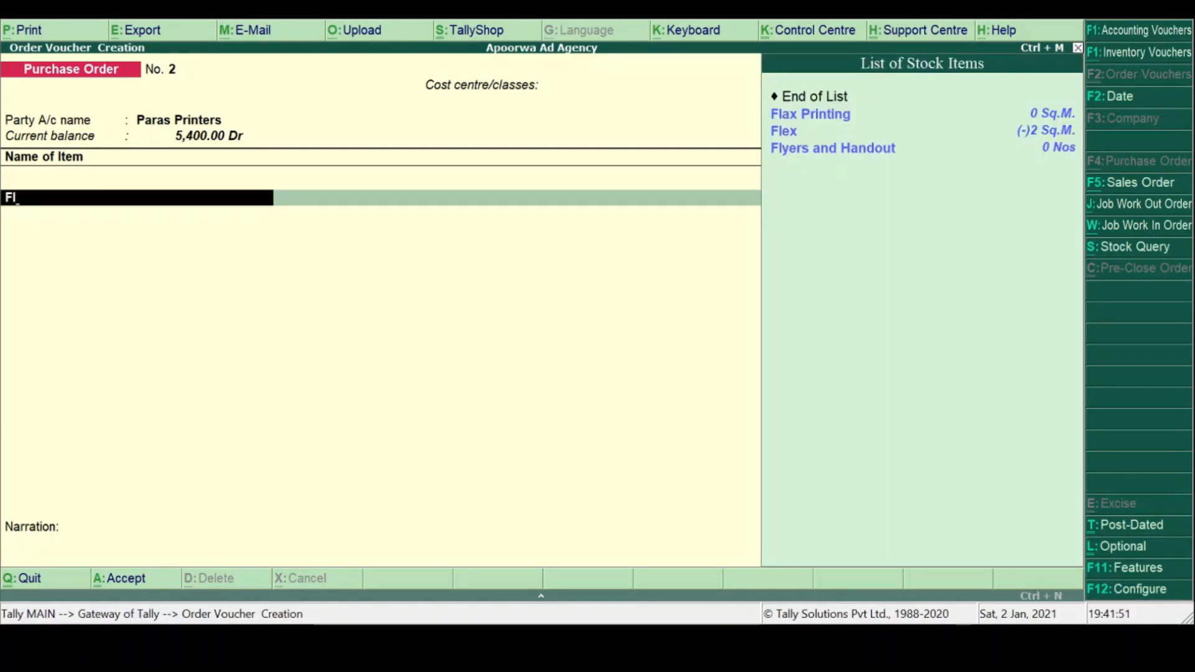
key(Down)
key(Down)
key(Down)
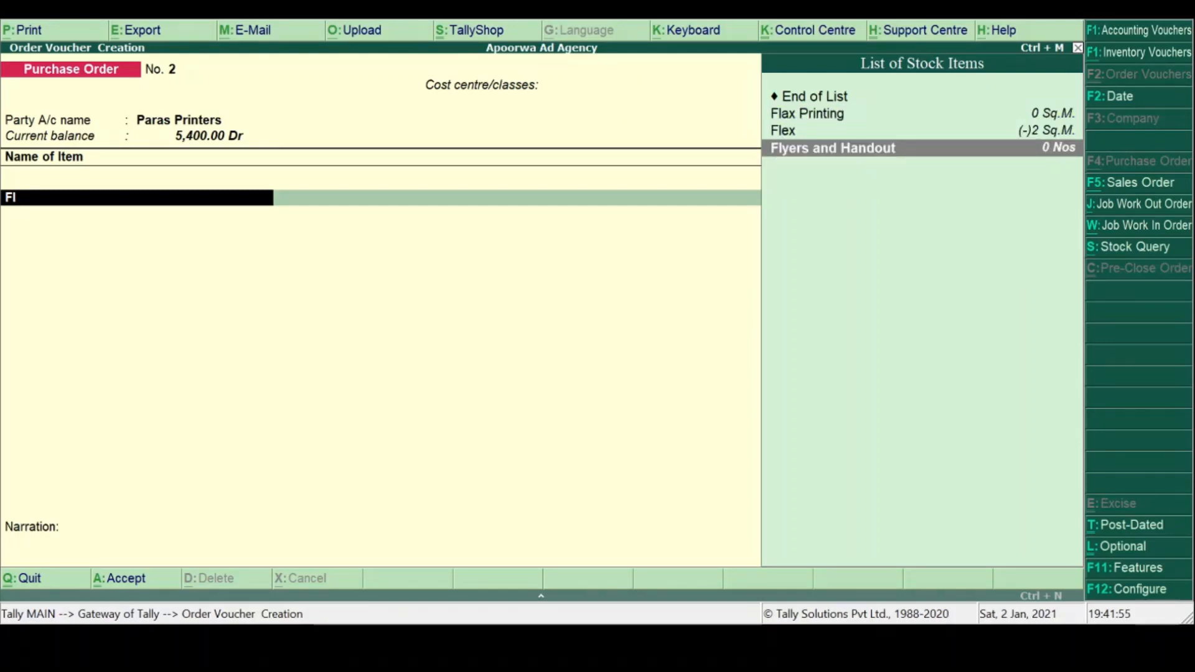
key(Return)
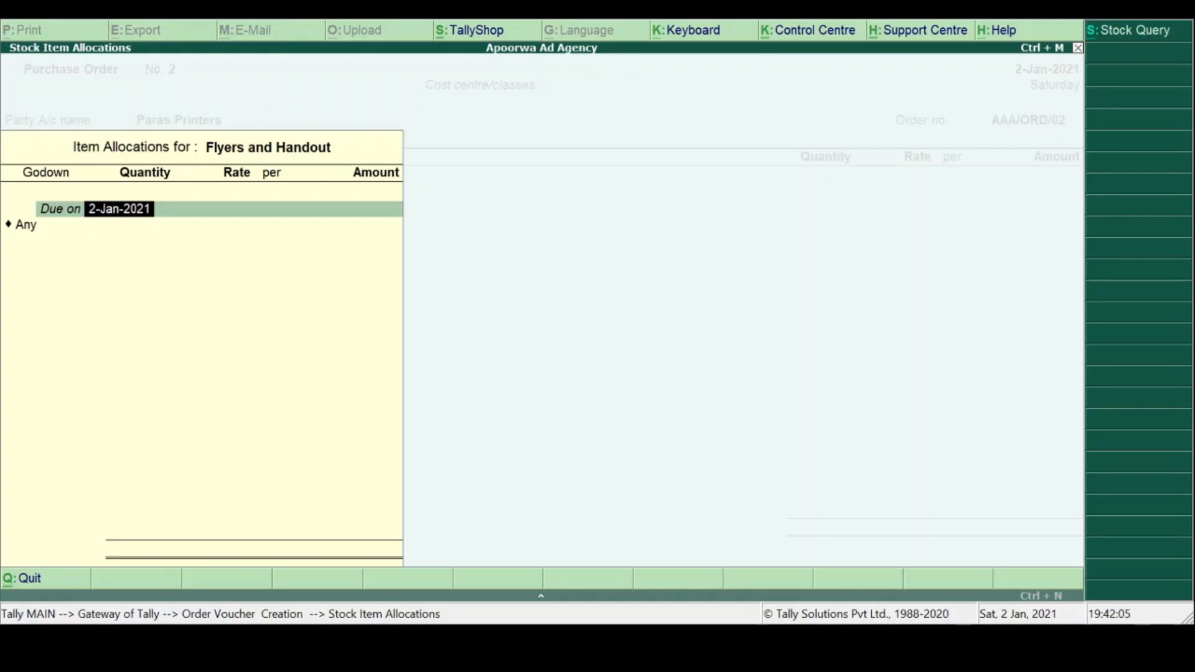
text(3)
key(Return)
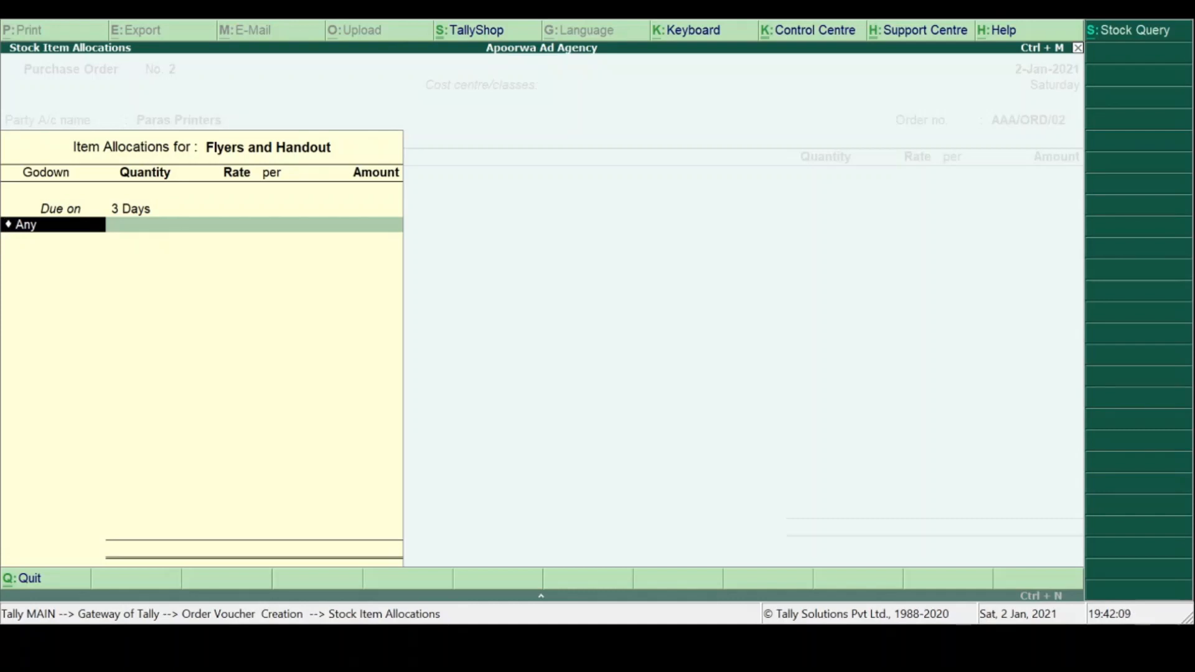
key(Return)
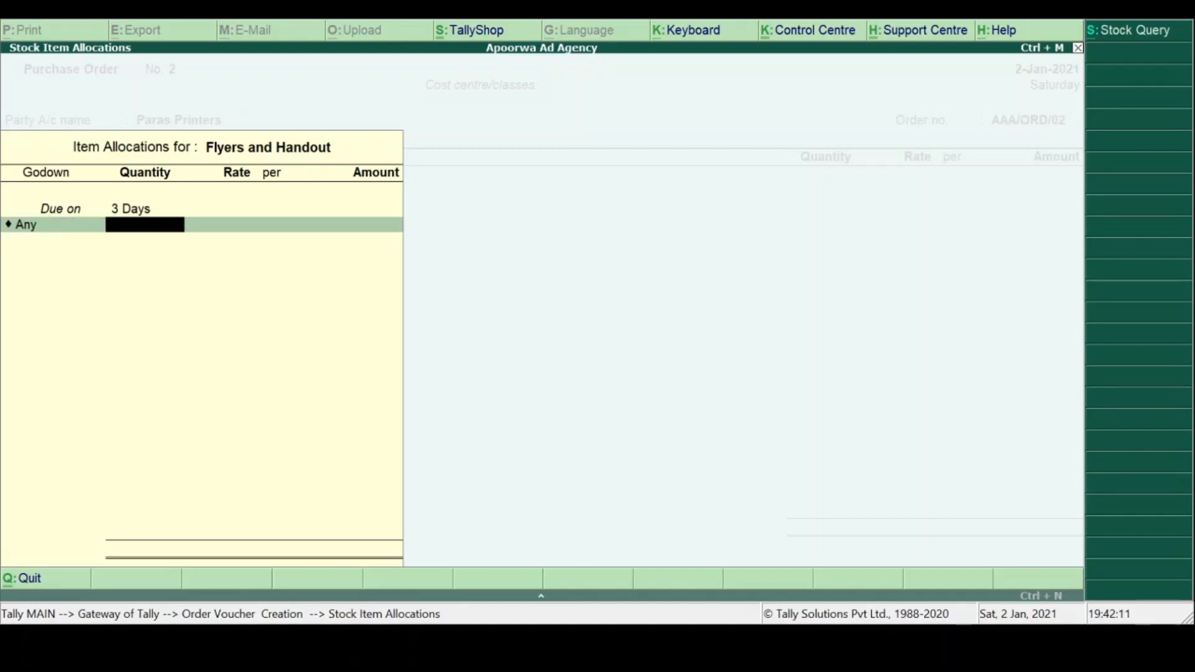
Step: Set the Flyers and Handout quantity to 10,000 Nos at a rate of 1.21 and finish its item allocation
text(10,000)
key(Return)
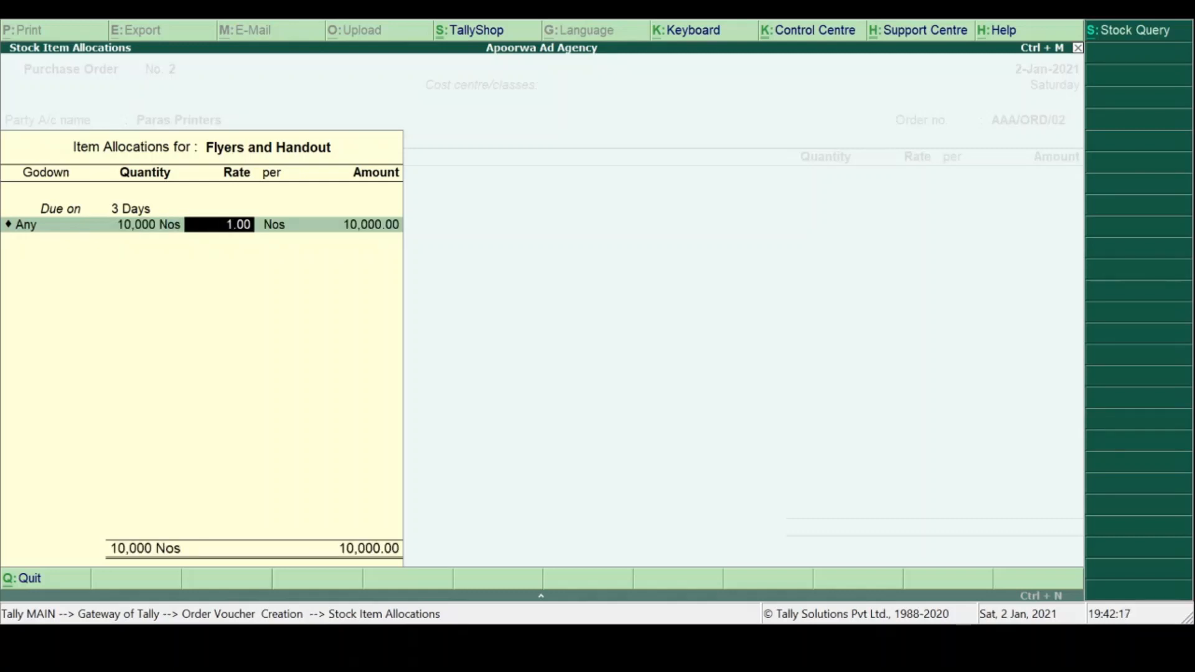
text(1.21)
key(Return)
key(Return)
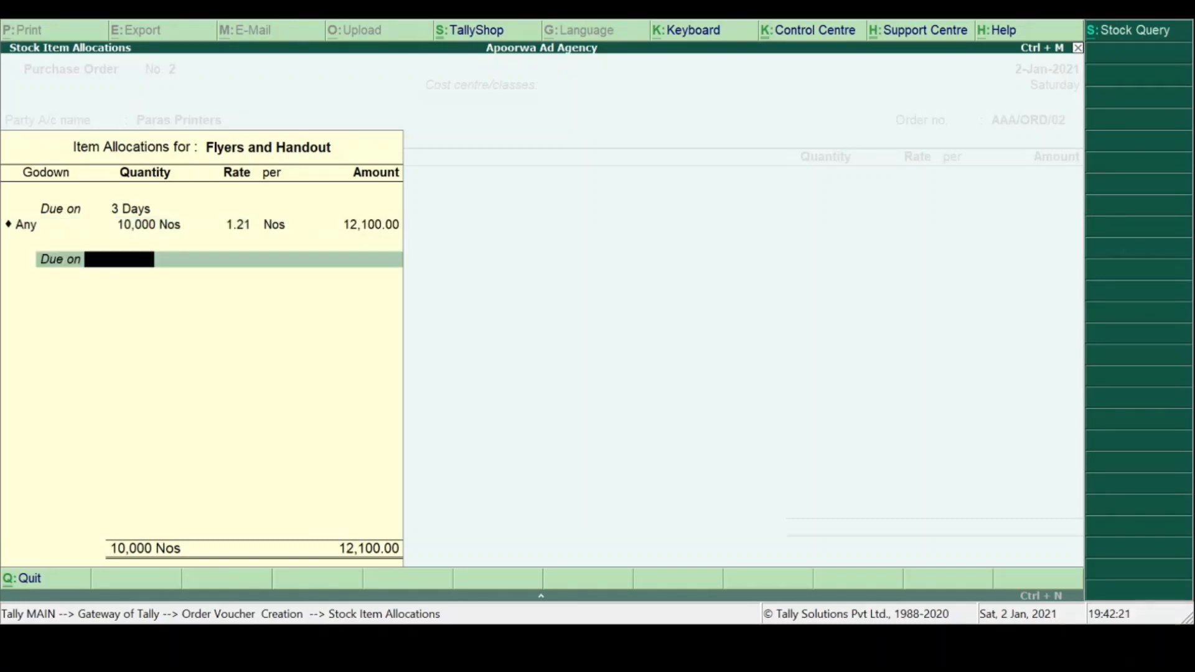
key(Return)
key(Return)
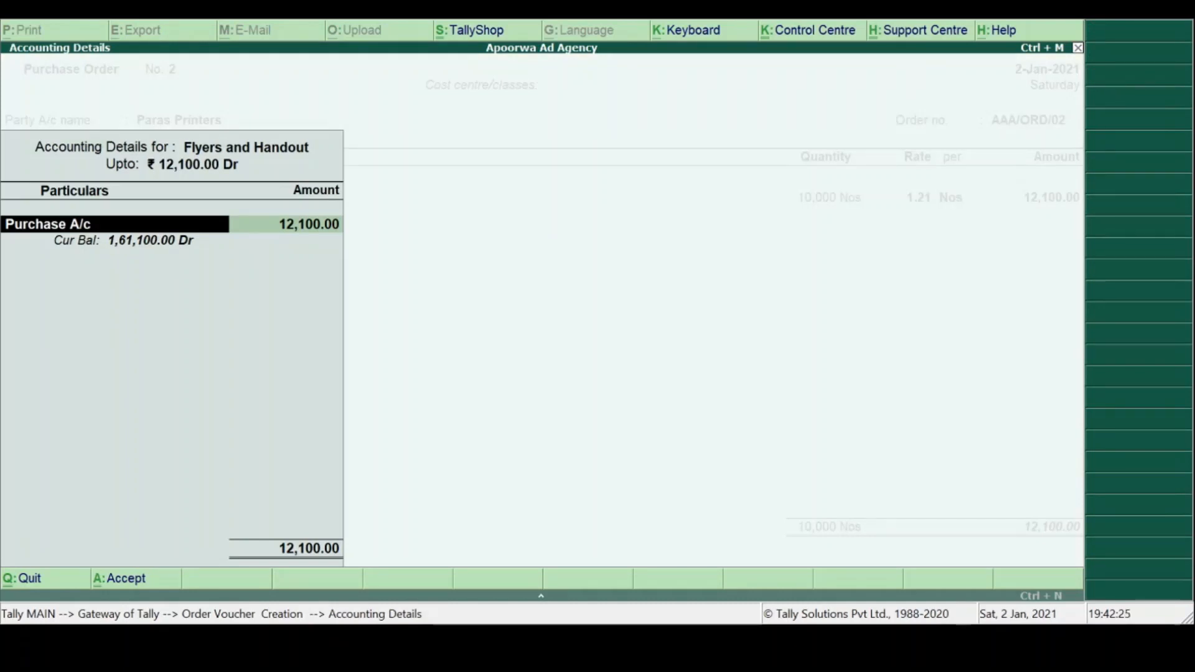
Step: Keep Purchase A/c as the ledger for the full Flyers and Handout amount and end the item list
key(Return)
key(Return)
key(Return)
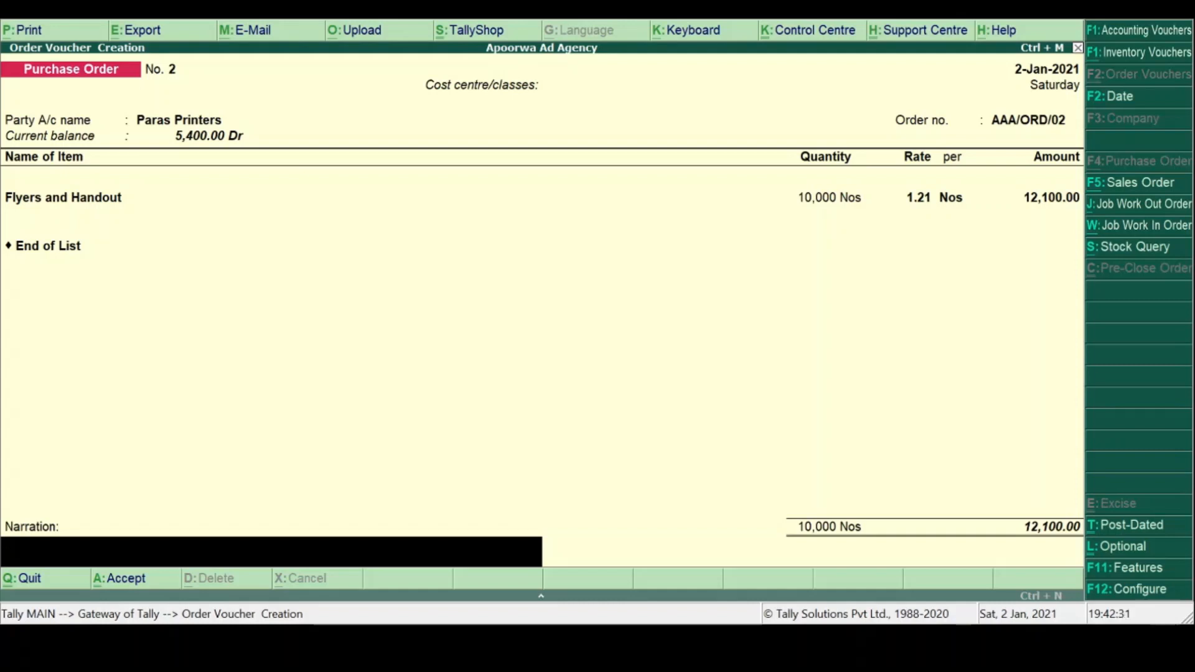
Step: Reuse the previous narration "Being Order placed." and save the Paras Printers purchase order
key(ctrl+r)
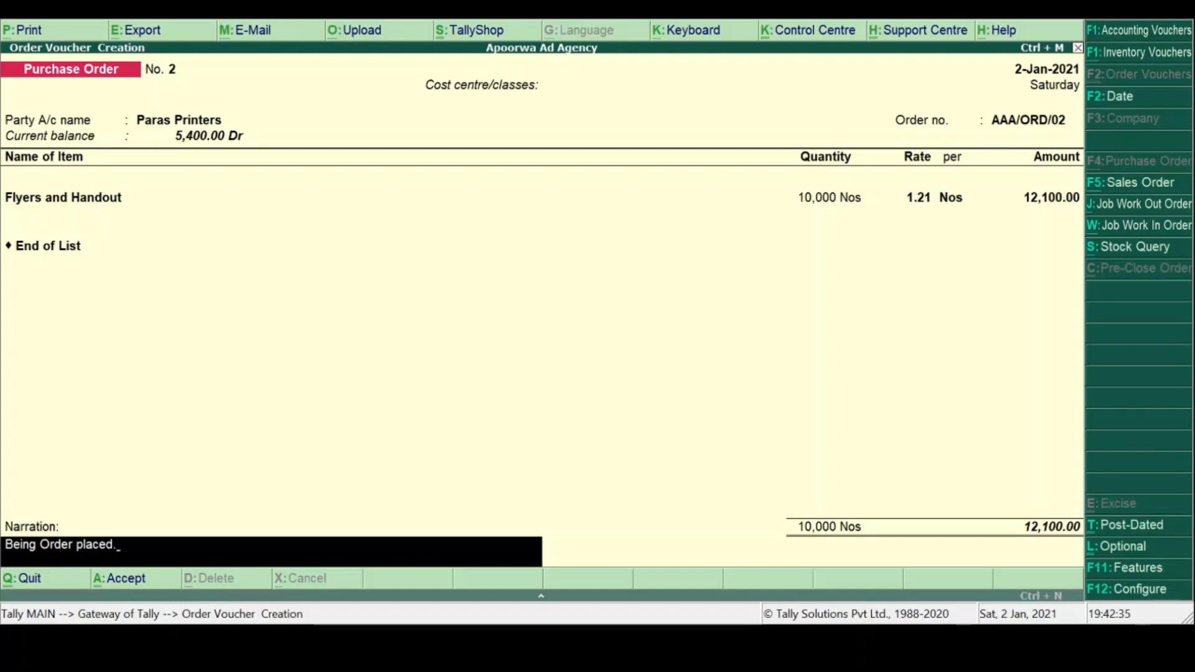
key(Return)
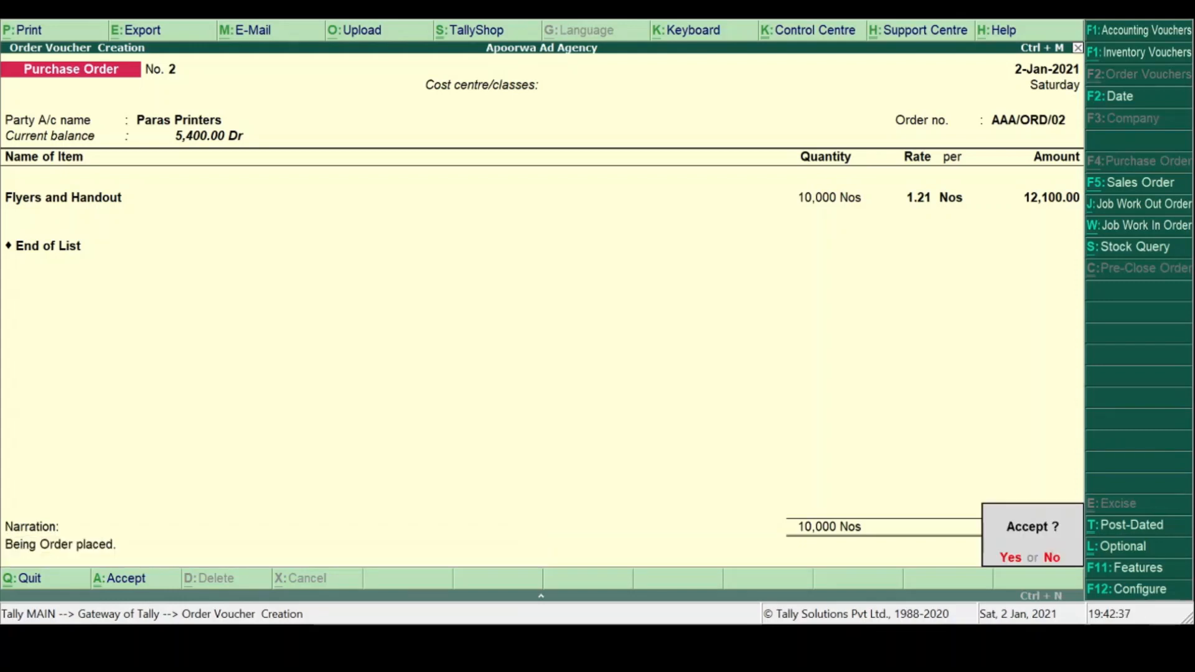
key(y)
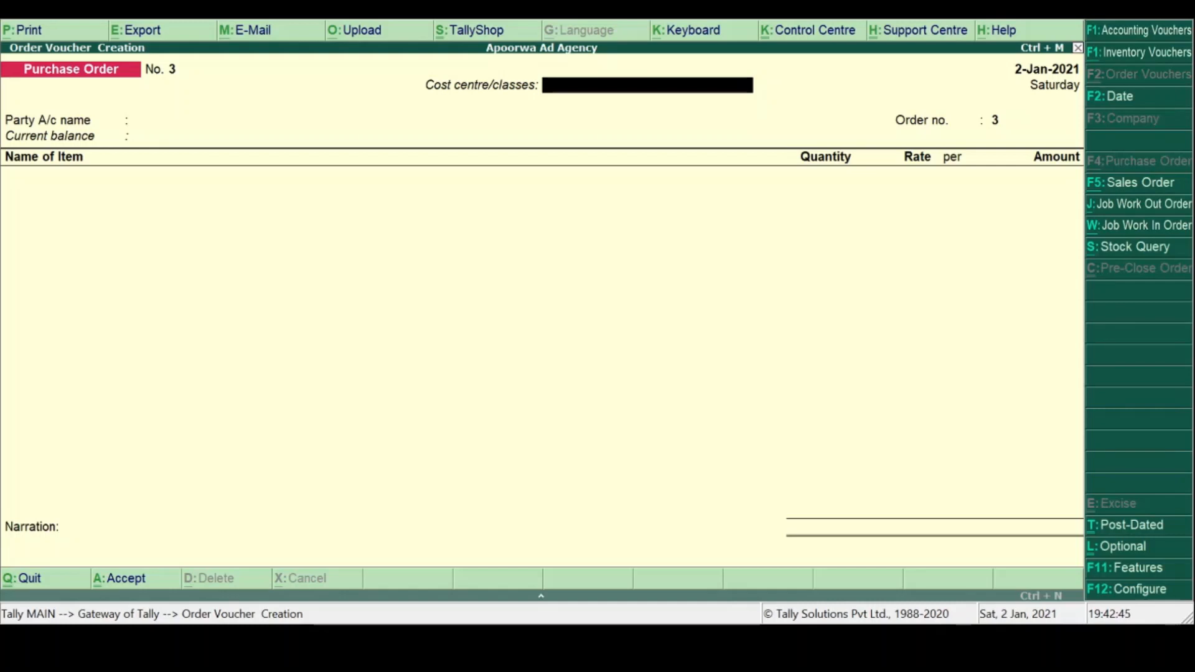
Step: Set the third purchase order's voucher date to 5-Jan-2021
key(F2)
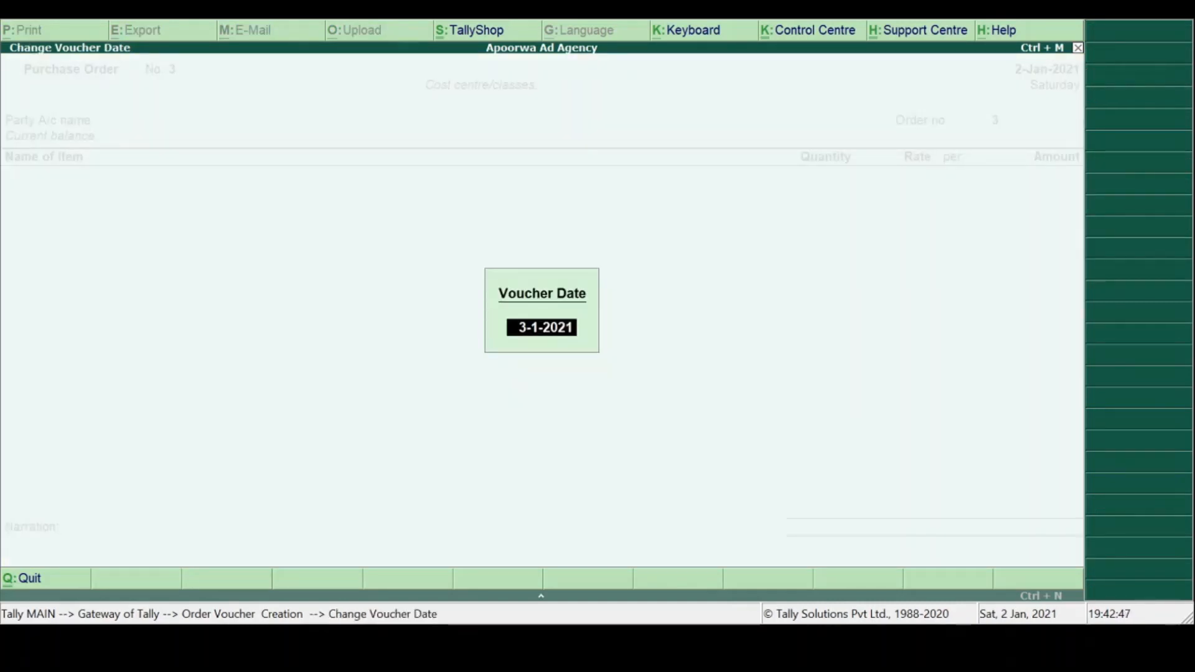
text(5)
key(Return)
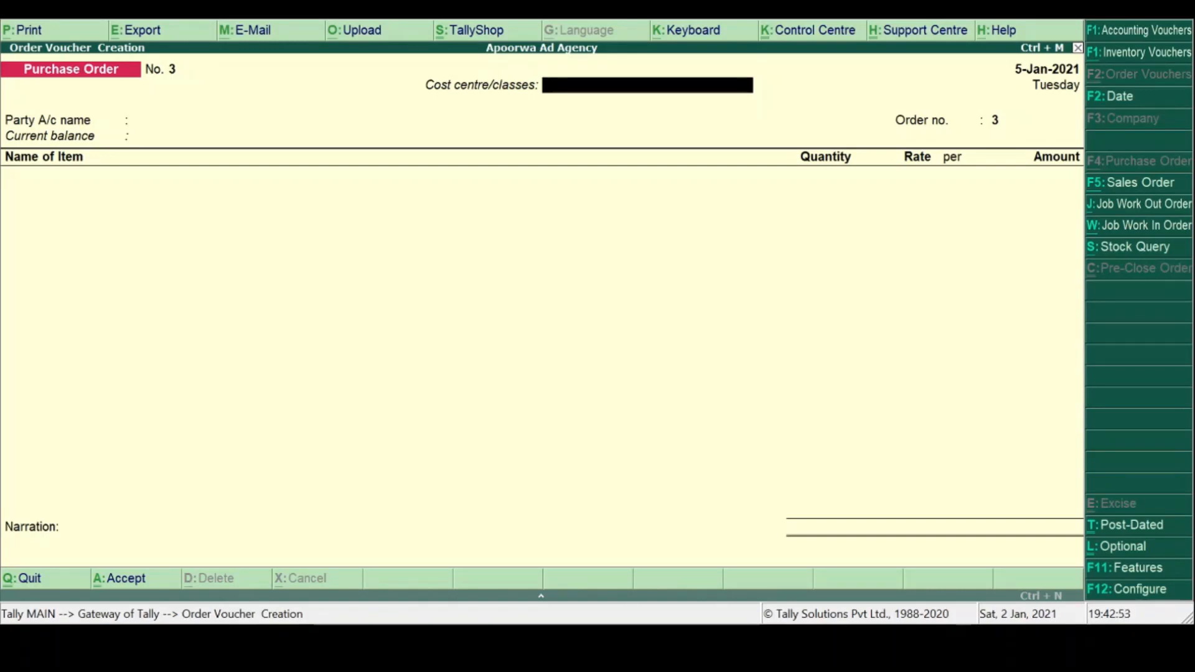
Step: Leave the cost centre class empty and choose Yadu Marketing as the third purchase order's party account
key(Return)
key(Return)
key(Escape)
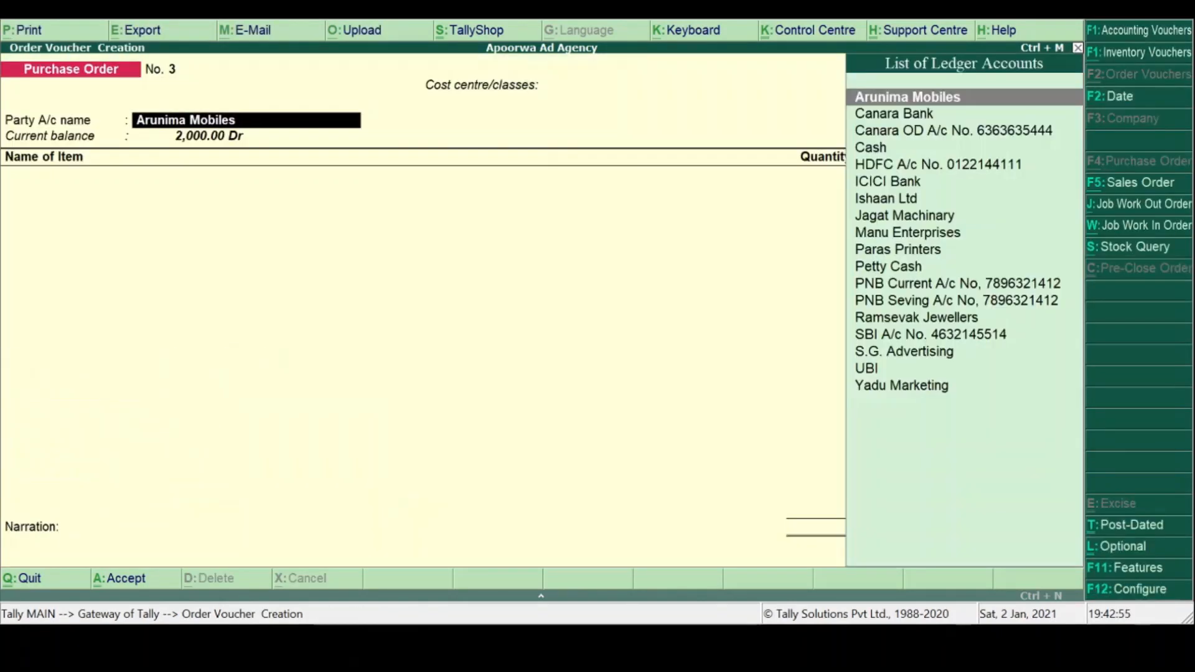
text(Ya)
key(Return)
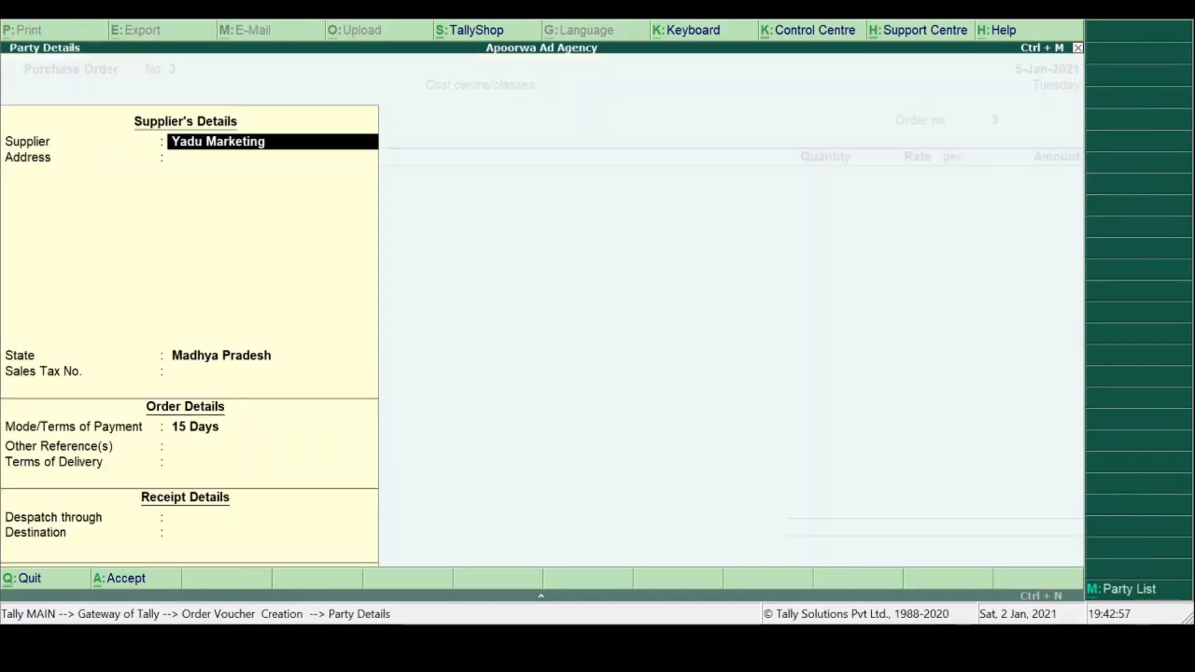
Step: Accept Yadu Marketing's supplier details with 15 Days payment terms and enter the order number for the third purchase order
key(ctrl+a)
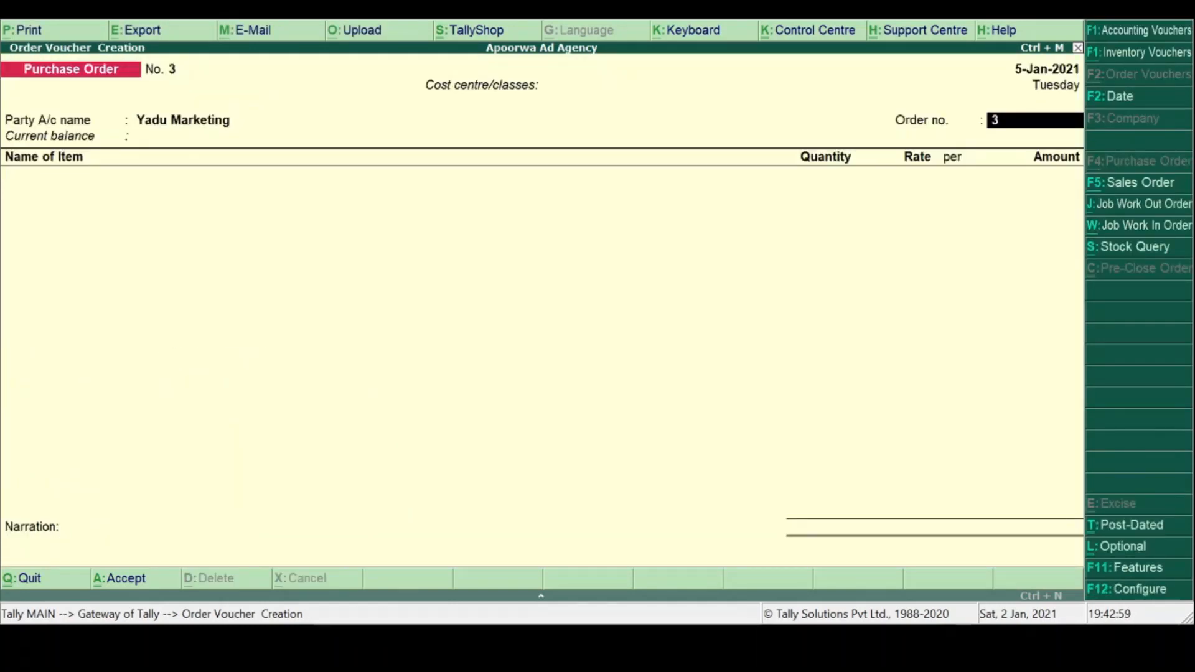
text(AAA/ORD/00)
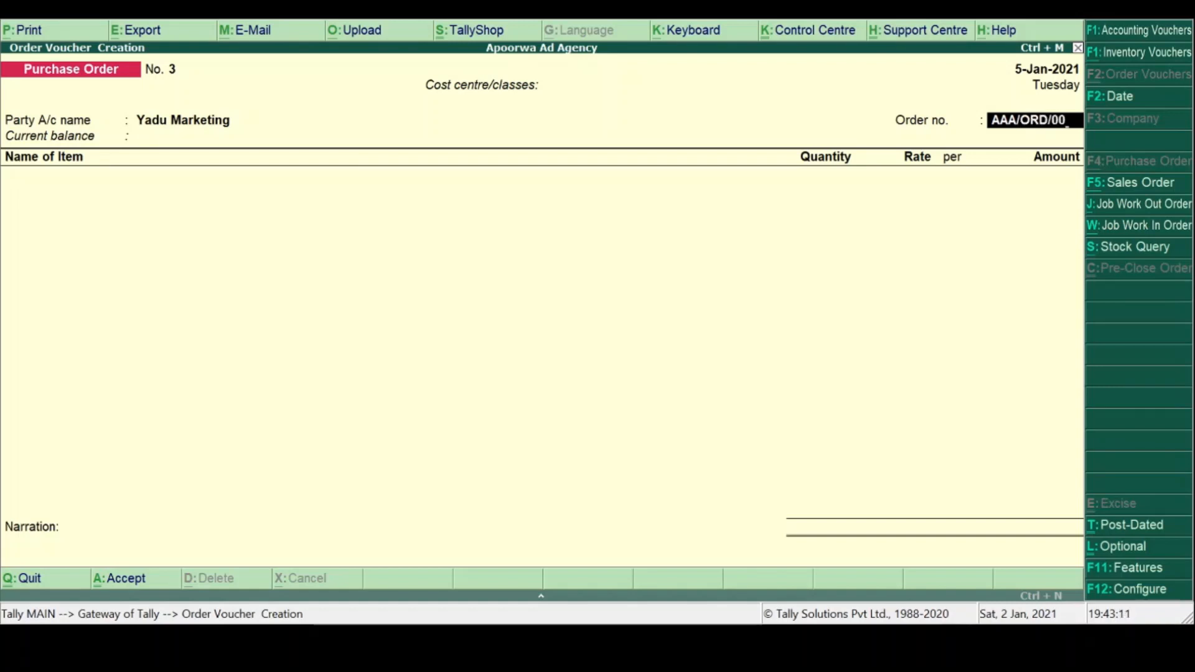
text(3)
key(Return)
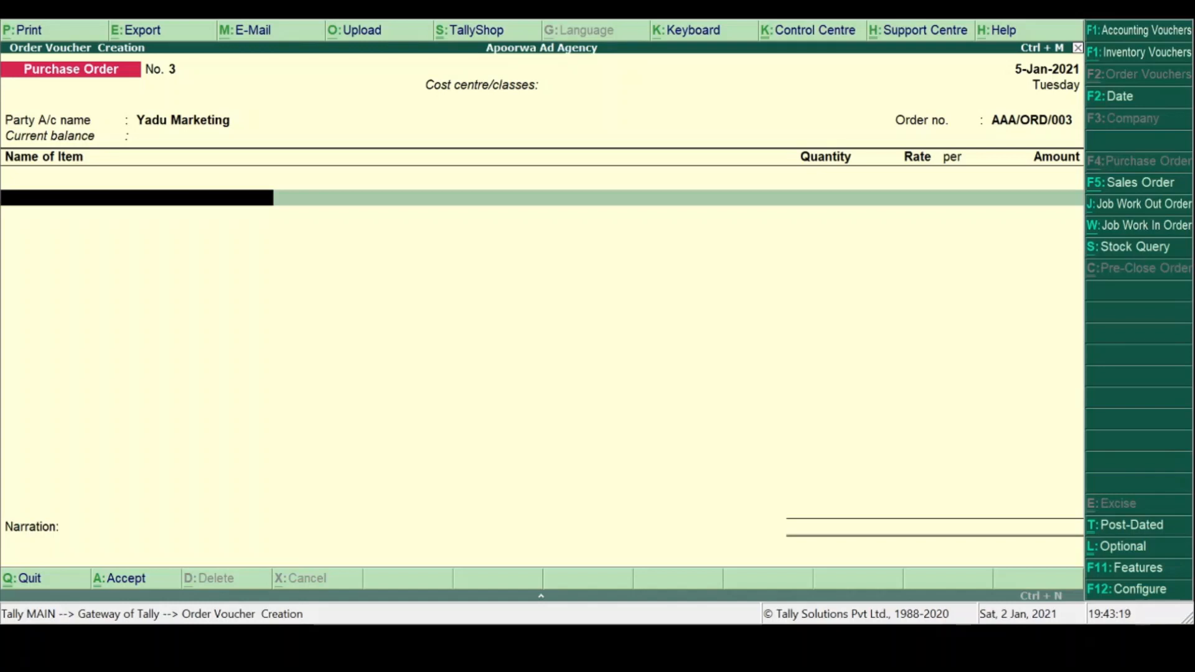
Step: Add Key Ring as the ordered item and set its due date to 10 days
text(Key)
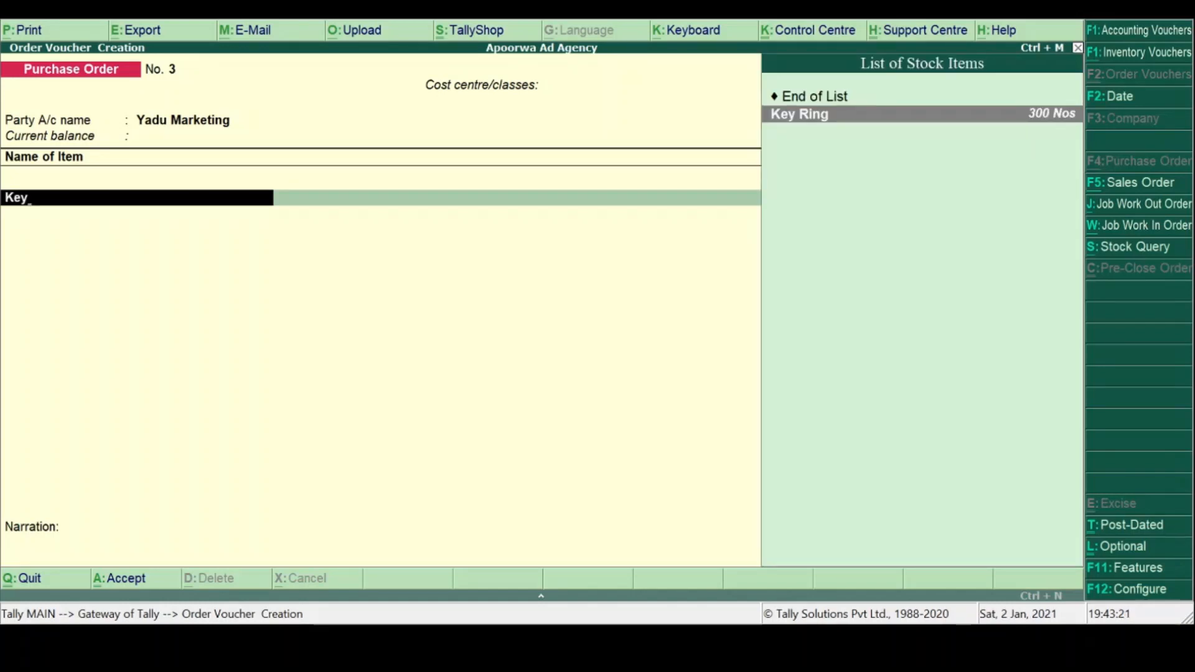
key(Return)
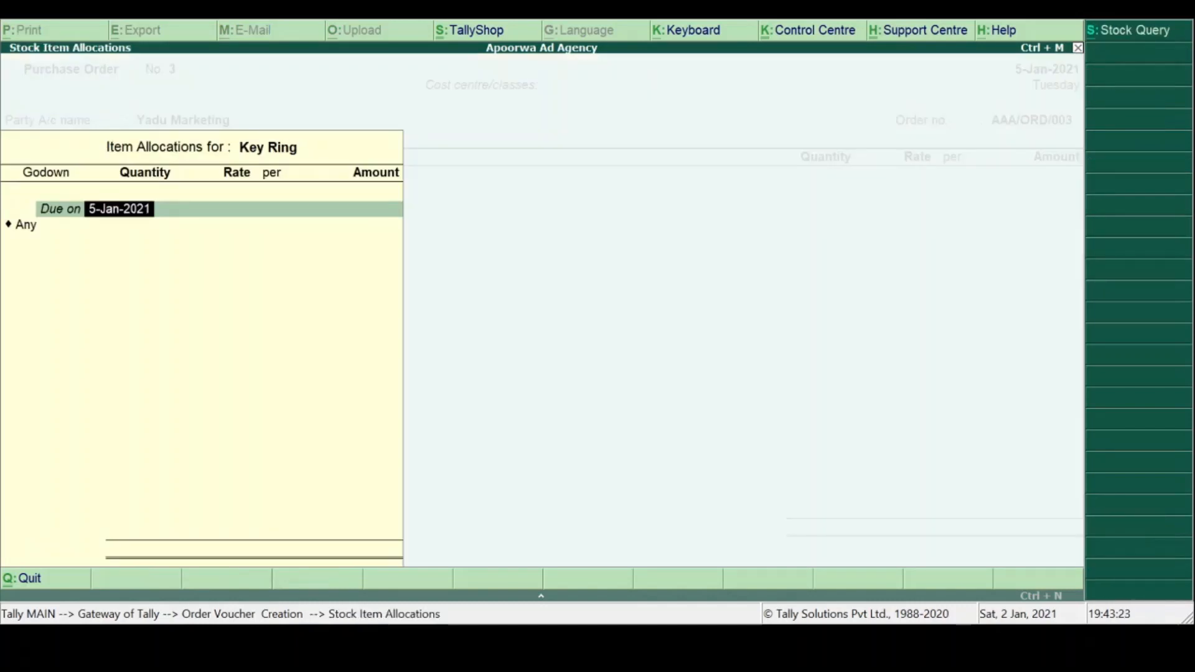
text(10)
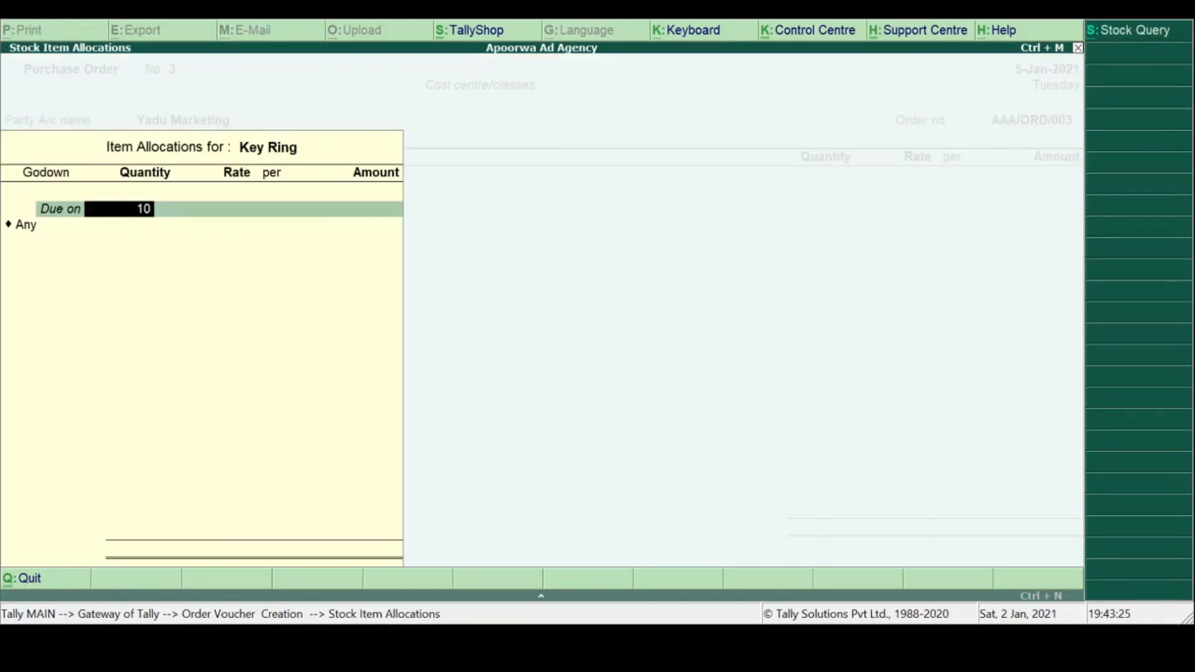
key(Return)
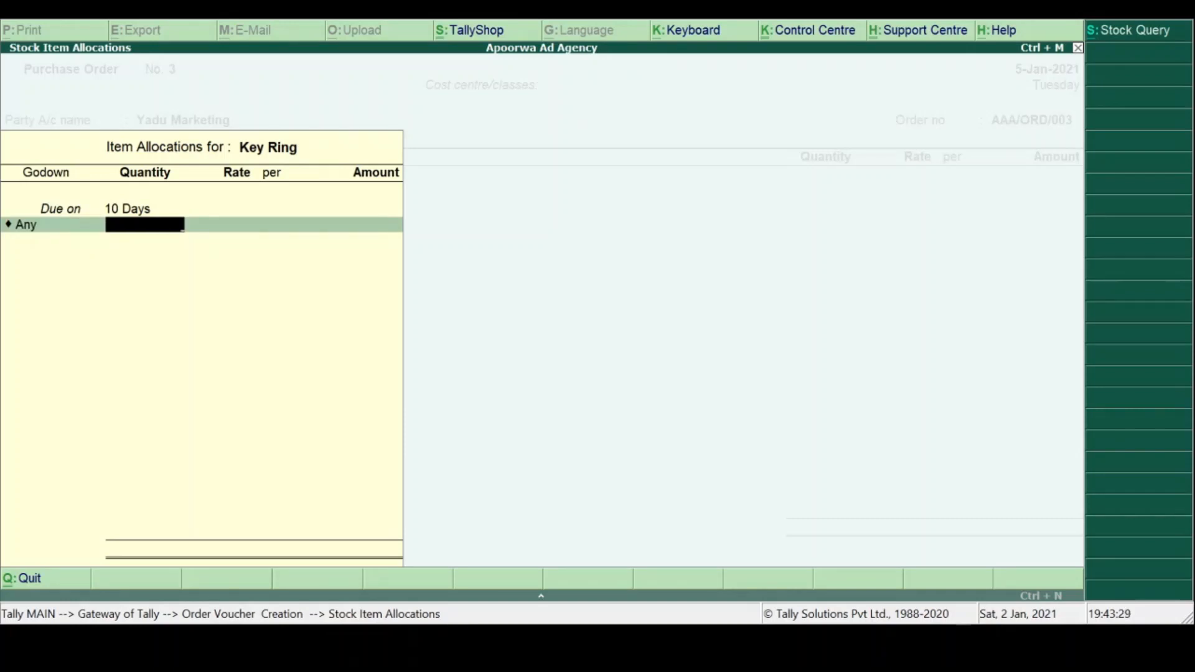
Step: Set the Key Ring quantity to 2000 Nos and its rate to 20 per Nos, completing the item allocation
text(2000)
key(Return)
key(Return)
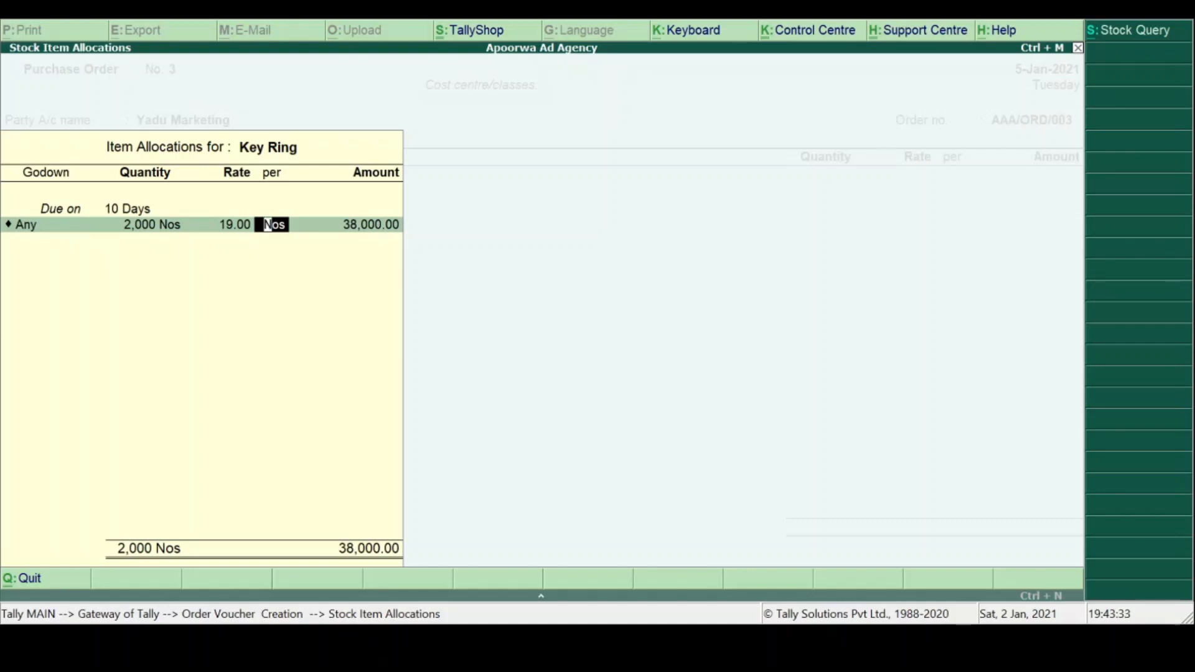
key(BackSpace)
text(20)
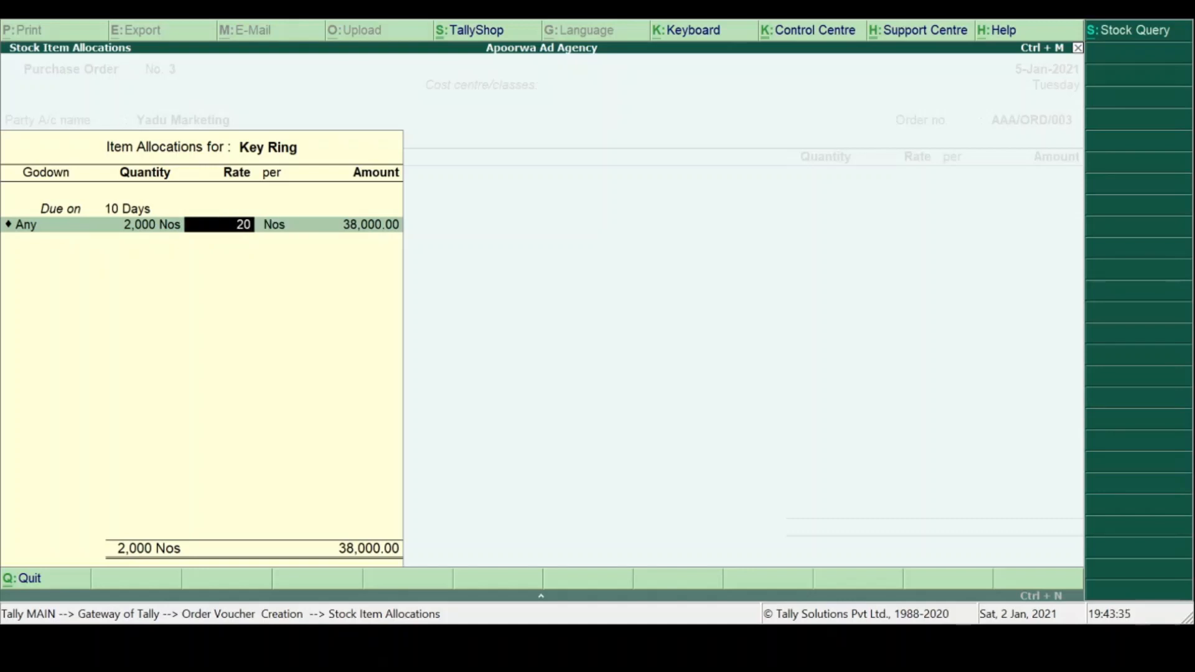
key(Return)
key(Return)
key(Return)
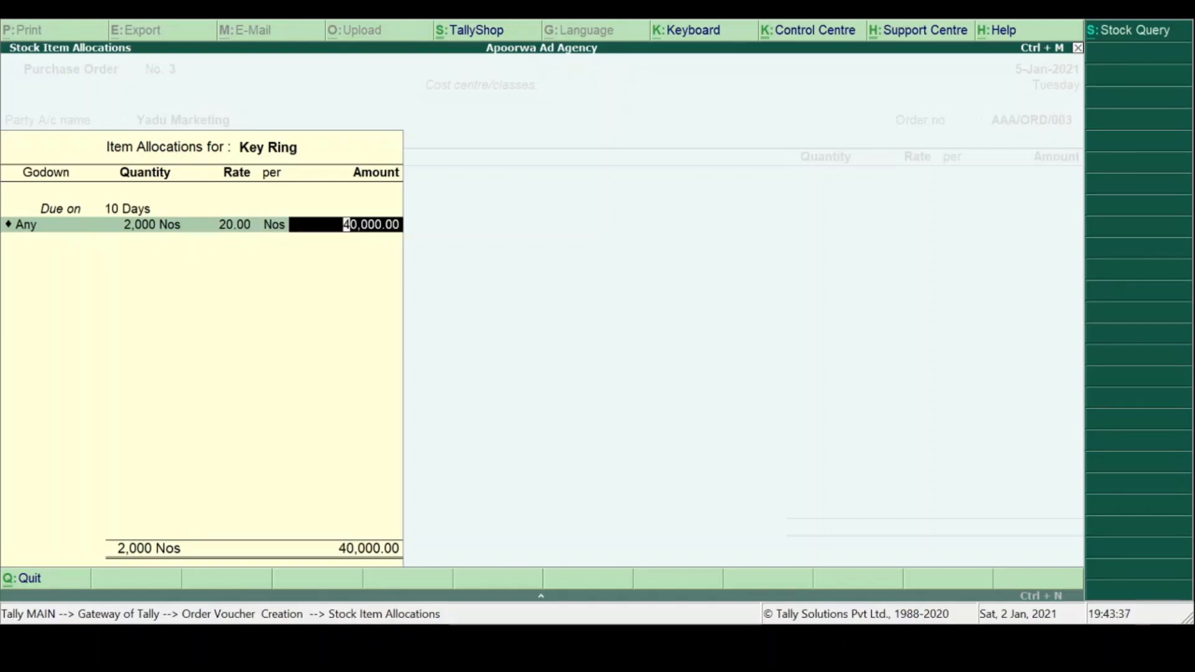
key(Return)
key(Return)
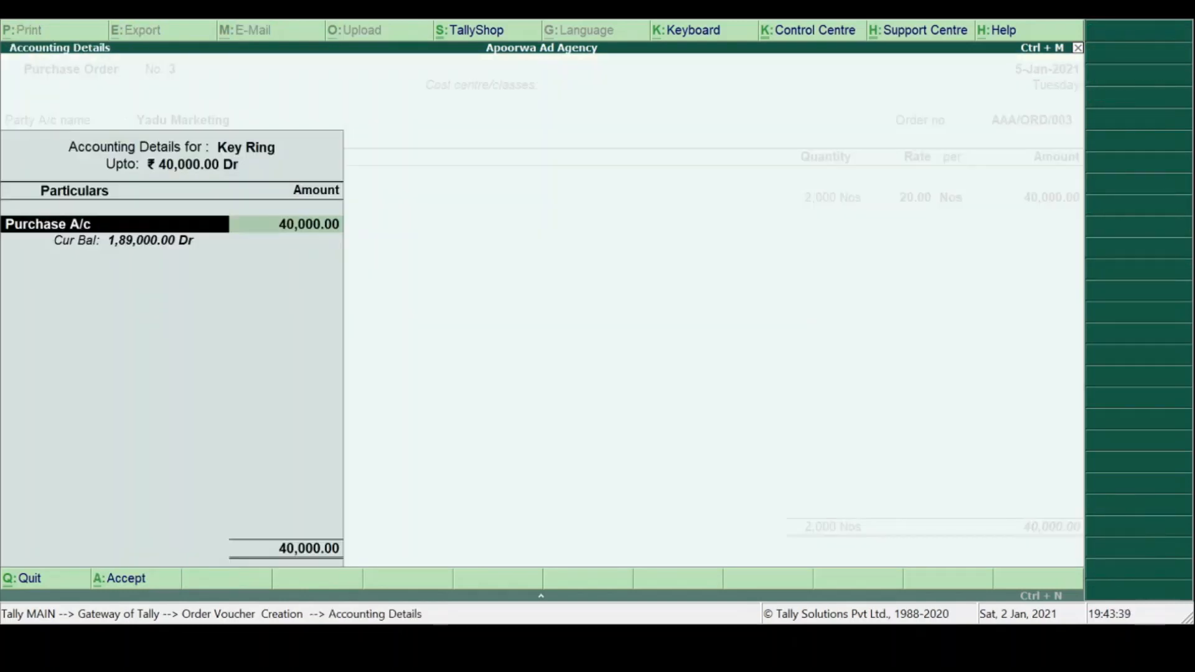
Step: Keep Purchase A/c as the ledger for the full Key Ring amount and end the item list
key(Return)
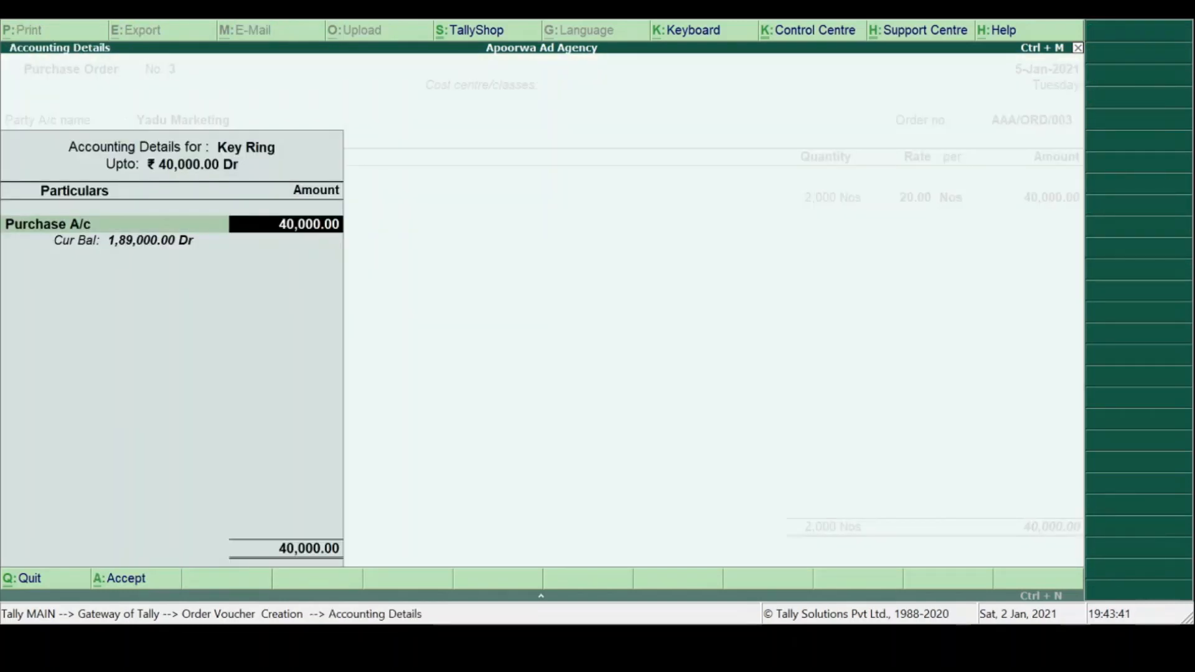
key(Return)
key(Return)
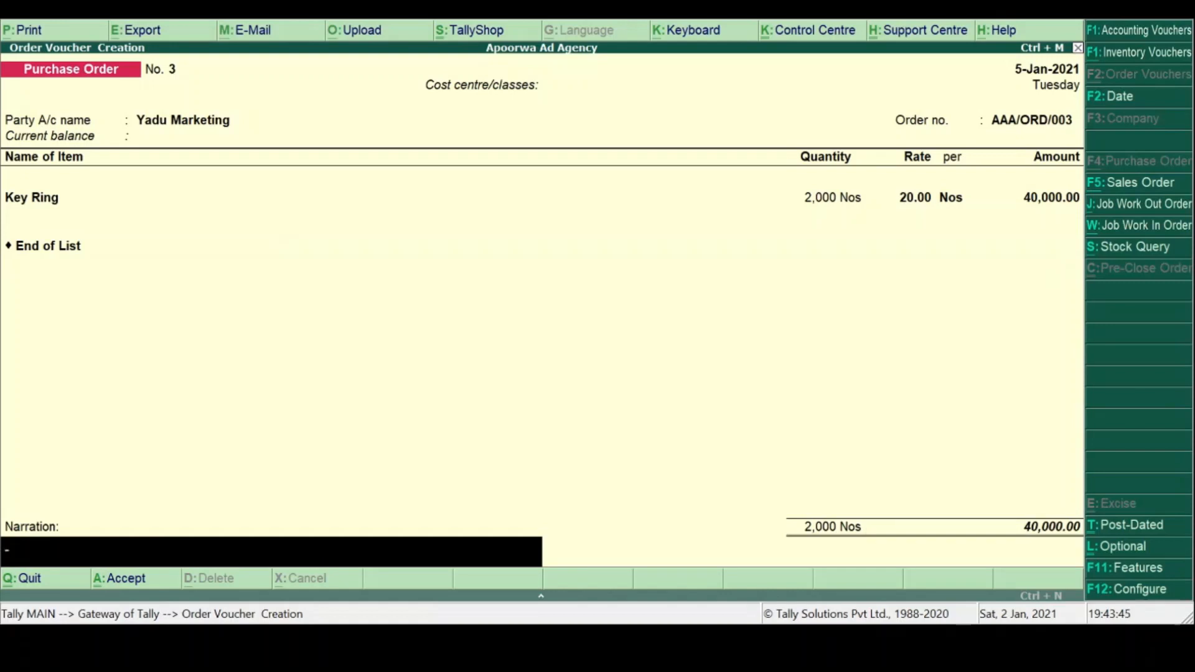
Step: Fill in the narration "Being Order placed.", save the Yadu Marketing purchase order and leave order voucher entry
text(Being Order placed.)
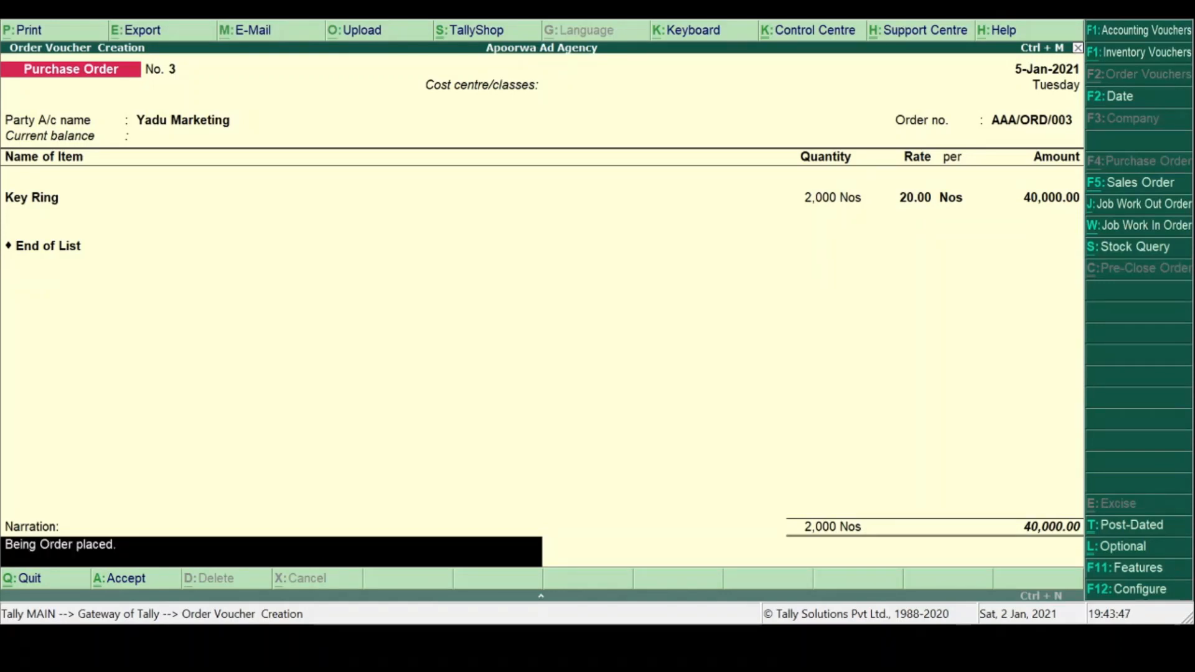
key(Return)
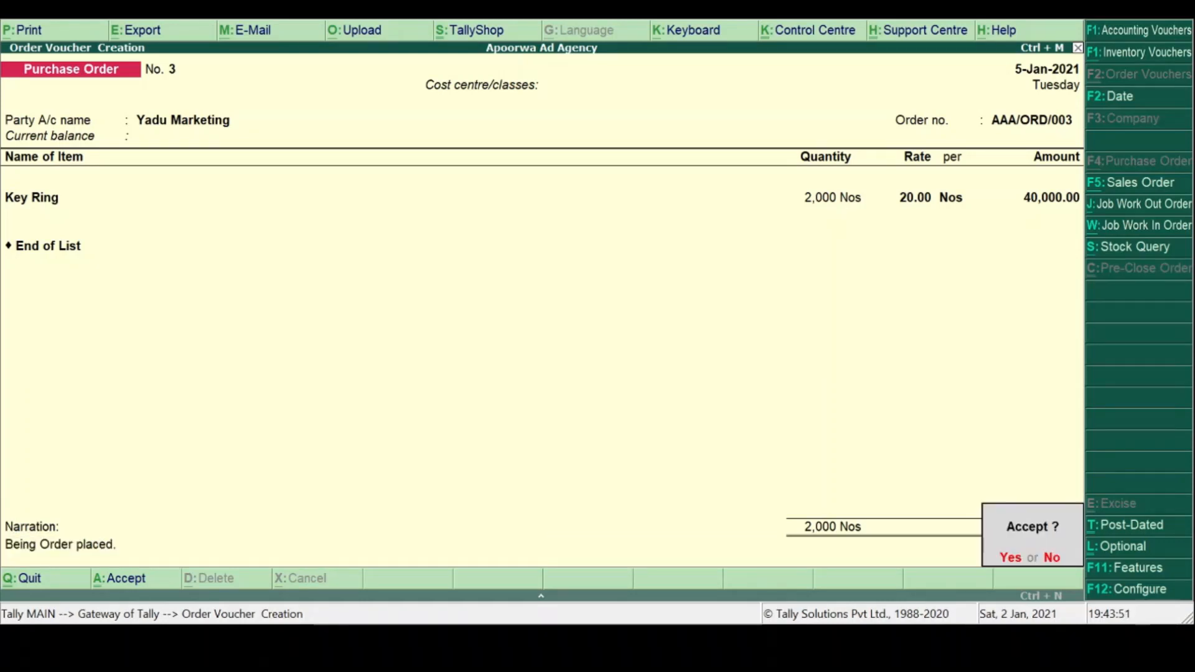
key(y)
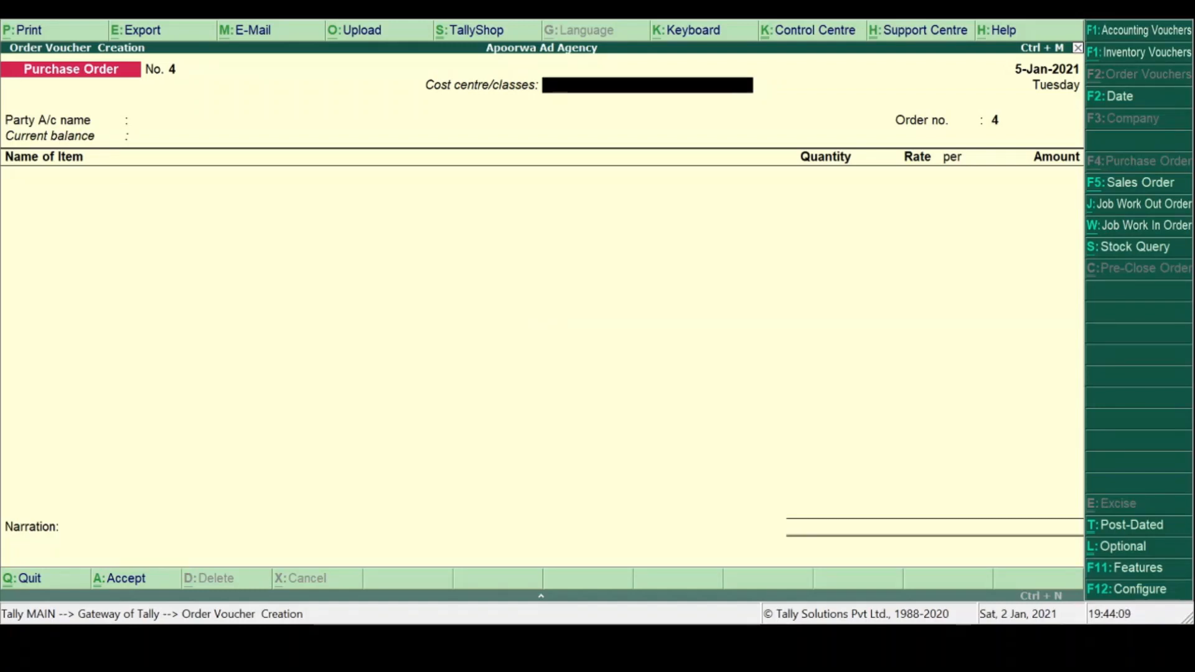
key(Escape)
key(Return)
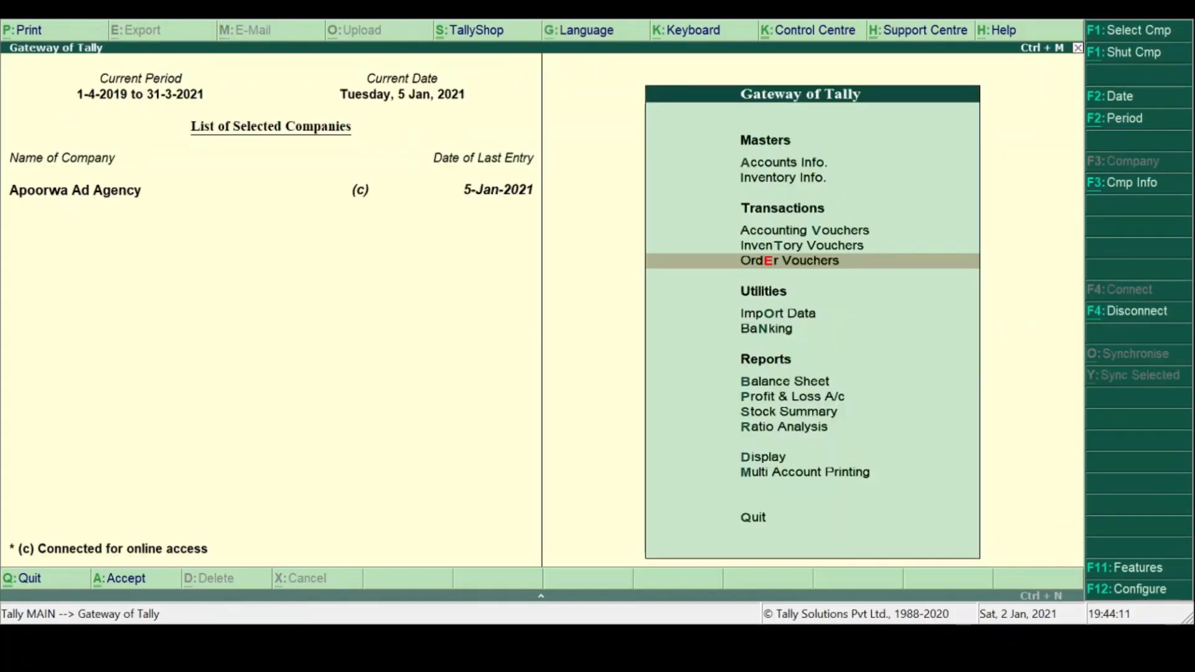
Step: Open the Stock Summary report for Apoorwa Ad Agency
key(Down)
key(Down)
key(Down)
key(Down)
key(Down)
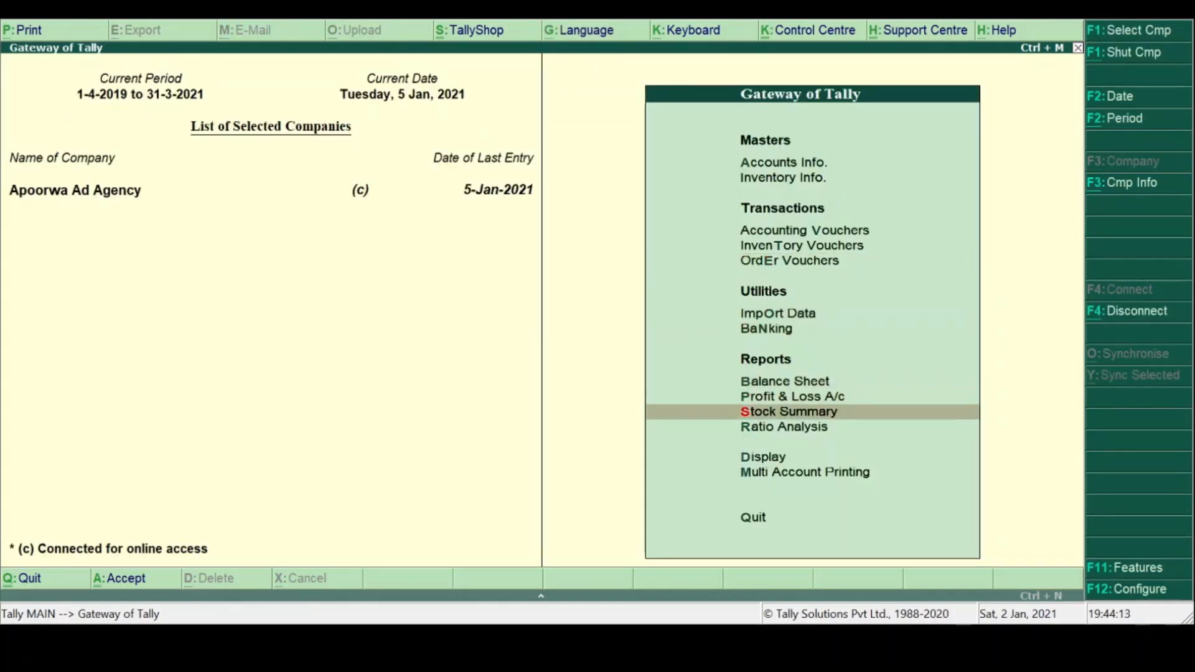
key(Return)
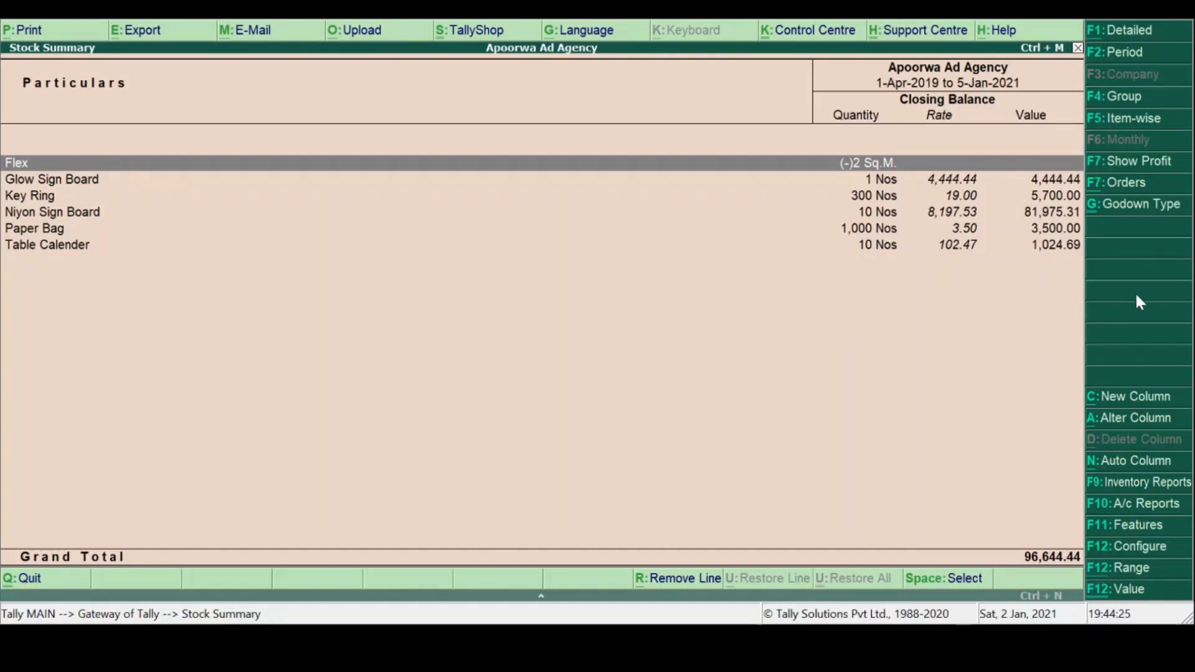
Step: Switch the Stock Summary's type of values to Purchase Orders Outstanding, using due orders only
click(1117, 184)
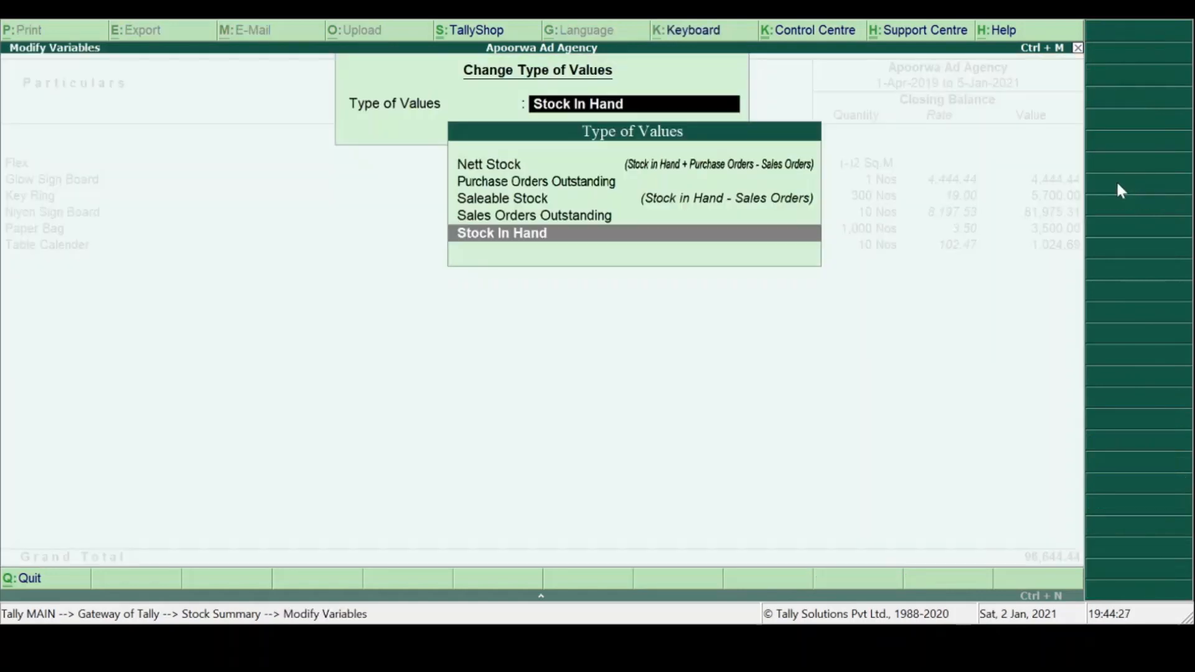
key(Up)
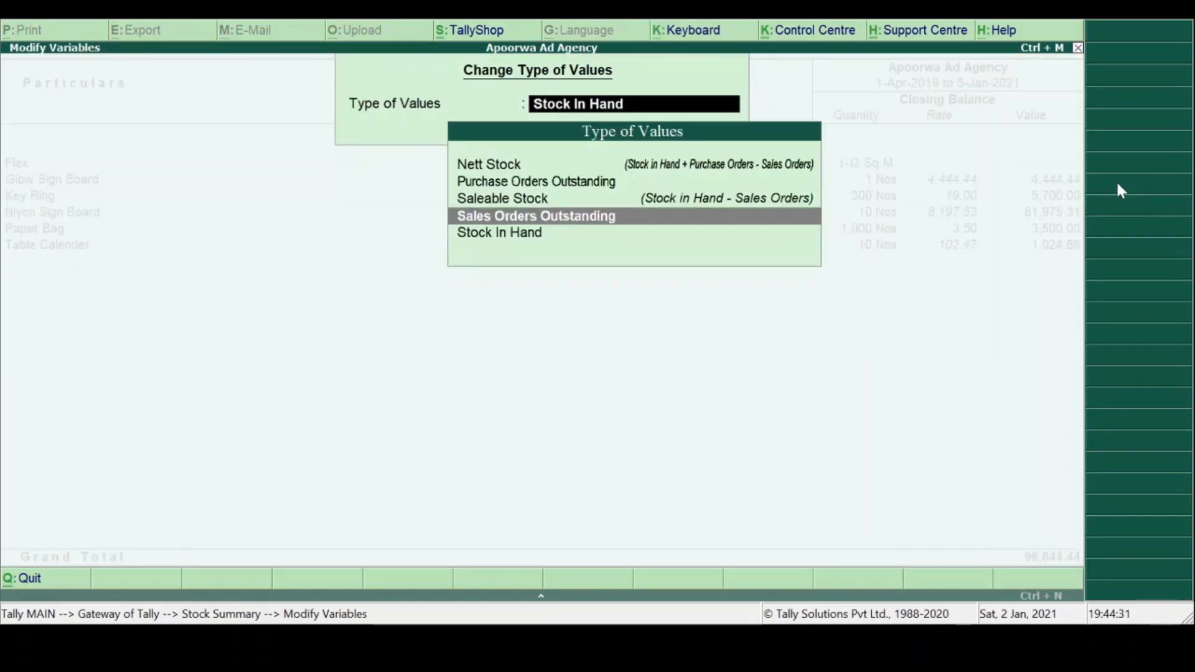
key(Up)
key(Up)
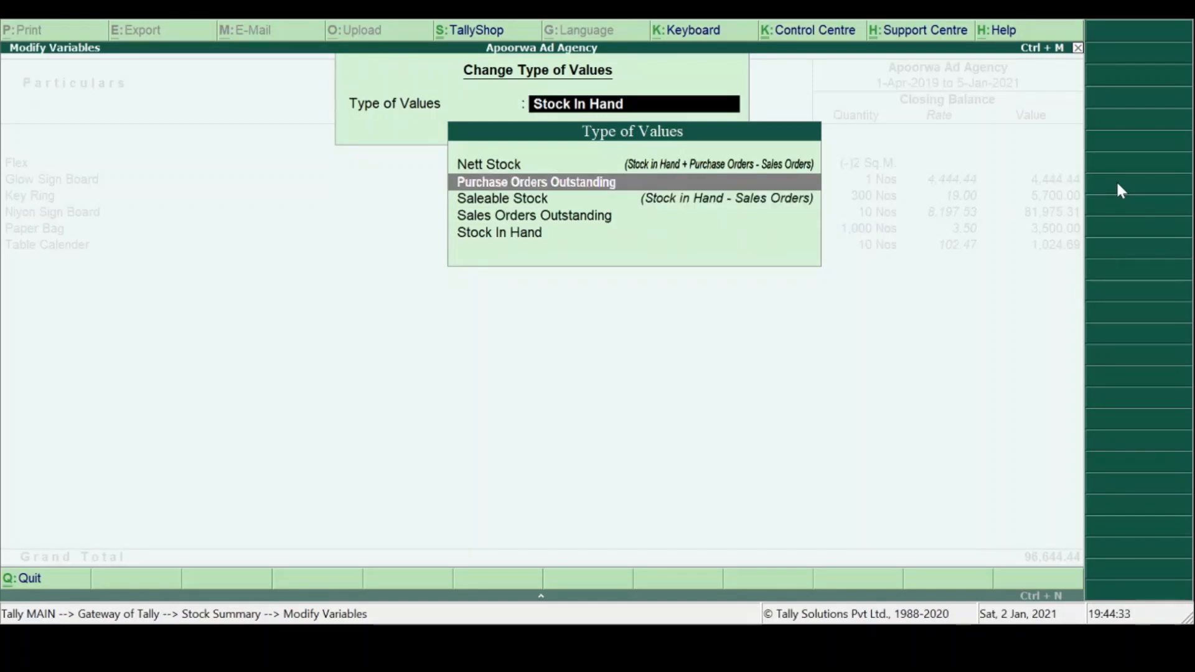
key(Return)
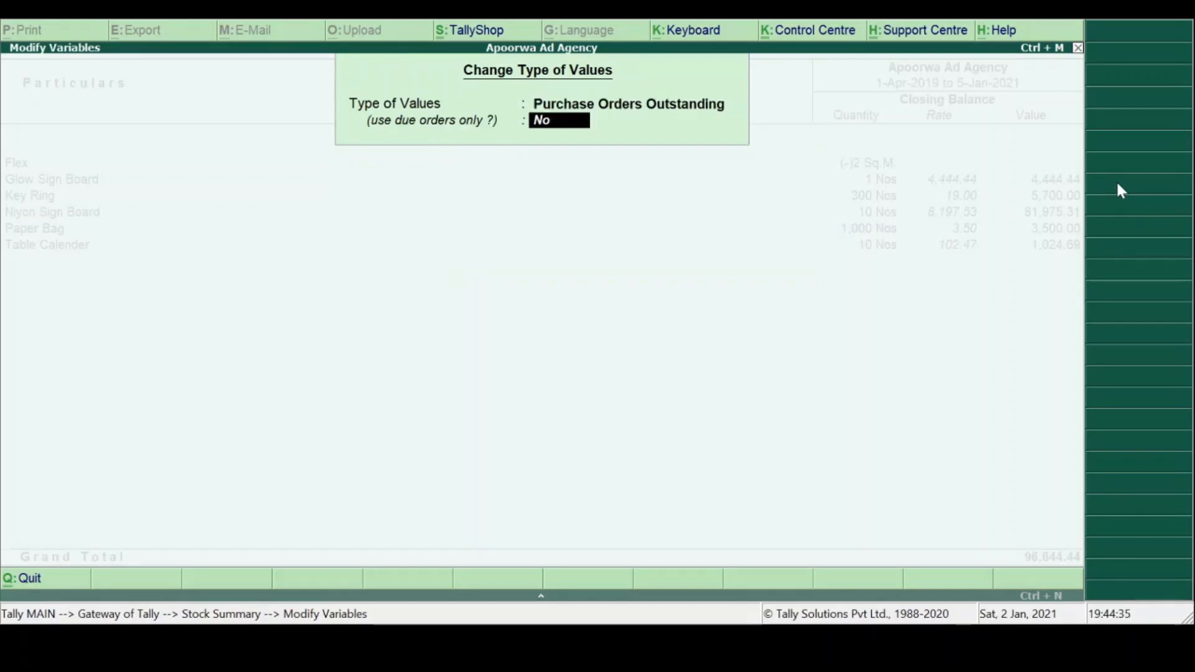
text(y)
key(Return)
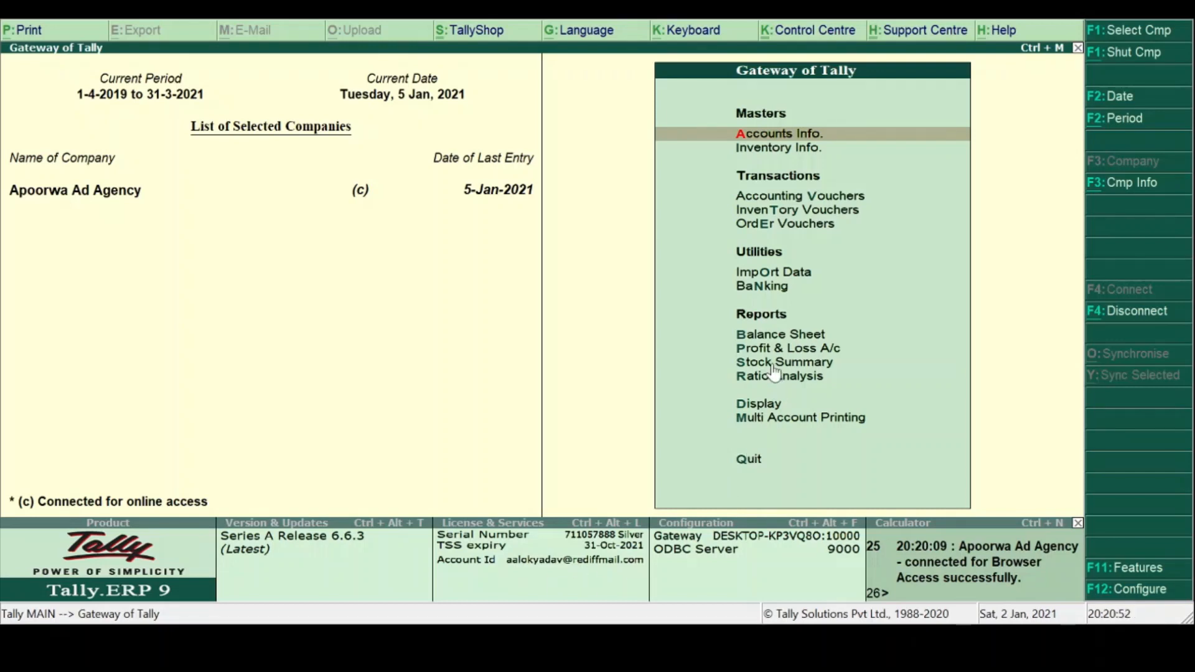
Step: Reopen the Stock Summary report from the Gateway of Tally
key(Down)
key(Down)
key(Down)
key(Down)
key(Down)
key(Down)
key(Down)
key(Down)
key(Down)
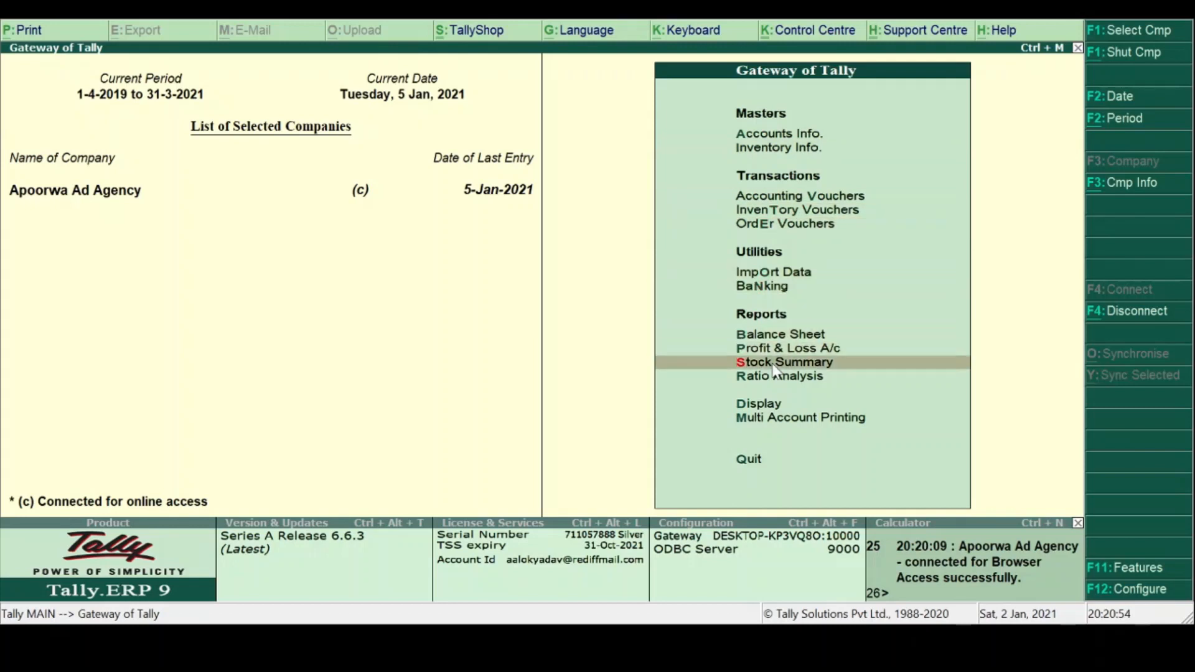
key(Return)
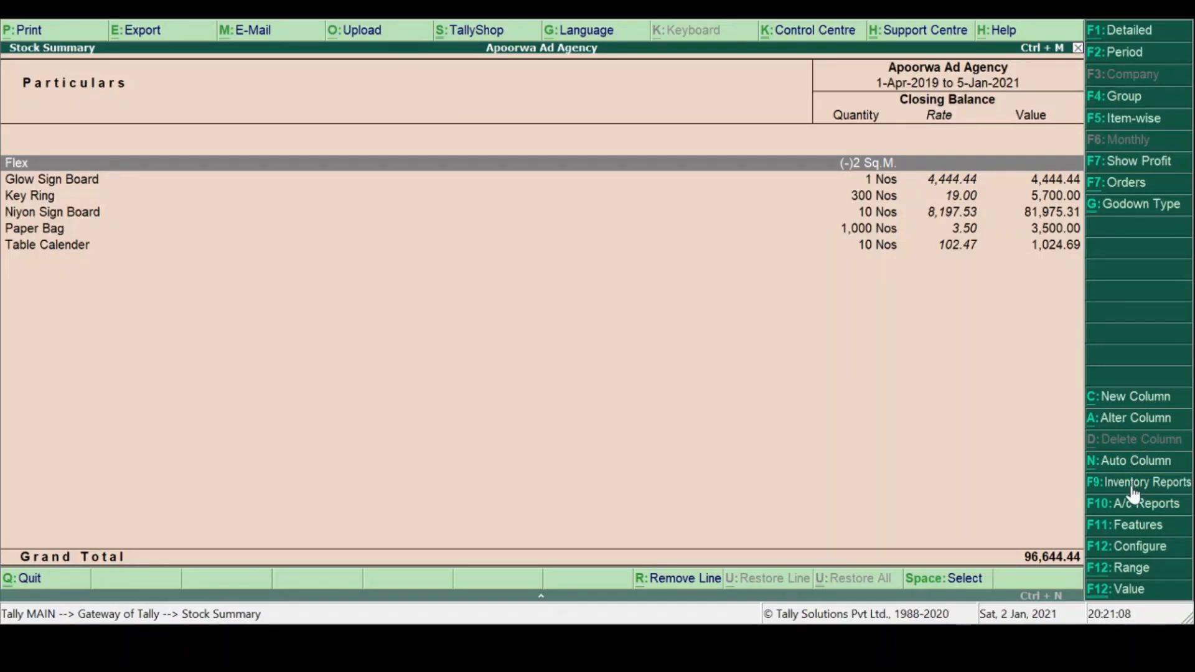
Step: Show the Stock Summary as Purchase Orders Outstanding, with the option to use due orders only set to No
click(1109, 187)
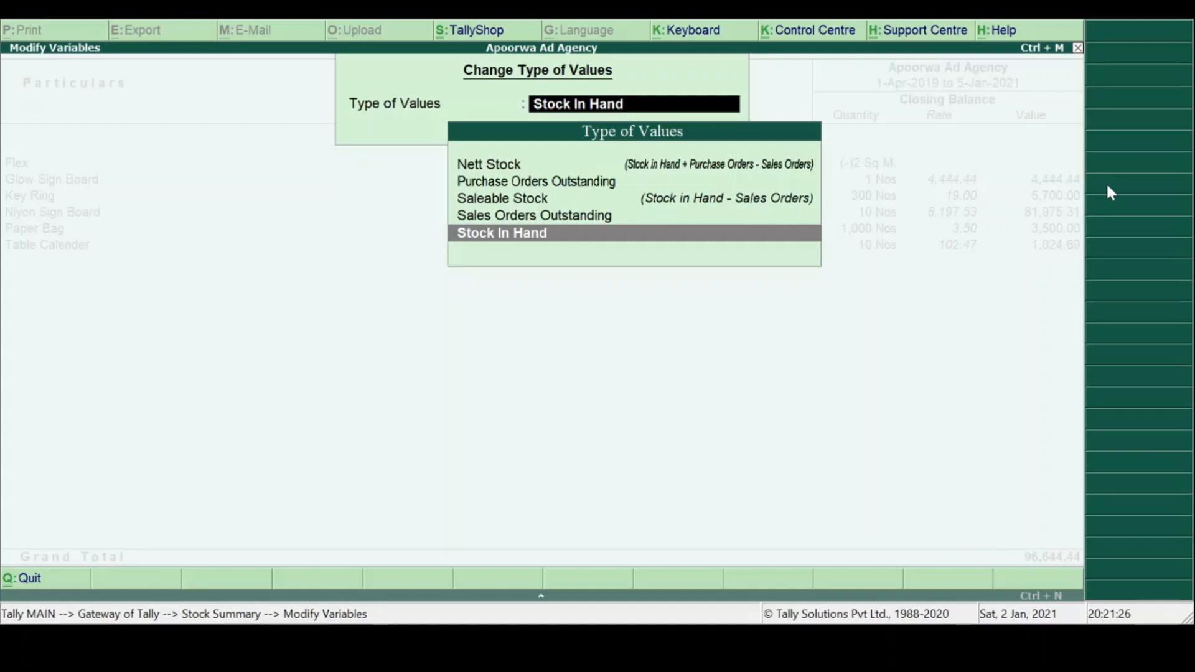
key(Up)
key(Up)
key(Up)
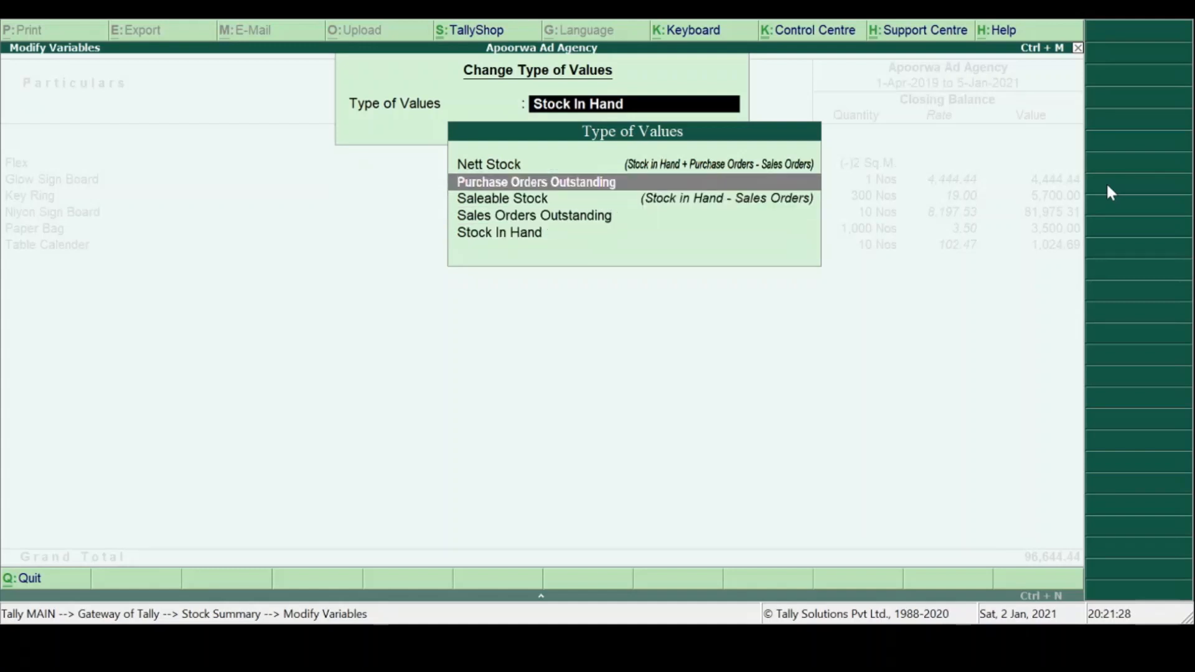
key(Down)
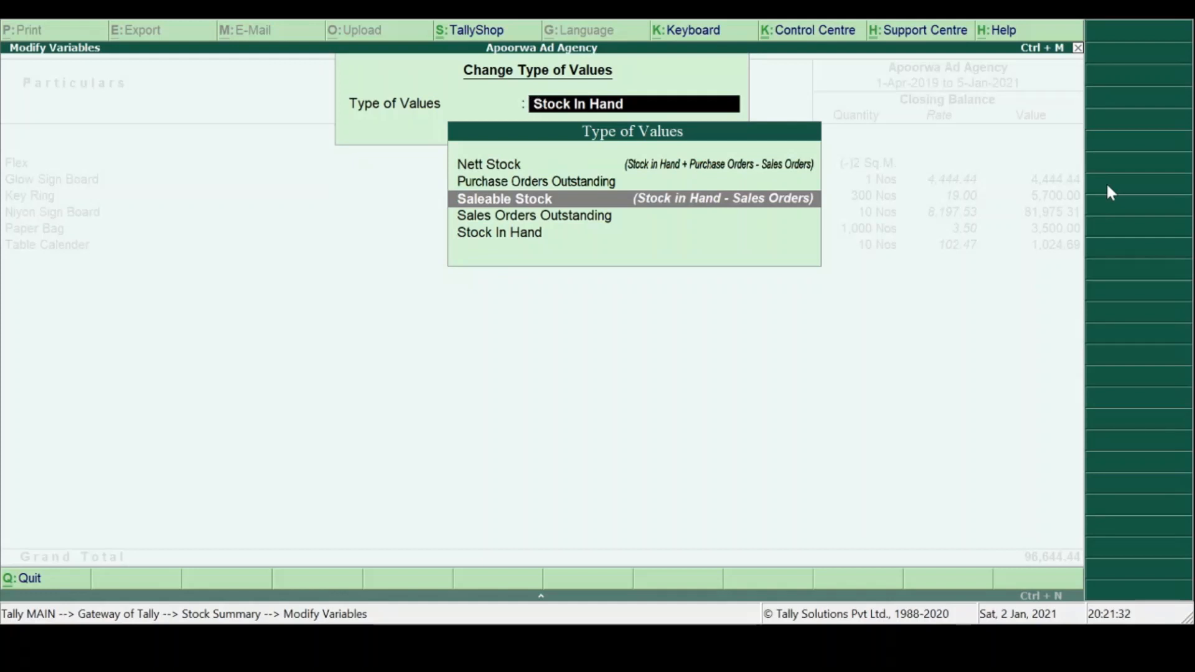
key(Down)
key(Down)
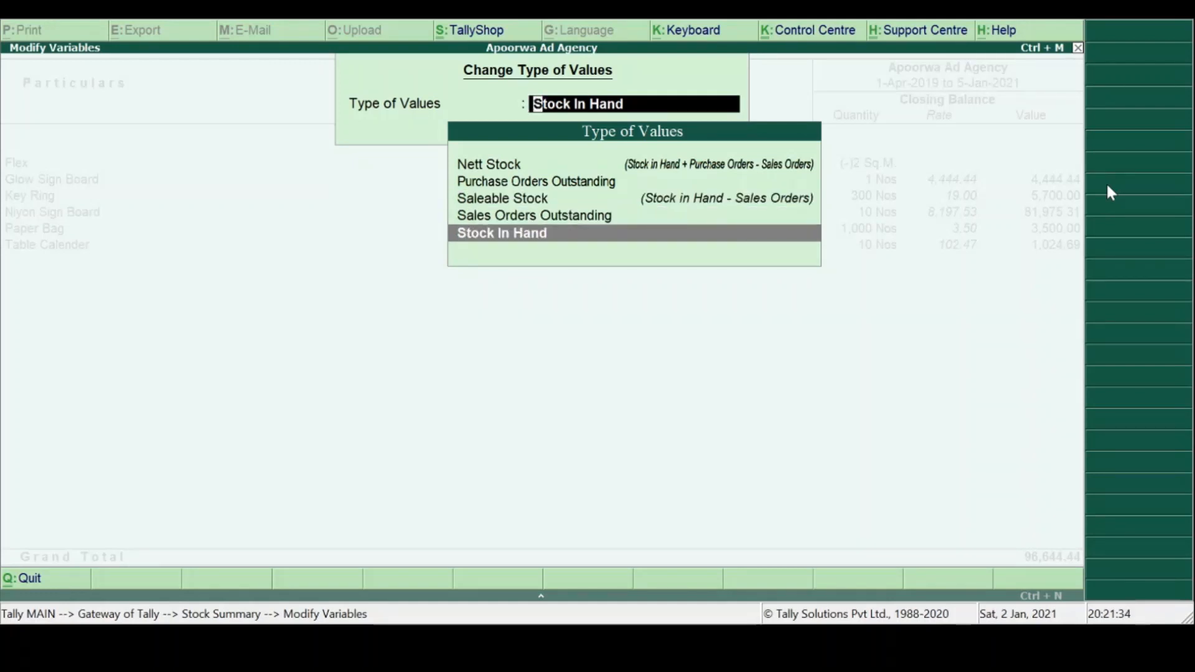
key(Up)
key(Up)
key(Up)
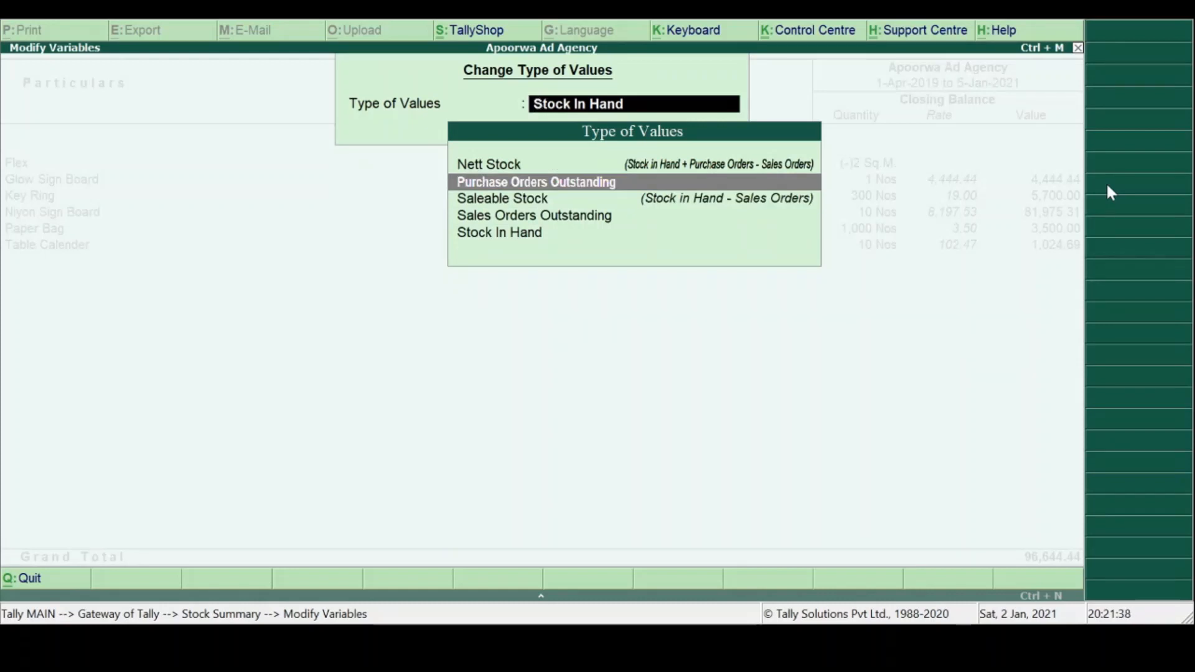
key(Return)
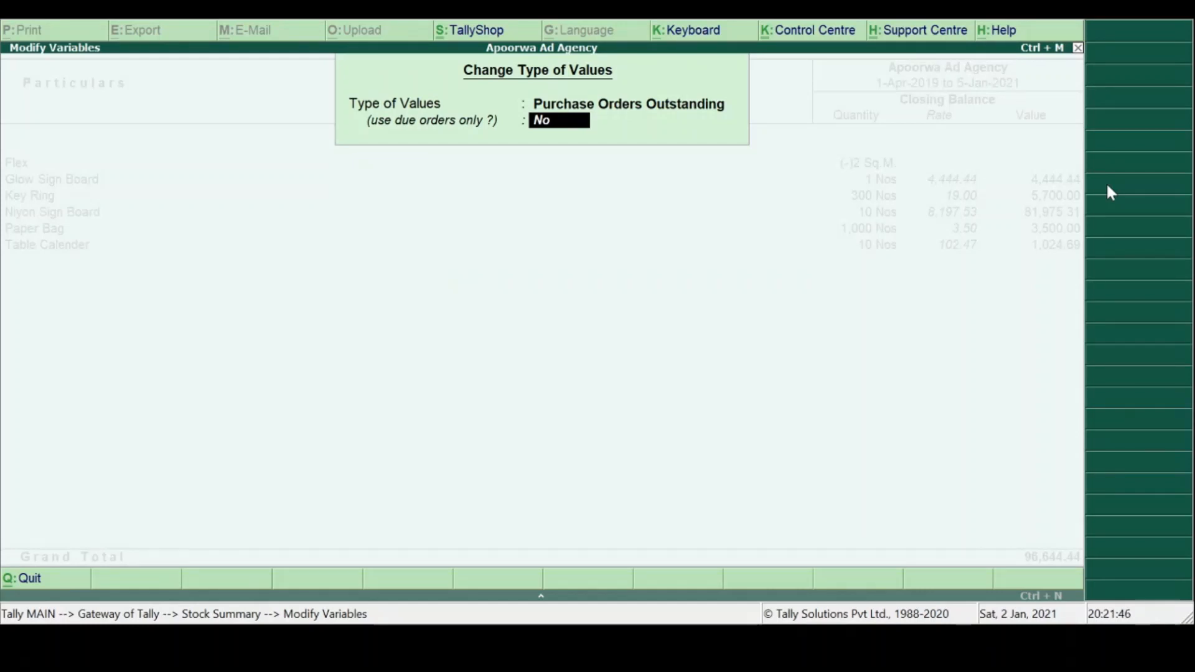
key(Return)
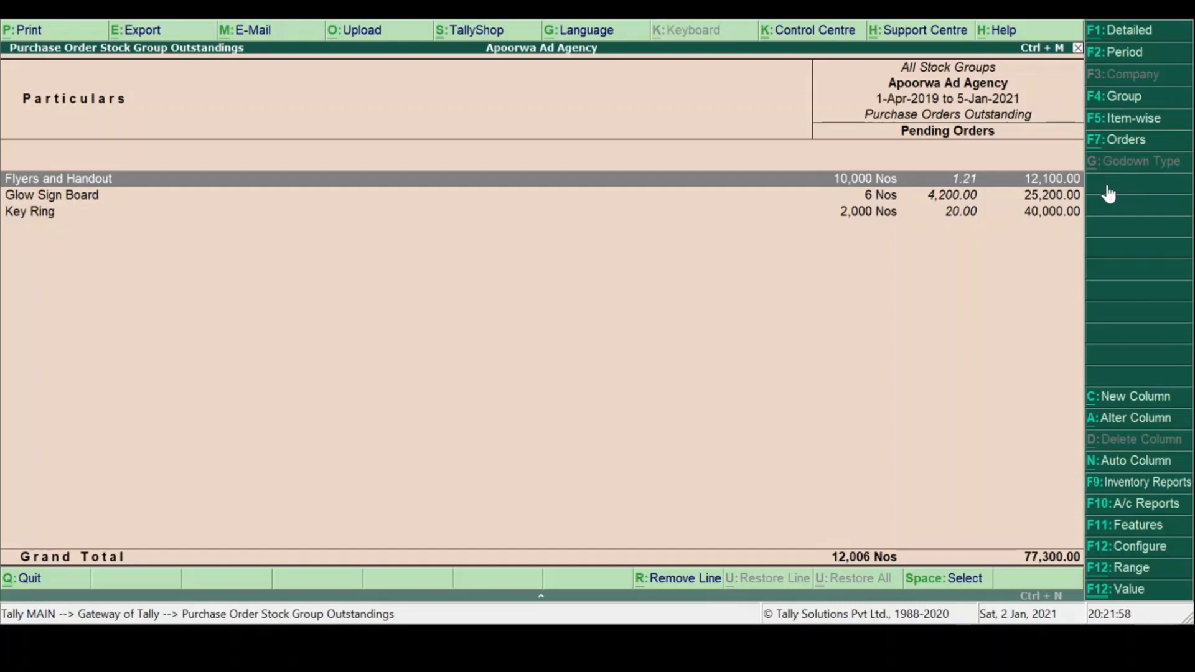
Step: Open the Purchase Orders report from the inventory reports
click(1140, 487)
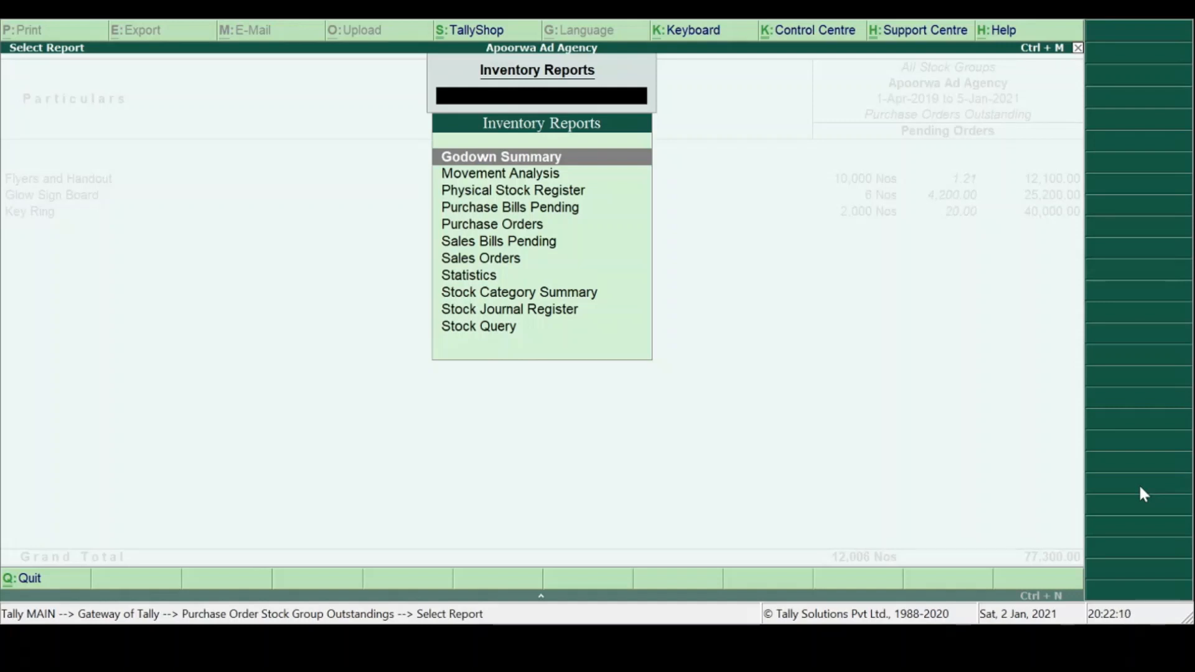
key(Down)
key(Down)
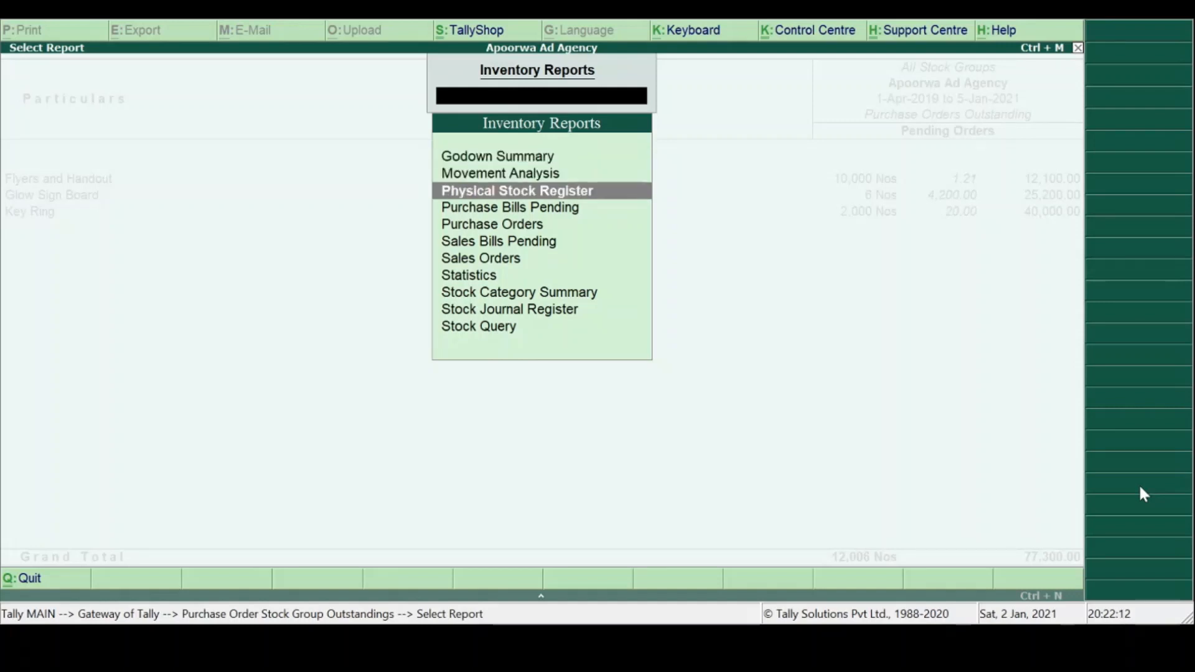
key(Down)
key(Down)
key(Return)
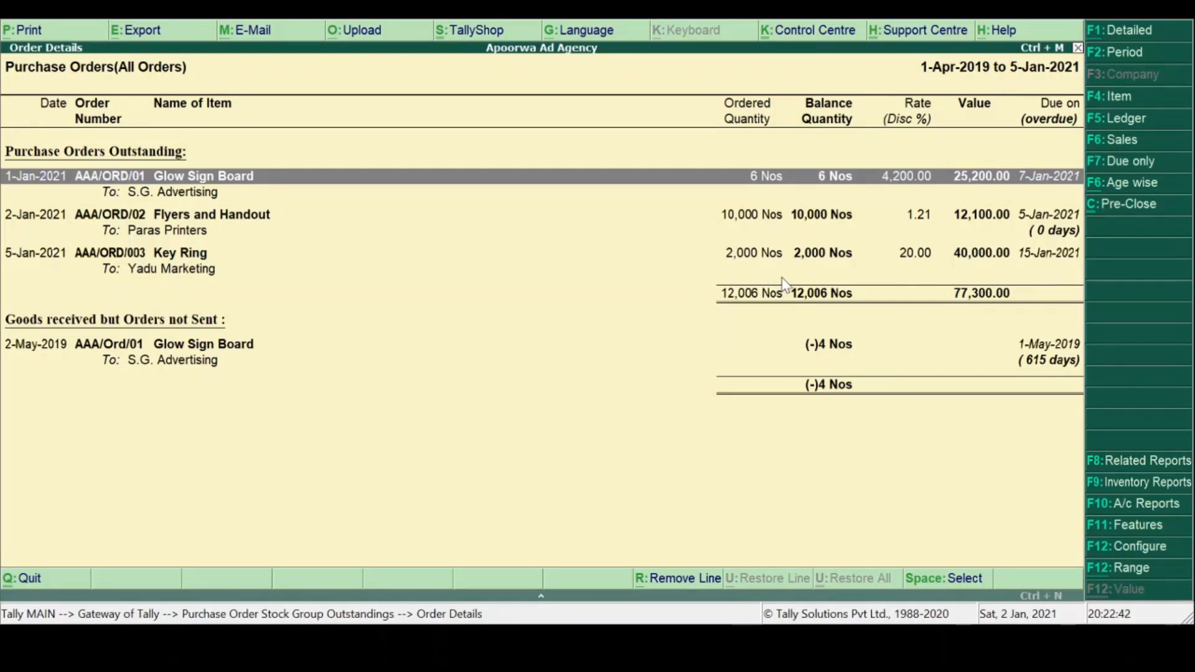
Step: Limit the Purchase Orders report to due orders only, and return to the Gateway of Tally
click(1124, 163)
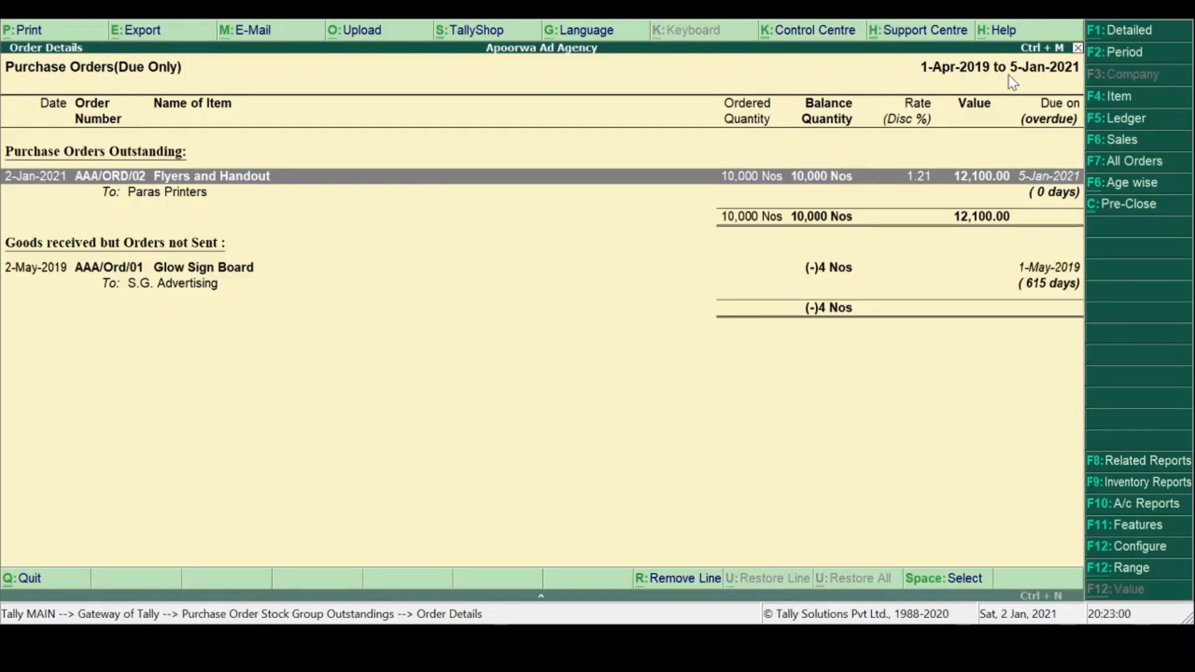
key(Escape)
key(Escape)
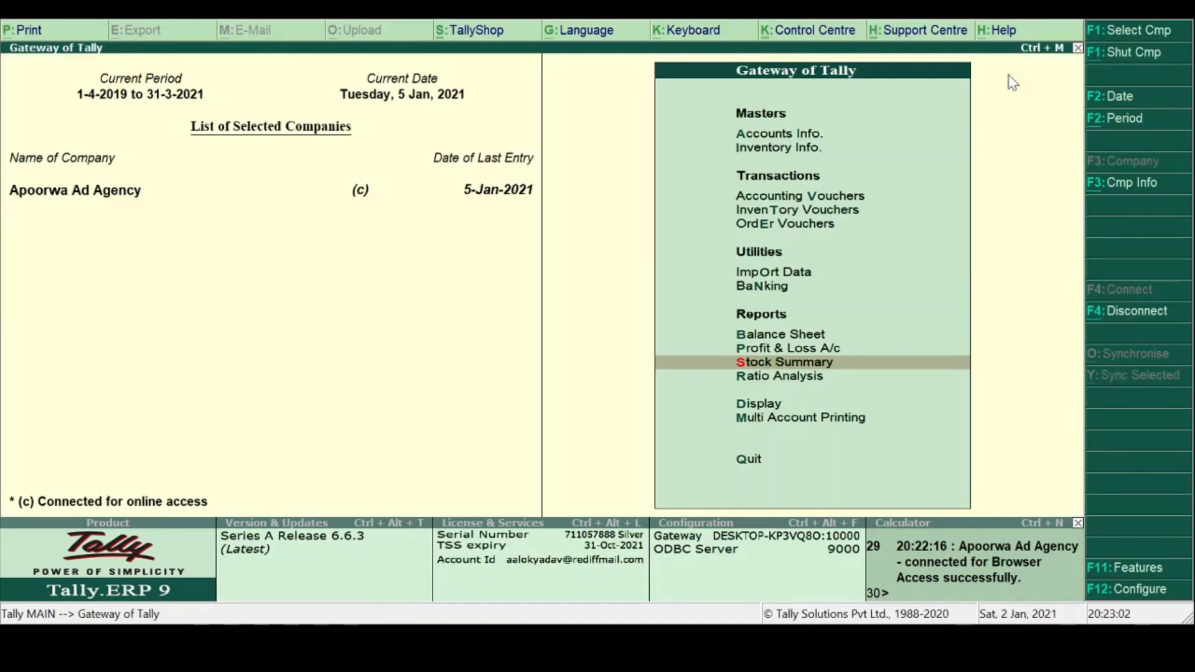
key(Escape)
key(n)
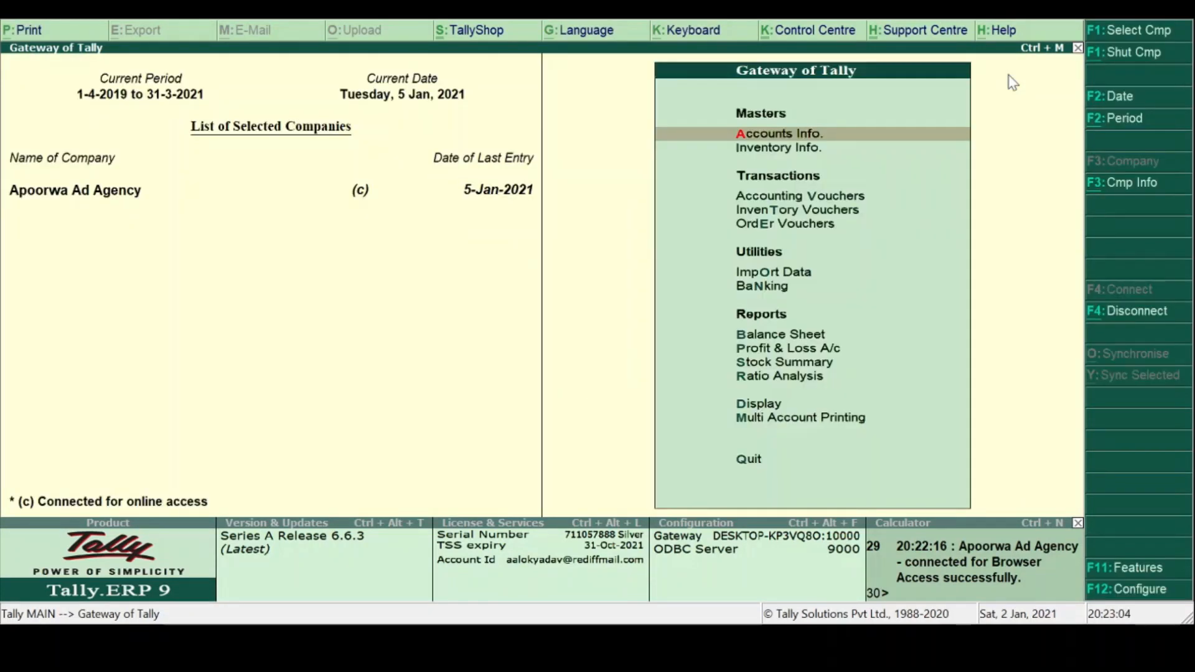
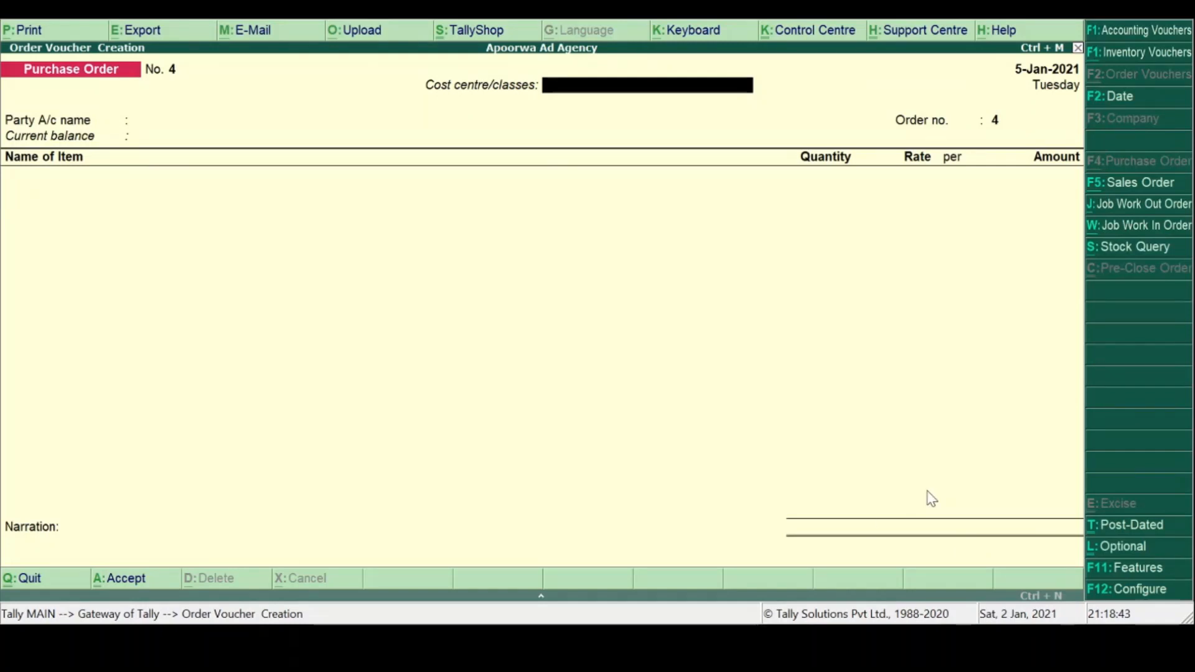
Step: Start a sales order voucher dated 3-Jan-2021, leaving the cost centre class blank
click(1125, 183)
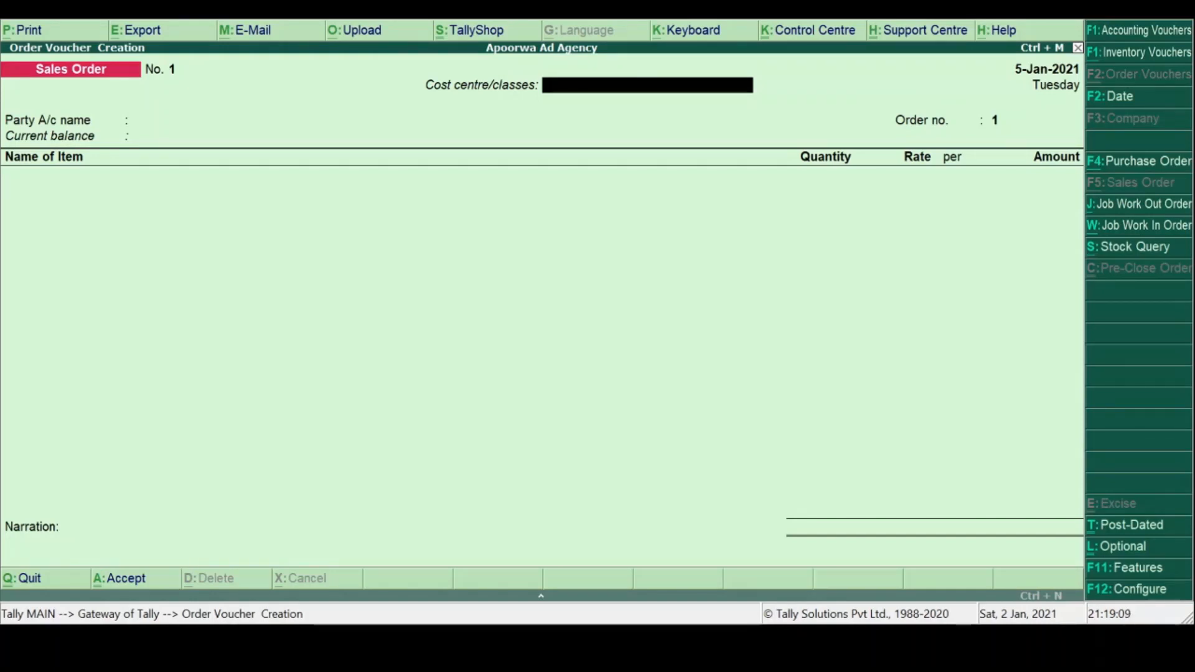
key(F2)
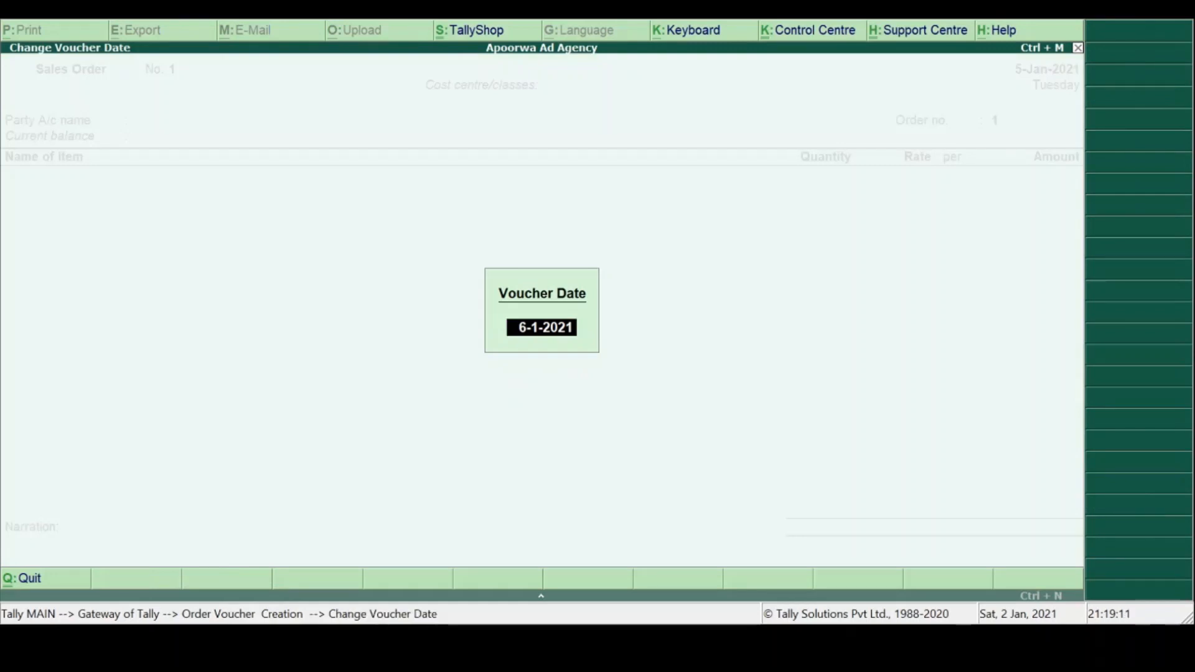
text(3)
key(Return)
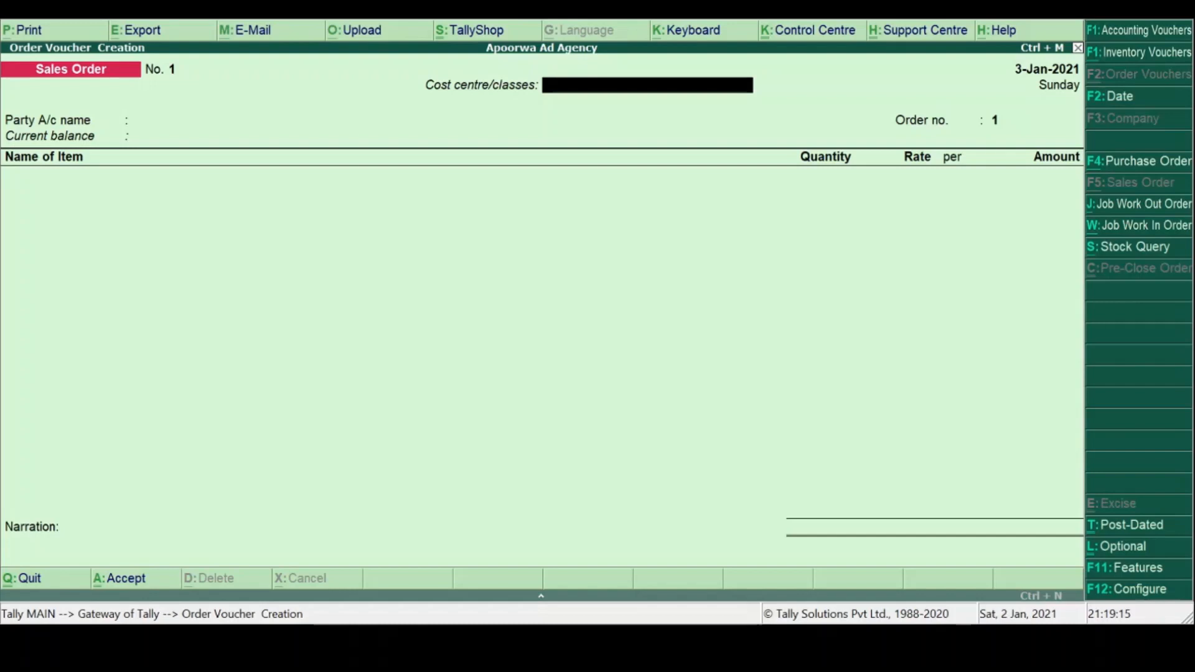
key(Return)
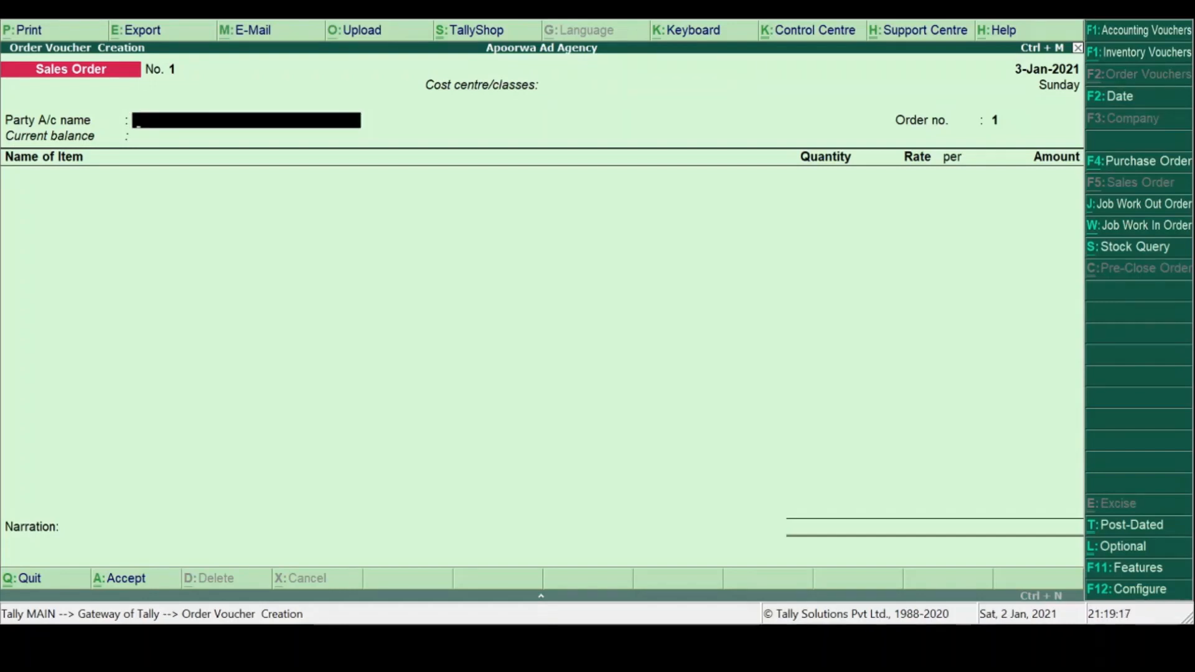
Step: Create the party ledger Jagat Machinary under Sundry Debtors with bill-by-bill balances, and use it as the sales order's party account
text(J)
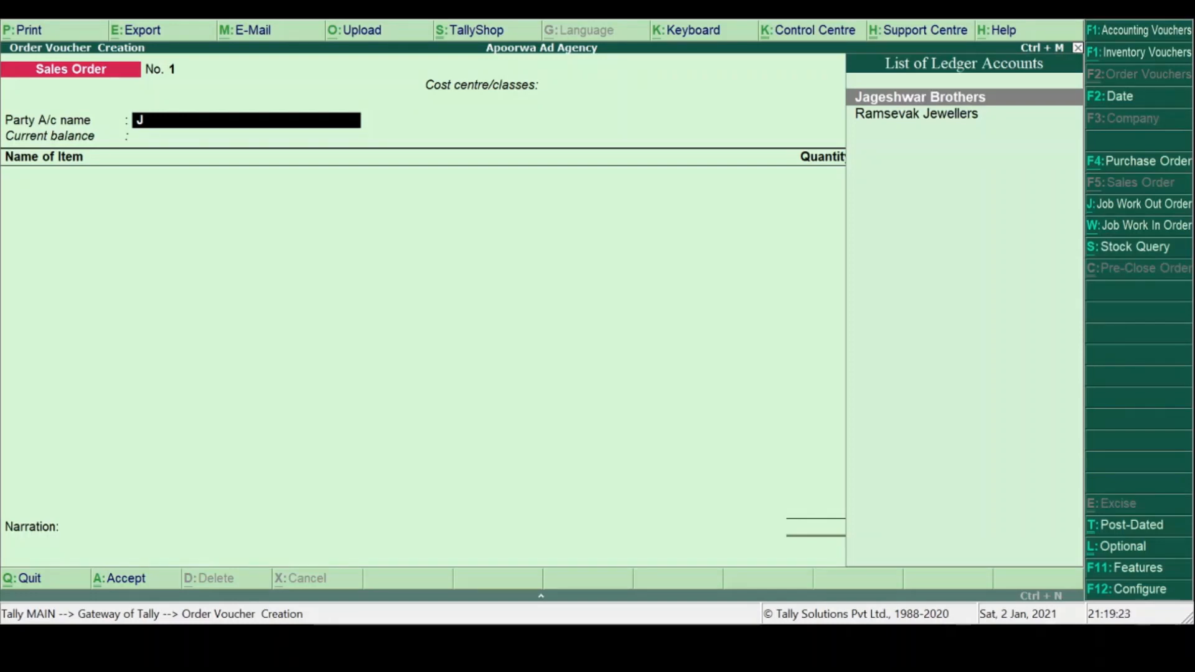
key(alt+c)
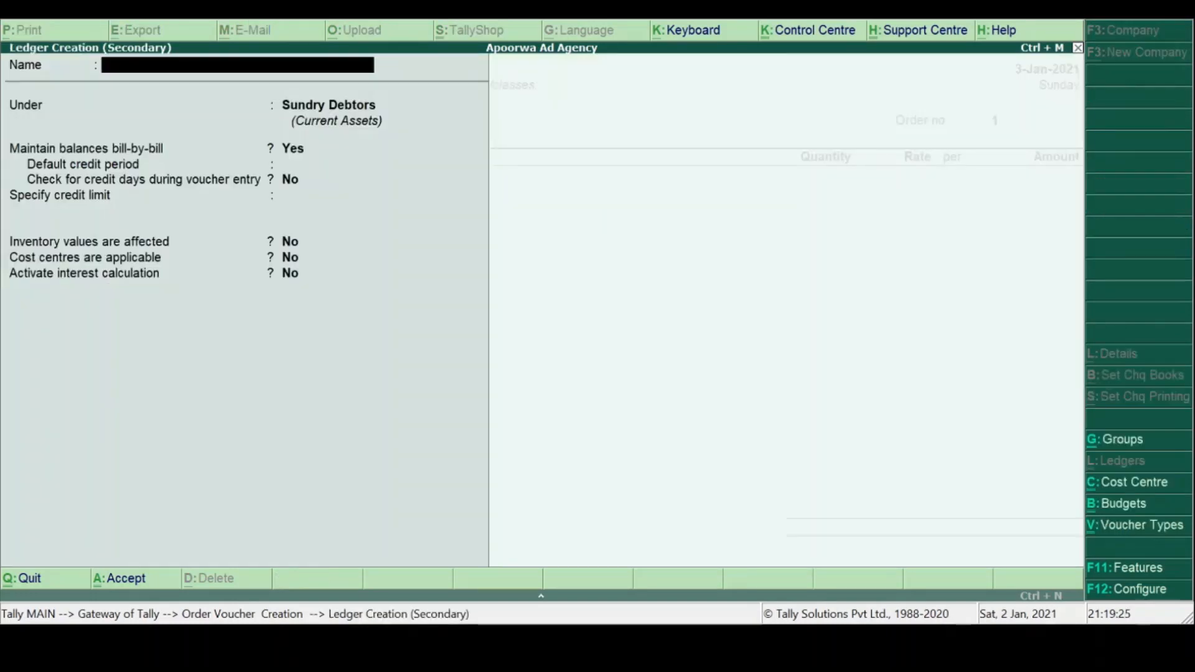
text(Jagat Machinary)
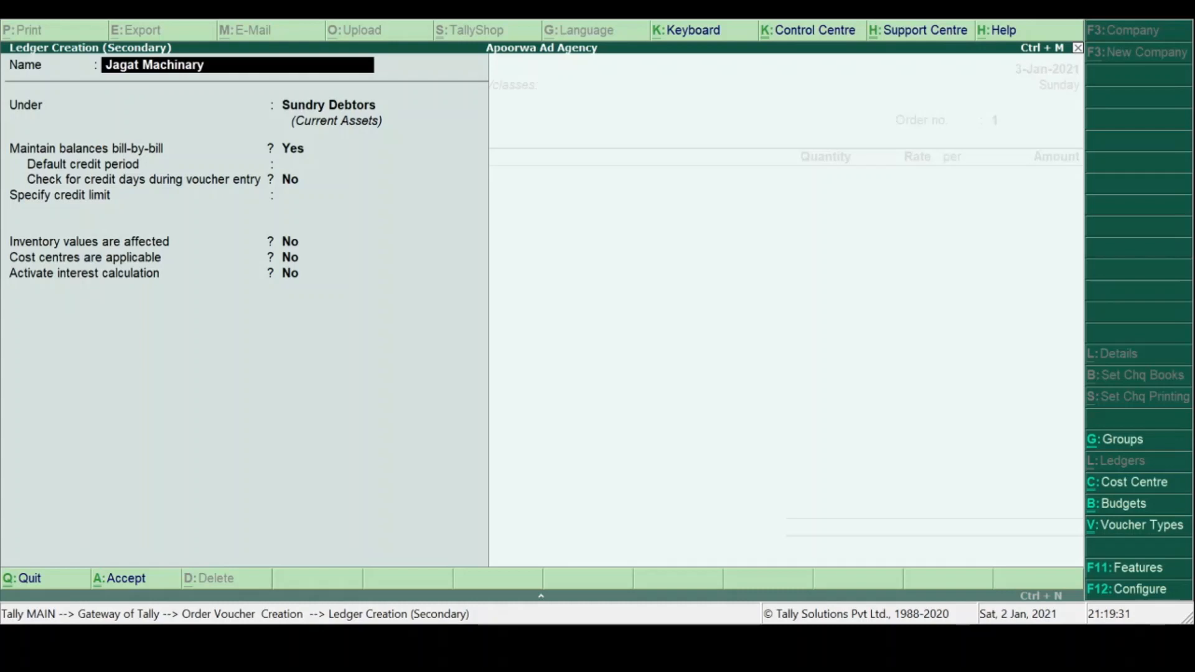
key(Return)
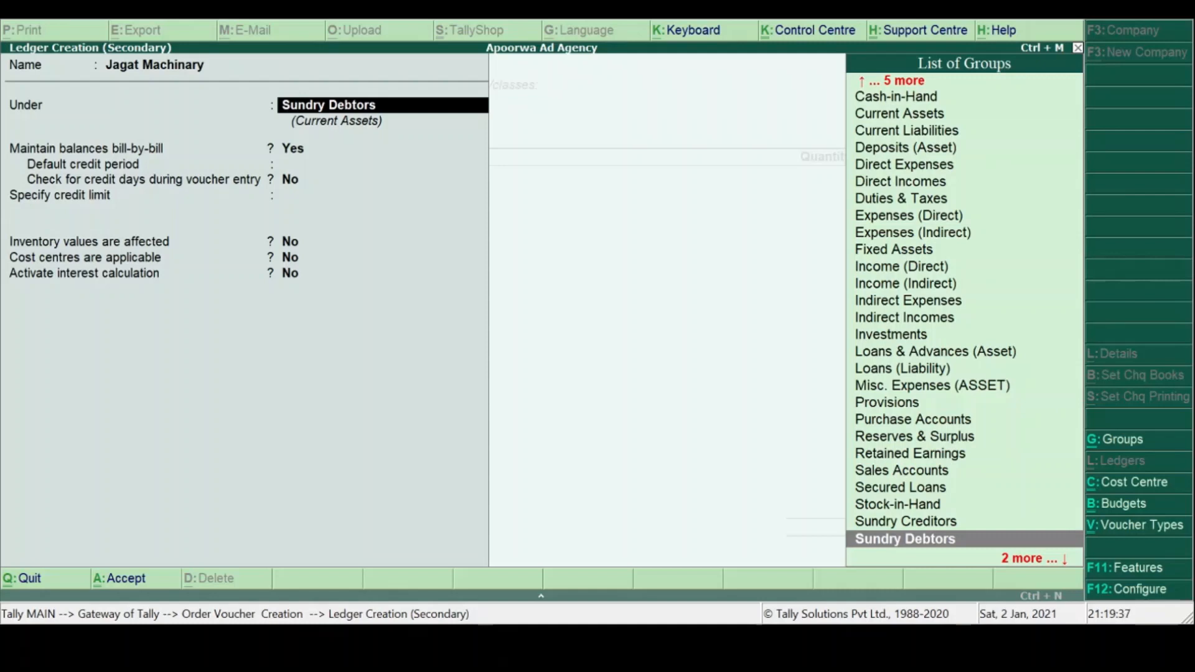
key(Return)
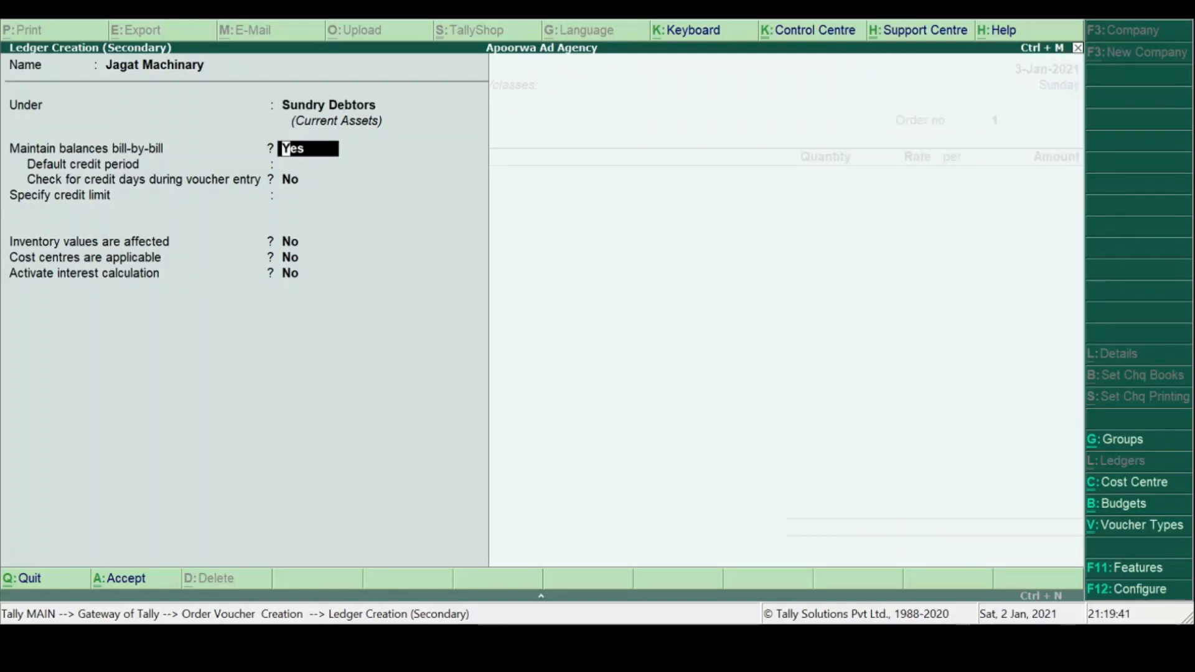
key(Return)
key(Return)
key(Return)
key(Return)
key(Return)
key(Return)
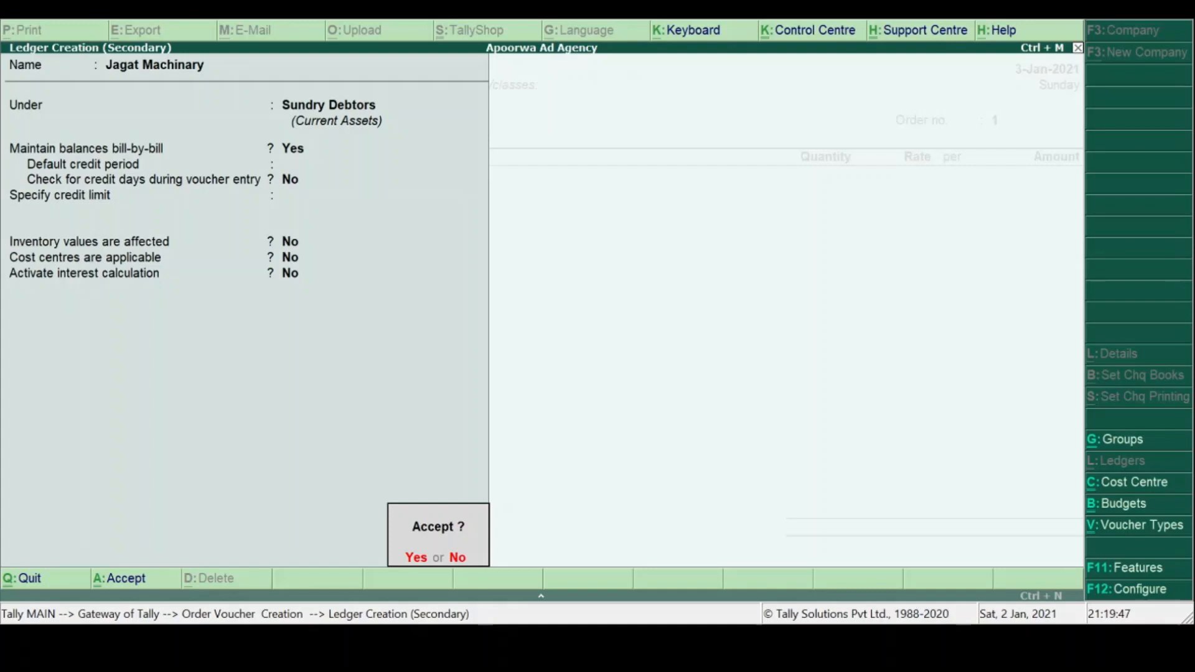
key(Return)
key(Return)
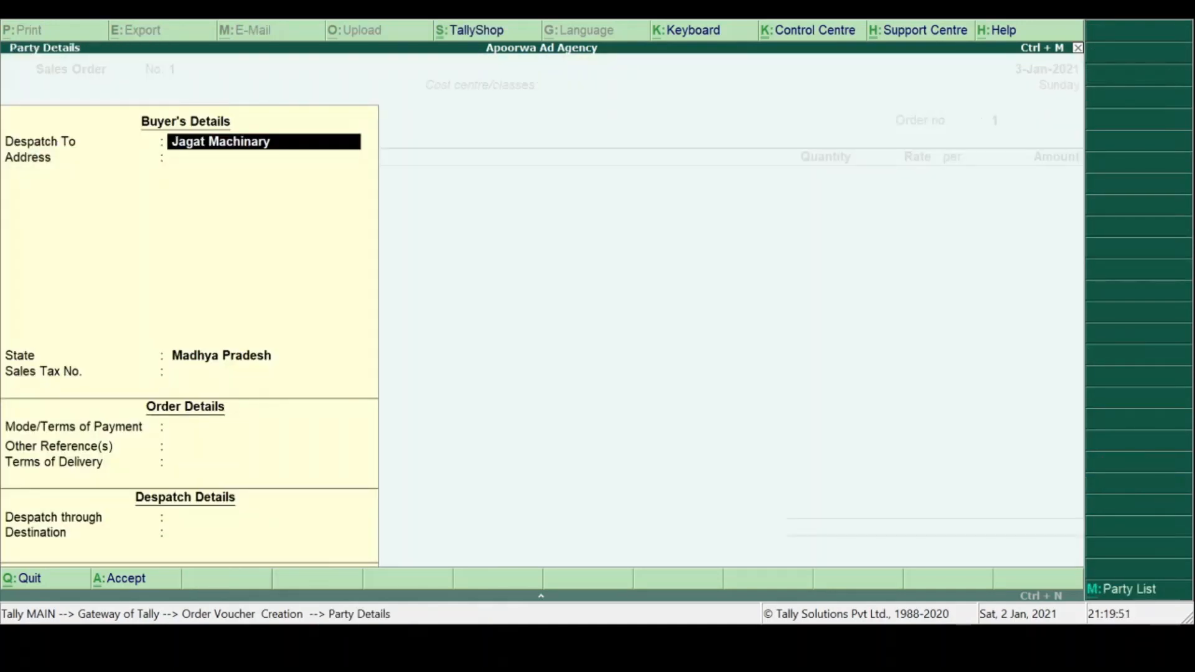
Step: Accept the default buyer's details and enter the customer's order number on the sales order
key(ctrl+a)
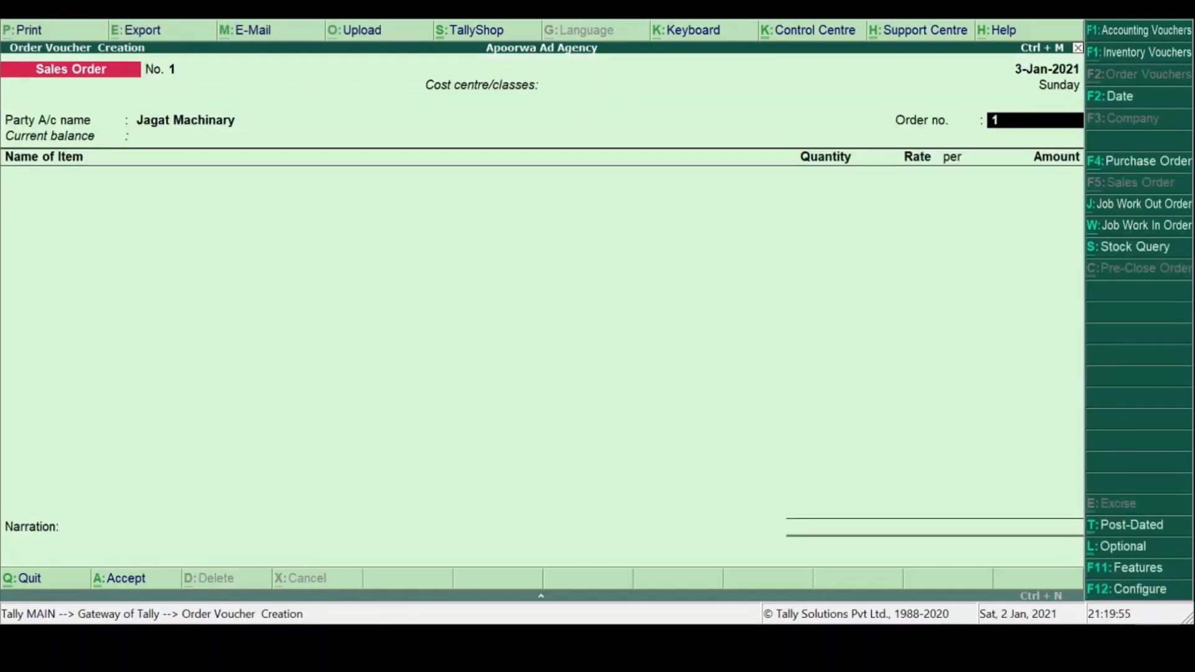
text(JS)
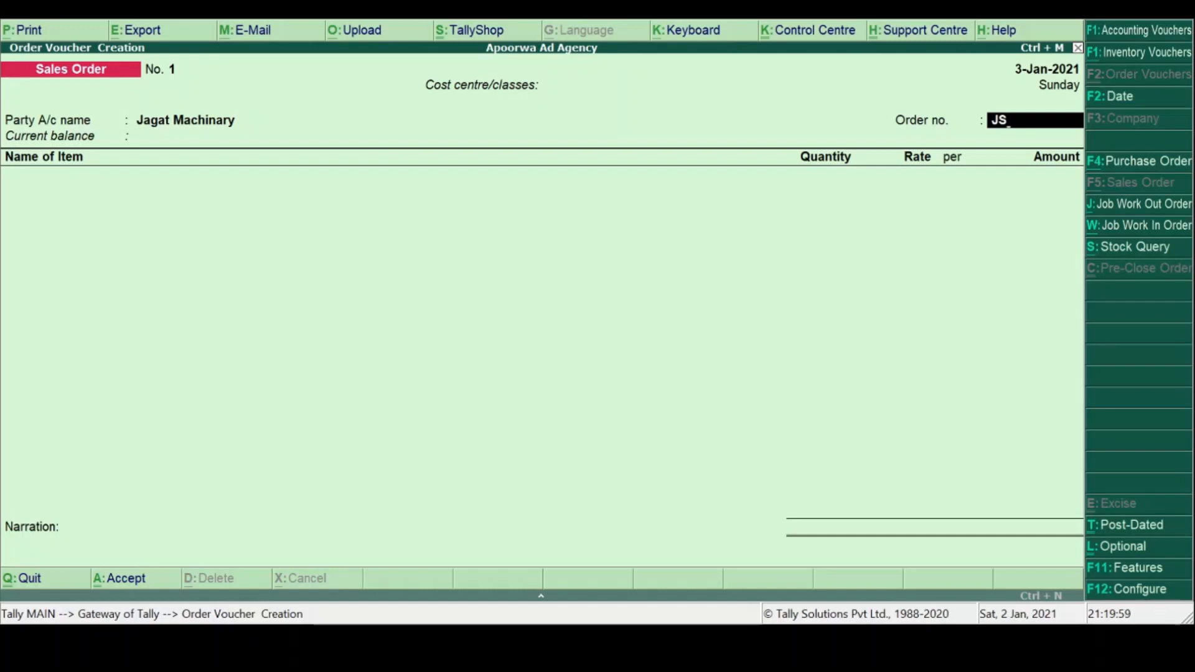
text(/634)
key(Return)
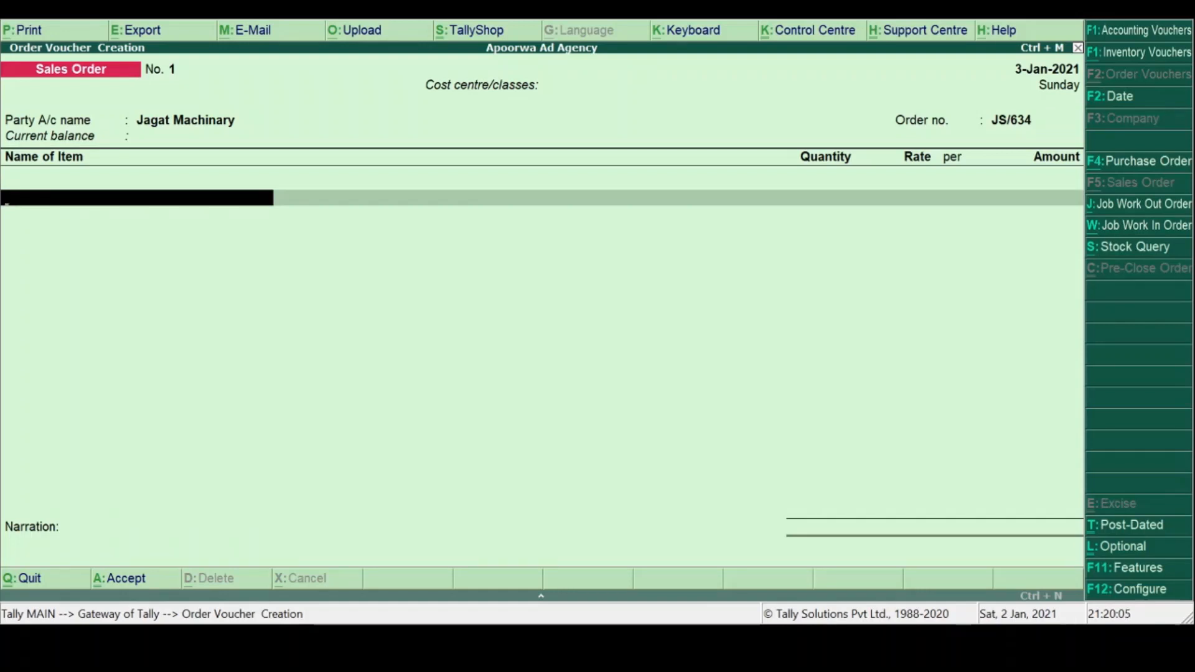
Step: Add Glow Sign Board to the sales order, due in 10 days, with the godown set to Any
text(Glo)
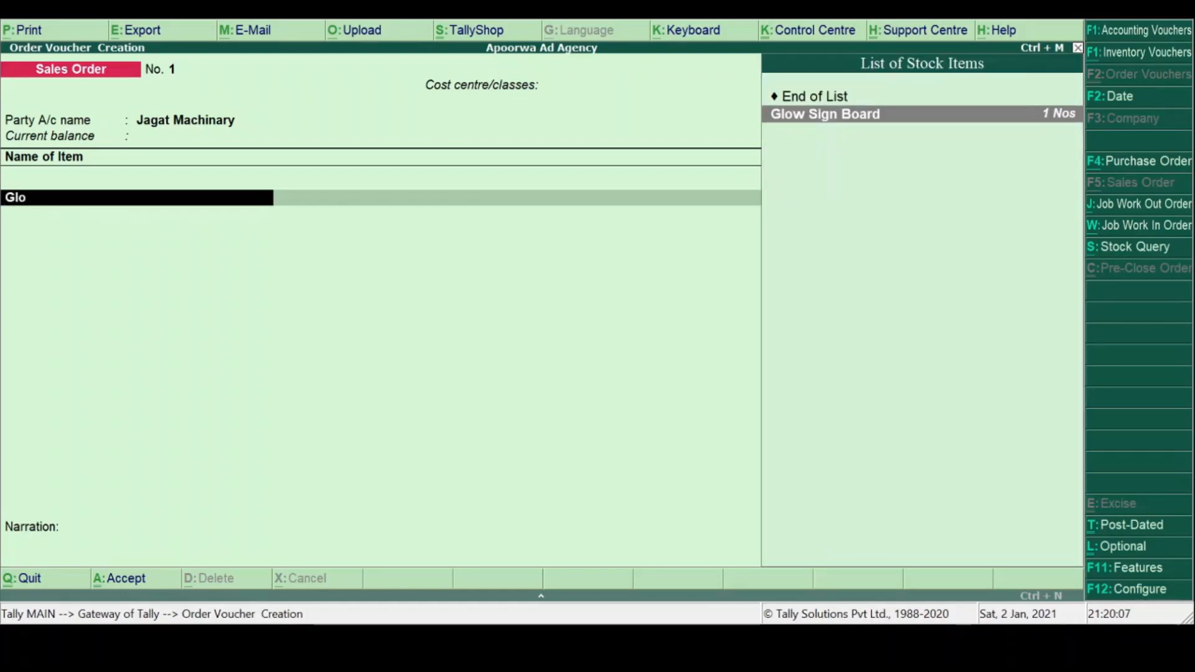
key(Return)
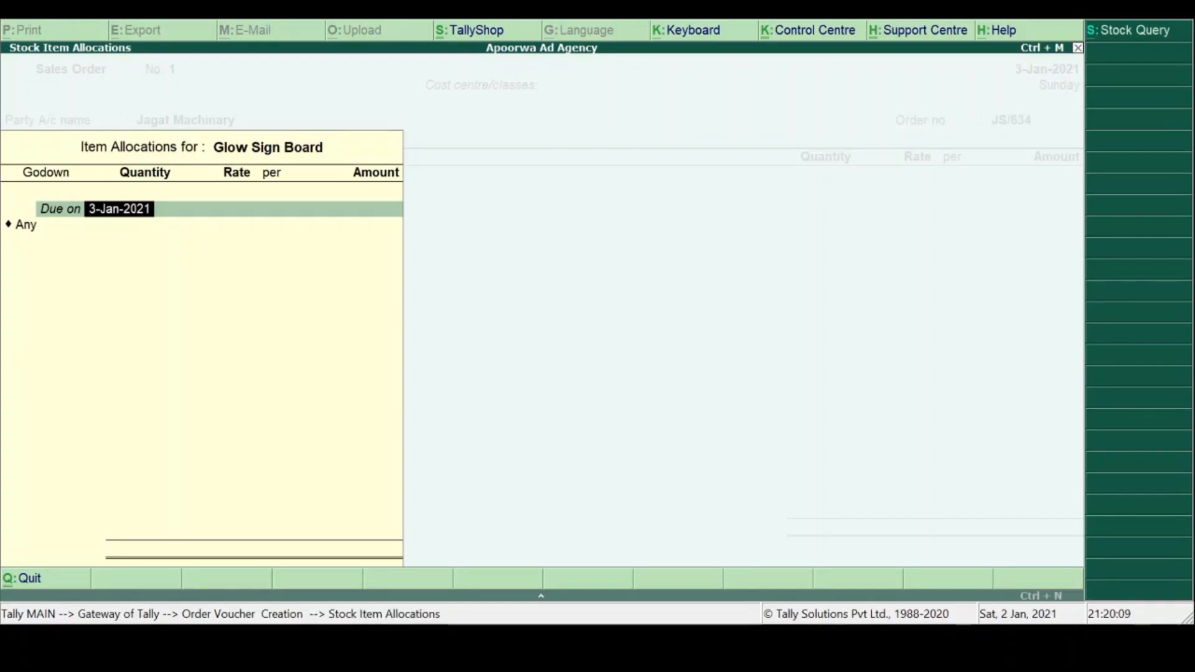
text(10)
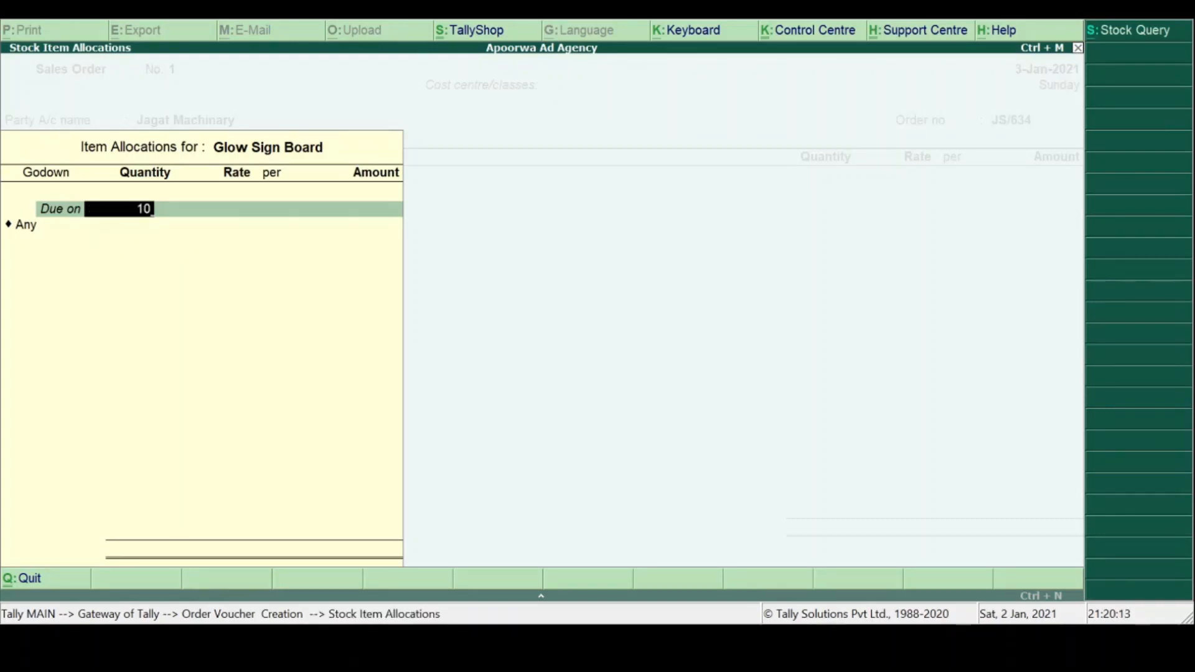
key(Return)
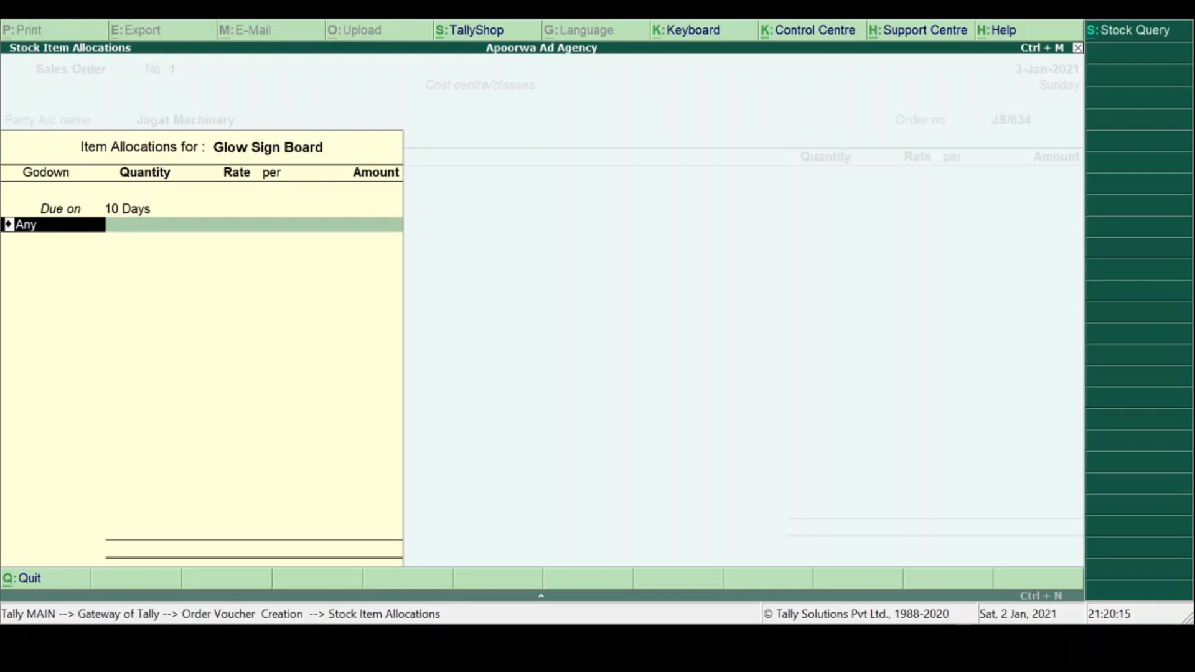
key(Return)
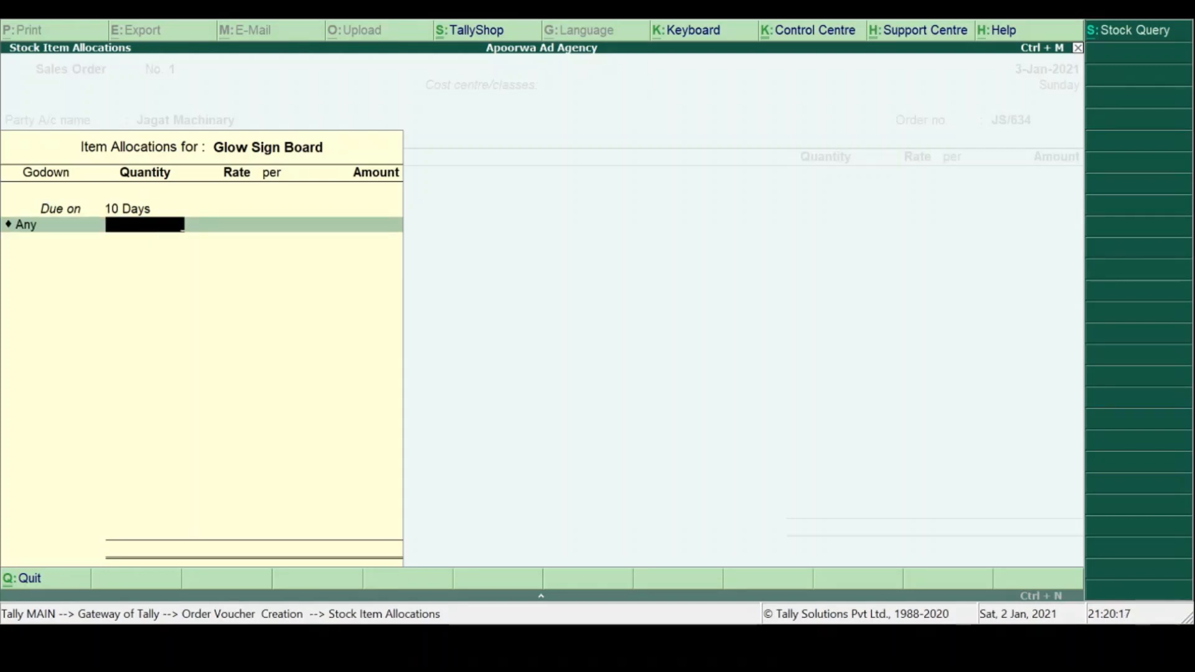
Step: Allocate 5 Nos of Glow Sign Board at a rate of 6,200 per Nos and accept the item allocation
text(5)
key(Return)
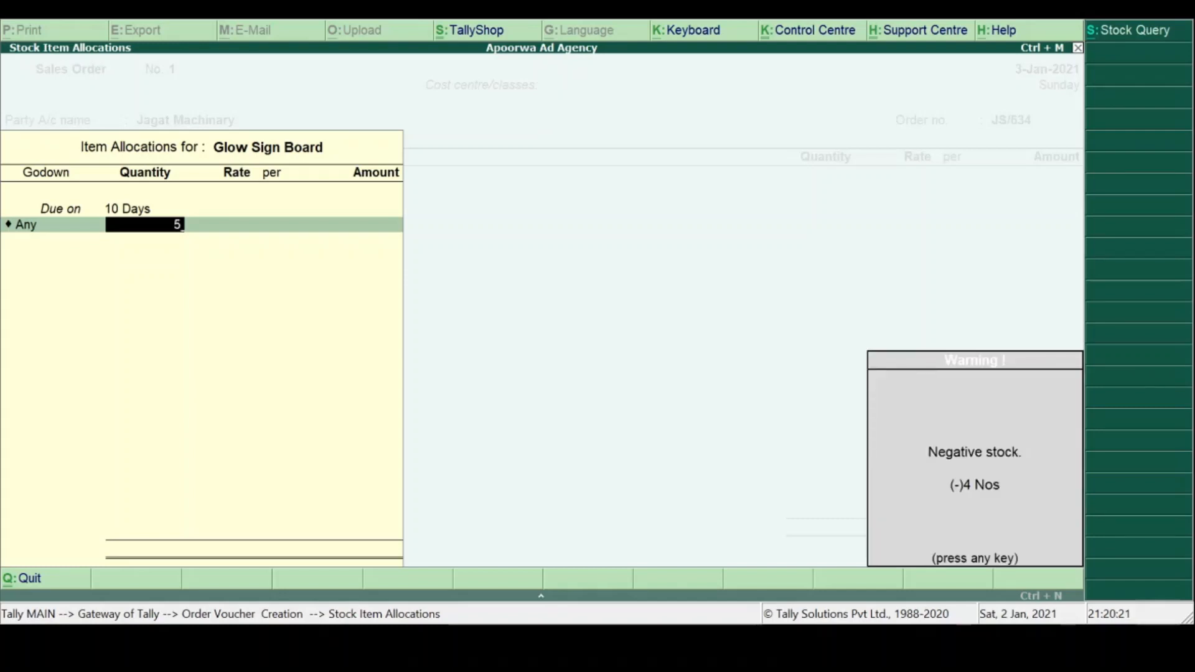
key(Return)
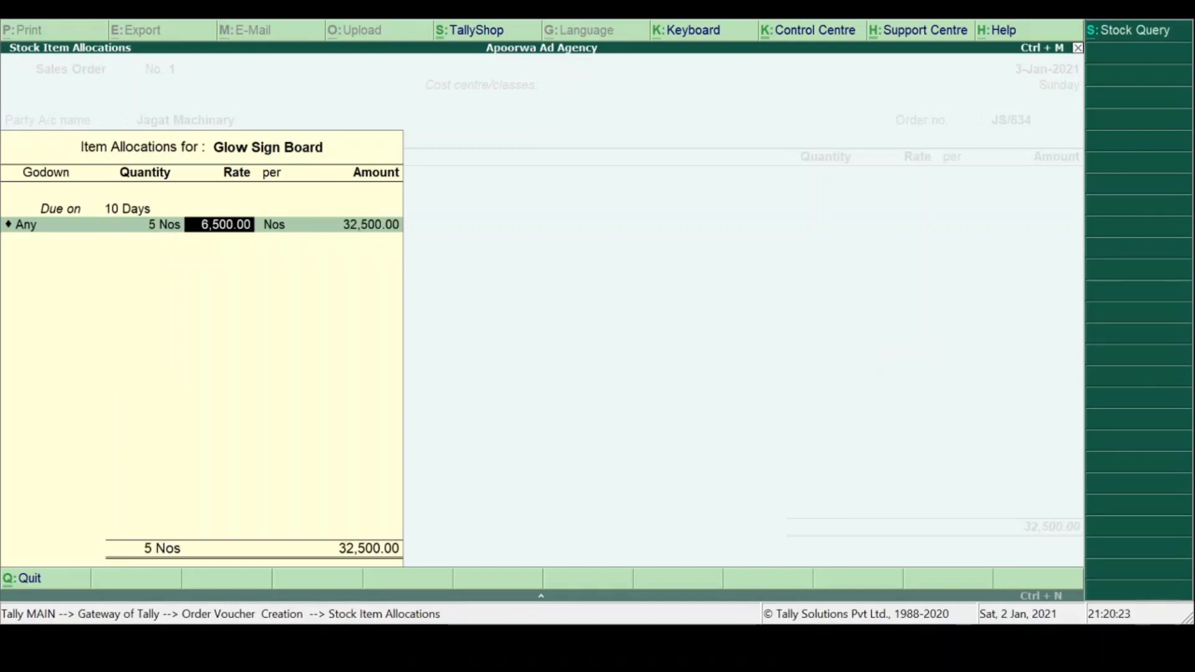
text(6,)
text(200)
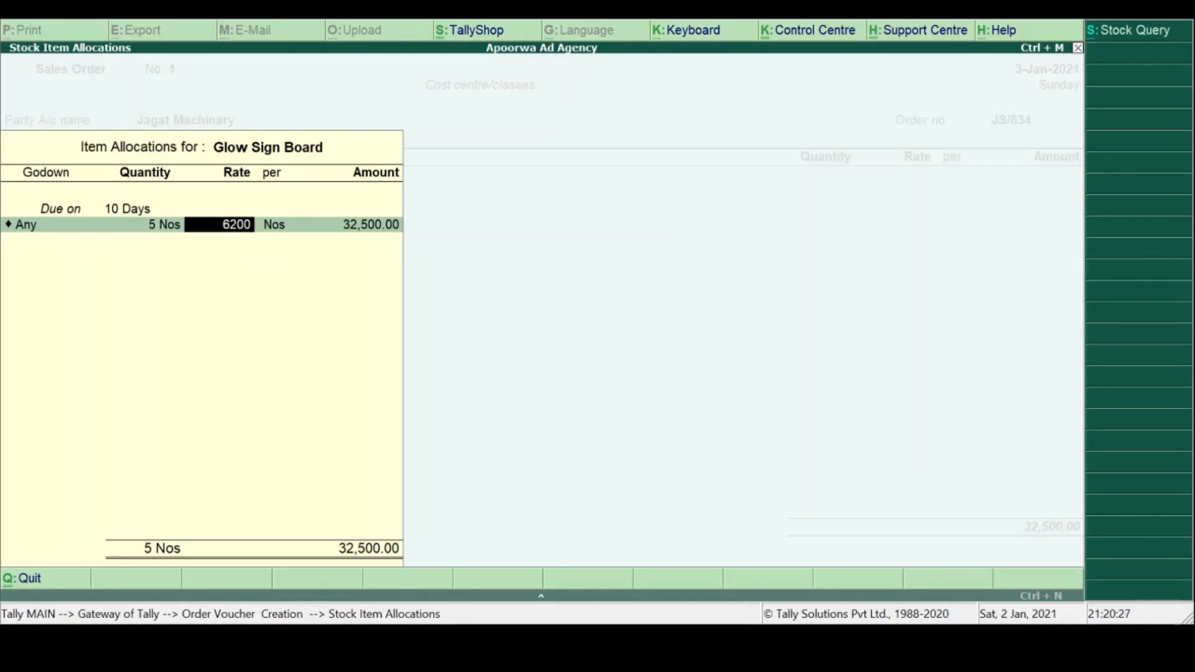
key(Return)
key(Return)
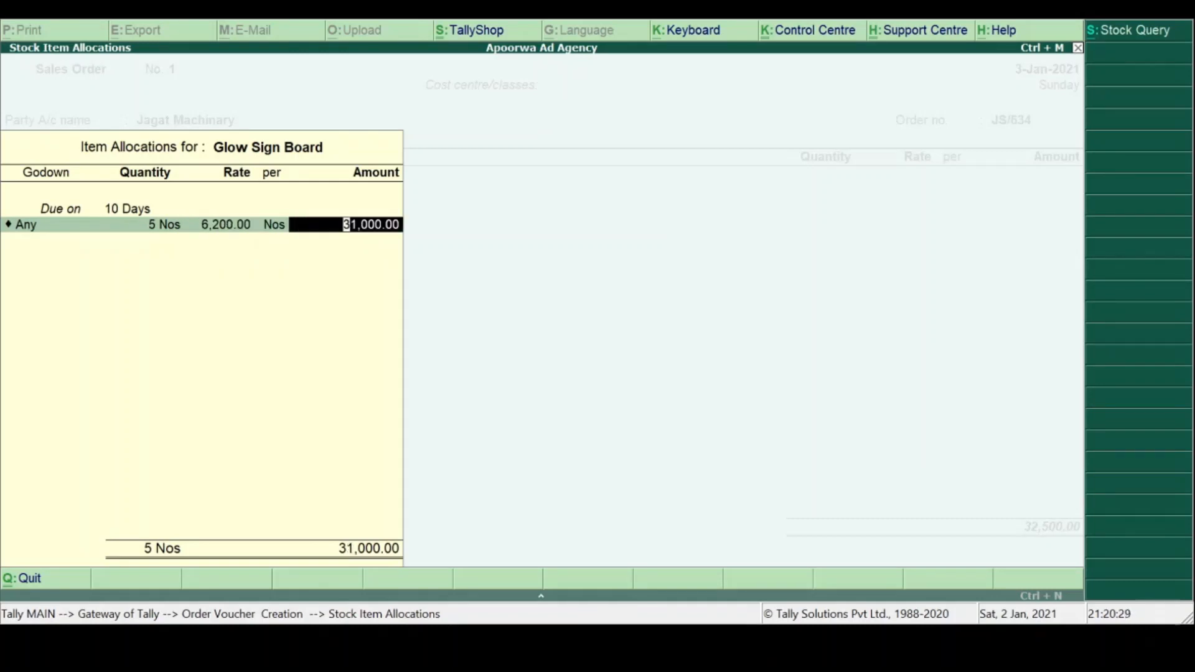
key(Return)
key(Return)
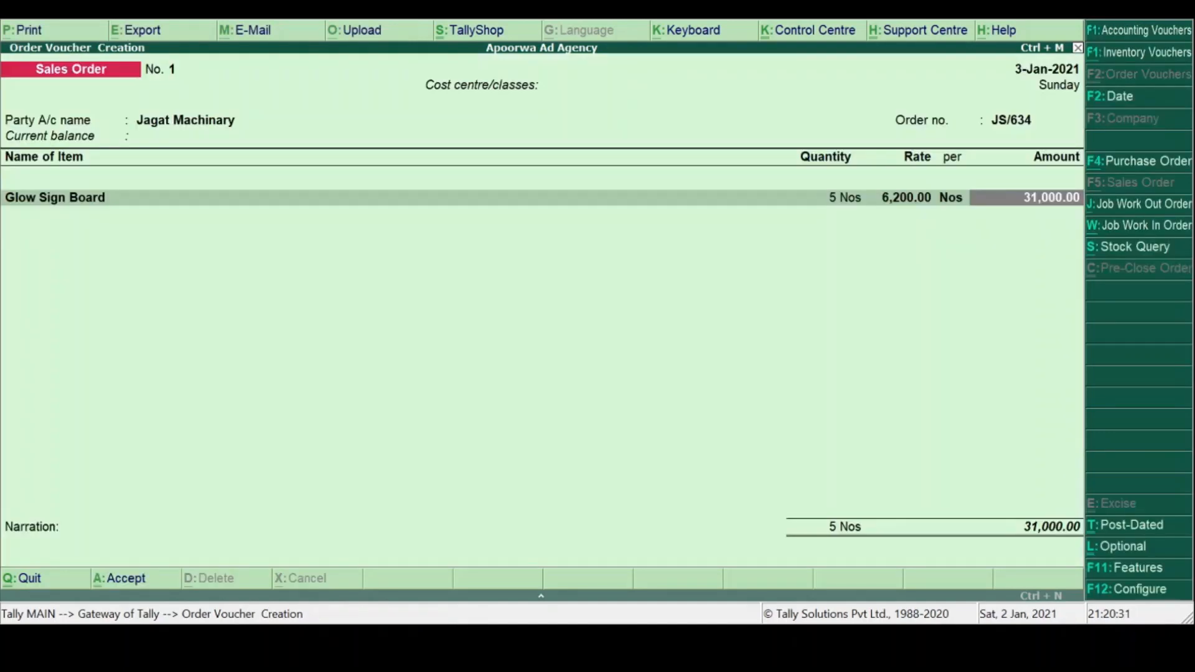
Step: Assign the Glow Sign Board amount to Sales A/c and end the sales order's item list
key(Return)
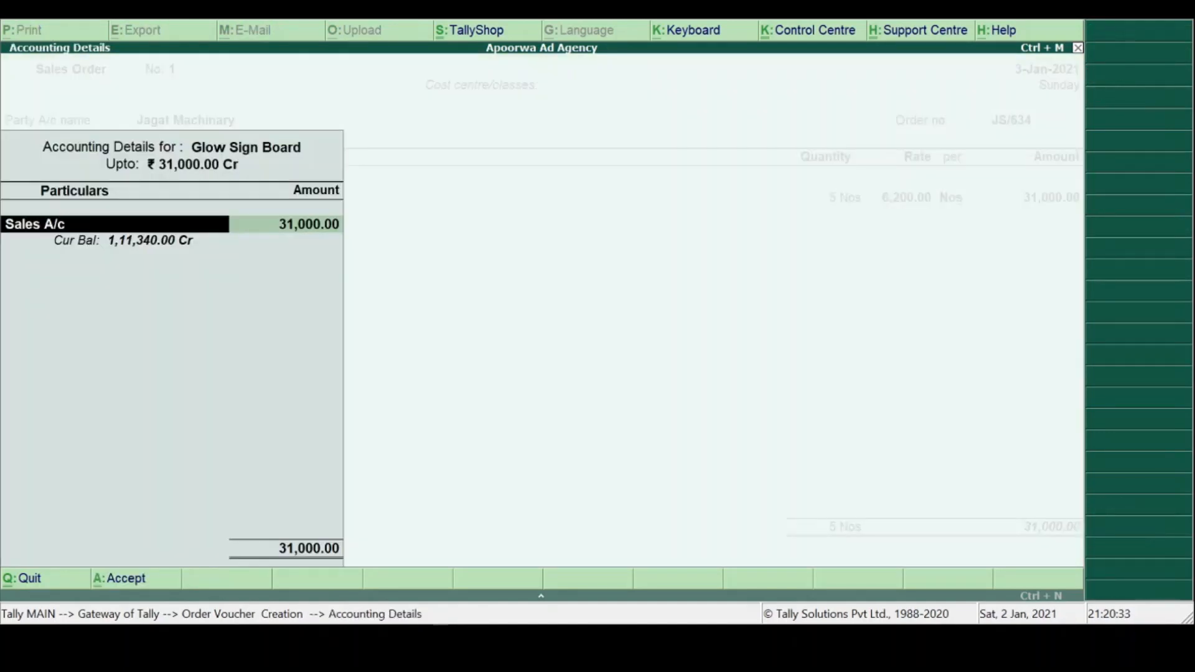
key(Return)
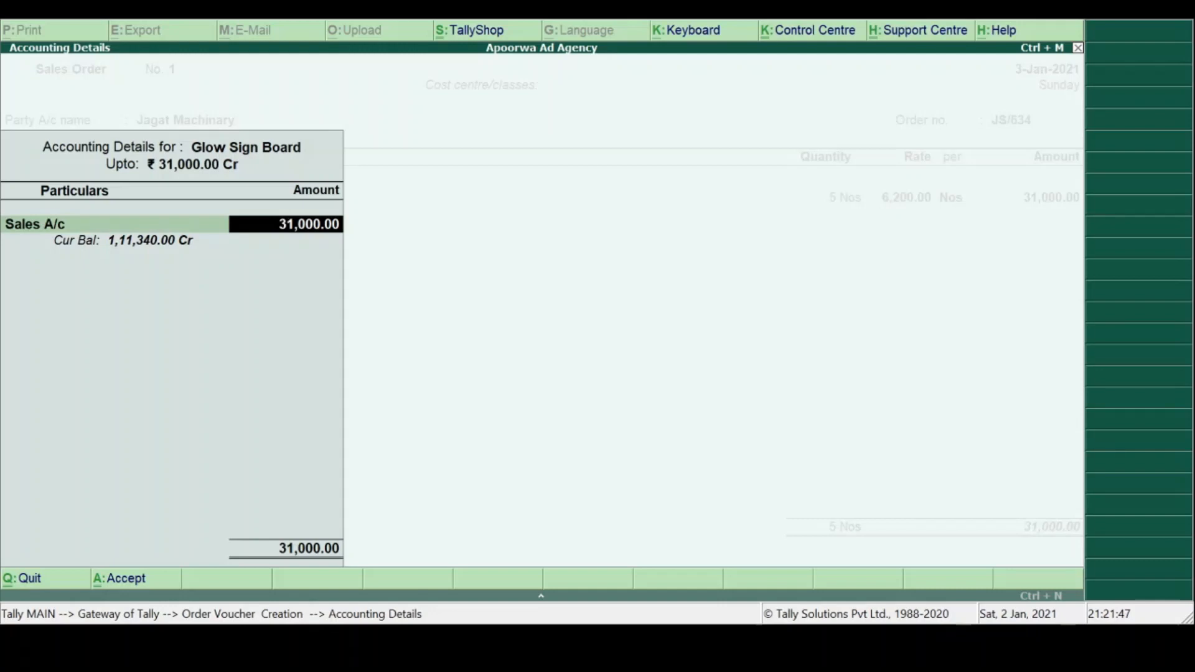
key(Return)
key(Return)
key(Return)
key(Return)
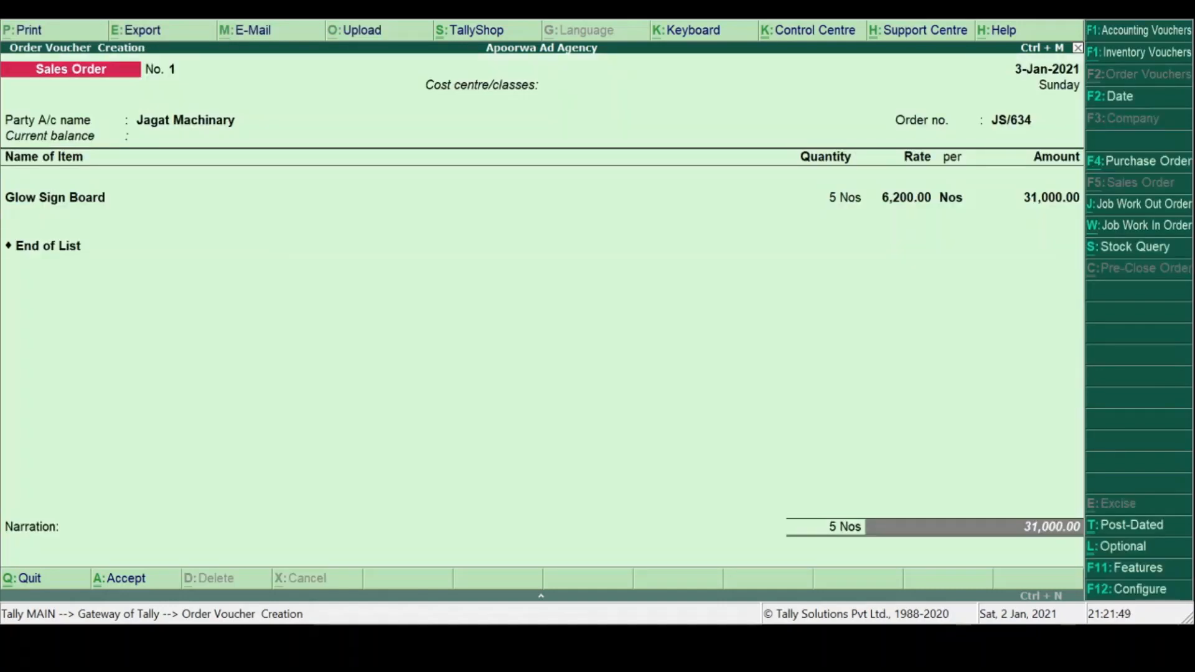
Step: Enter the narration "Being sales order received" and save Jagat Machinary's sales order
text(Bein)
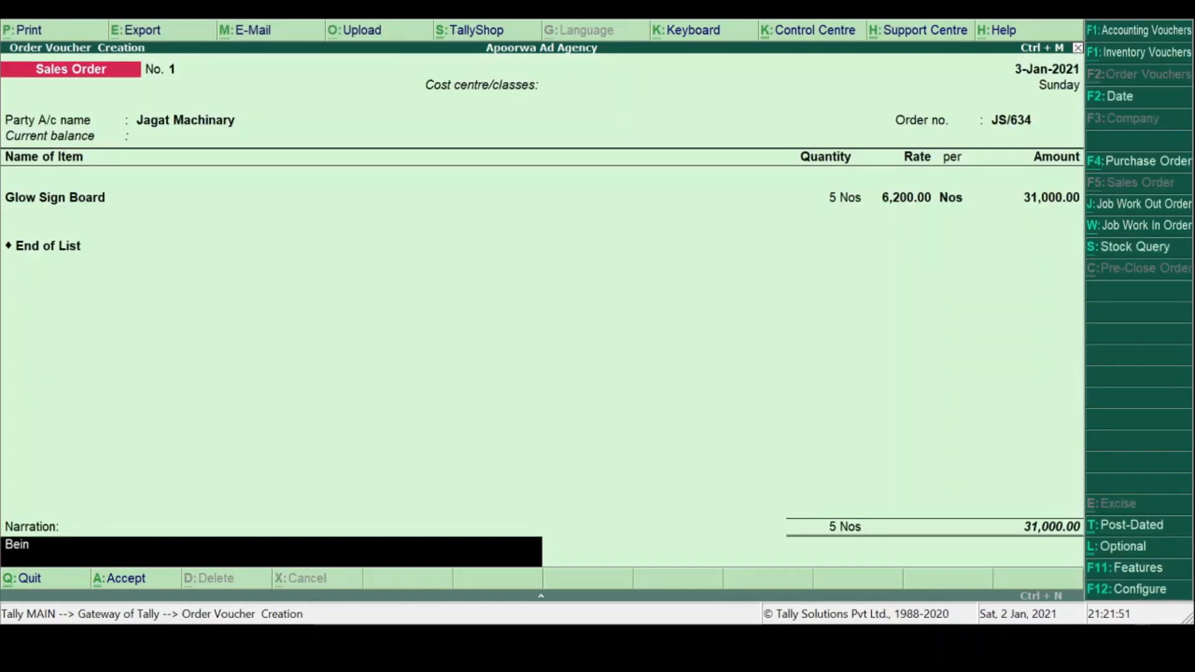
text(g sales ord)
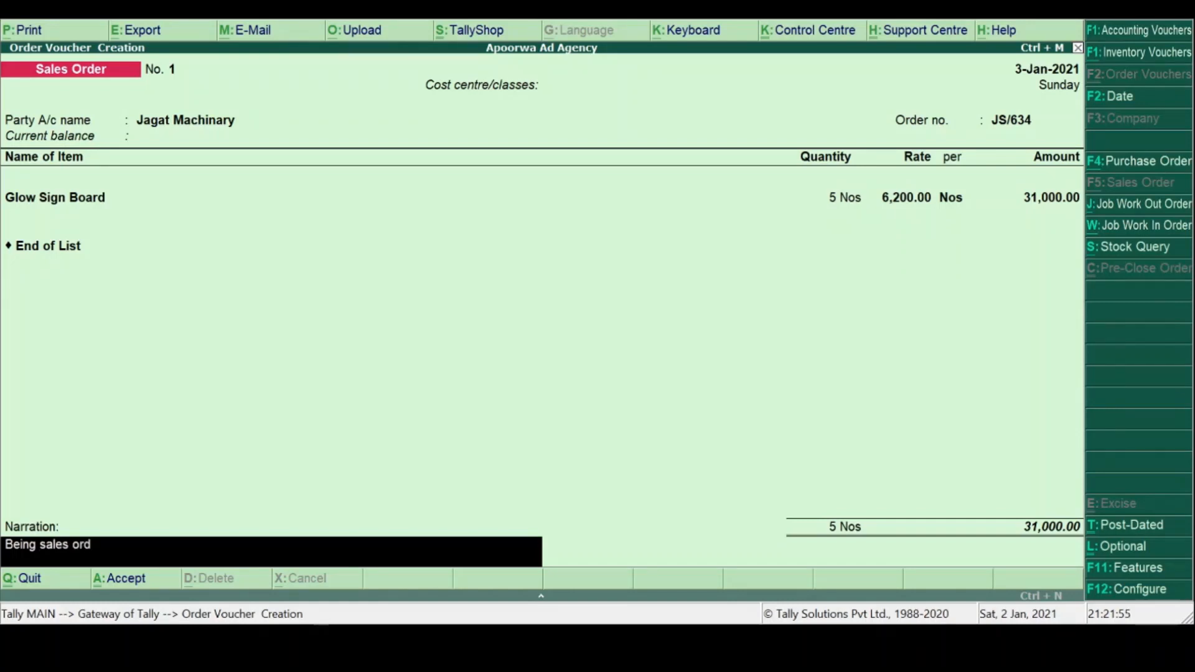
text(er recived)
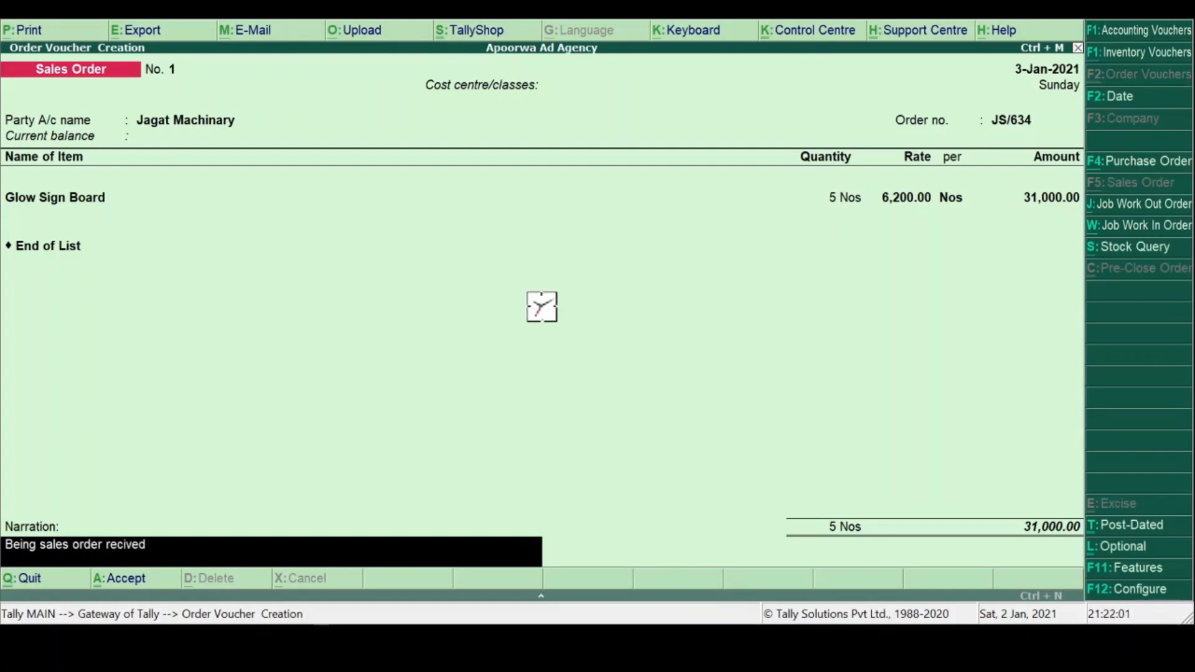
key(BackSpace)
key(BackSpace)
key(BackSpace)
key(BackSpace)
text(e)
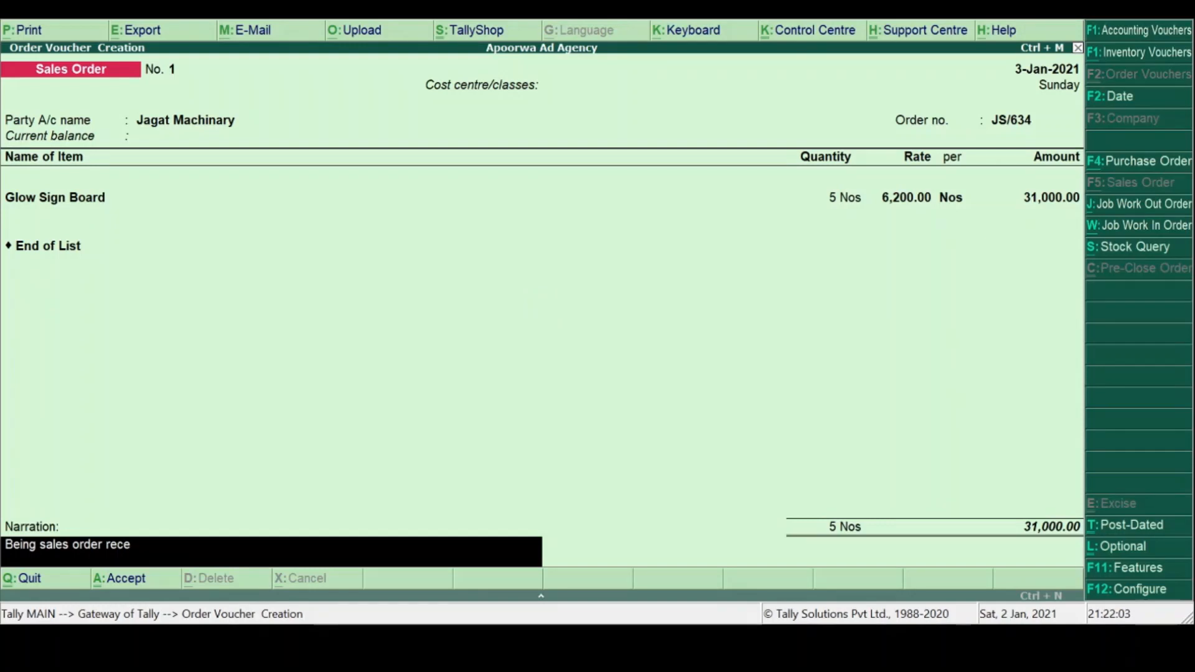
text(ived)
key(Return)
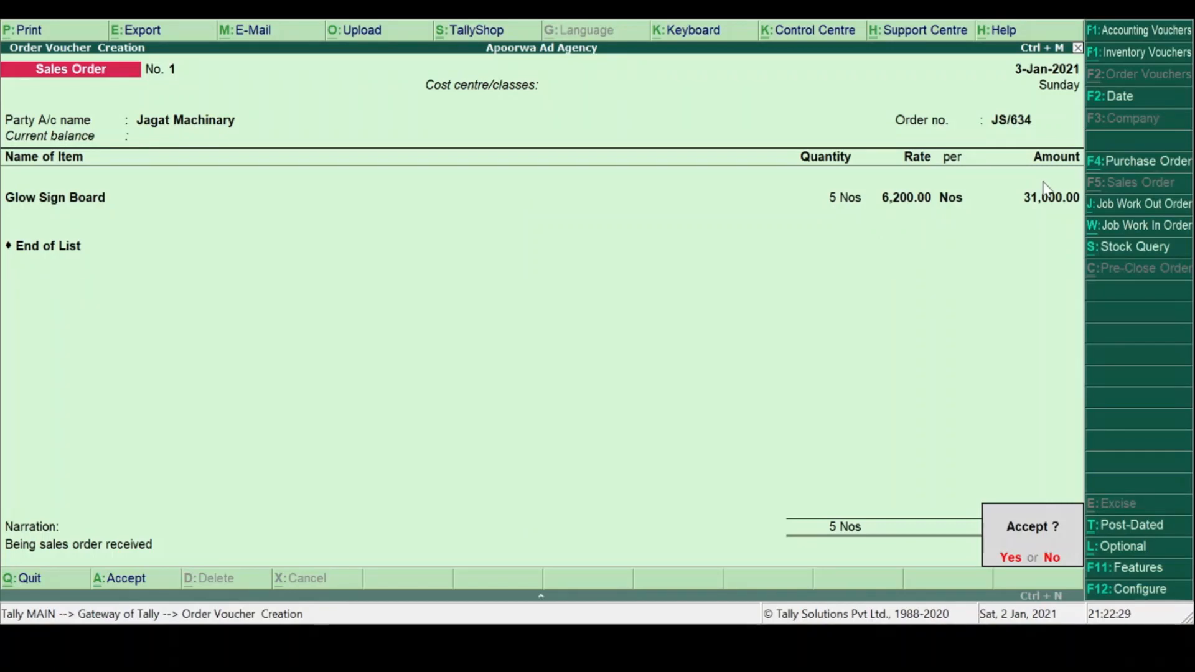
key(Return)
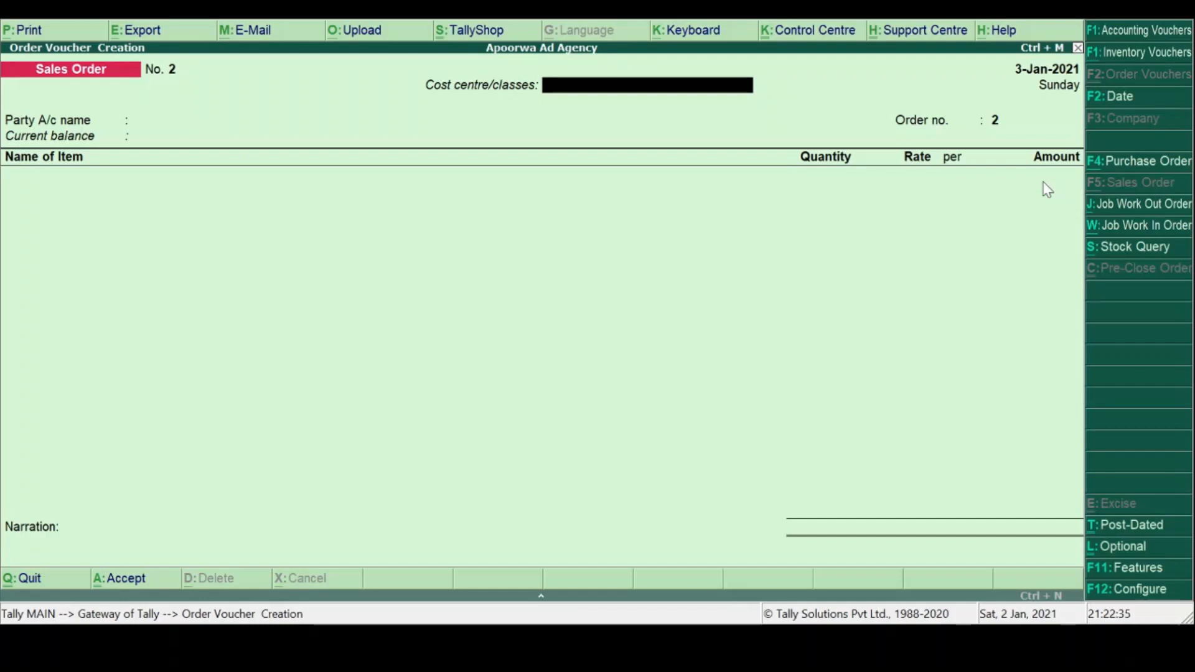
Step: Date the new sales order 4-Jan-2021 and choose Ramsevak Jewellers as the party account
key(F2)
key(Return)
key(Return)
text(Ram)
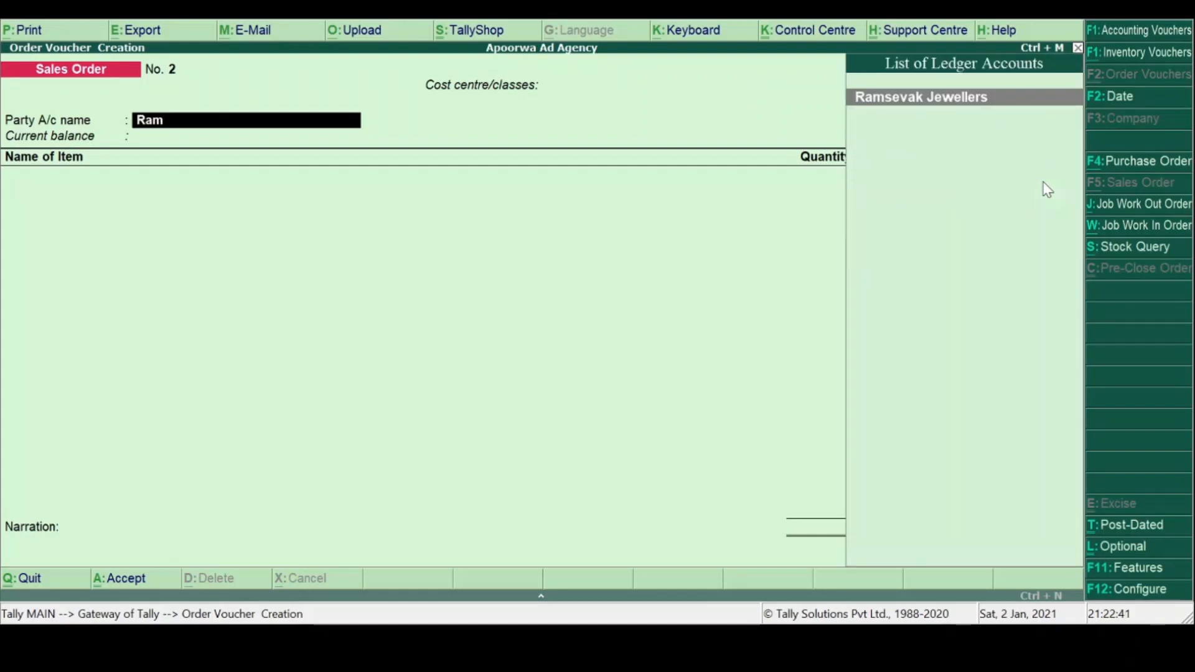
key(Return)
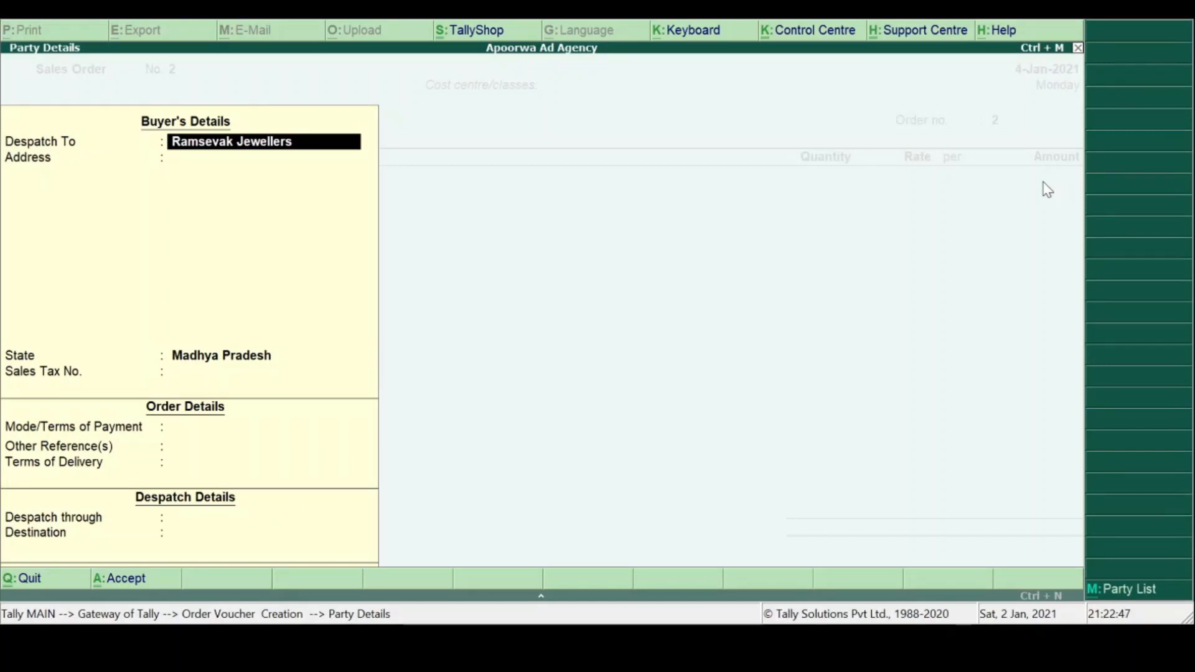
Step: Accept the default buyer's details for Ramsevak Jewellers and enter the customer's order number
key(ctrl+a)
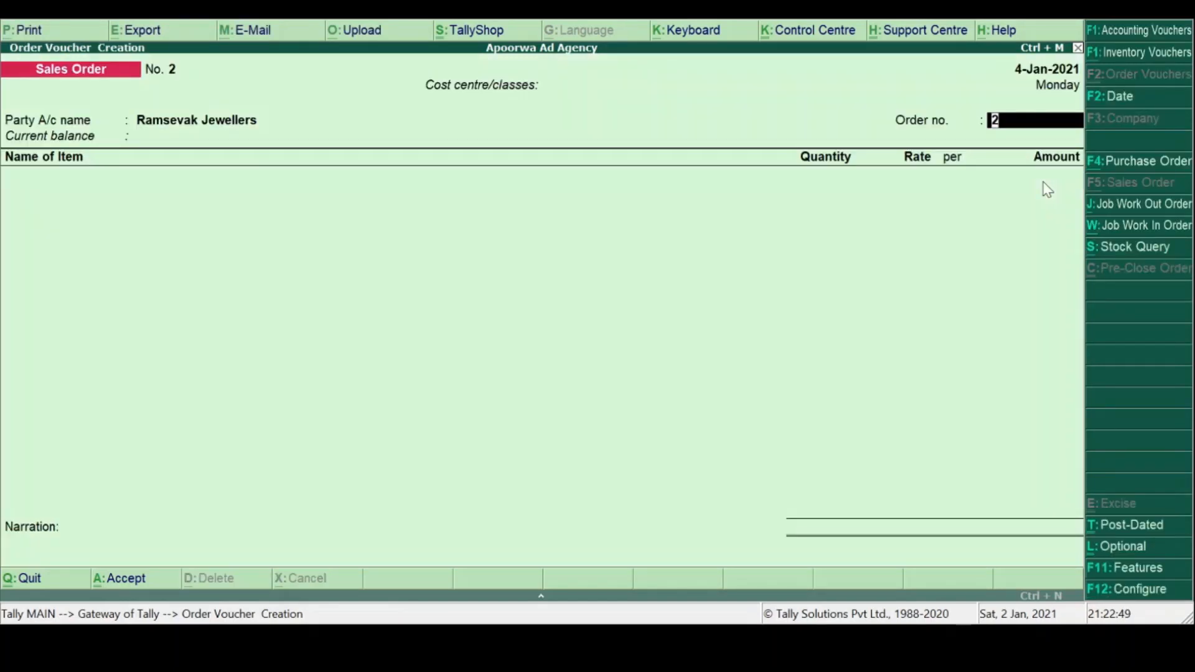
text(RA/ord/)
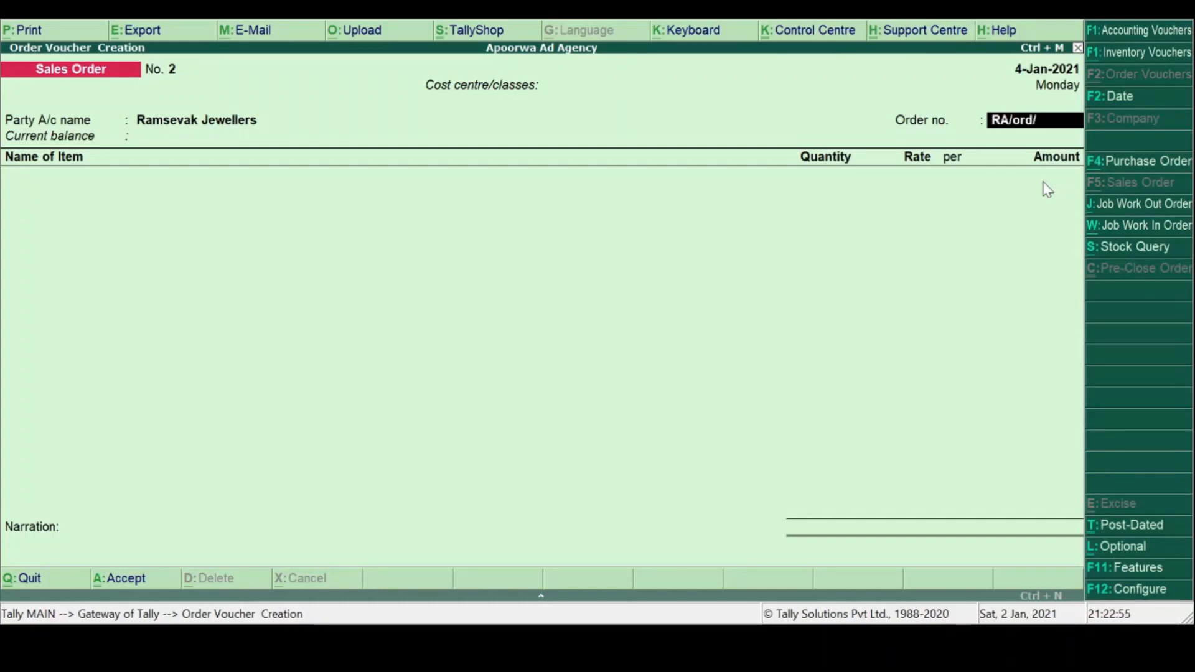
text(09)
key(Return)
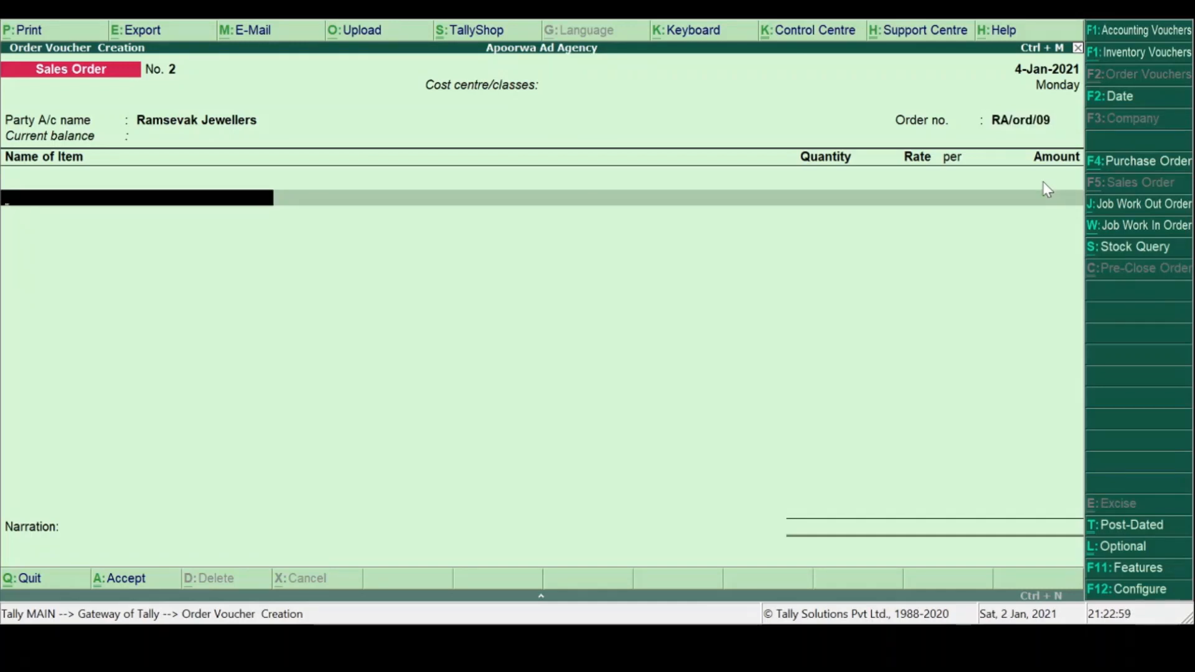
Step: Add Flyers and Handout to the sales order, due in 15 days, with the godown set to Any
text(Fl)
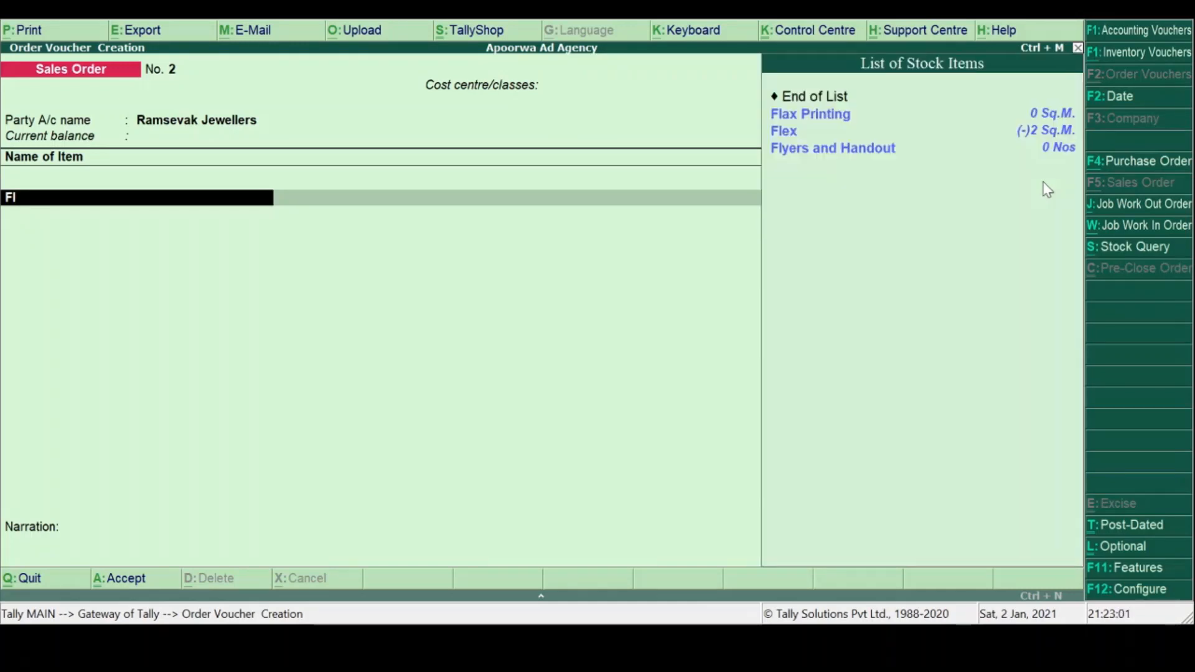
key(Down)
key(Down)
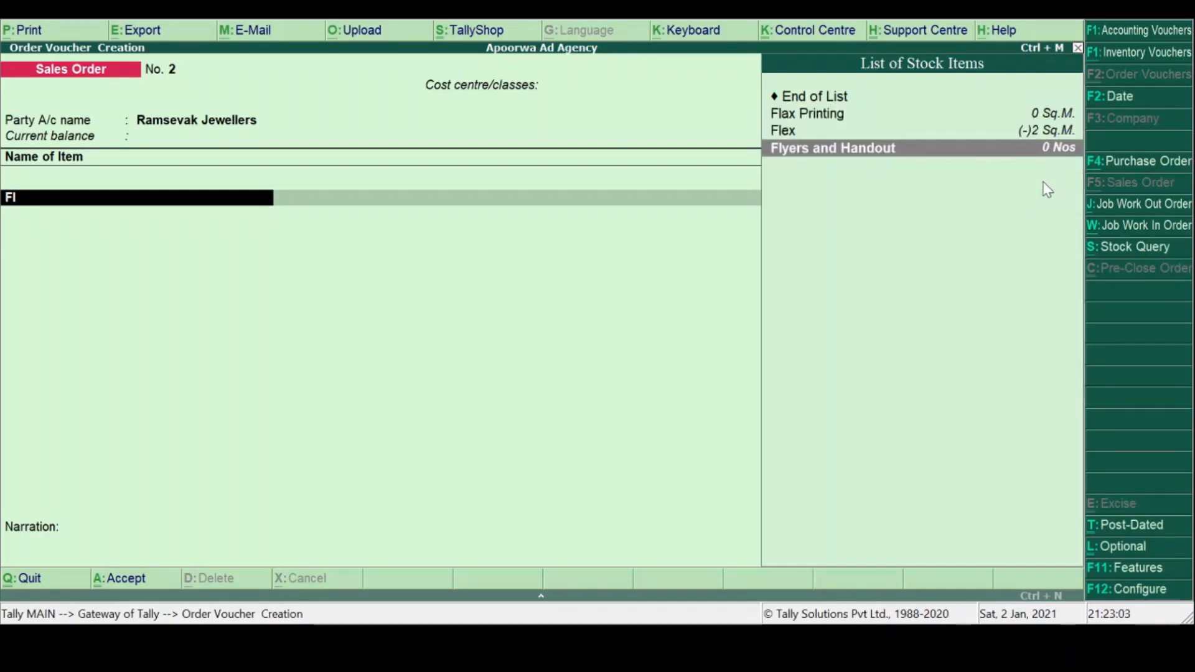
key(Return)
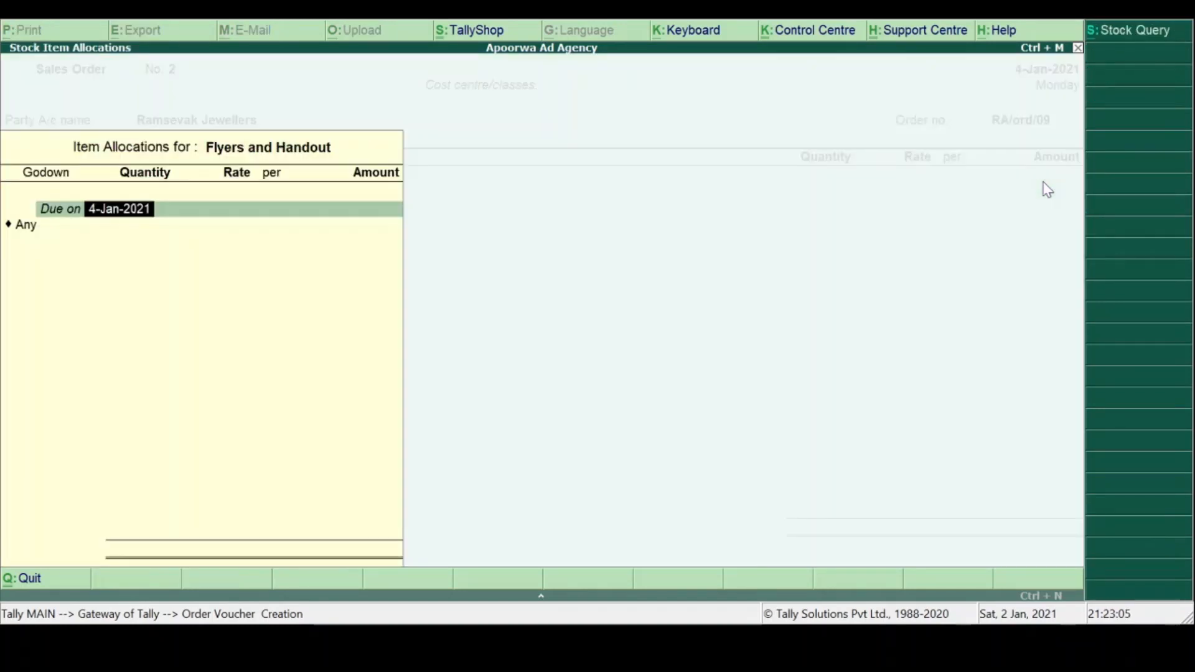
text(1)
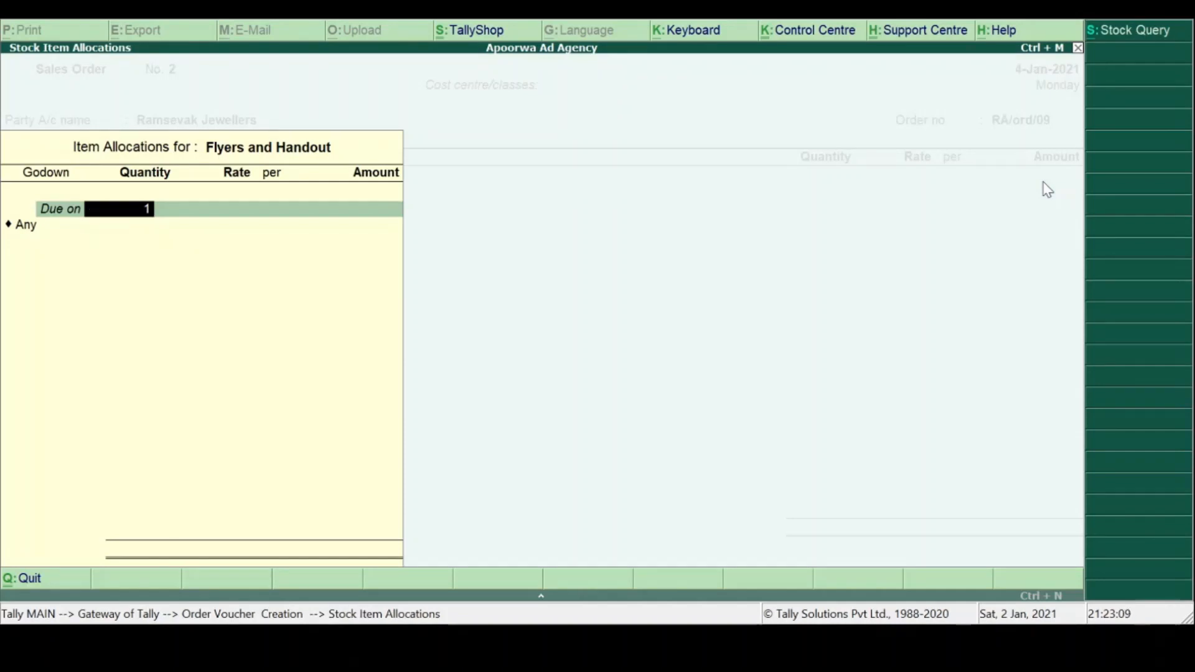
text(5)
key(Return)
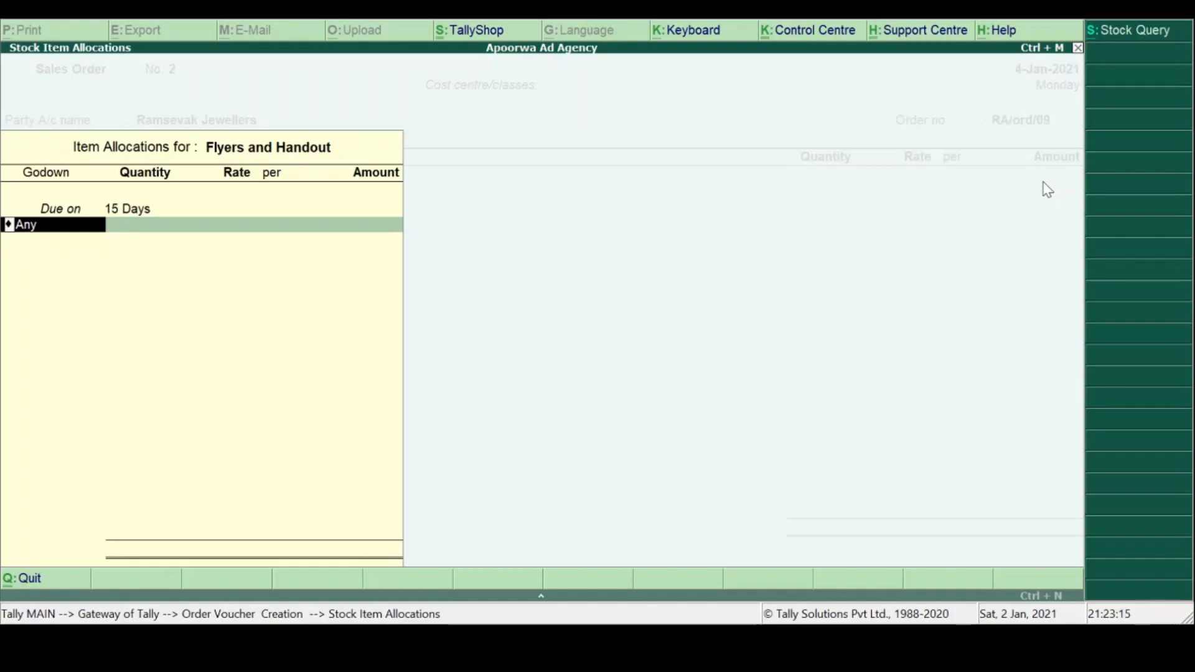
key(BackSpace)
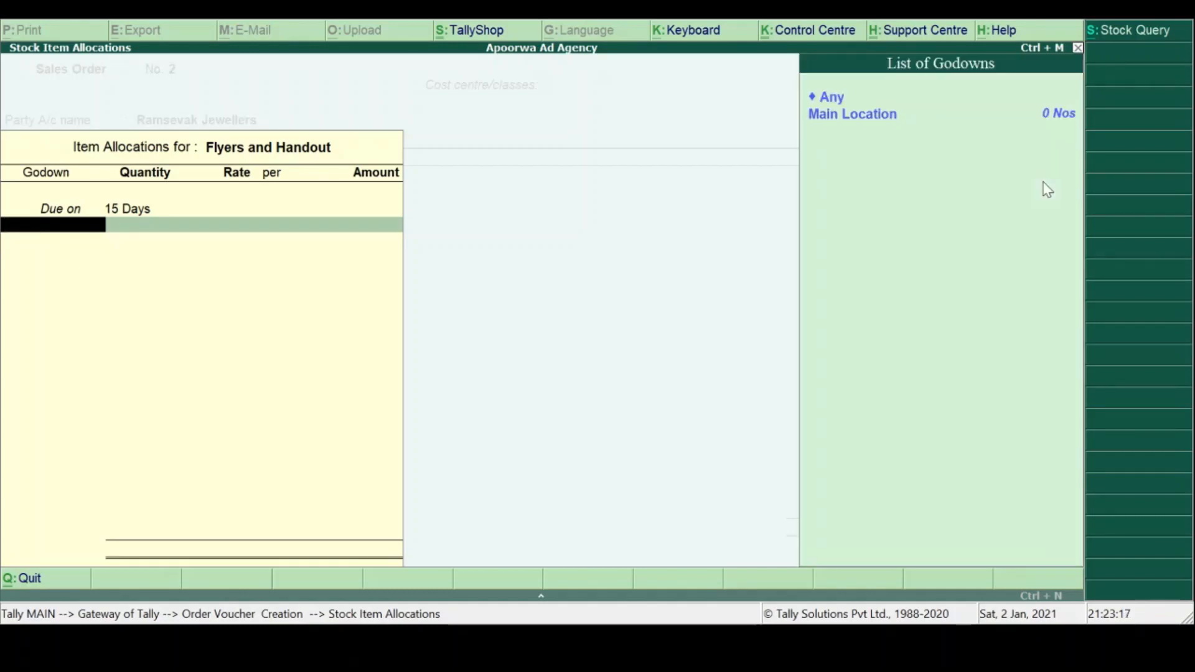
key(Down)
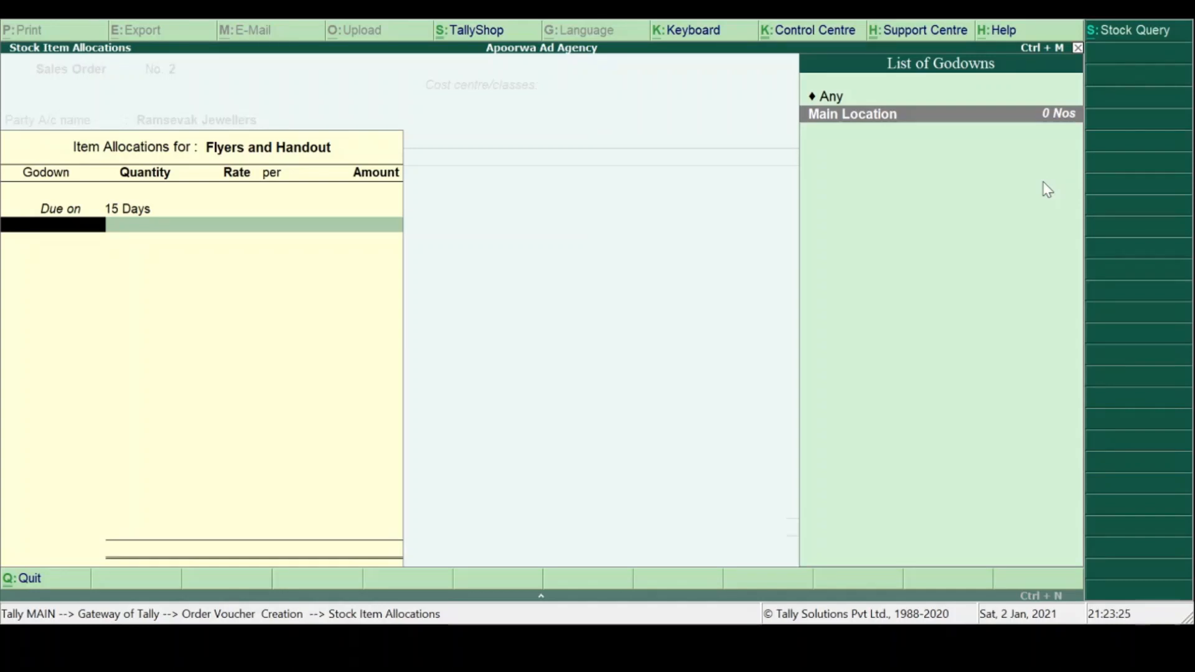
key(Up)
key(Return)
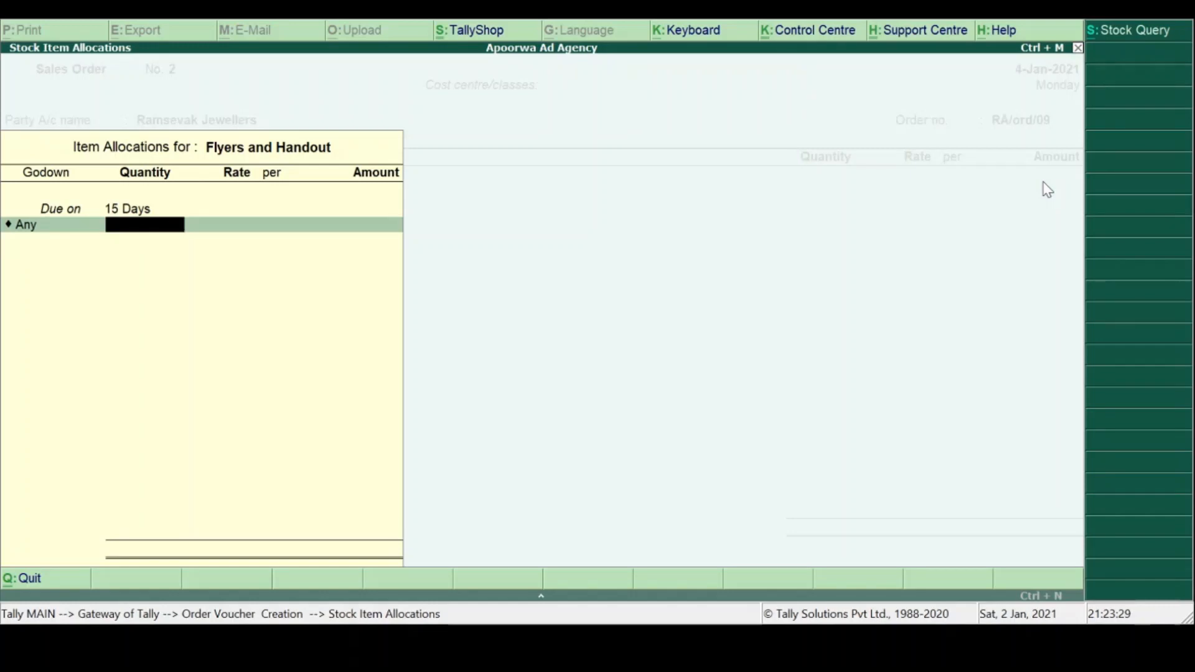
Step: Allocate 8,000 Nos of Flyers and Handout at a rate of 2.00 per Nos and accept the item allocation
text(8000)
key(Return)
key(Return)
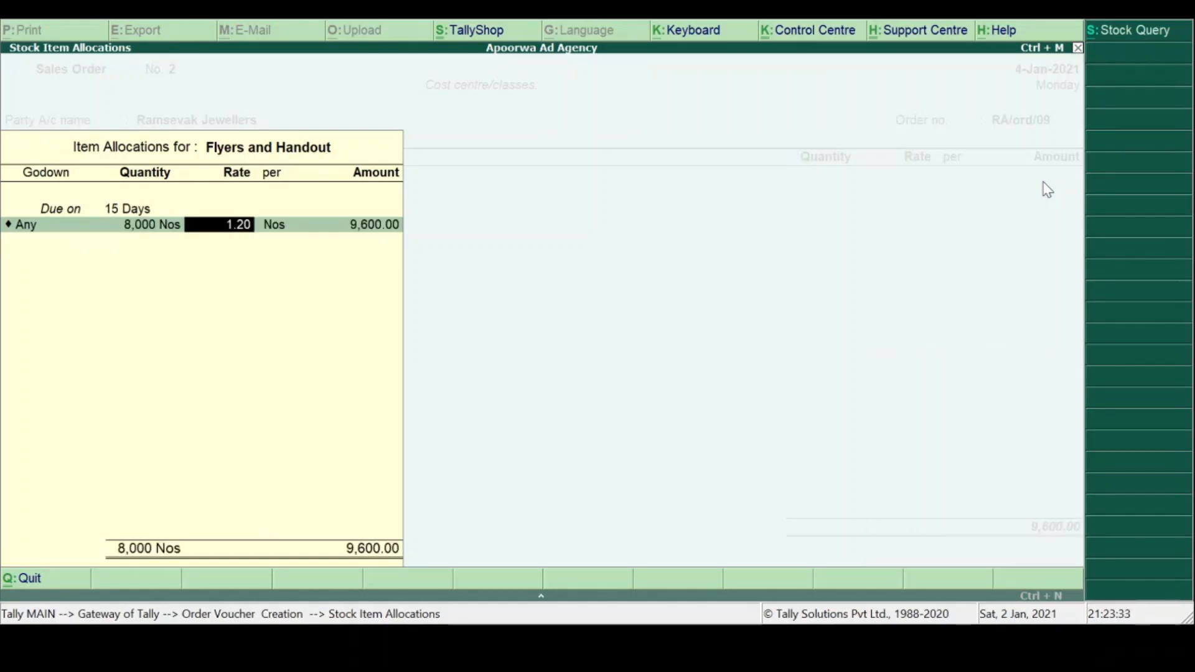
text(2)
key(Return)
key(Return)
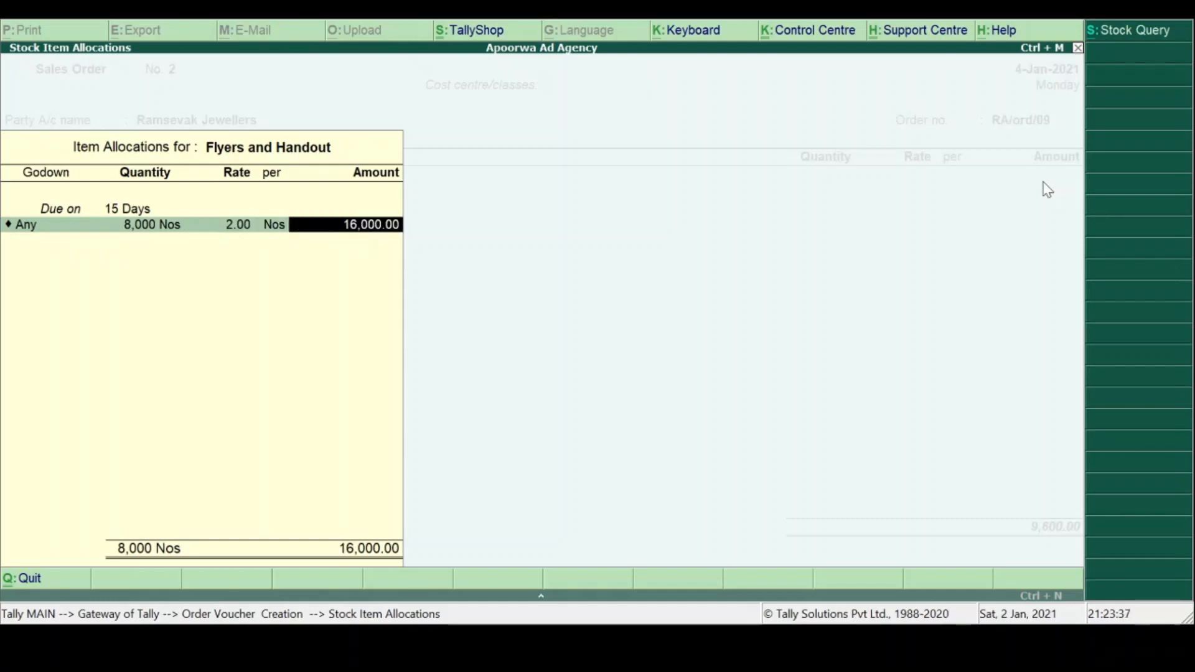
key(Return)
key(Return)
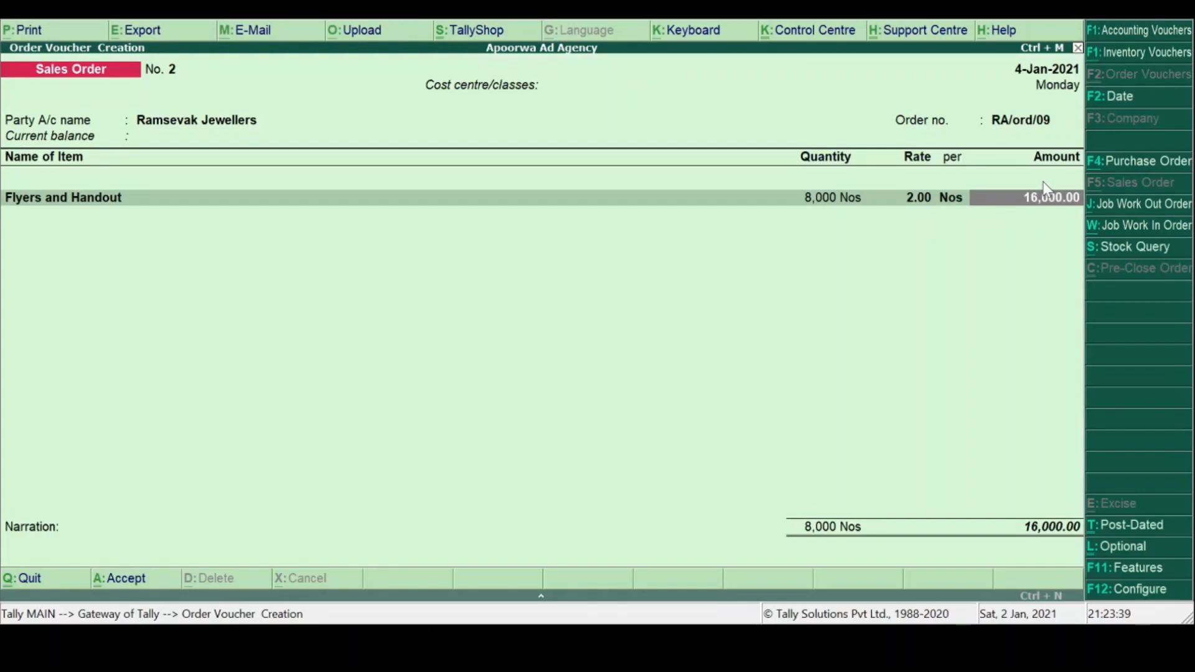
Step: Assign the Flyers and Handout amount to Sales A/c and end the order's item list
key(Return)
text(S)
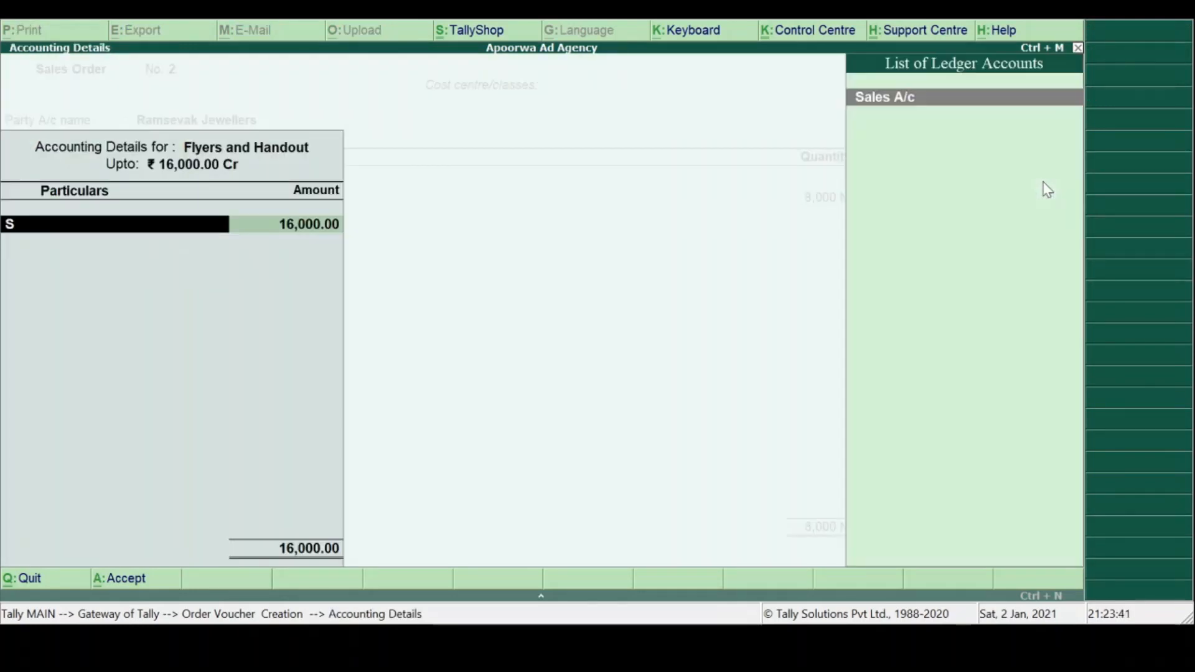
key(Return)
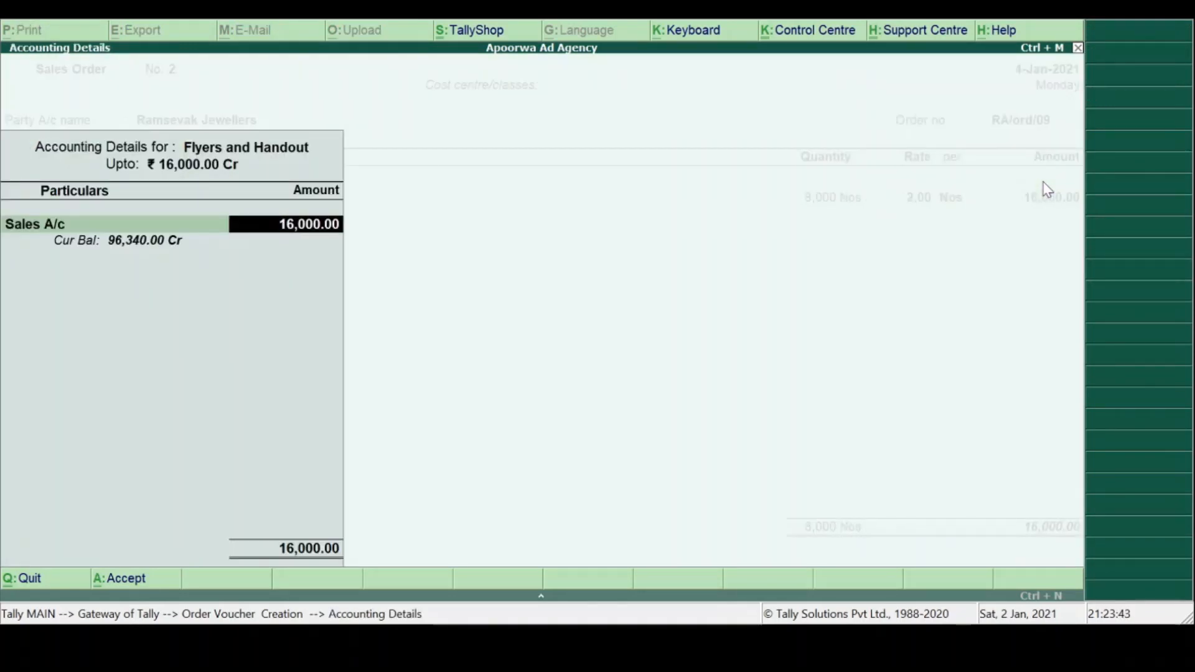
key(Return)
key(Return)
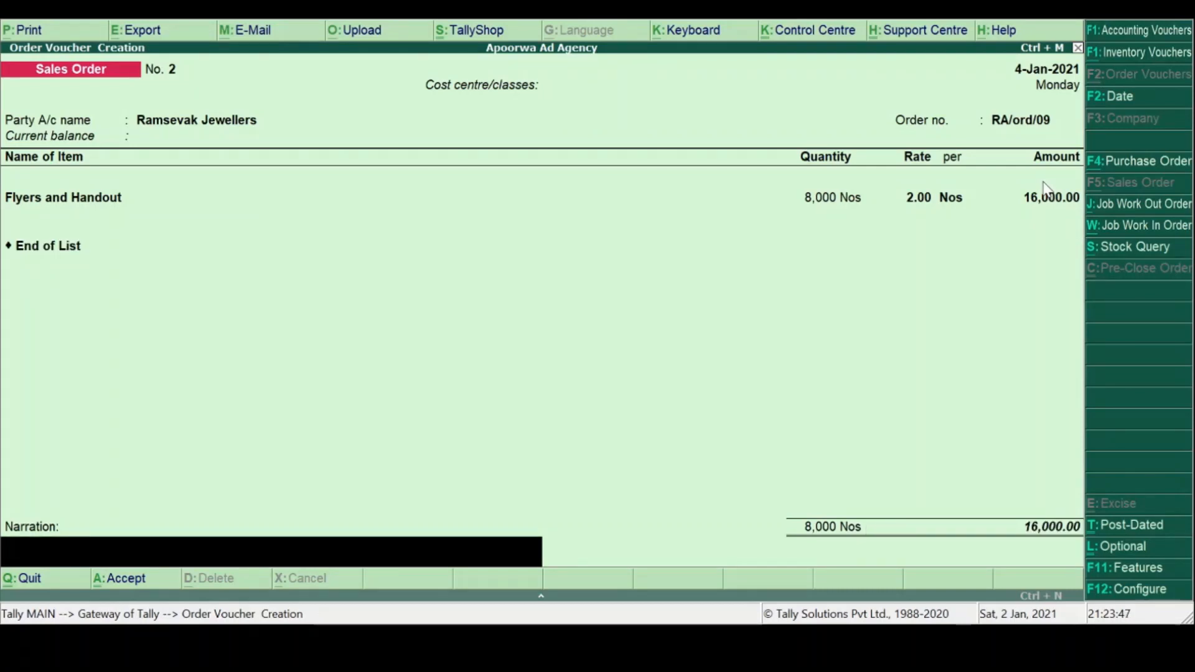
Step: Enter the narration "Being sales order received" and save Ramsevak Jewellers' sales order
text(Being sales order received)
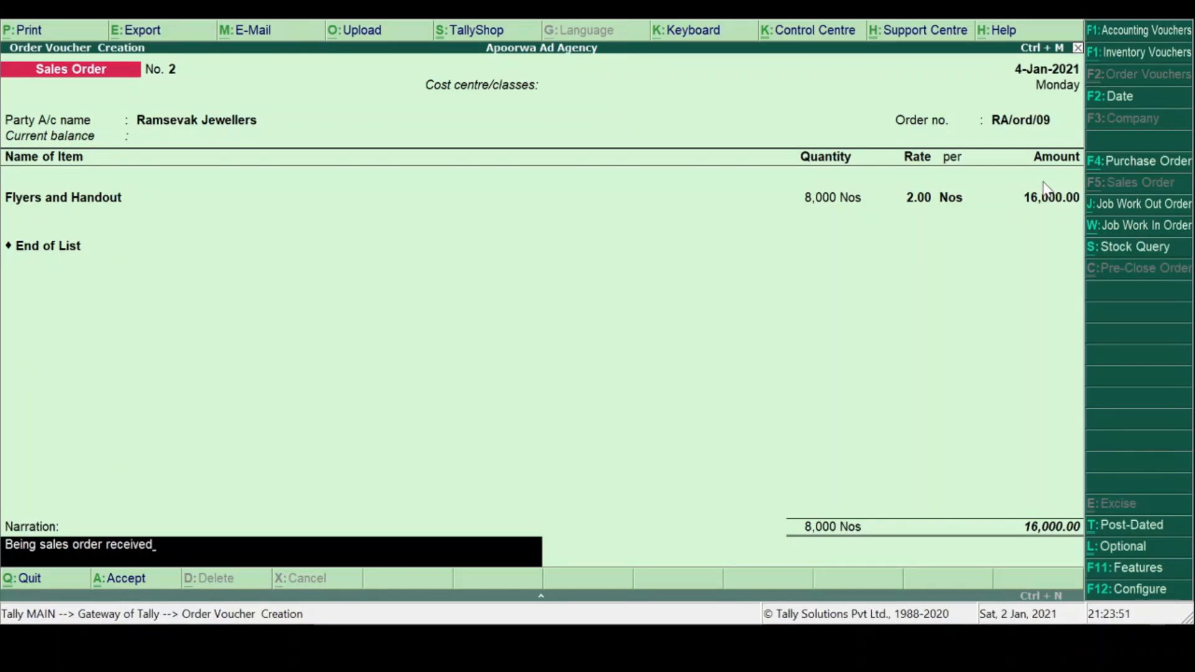
key(Return)
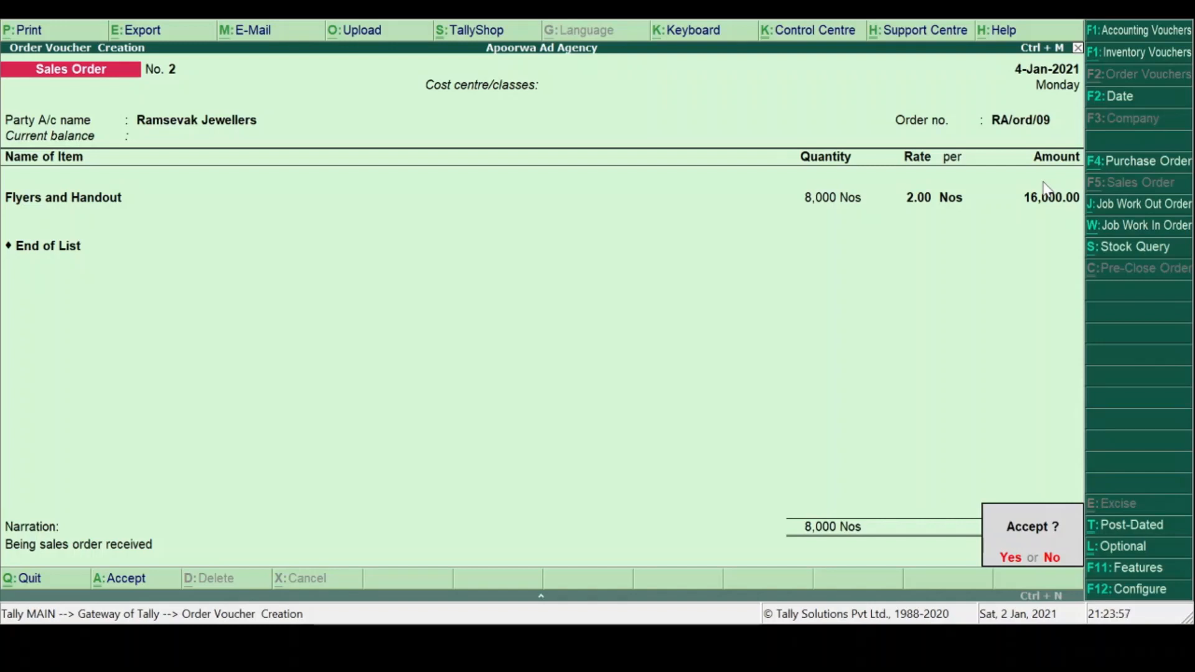
key(Return)
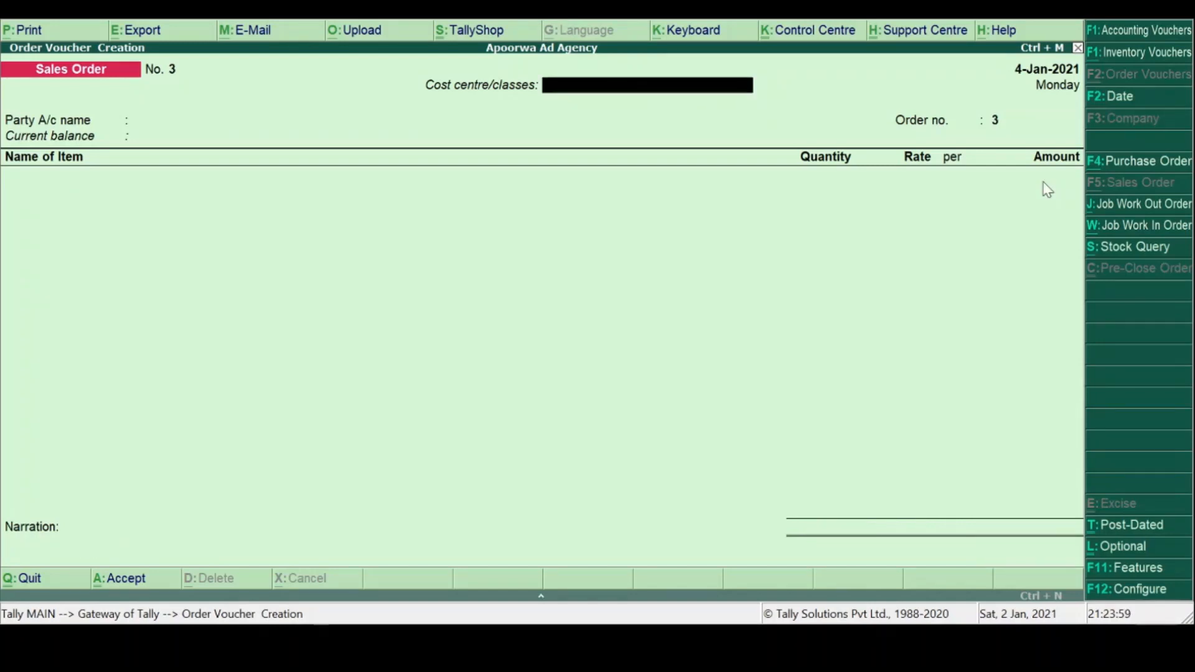
Step: Date the new sales order 5-Jan-2021 and choose Manu Enterprises as the party account
key(F2)
key(Return)
key(Return)
text(M)
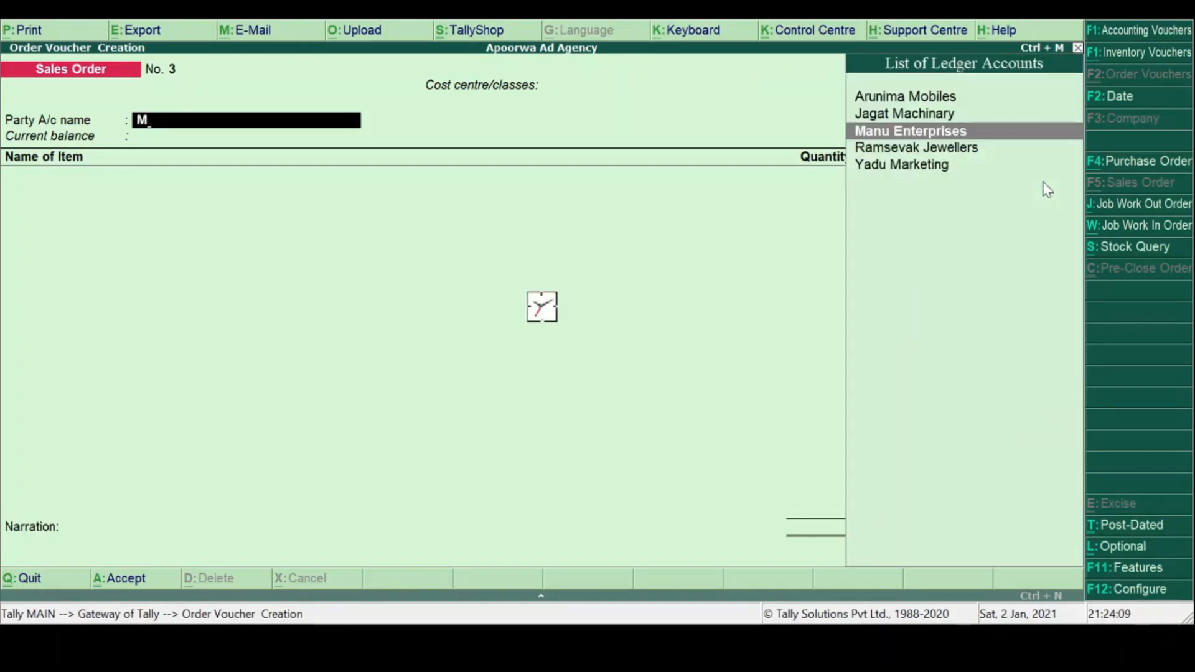
key(Return)
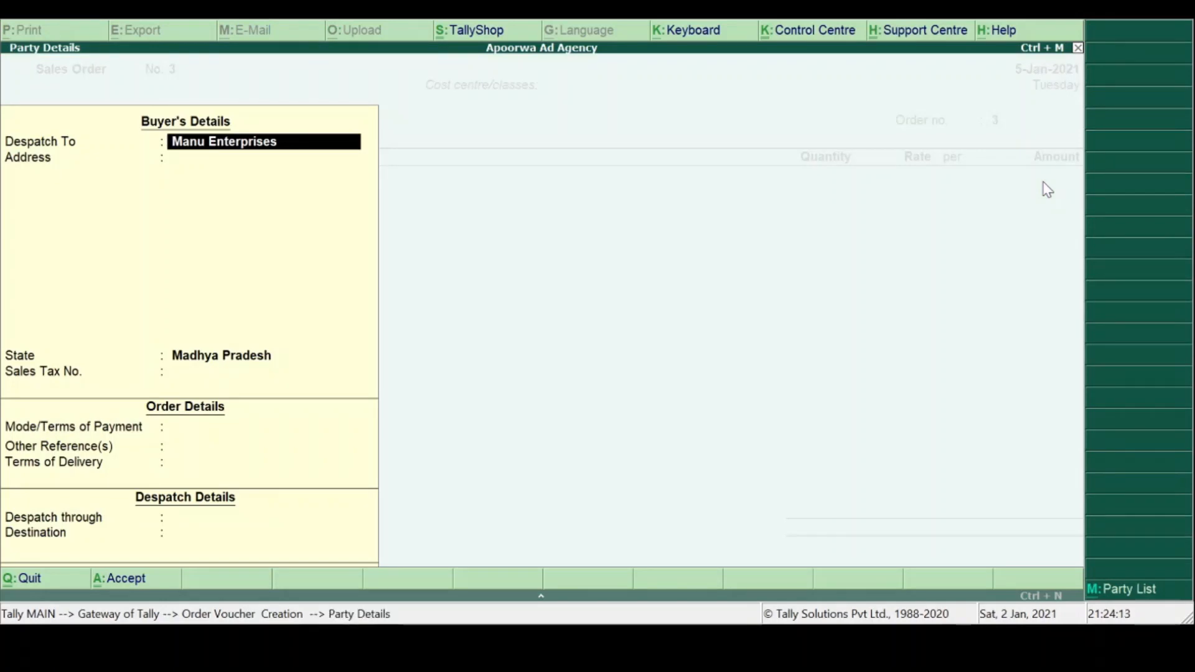
Step: Accept the default buyer's details for Manu Enterprises and enter the customer's order number
key(ctrl+a)
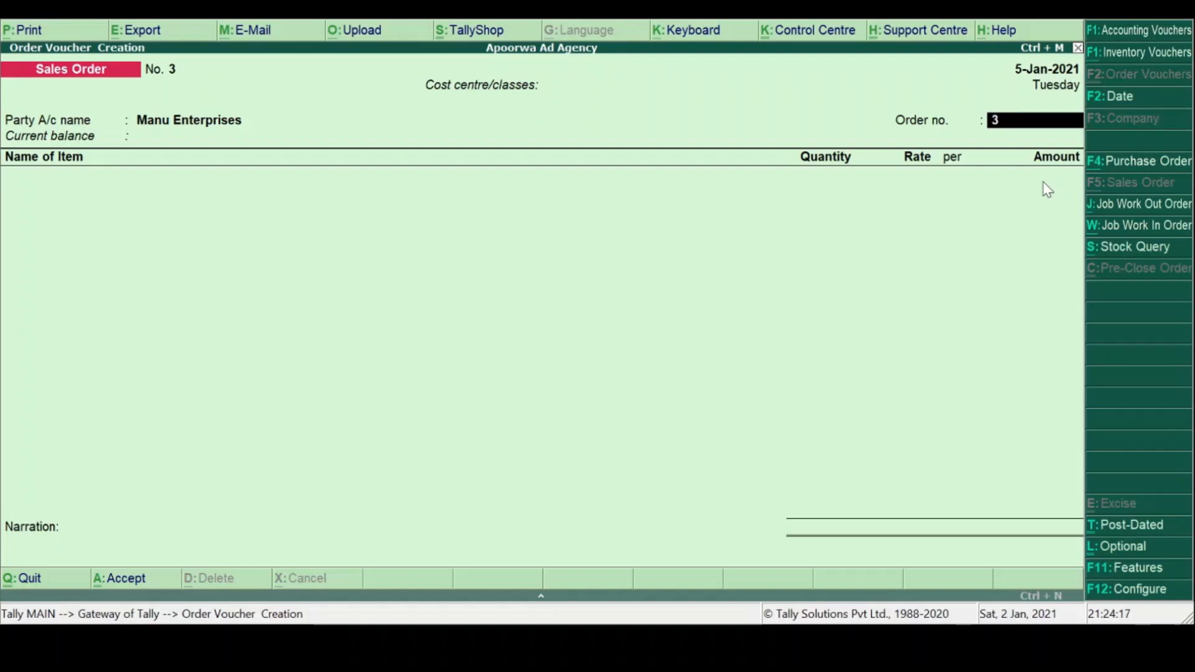
text(063)
key(Return)
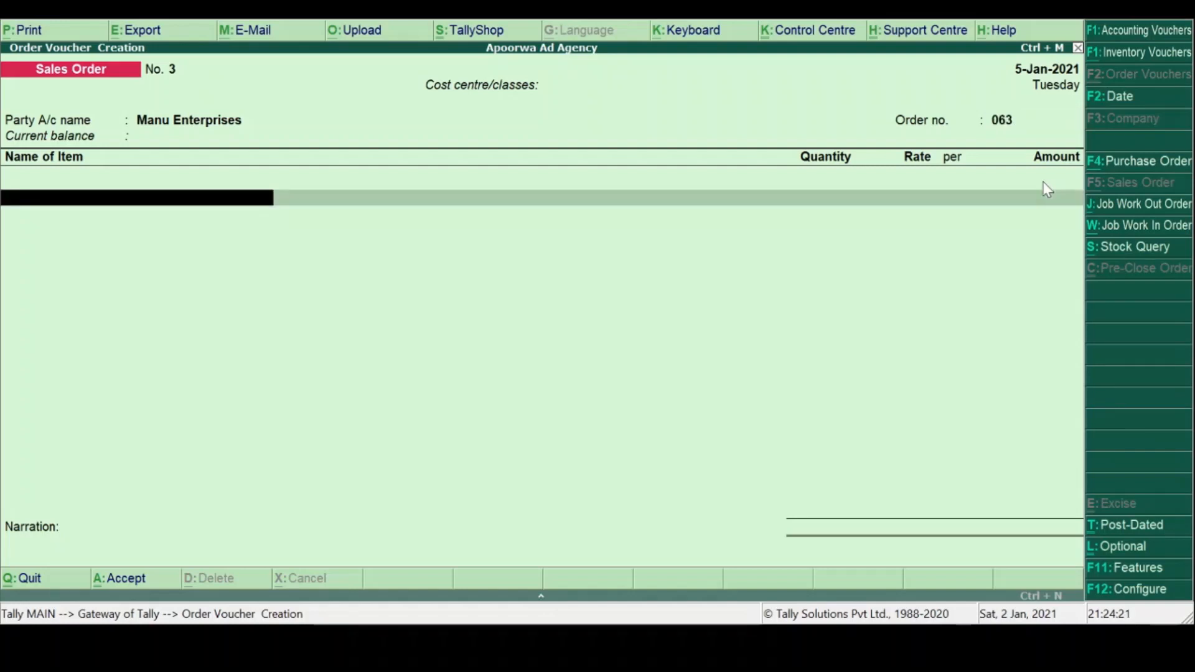
Step: Add Key Ring as the order item, due in 7 days, with the godown left as Any
text(Key)
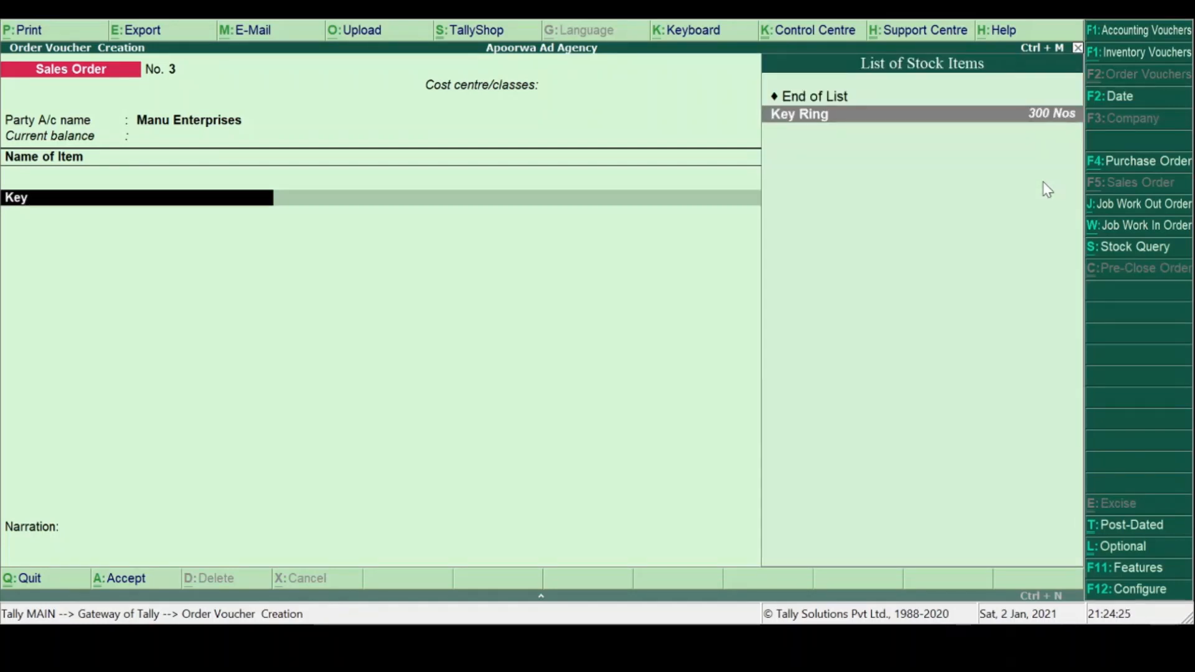
key(Return)
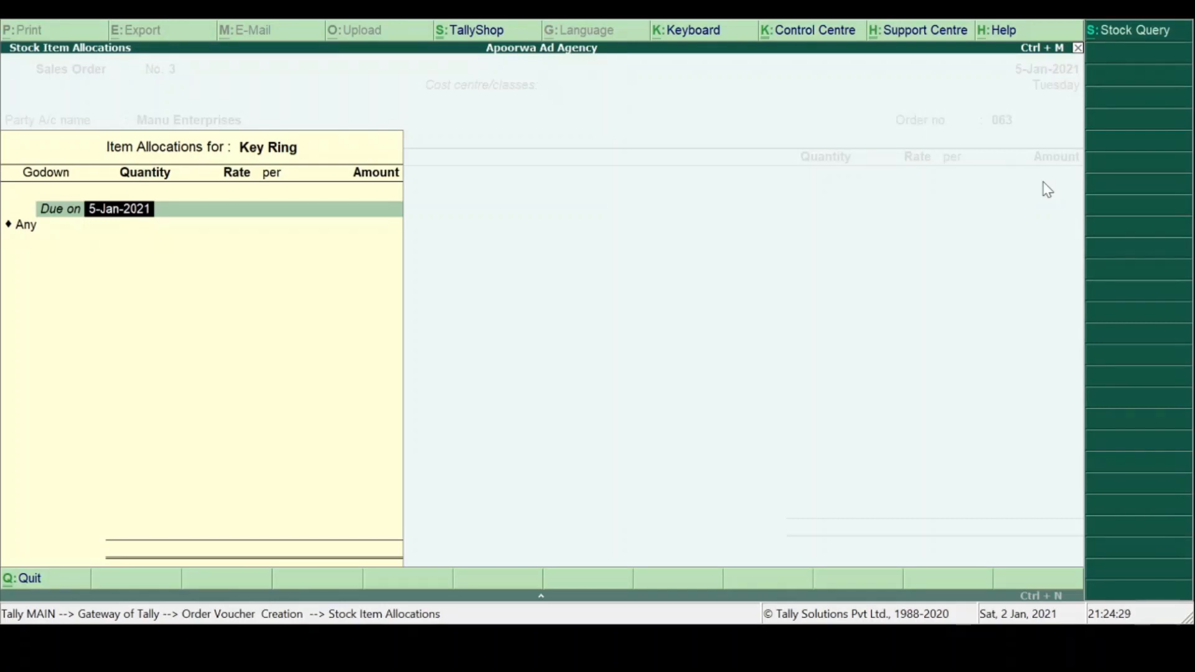
text(7)
key(Return)
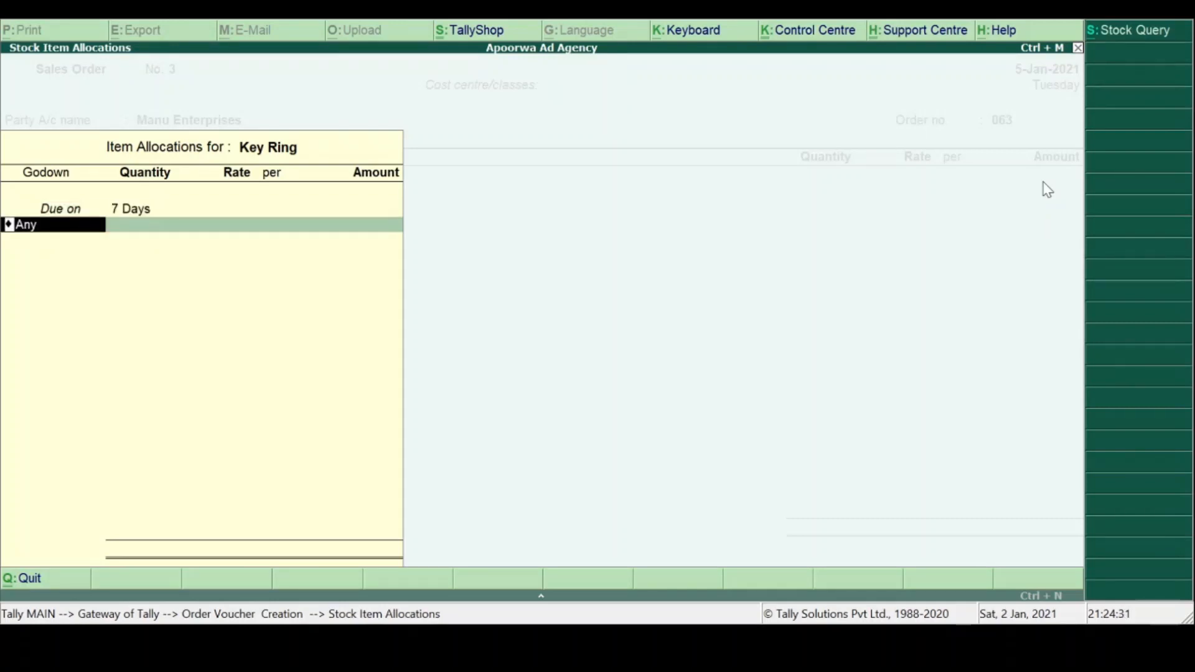
key(Return)
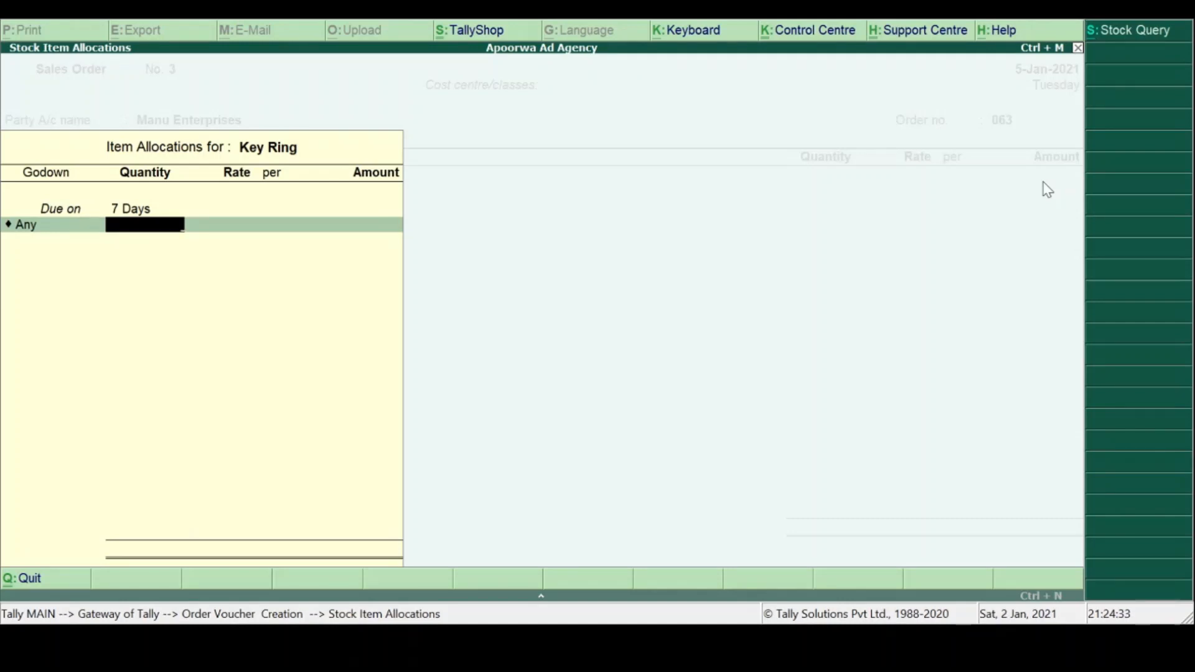
Step: Set the Key Ring allocation to 2,000 Nos at a rate of 30.00 per Nos and finish the item allocations
text(2000)
key(Return)
key(Return)
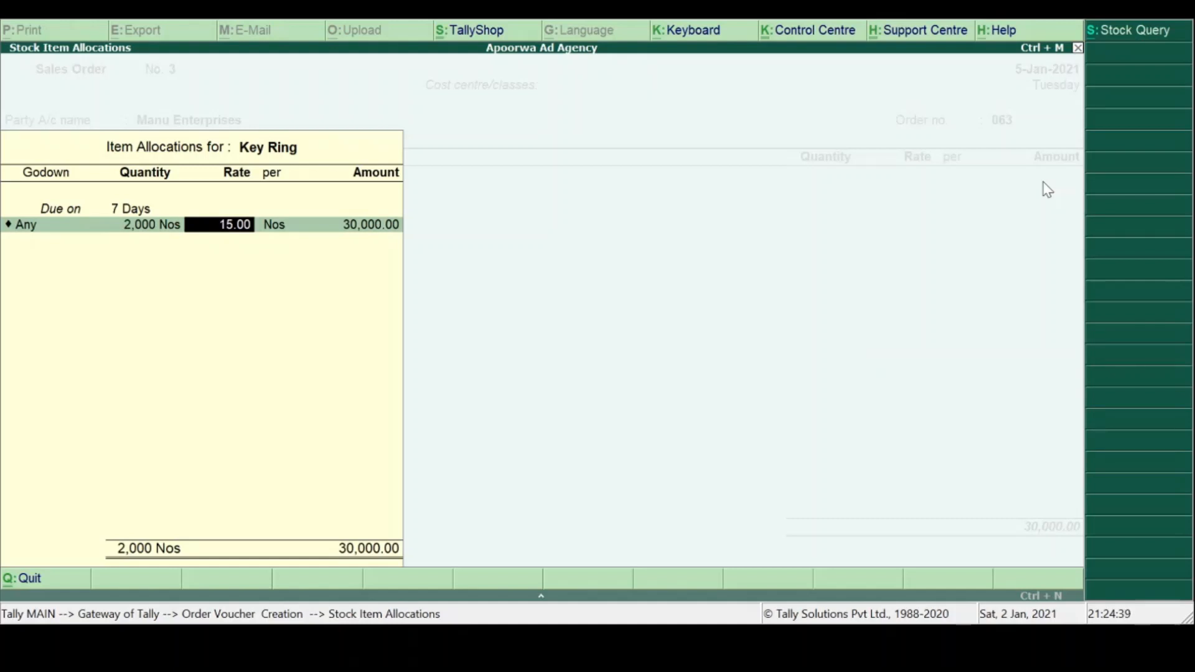
text(30)
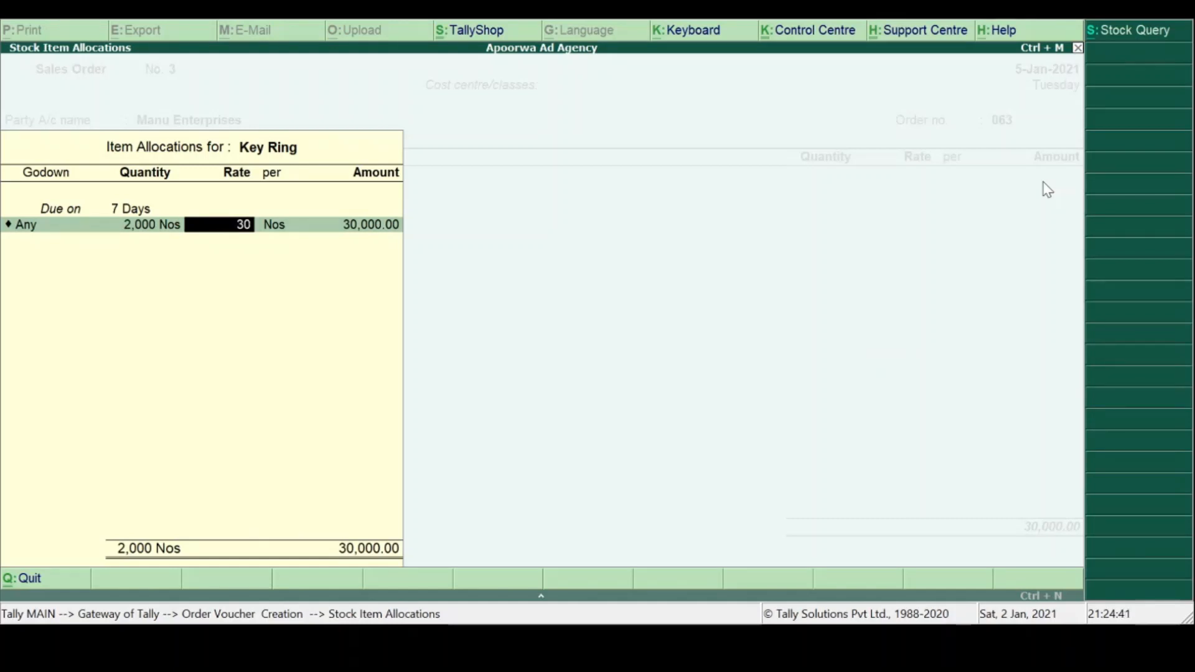
key(Return)
key(Return)
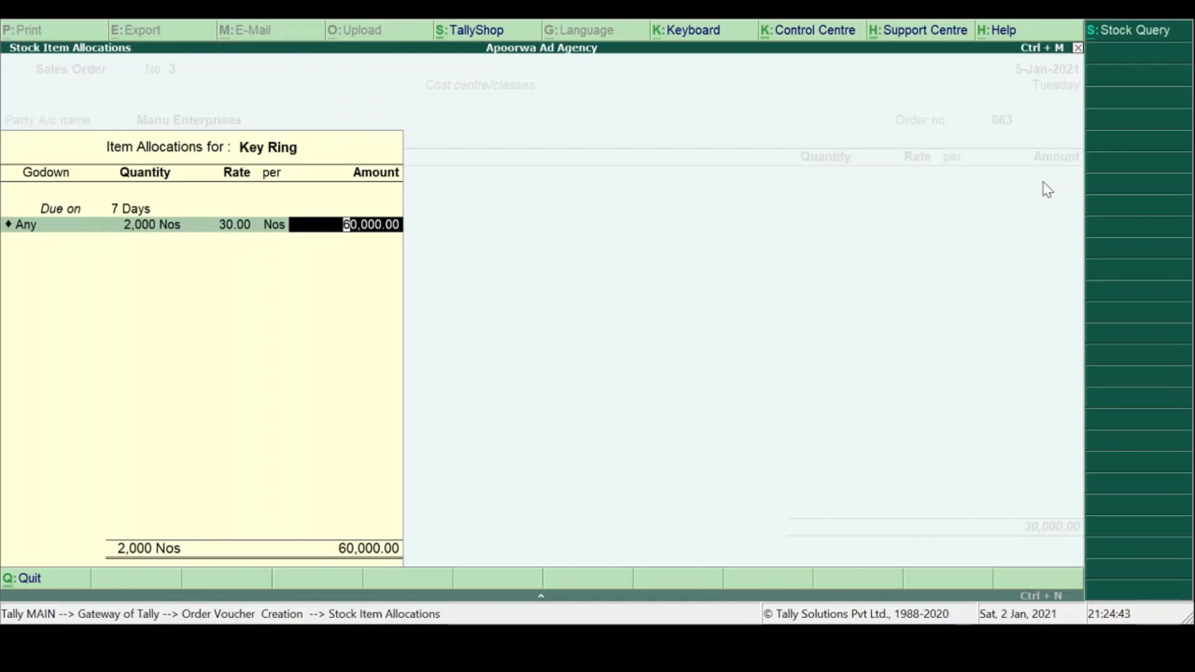
key(Return)
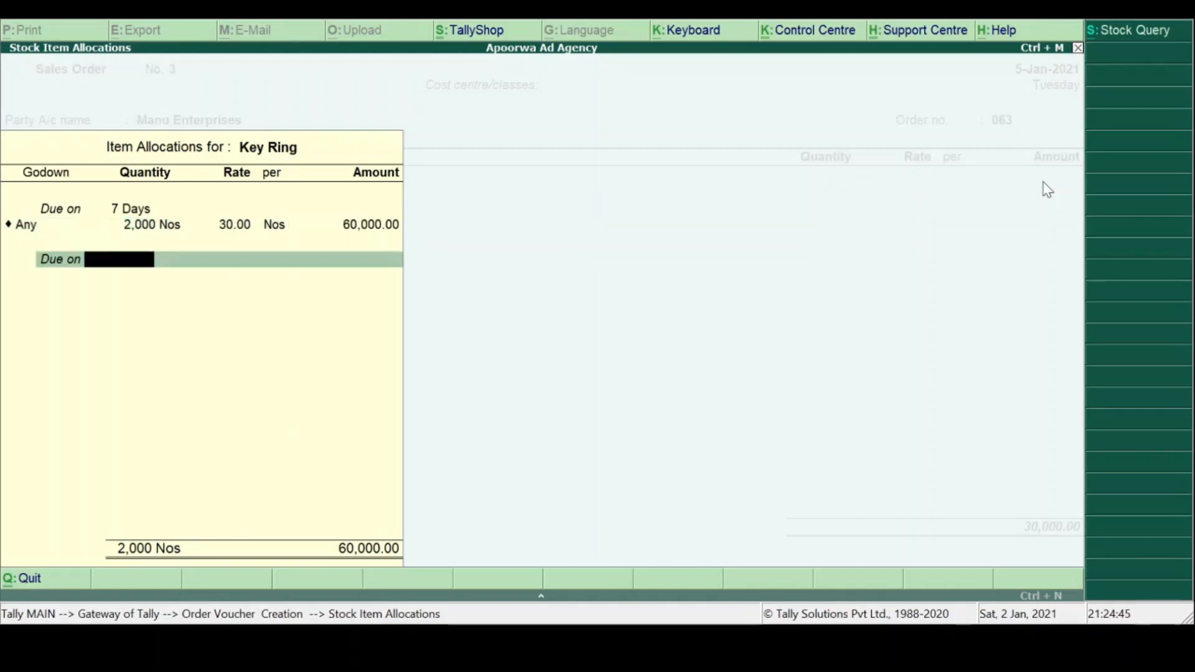
key(Return)
key(Return)
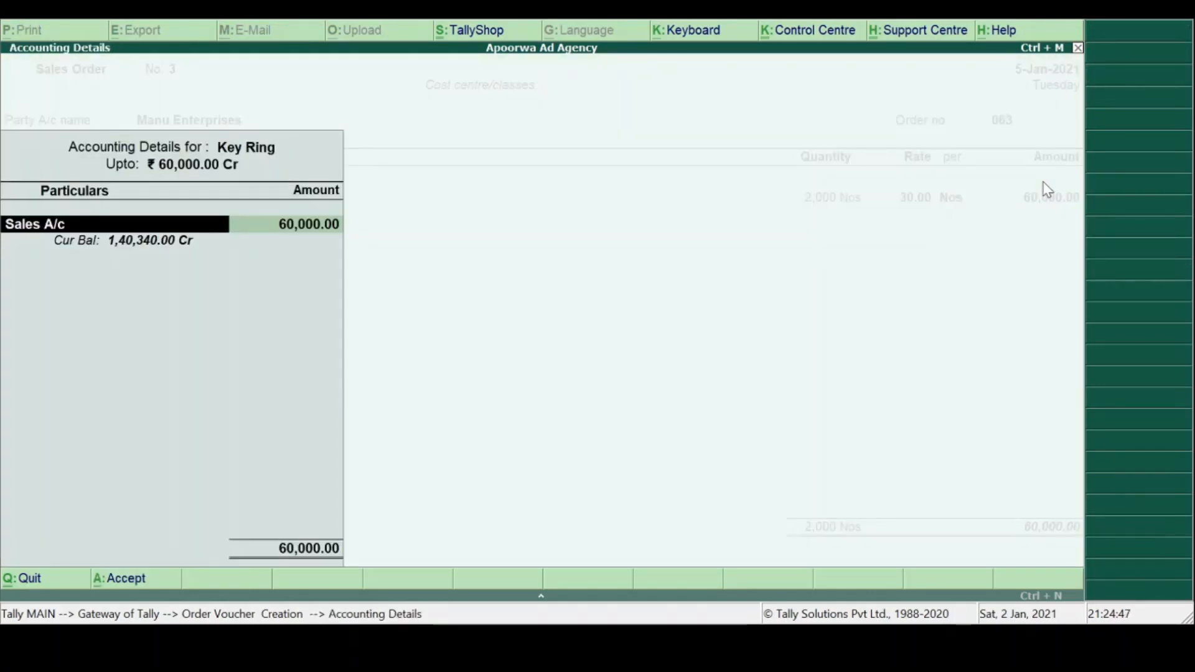
Step: Assign the Key Ring amount to Sales A/c and end the order's item list
key(Return)
key(Return)
key(Return)
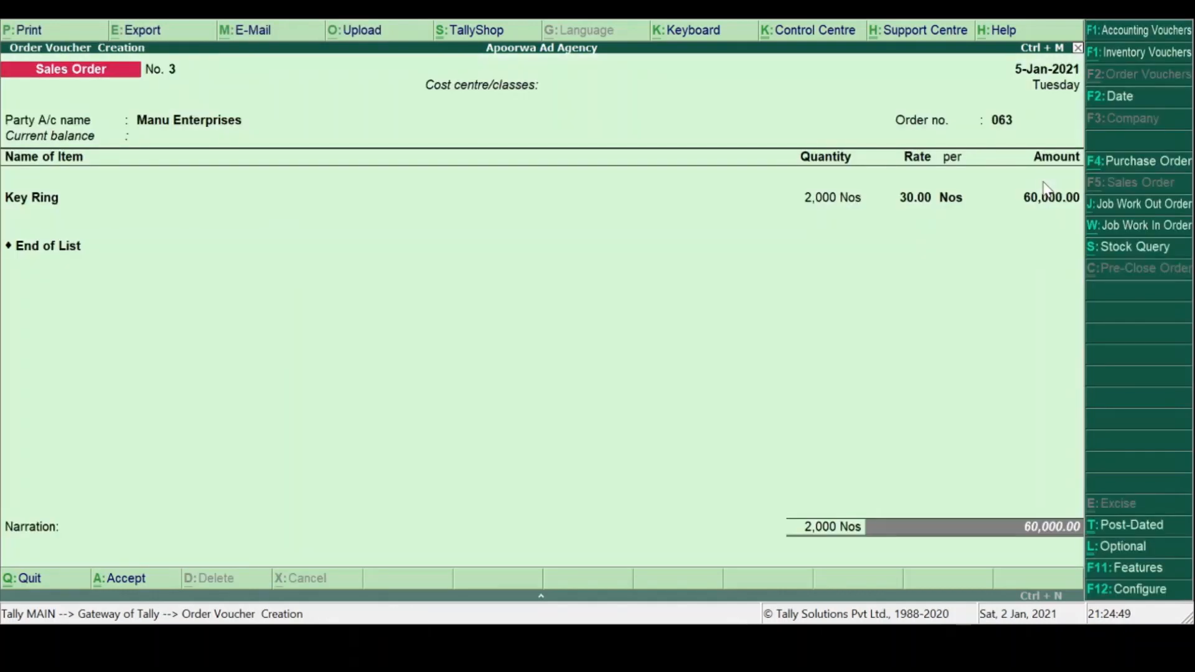
key(Return)
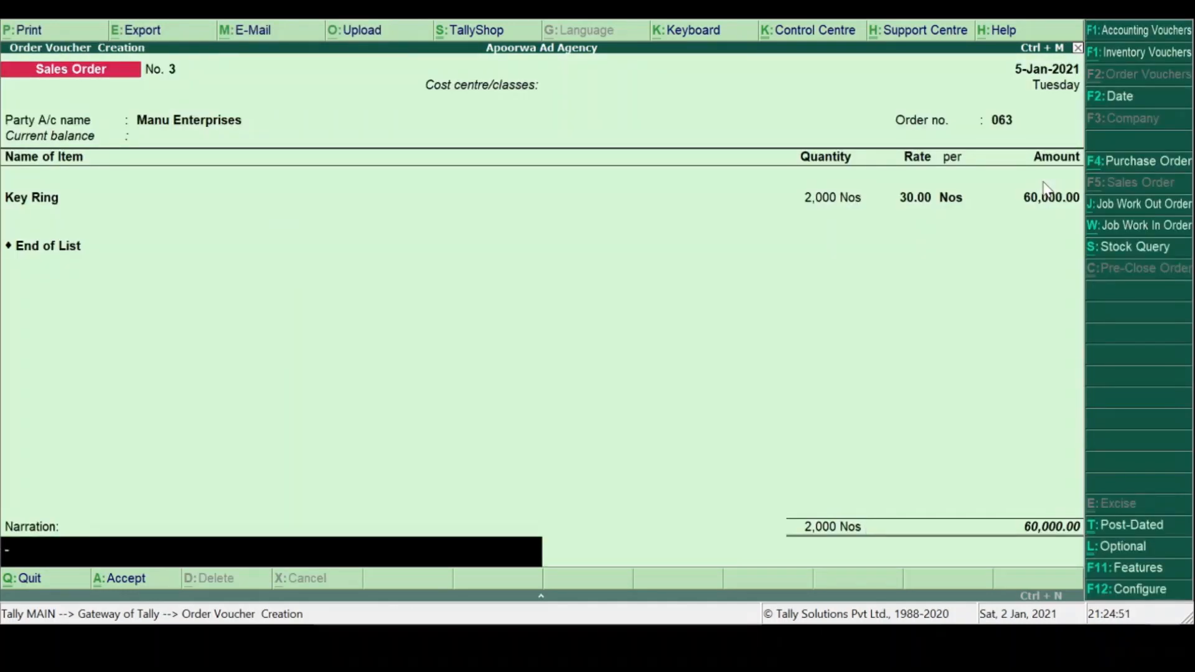
Step: Enter the narration "Being sales order received" and save Manu Enterprises' sales order
text(Being sales order received)
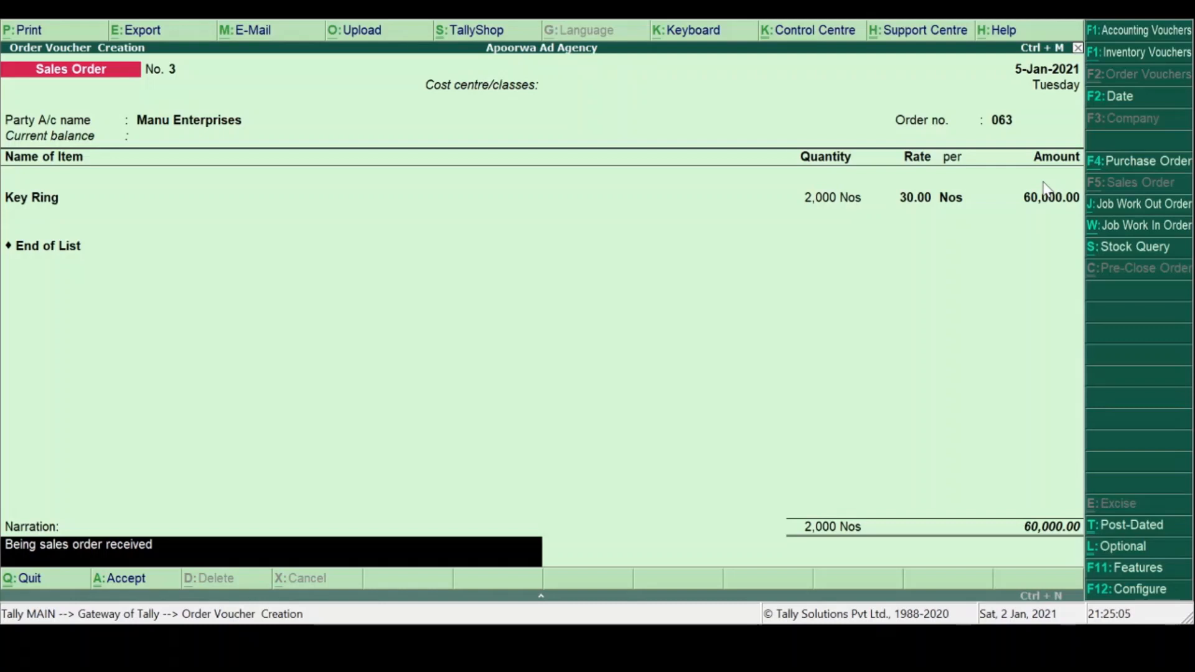
key(Return)
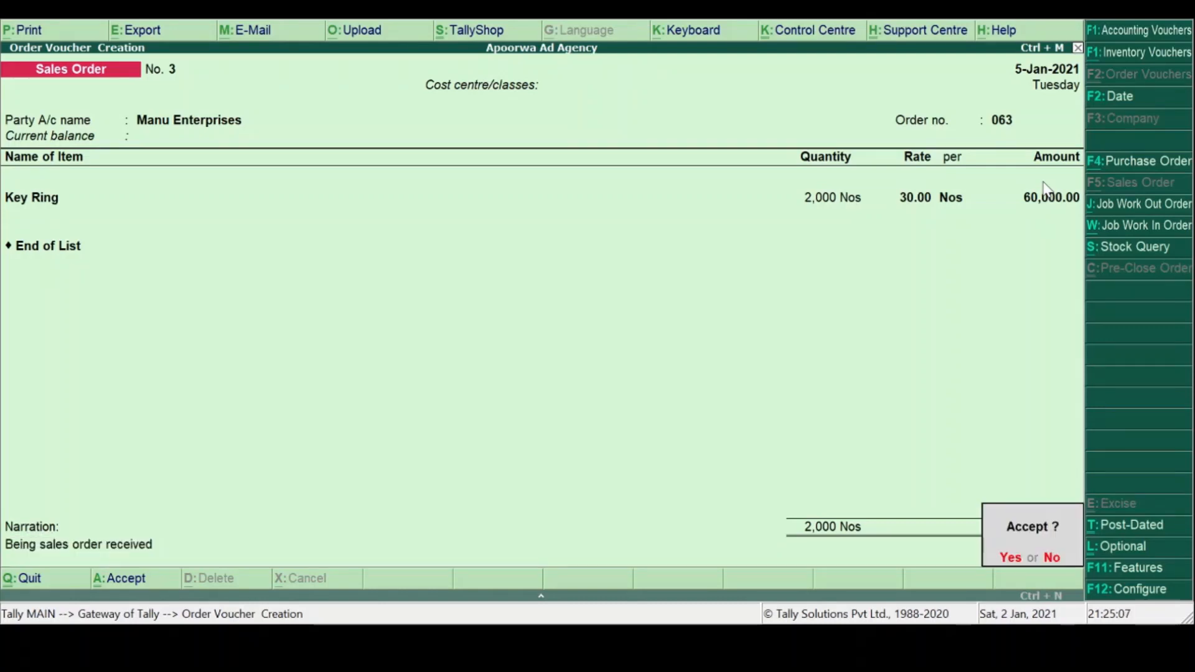
key(Return)
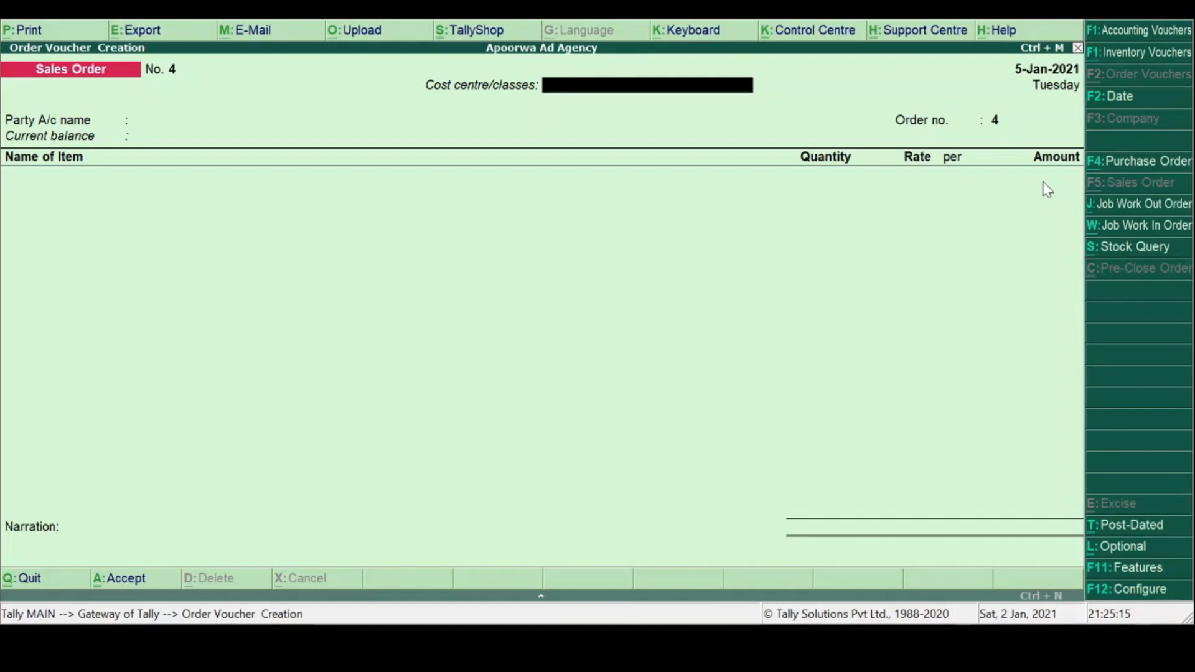
Step: Quit order voucher creation and open the Stock Summary report
key(Escape)
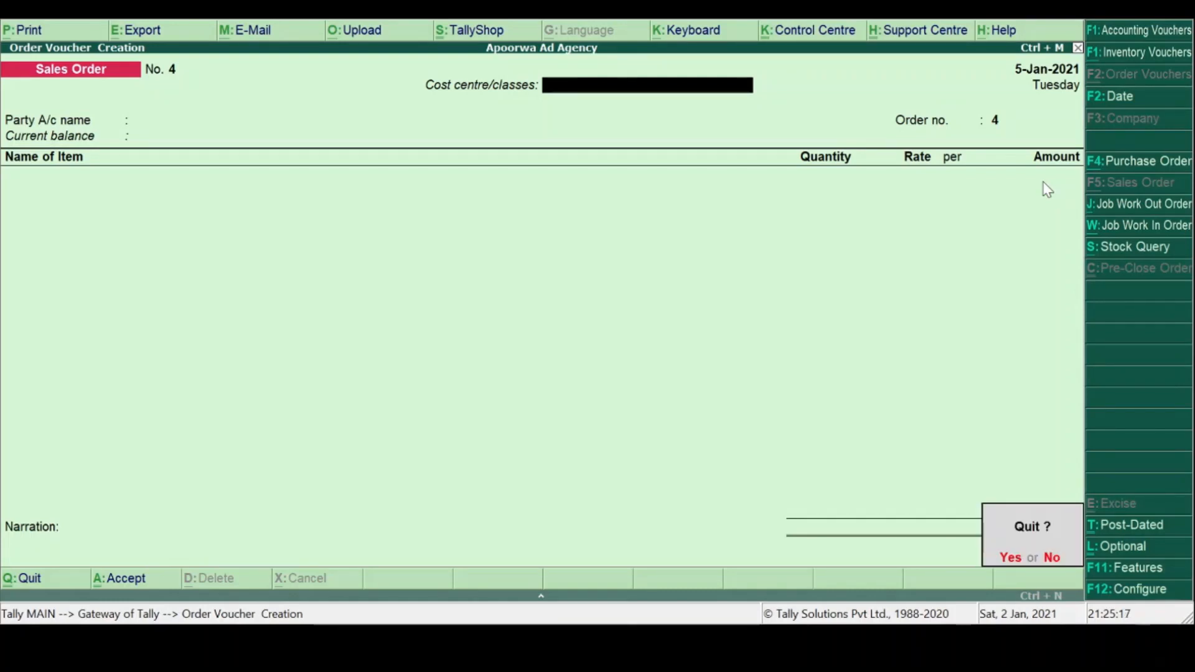
key(y)
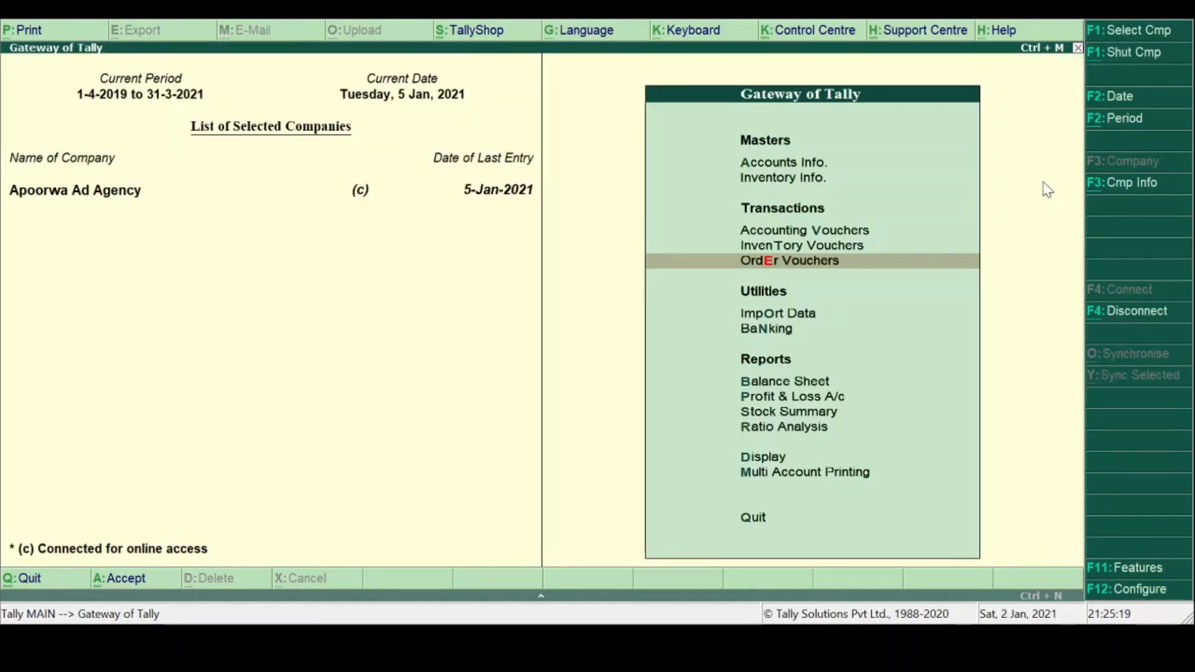
key(Down)
key(Down)
key(Down)
key(Down)
key(Down)
key(Return)
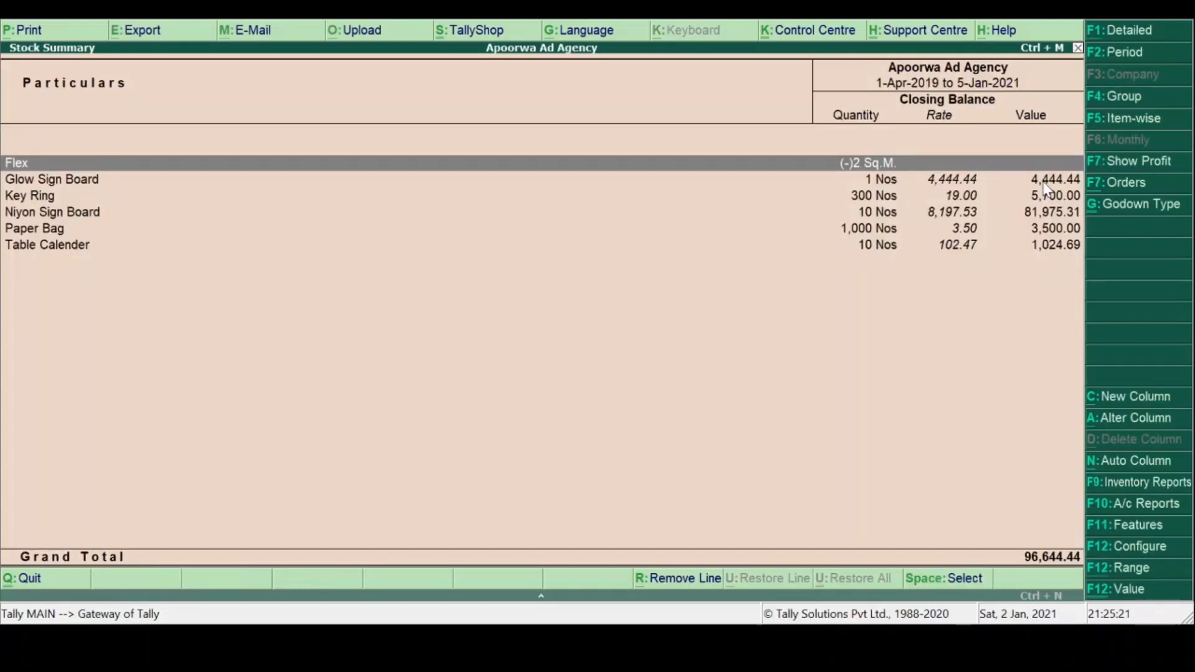
Step: Open the Sales Orders inventory report to review all outstanding sales orders and their due dates
click(1146, 485)
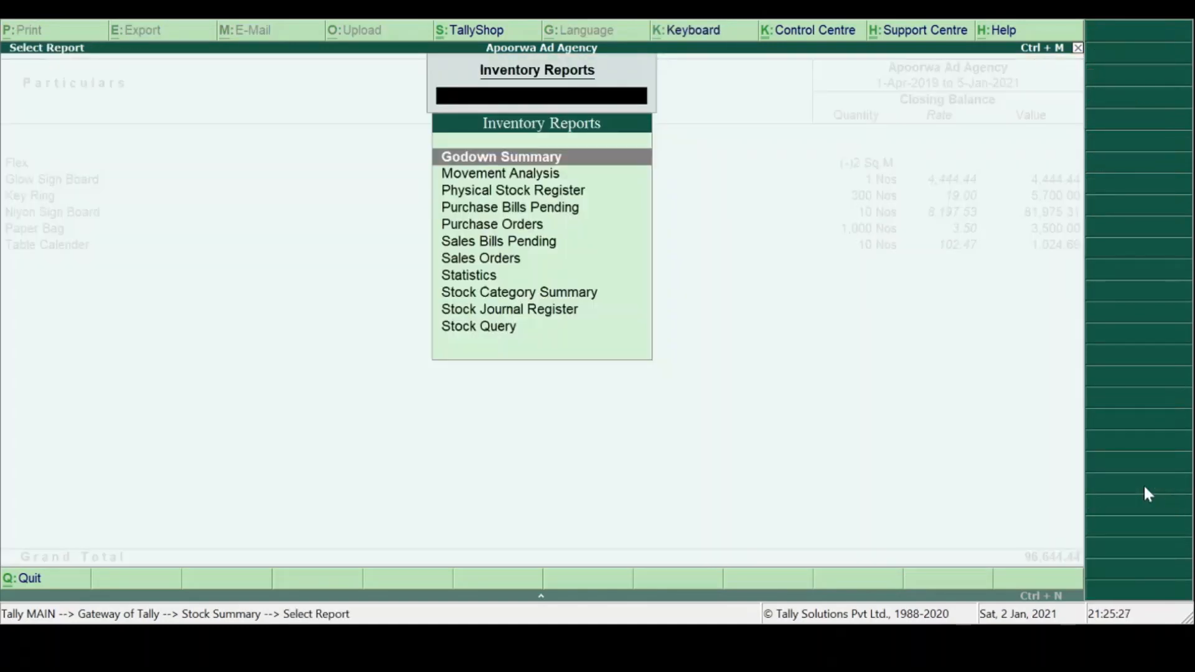
key(Down)
key(Down)
key(Down)
key(Down)
key(Down)
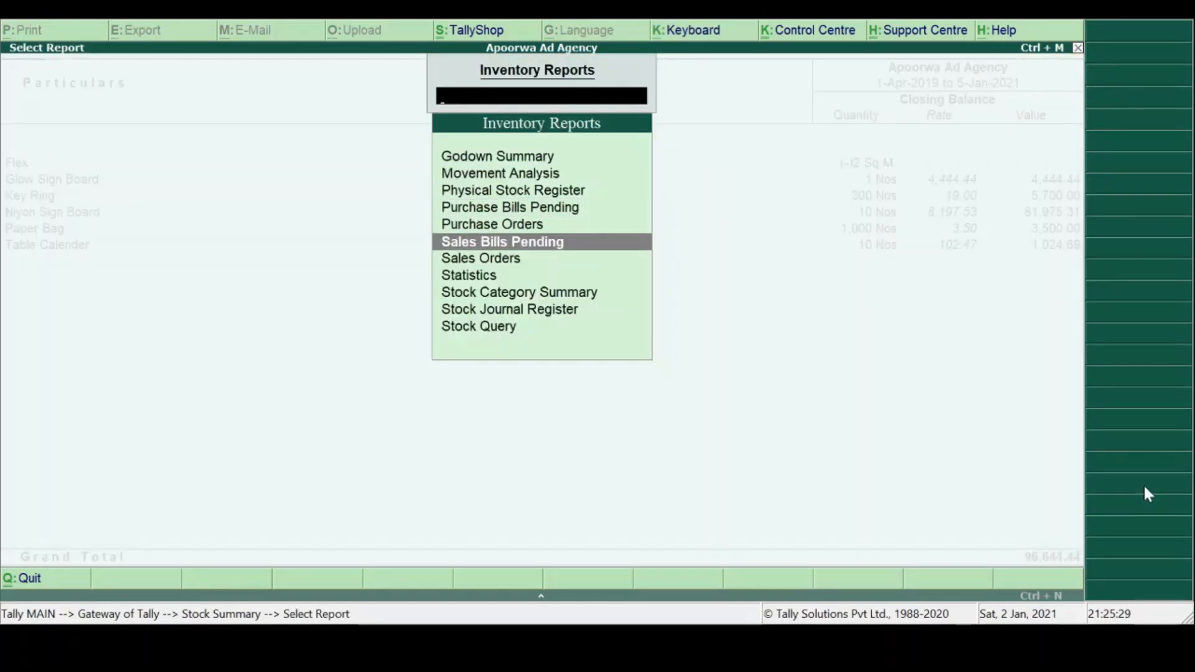
key(Down)
key(Return)
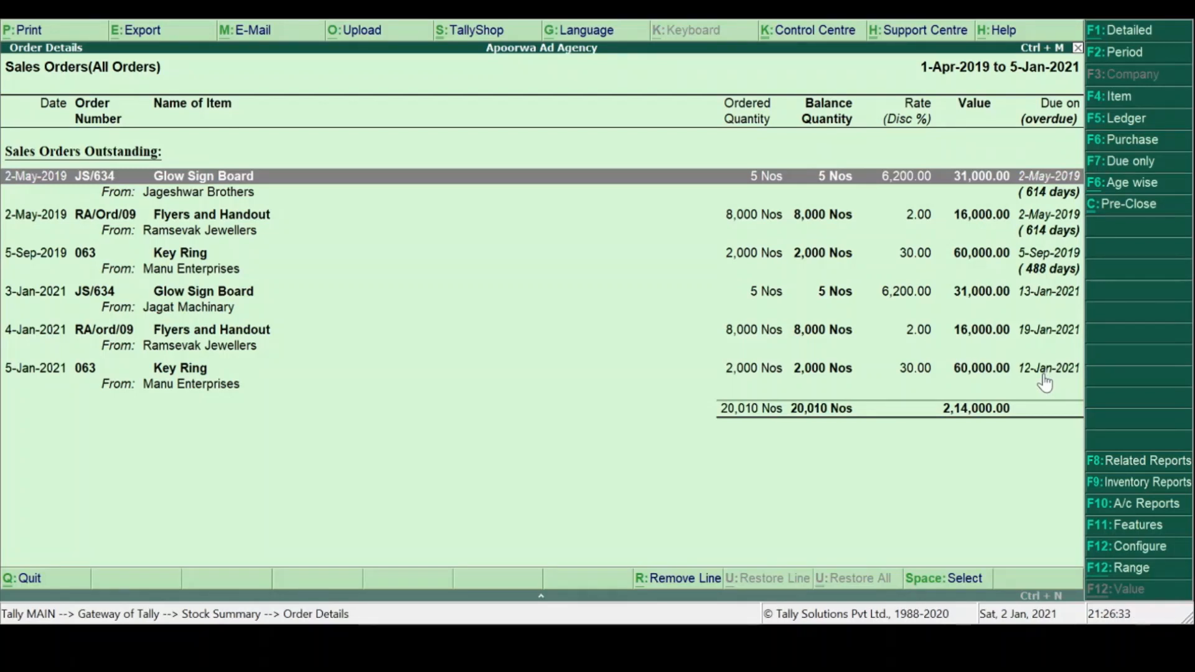
Step: Open the pre-closure details of the sales orders and pre-close 2,000 Nos of the 5-Sep-2019 Key Ring order
click(1175, 210)
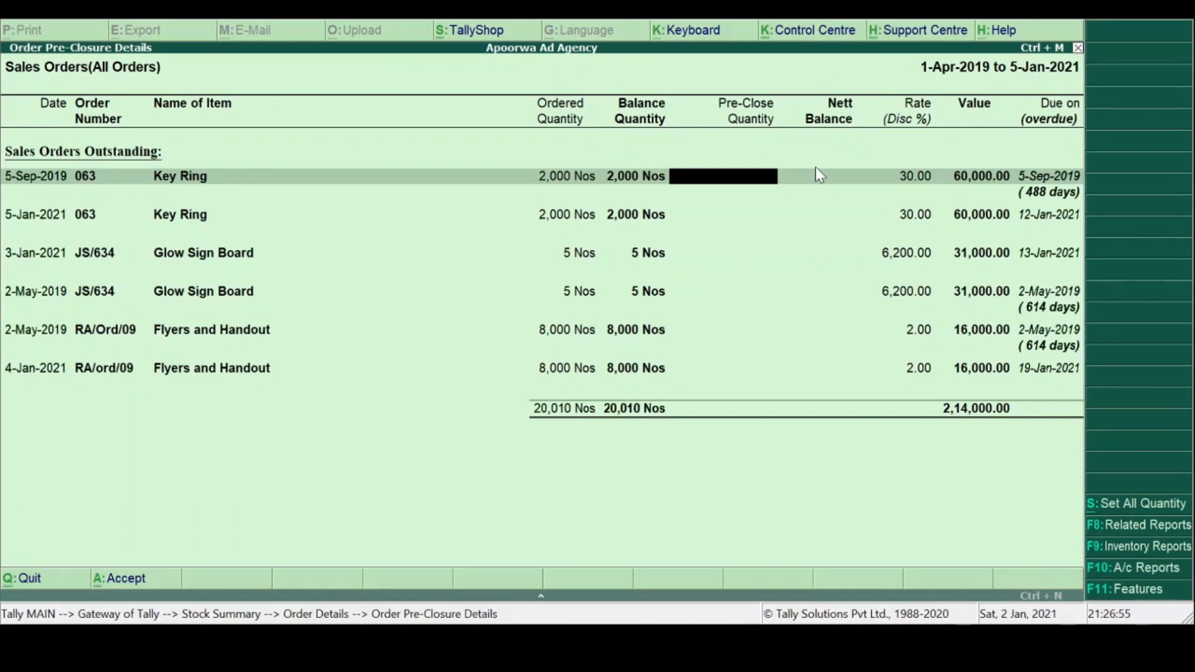
key(Return)
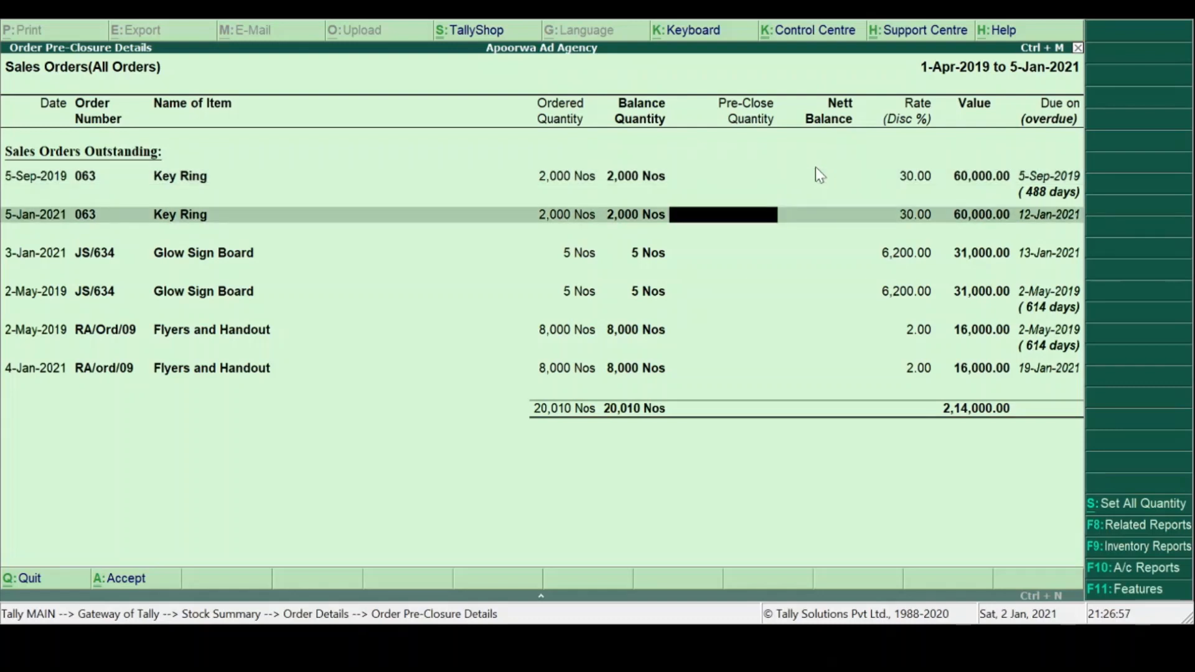
key(Up)
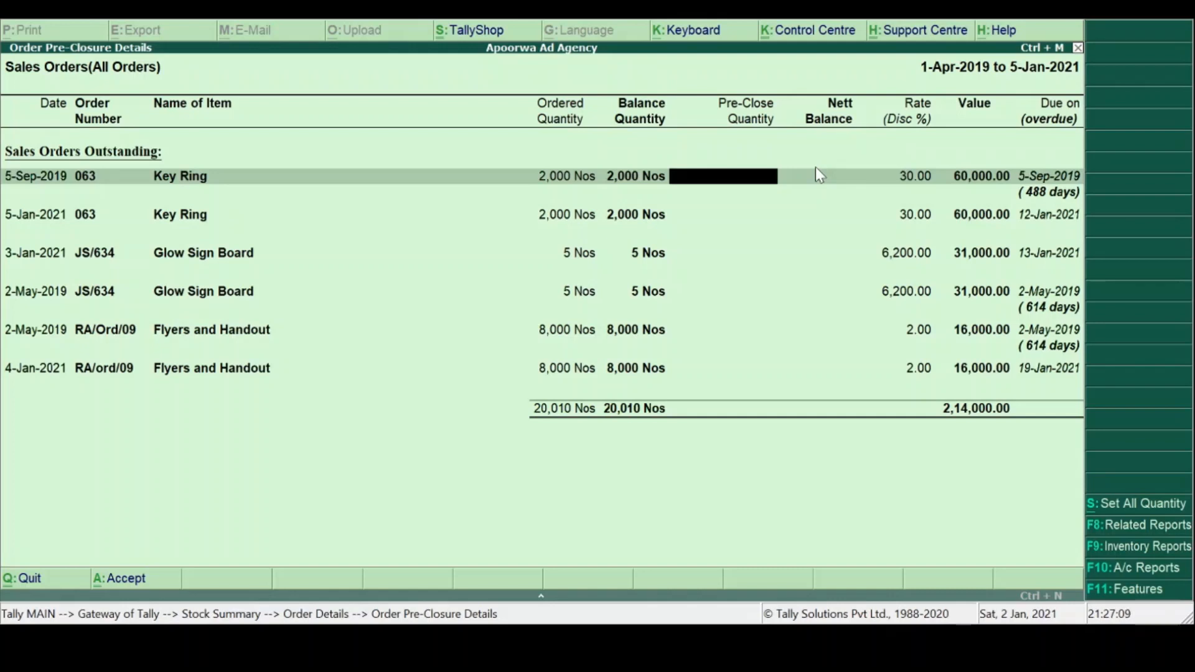
text(2000)
key(Return)
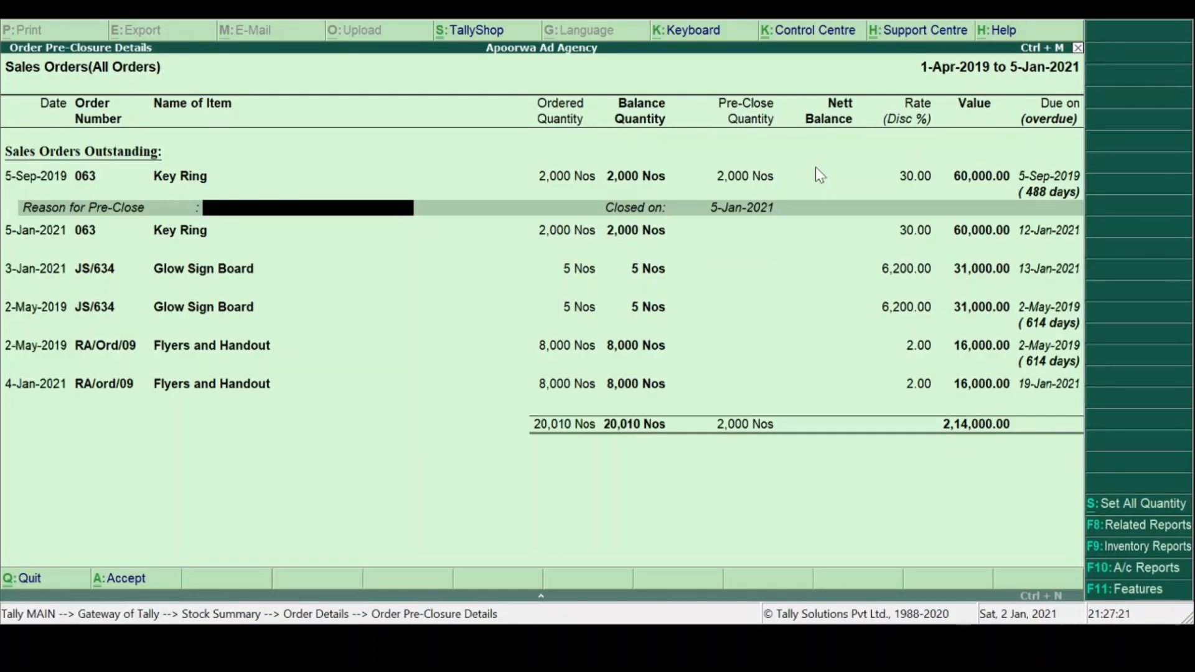
Step: Leave the pre-close reason blank, keep 5-Jan-2021 as the closing date, and pass over the other orders without pre-close quantities
key(Return)
key(Return)
key(Return)
key(Return)
key(Return)
key(Return)
key(Return)
key(Return)
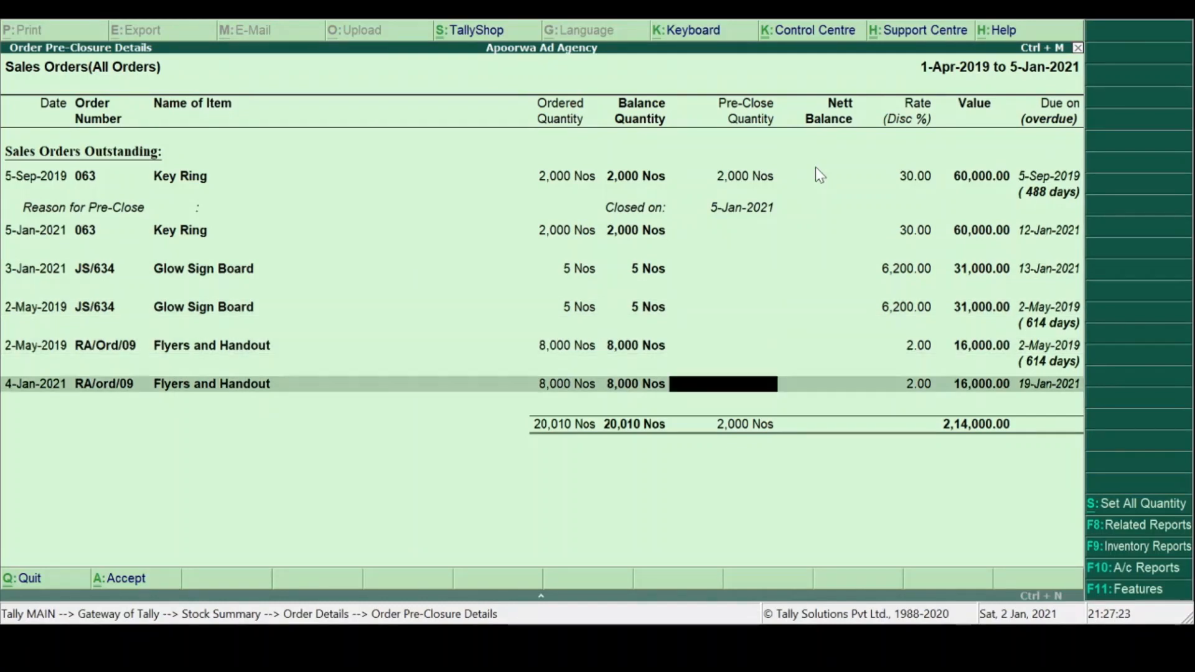
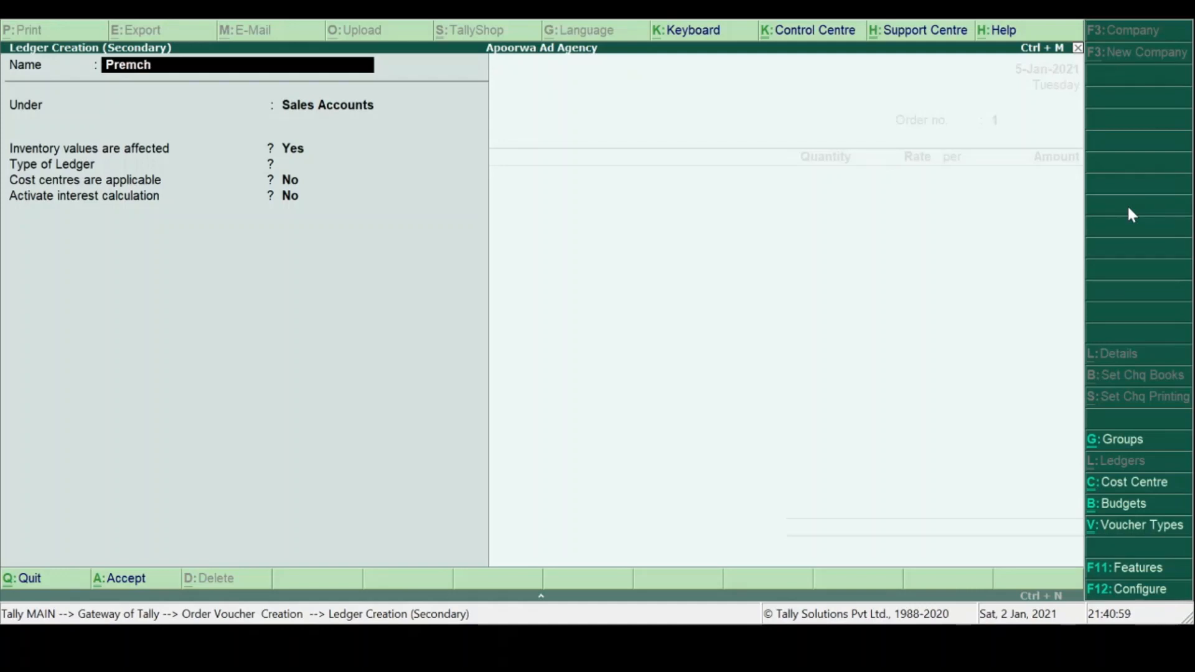
Step: Confirm the new party ledger's name and place it under Sundry Debtors
key(Return)
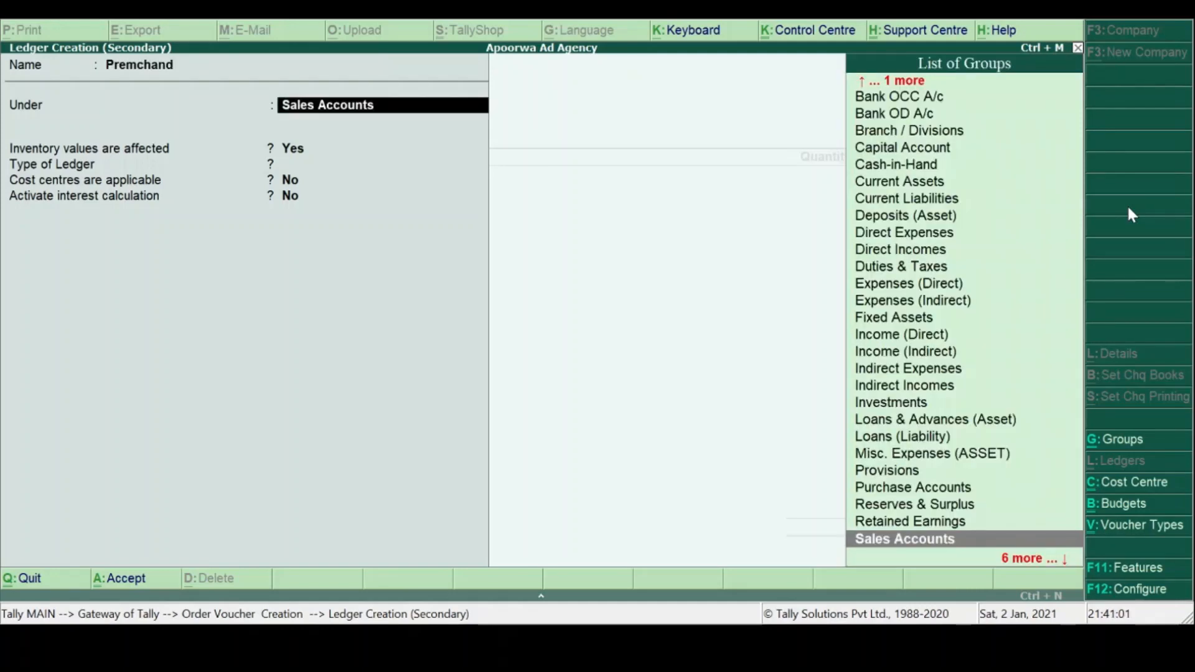
text(Su)
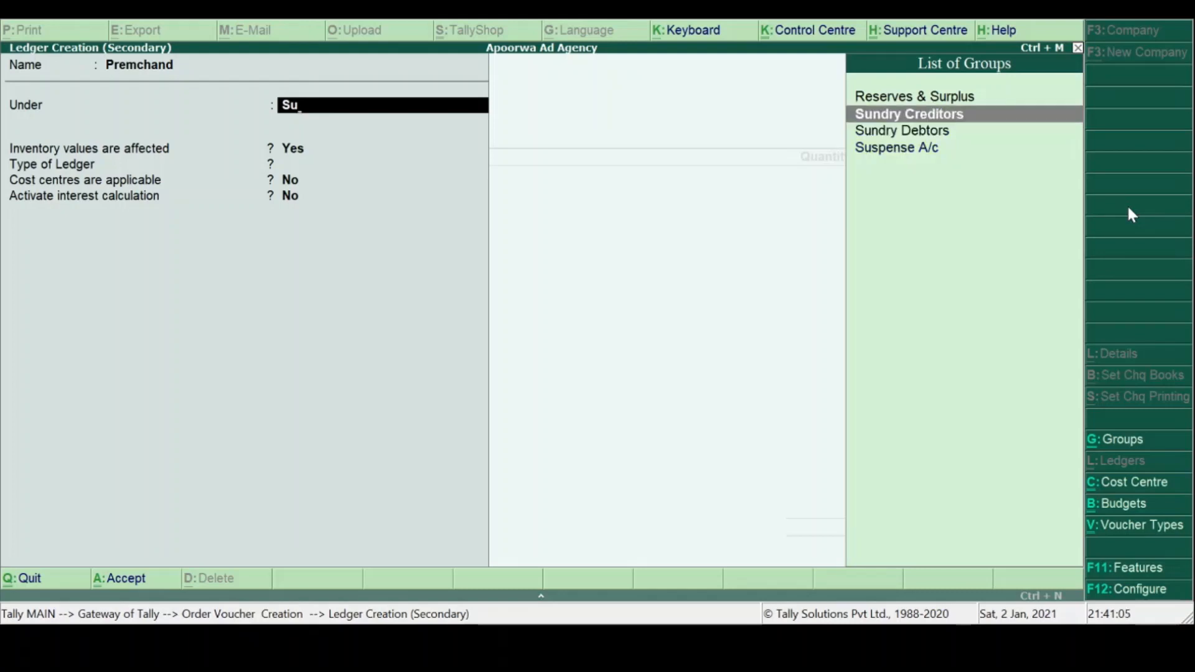
key(Down)
key(Return)
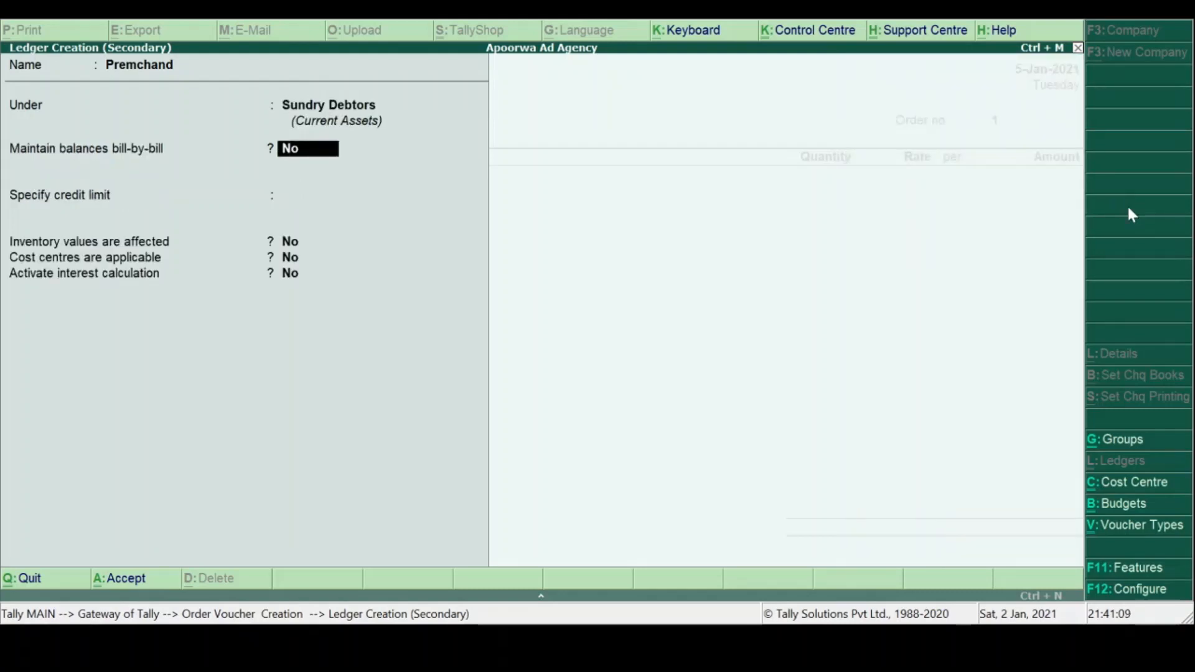
Step: Turn on bill-by-bill balances for the new party ledger and save it
key(u)
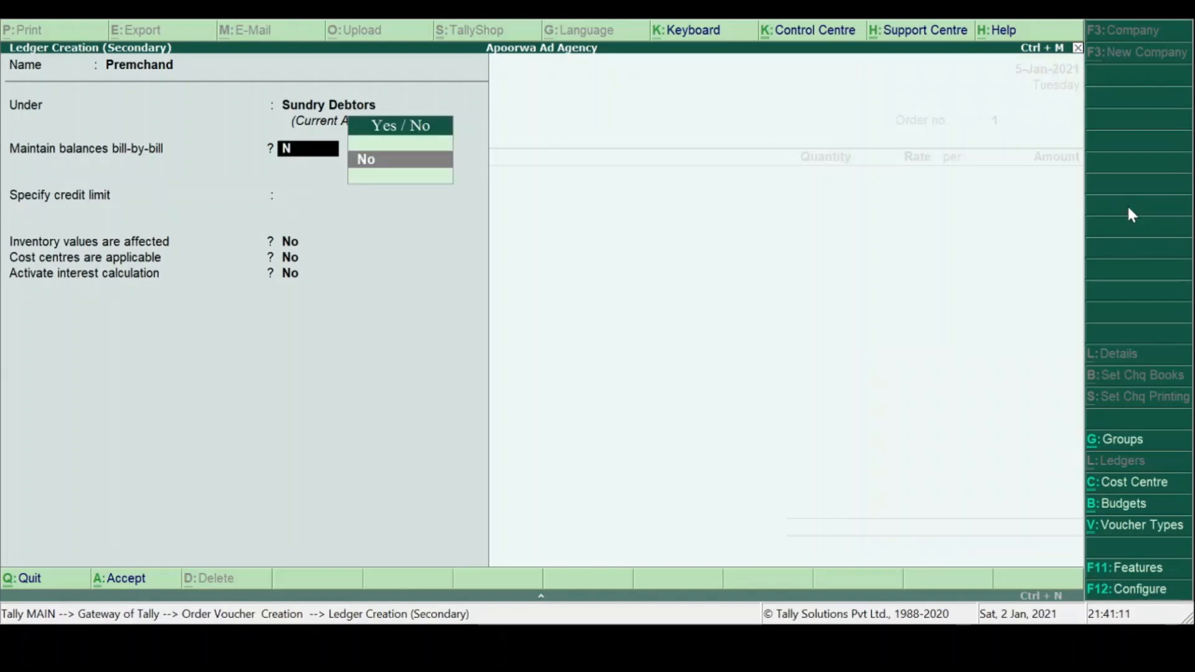
key(BackSpace)
text(y)
key(Return)
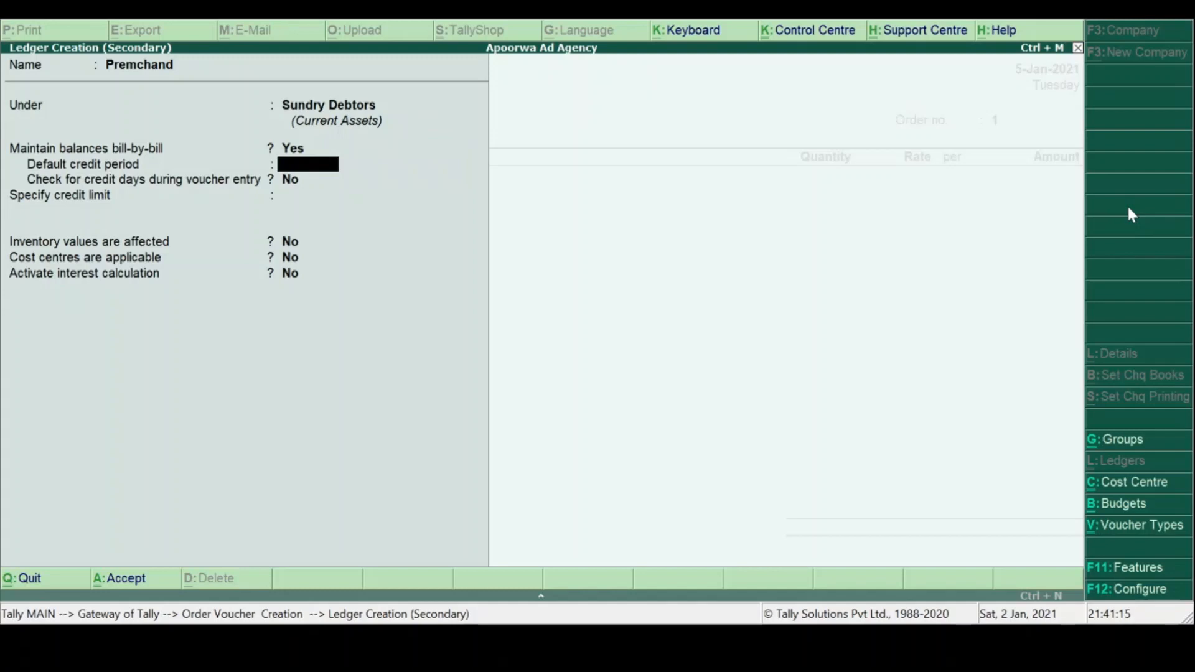
key(ctrl+a)
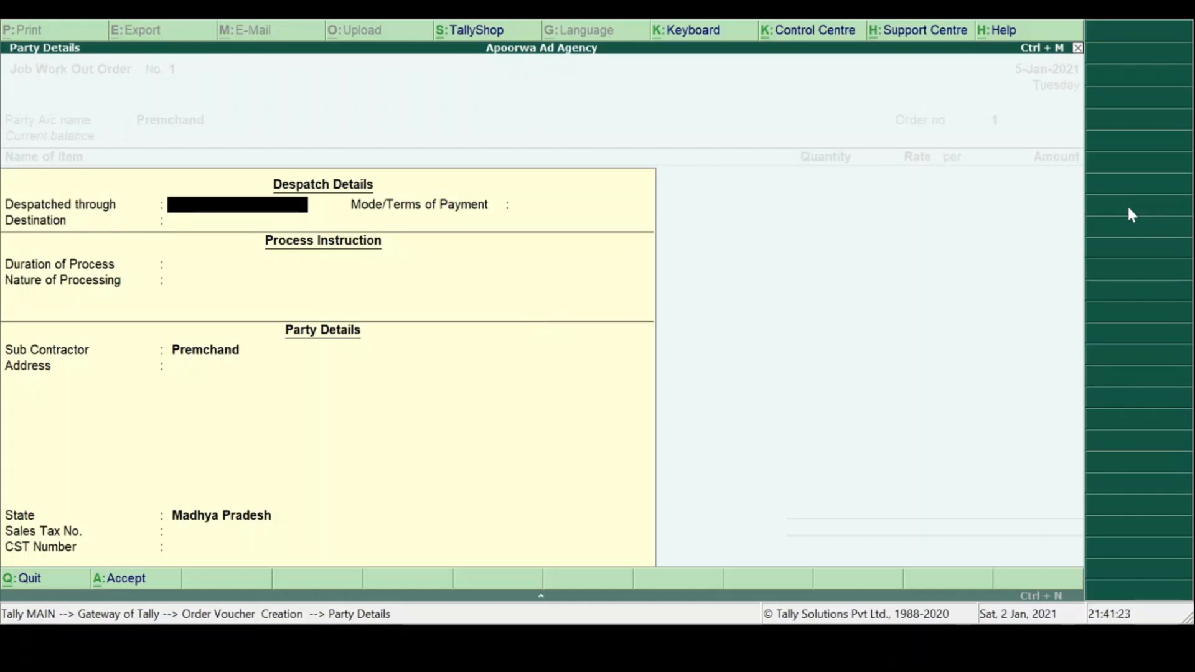
Step: Leave the job work out order's despatch details blank and set the duration of process to 2 Days
key(Return)
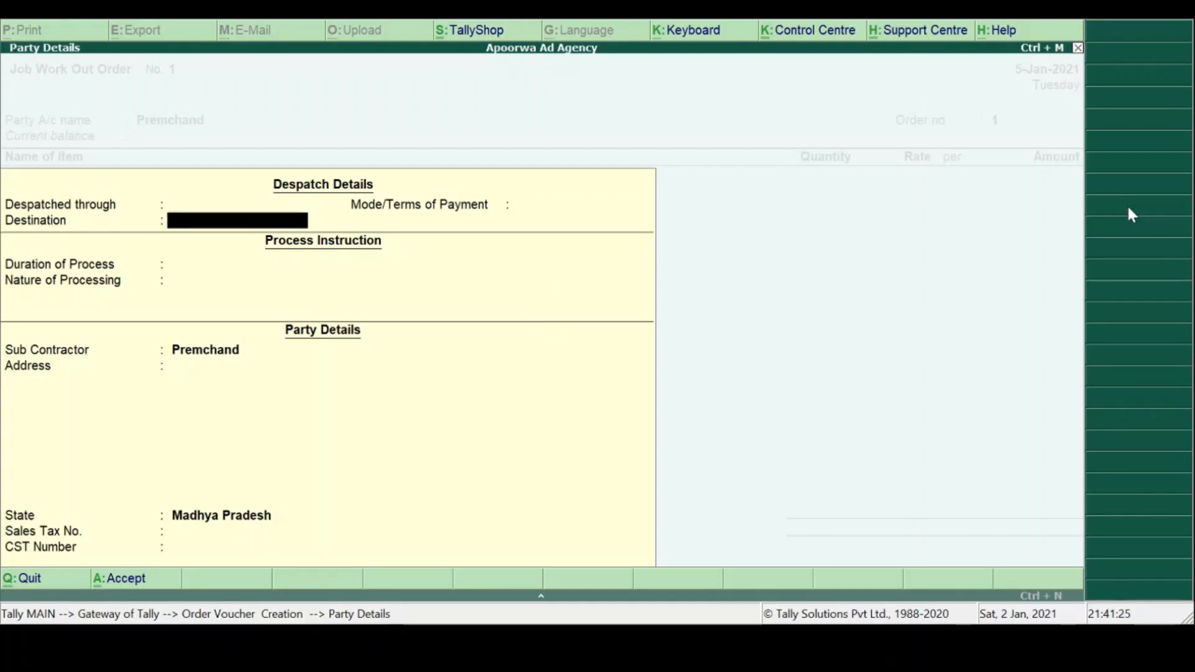
key(Return)
key(Return)
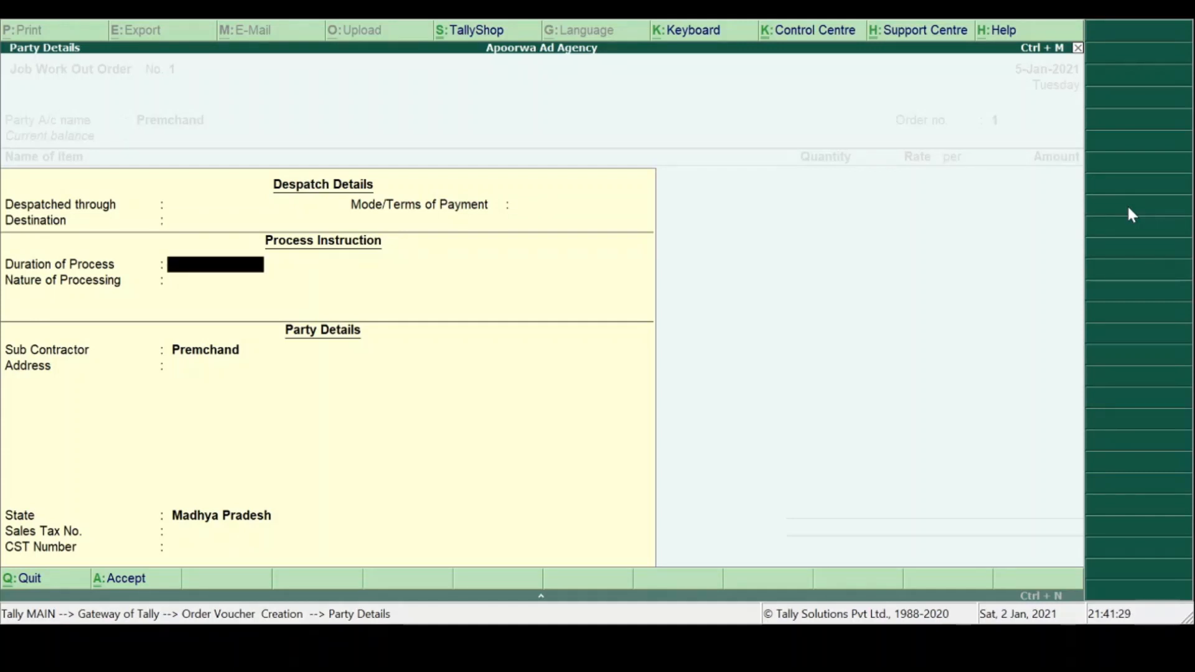
text(1)
key(BackSpace)
text(2)
key(Return)
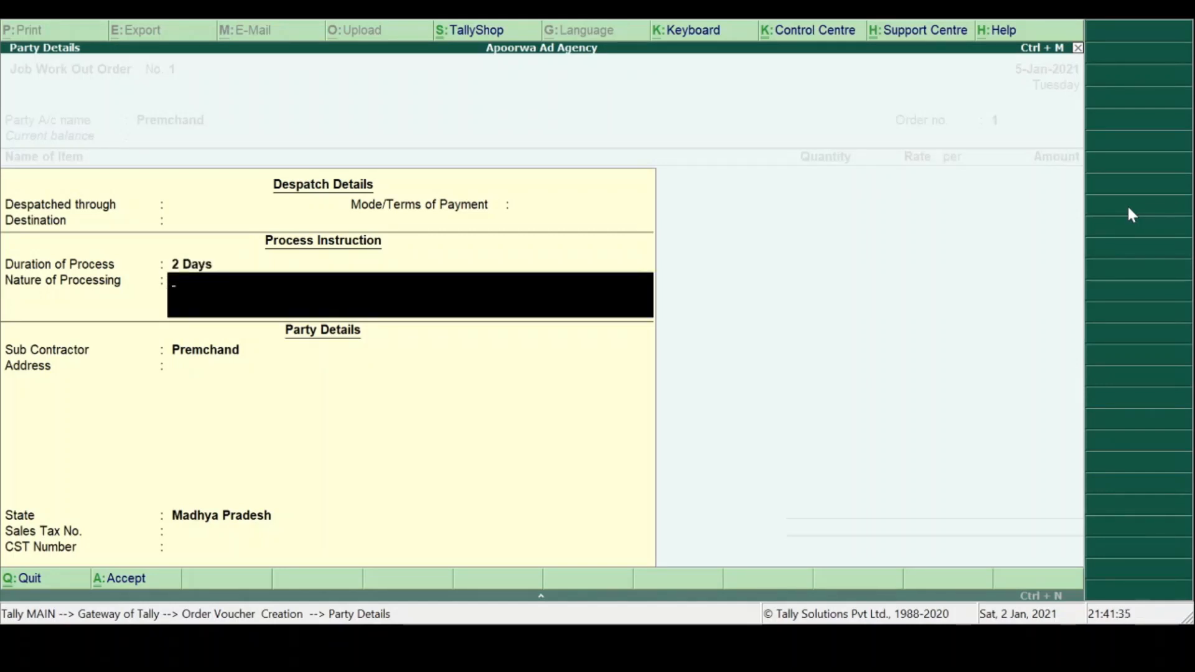
Step: Describe the nature of processing as "Designing and printing" and accept the party details with the sub contractor as filled in
text(Designing and printing)
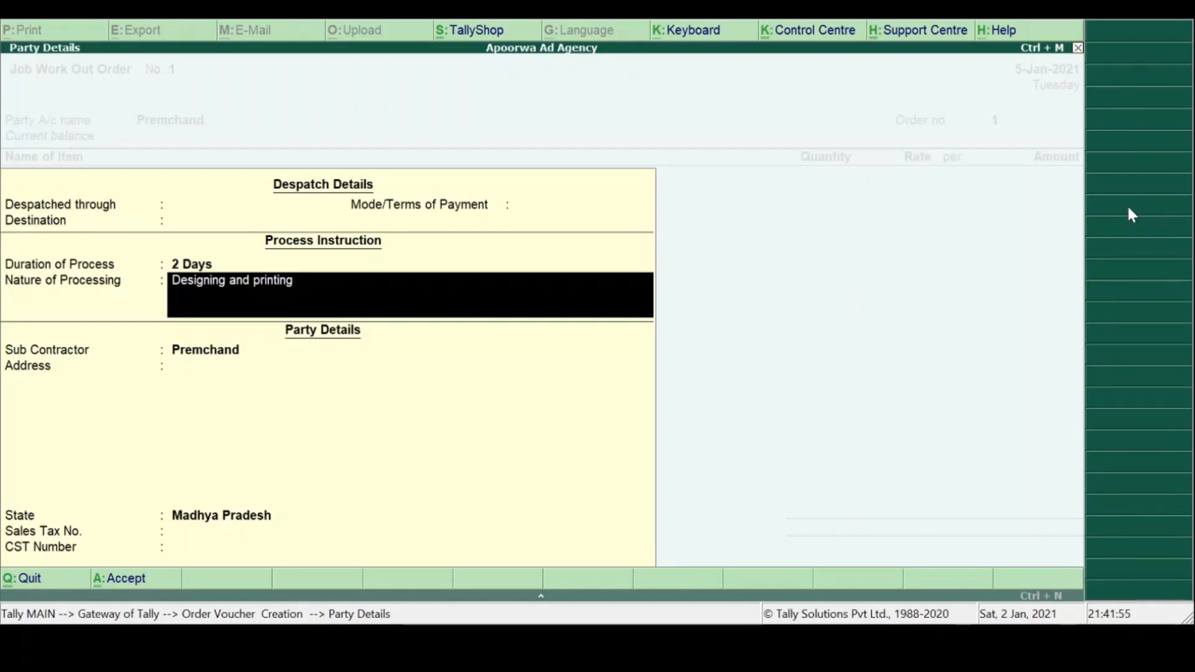
key(Return)
key(Return)
key(Return)
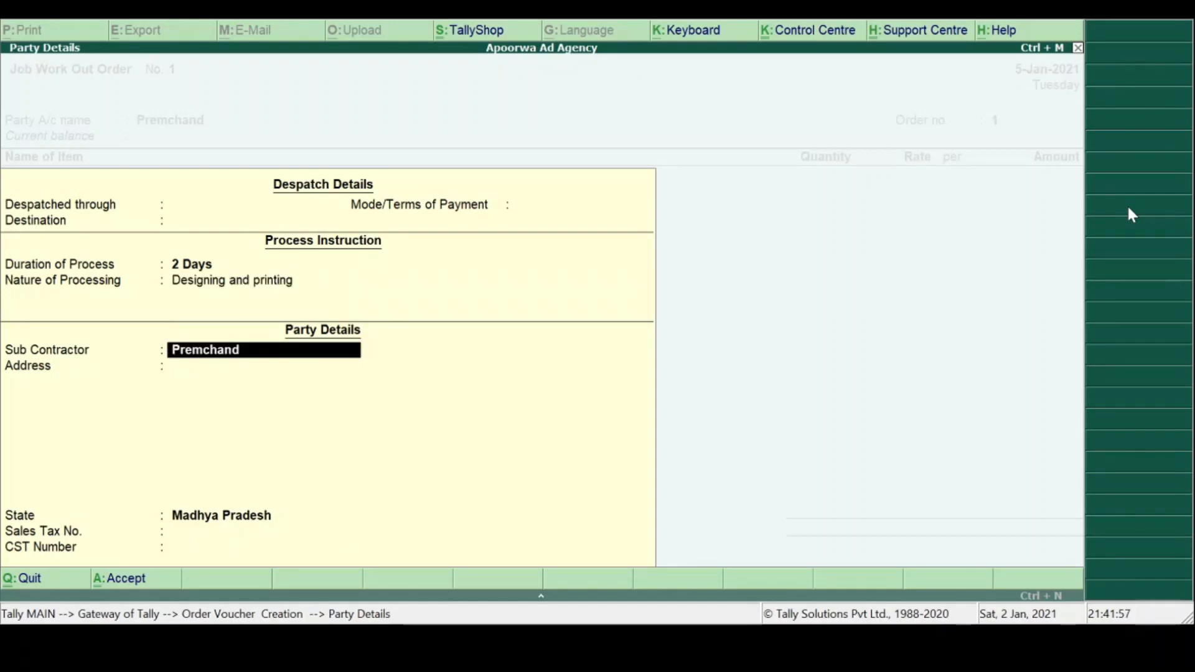
key(Return)
key(Return)
key(Return)
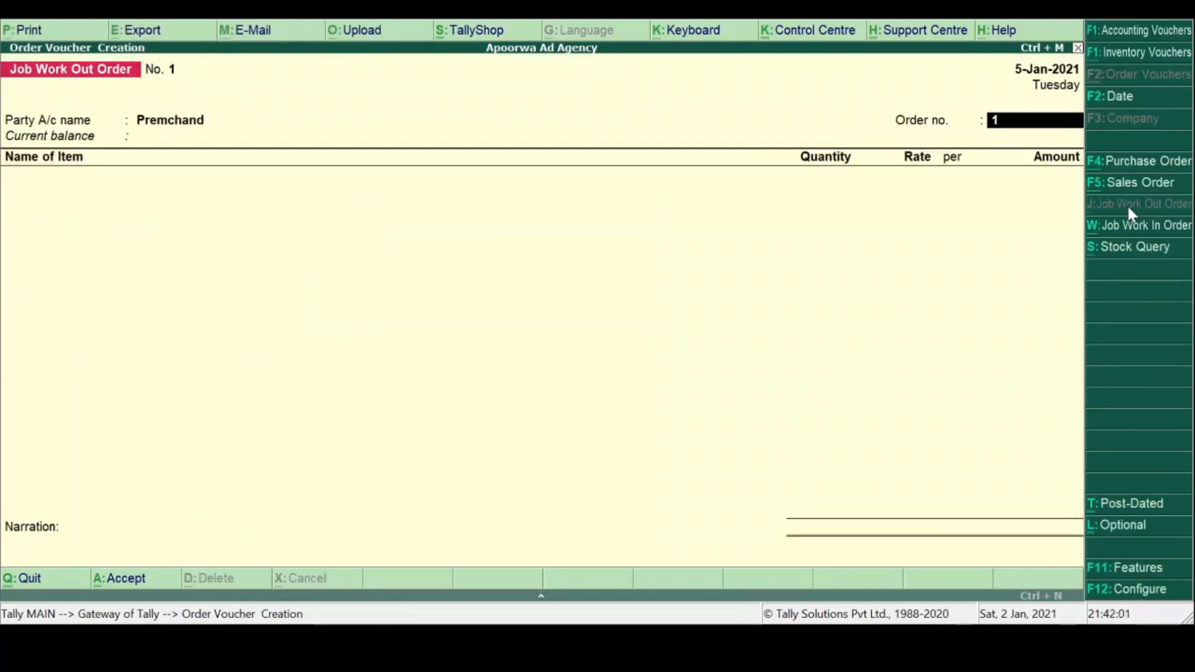
Step: Set the job work out order's order number to JOB1
text(JOb)
key(BackSpace)
key(BackSpace)
text(OB1)
key(Return)
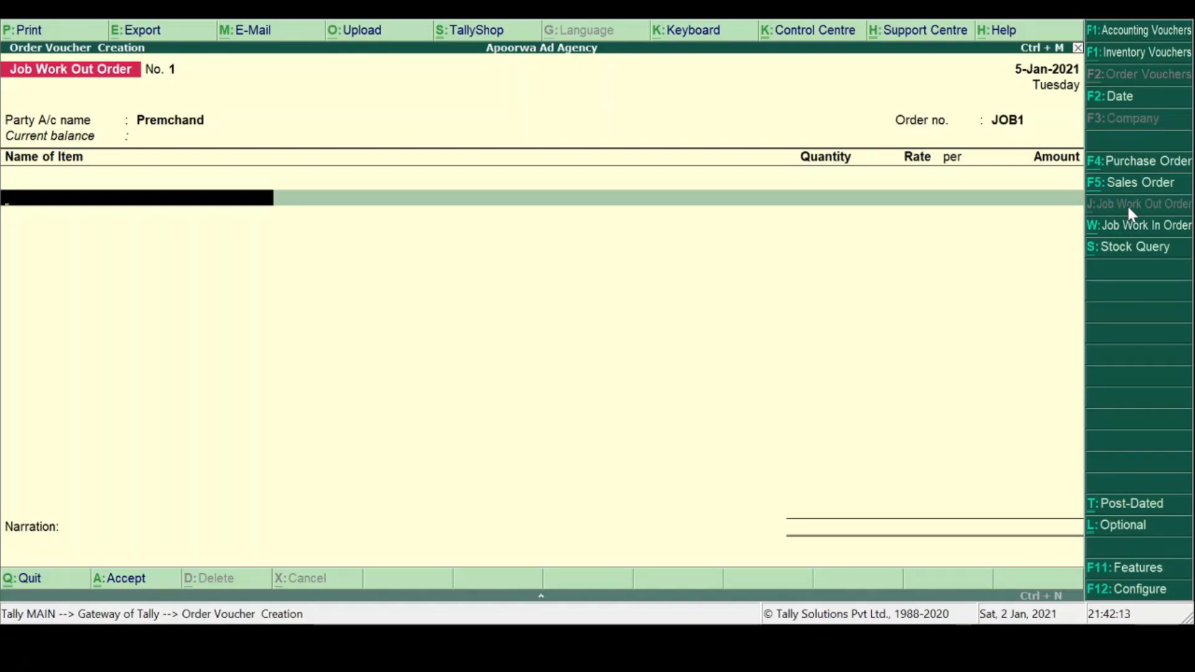
Step: Add Flax Printing to the order with component tracking on, due in 2 Days, godown Any and quantity 100 Sq.M
text(F)
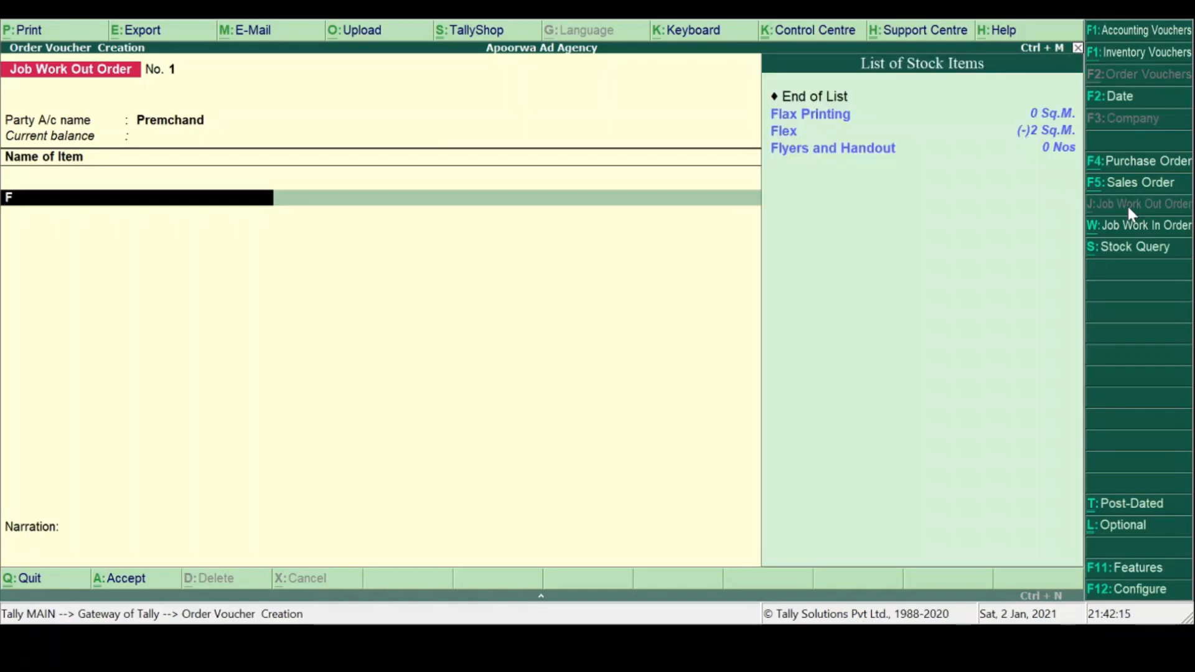
key(Return)
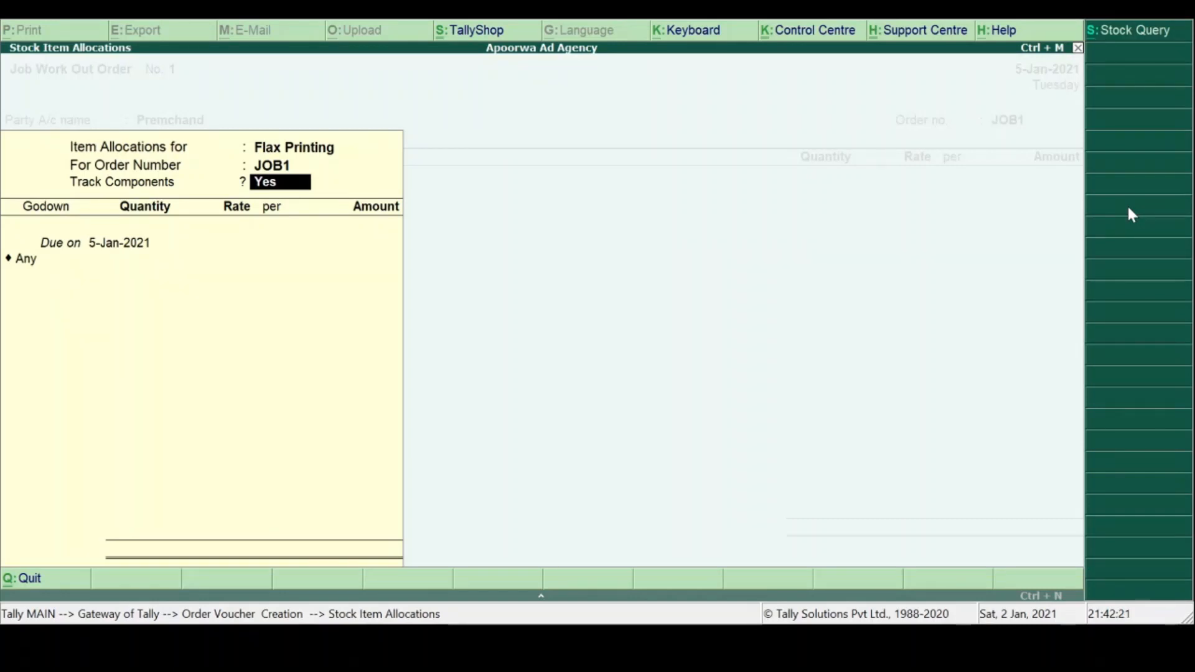
key(Return)
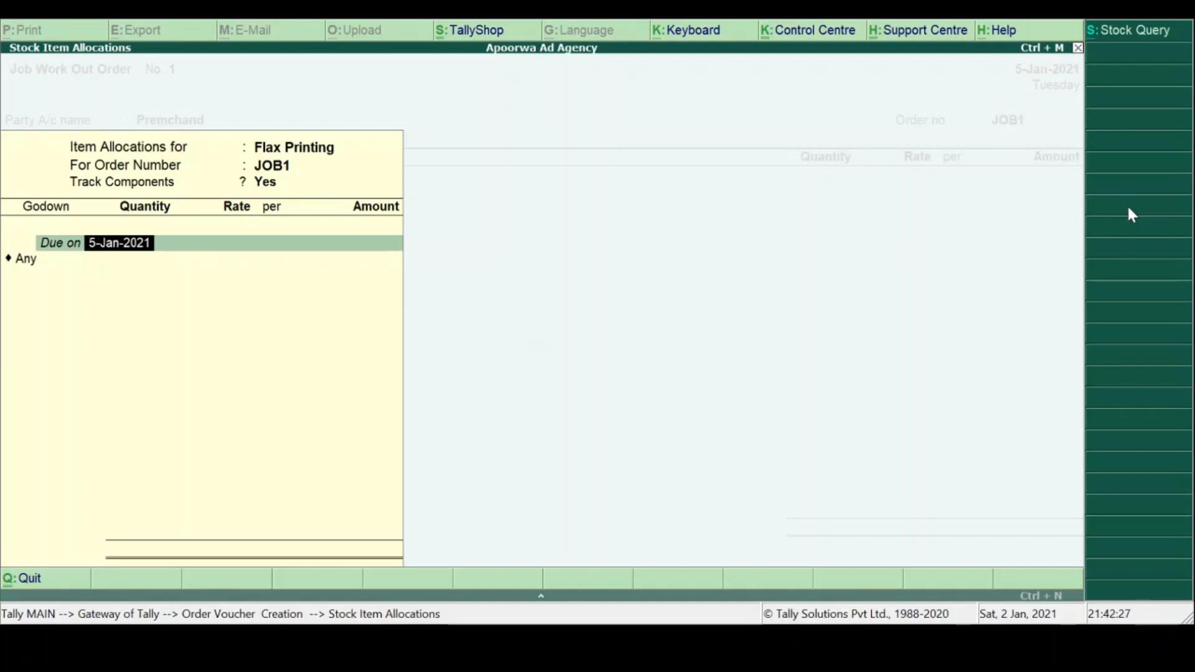
text(2)
key(Return)
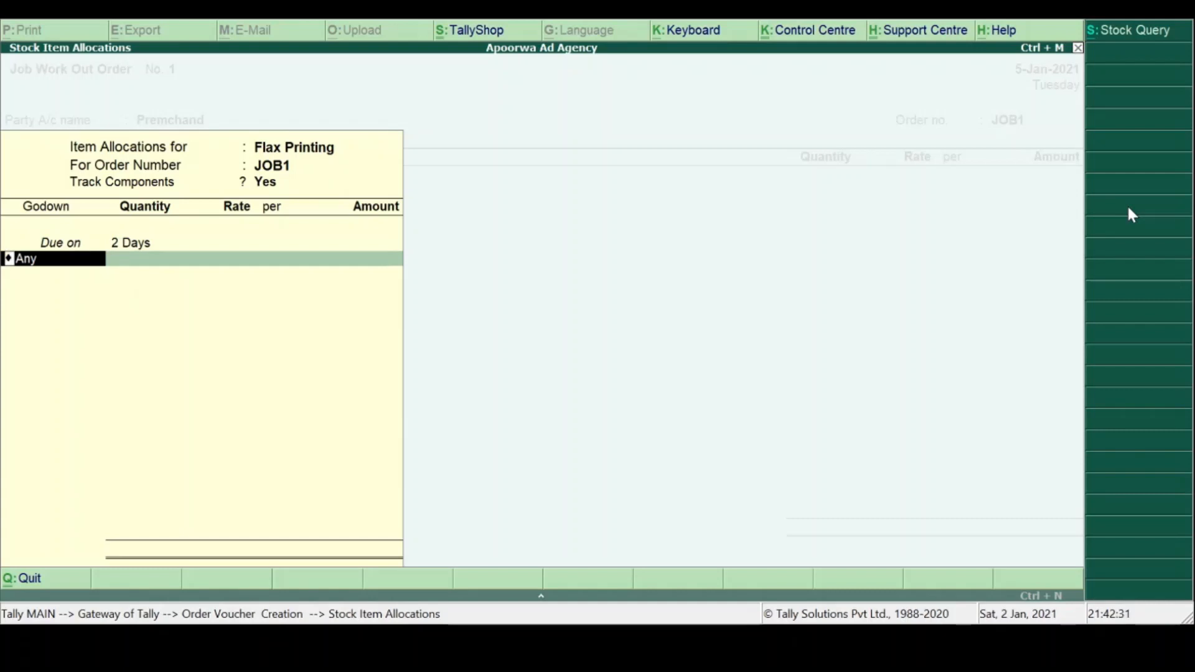
key(Return)
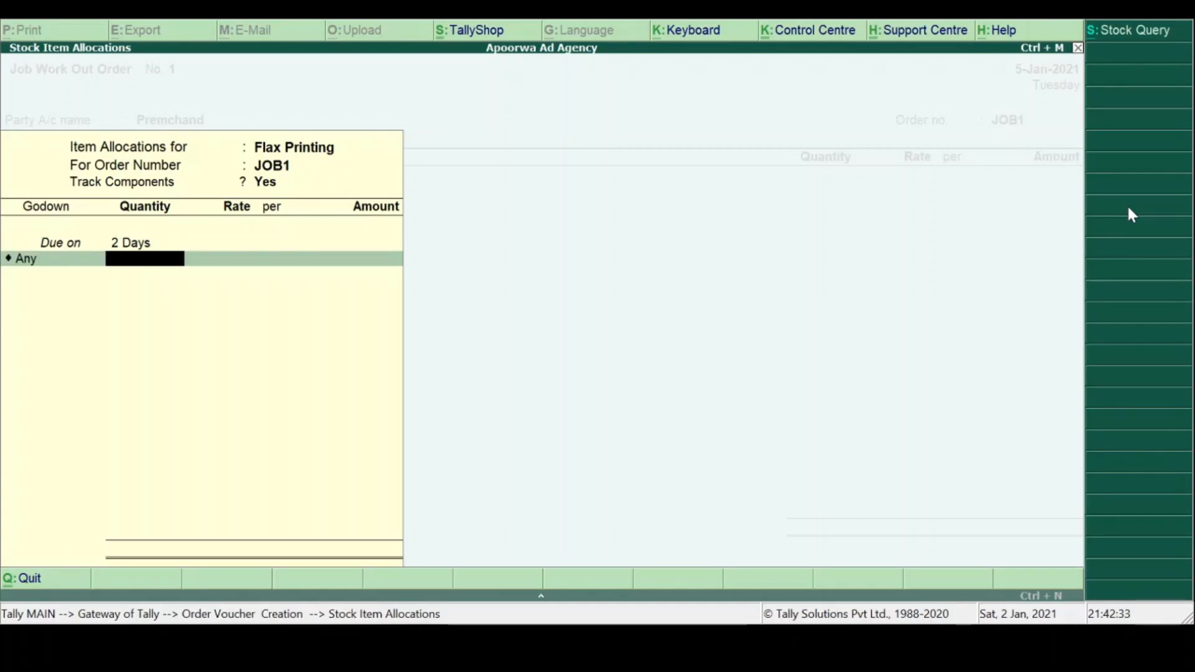
text(100)
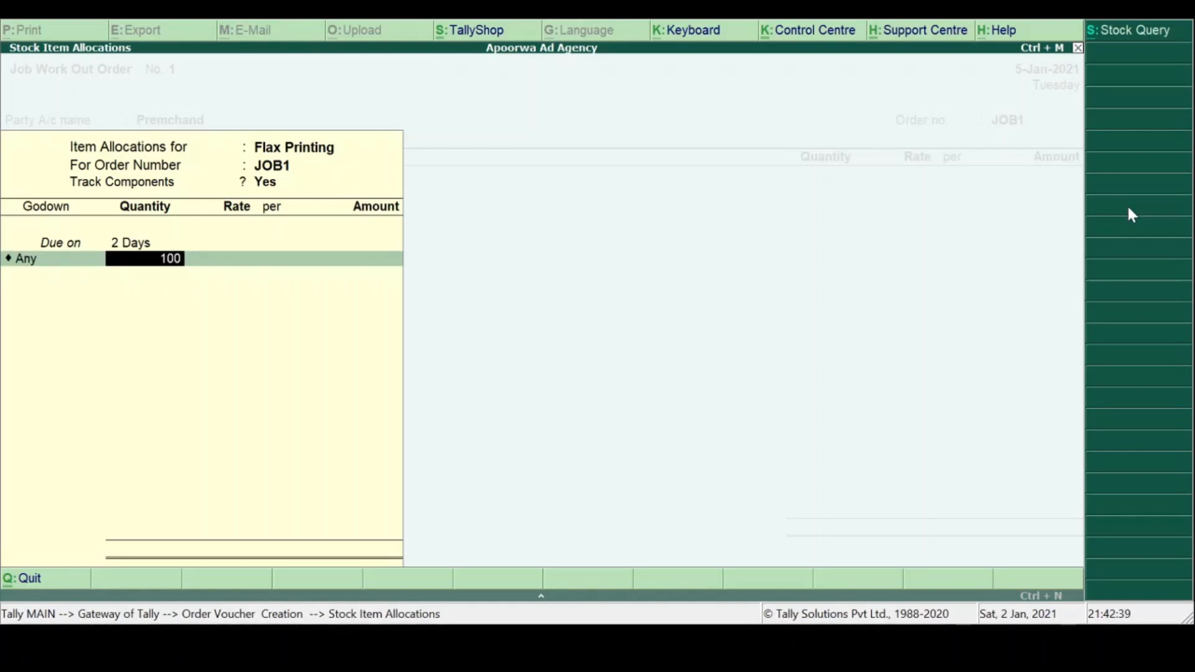
key(Return)
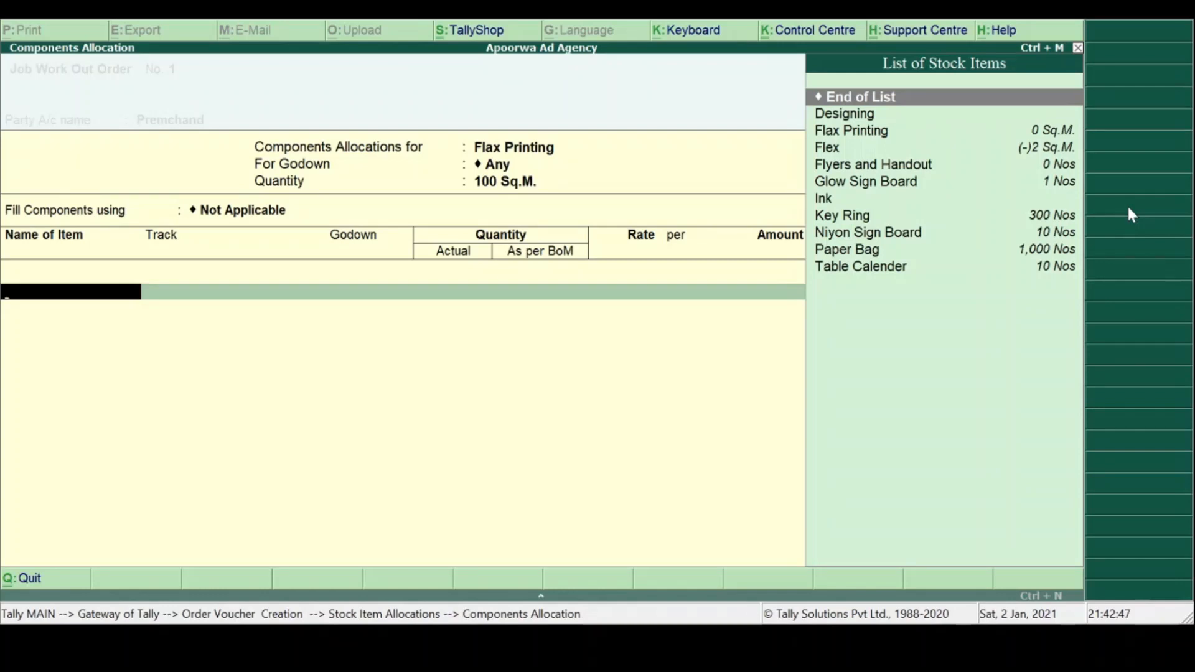
Step: Create a stock item Flex Roll under Primary with unit Sq.M. and no rate of duty, for use as a component
key(alt+c)
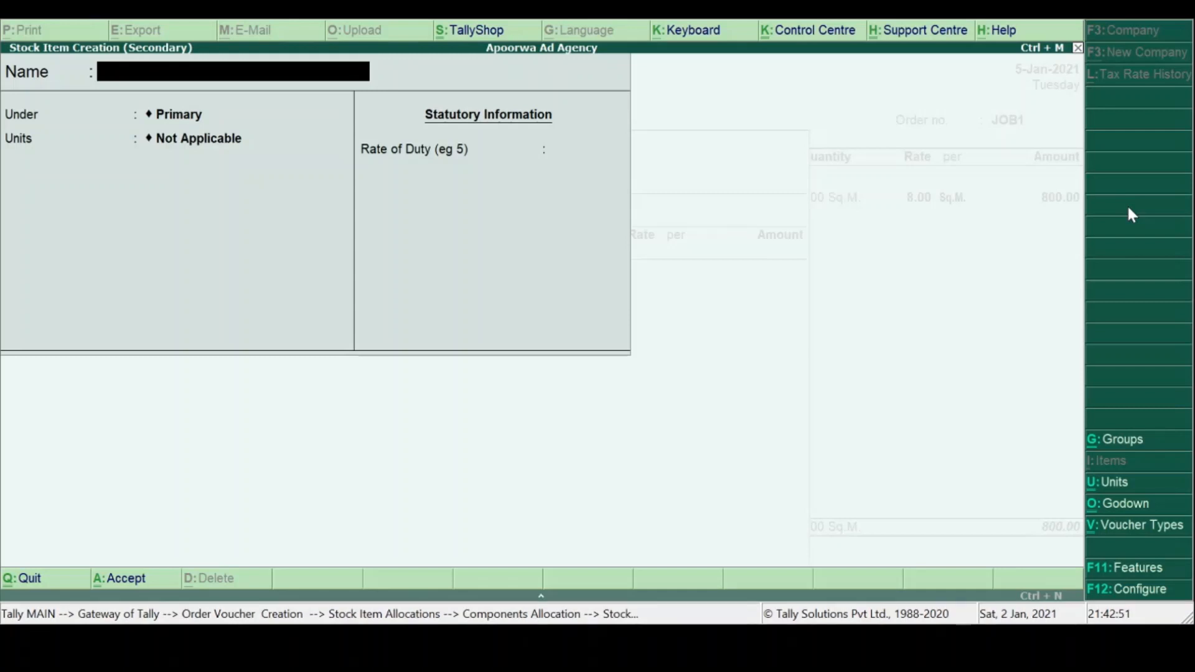
text(Flex Roll)
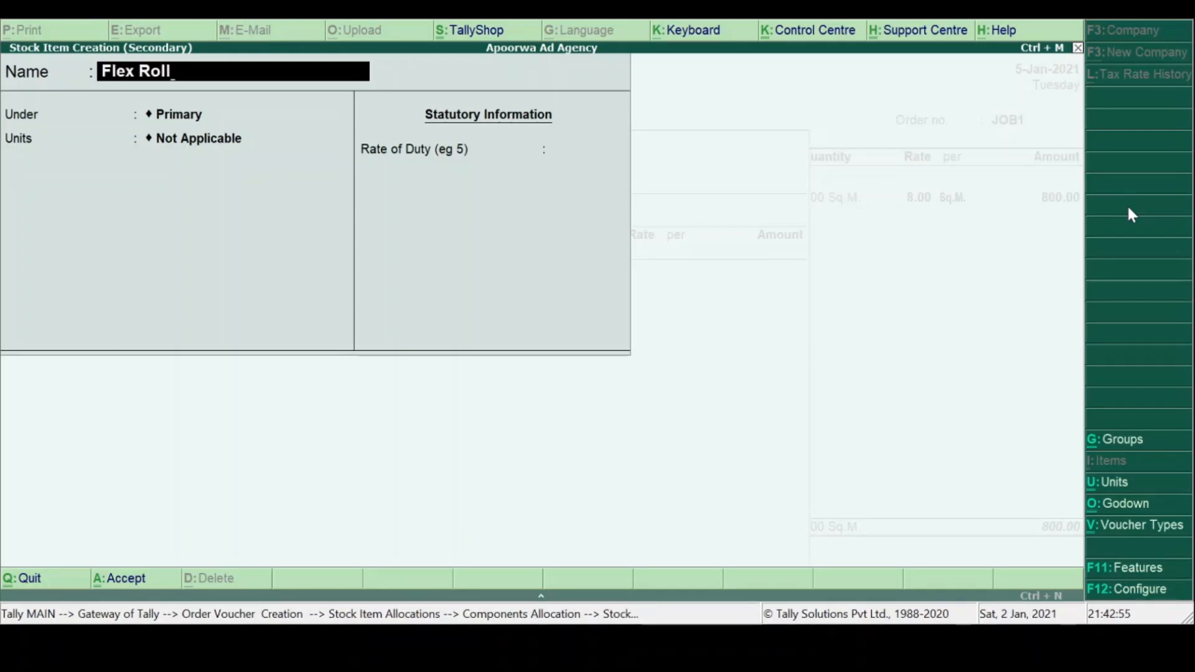
key(Return)
key(Return)
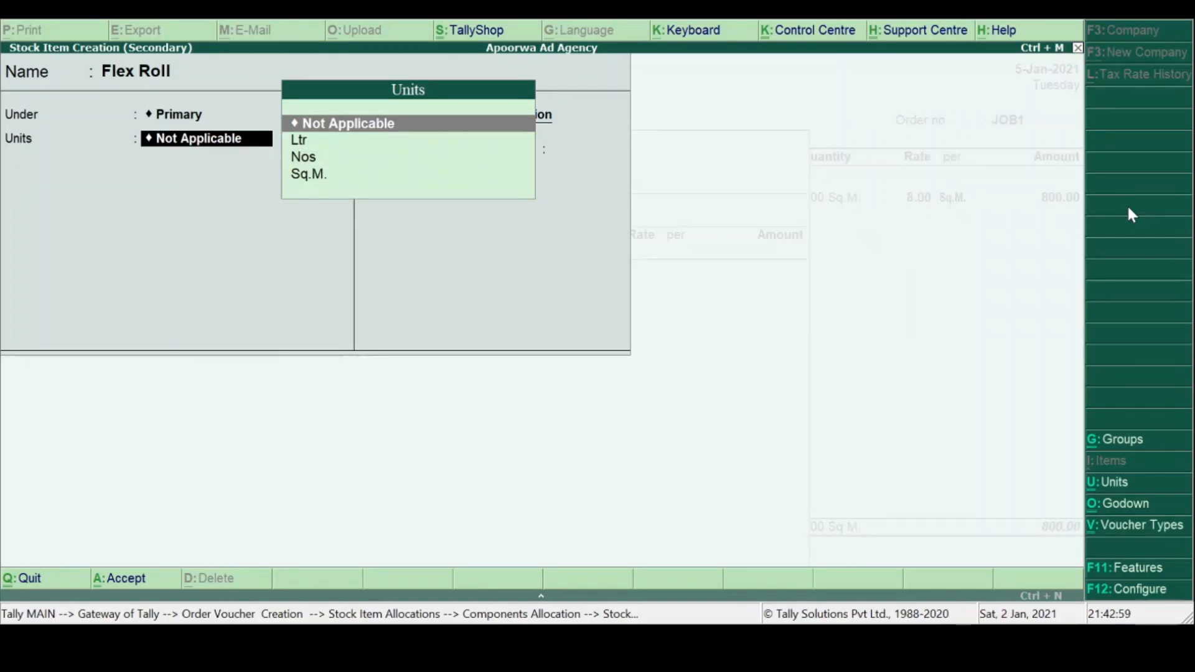
key(Down)
key(Down)
key(Down)
key(Return)
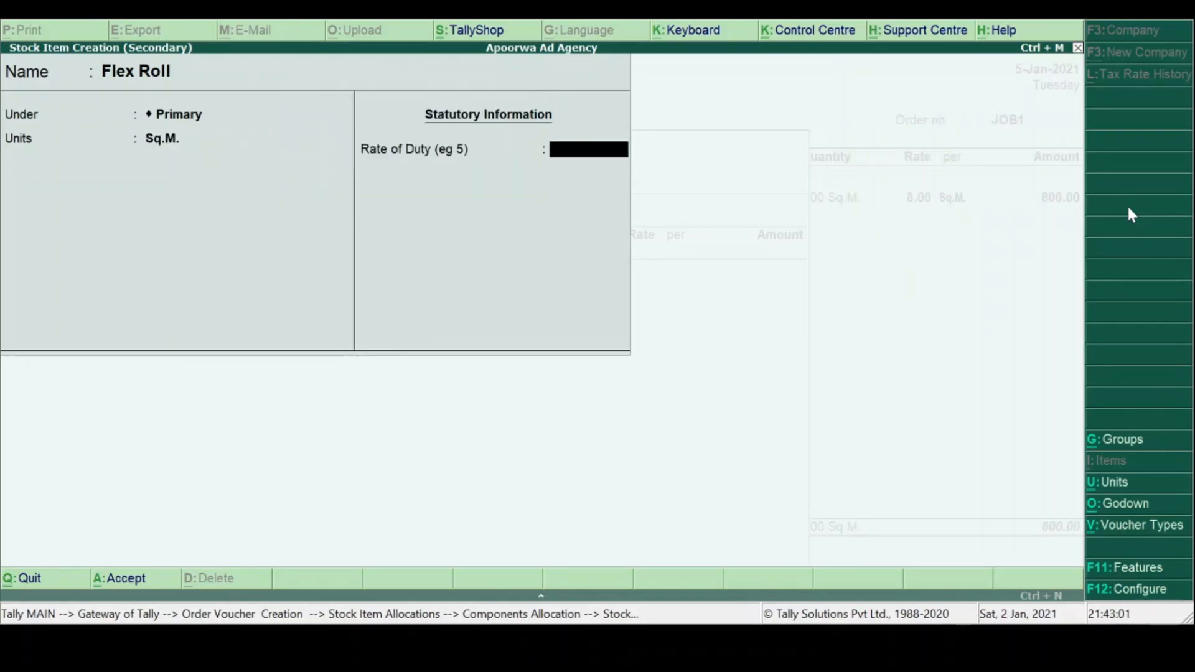
key(Return)
key(Return)
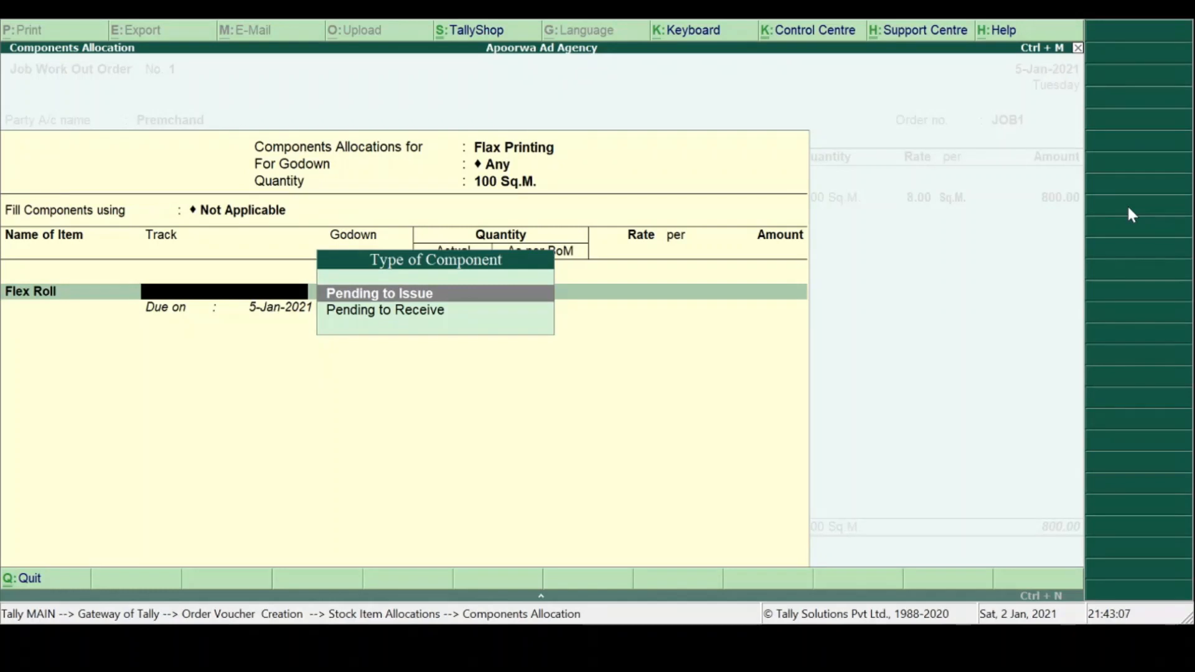
Step: Track the Flex Roll component as Pending to Issue, due in 2 Days, with godown Any
key(Return)
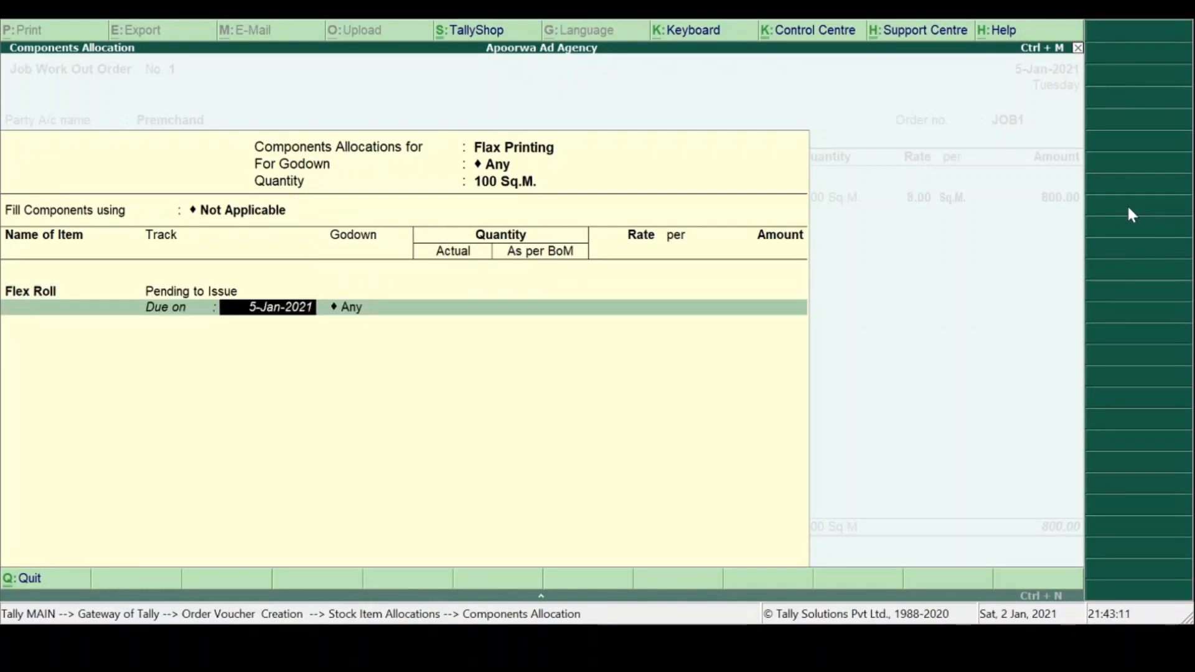
text(2)
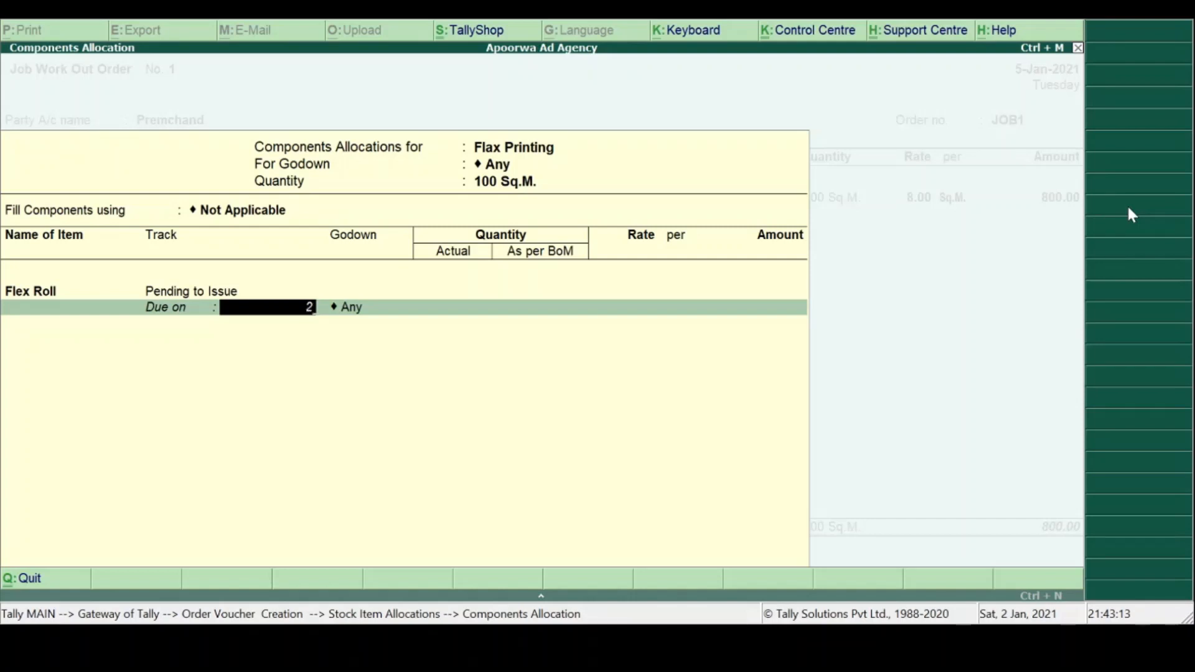
key(Return)
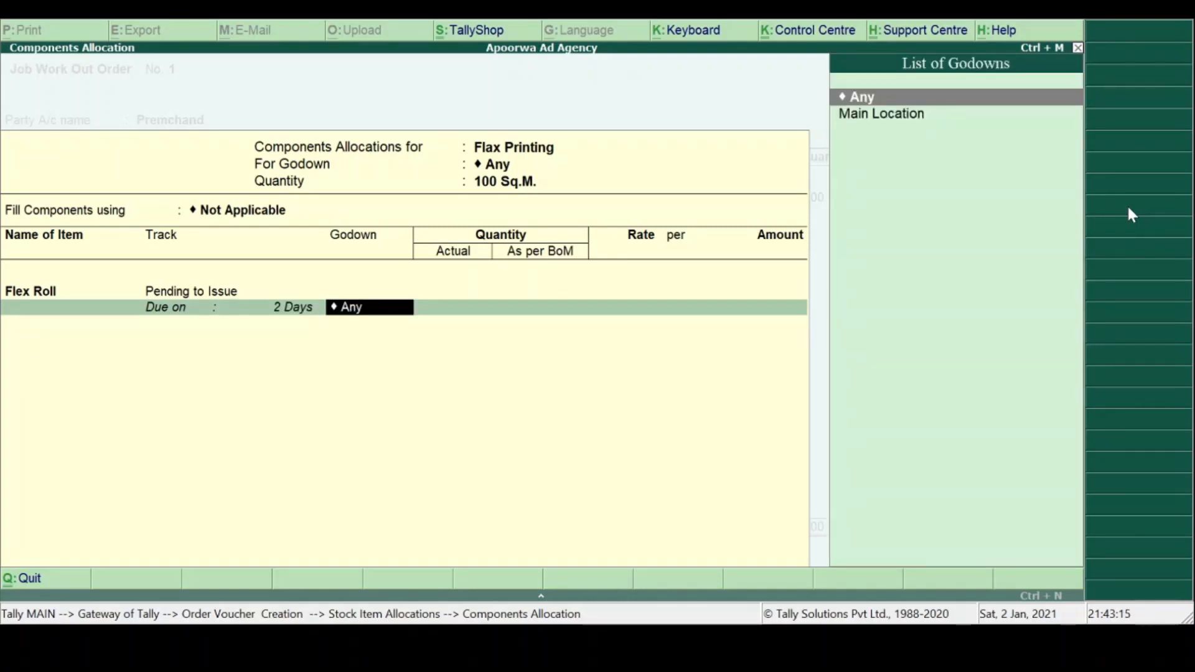
key(Return)
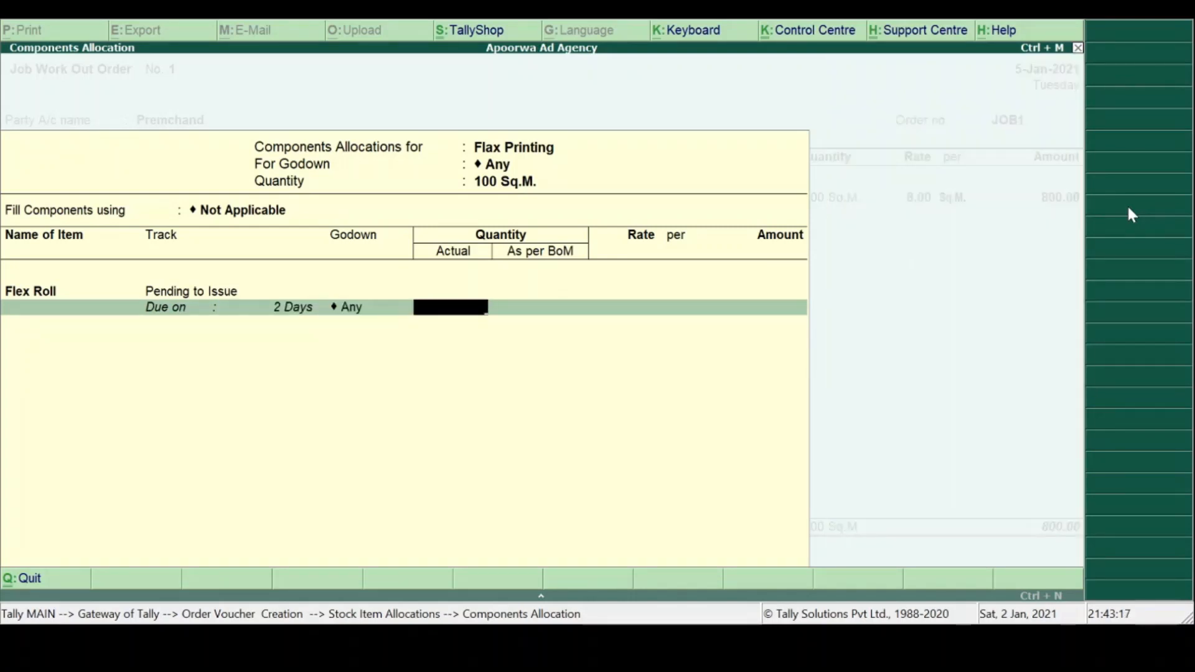
Step: Set the Flex Roll component's quantity to 100 Sq.M. at a rate of 5.00 and finish its allocation
text(100)
key(Return)
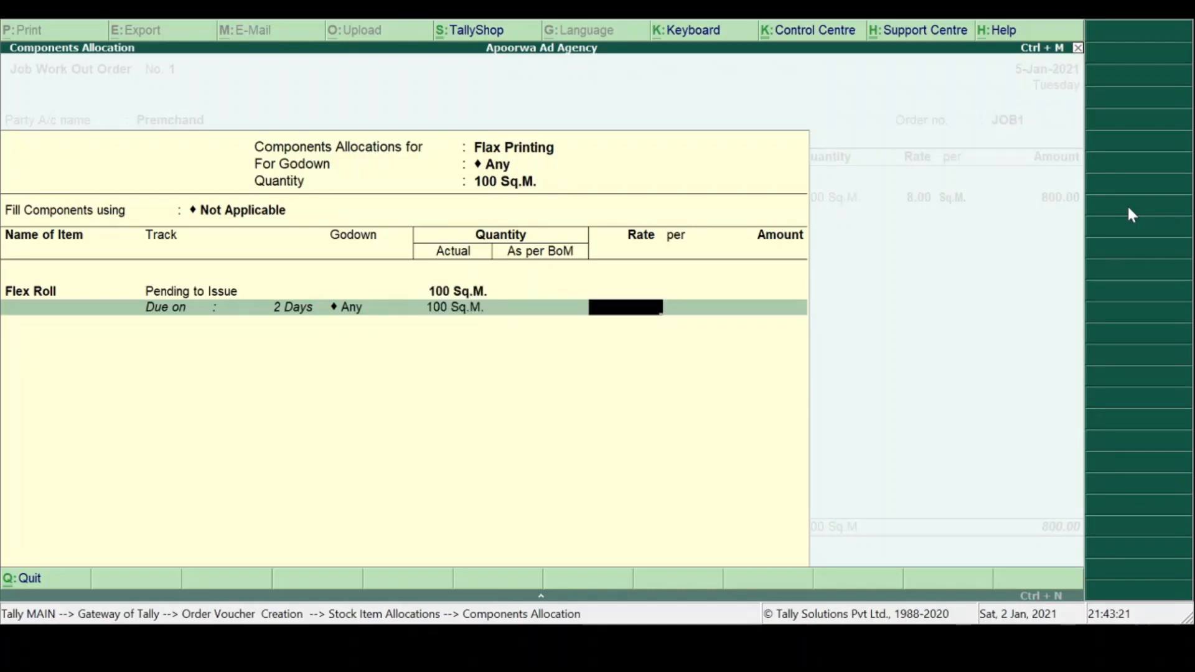
text(5)
key(Return)
key(Return)
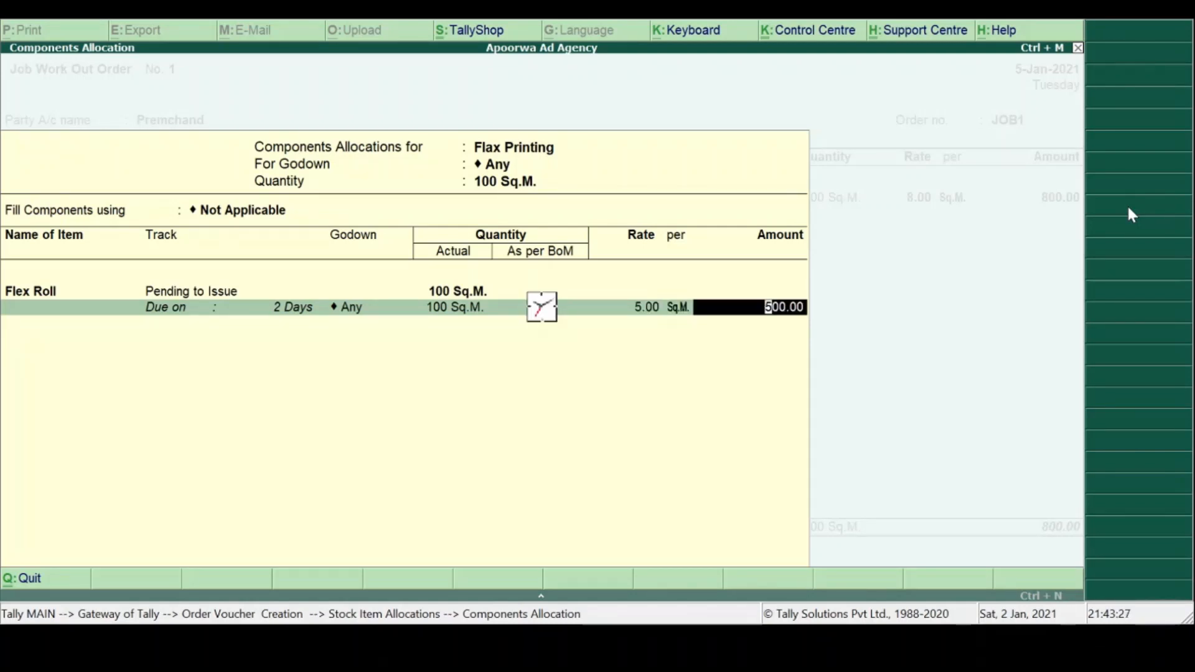
key(Return)
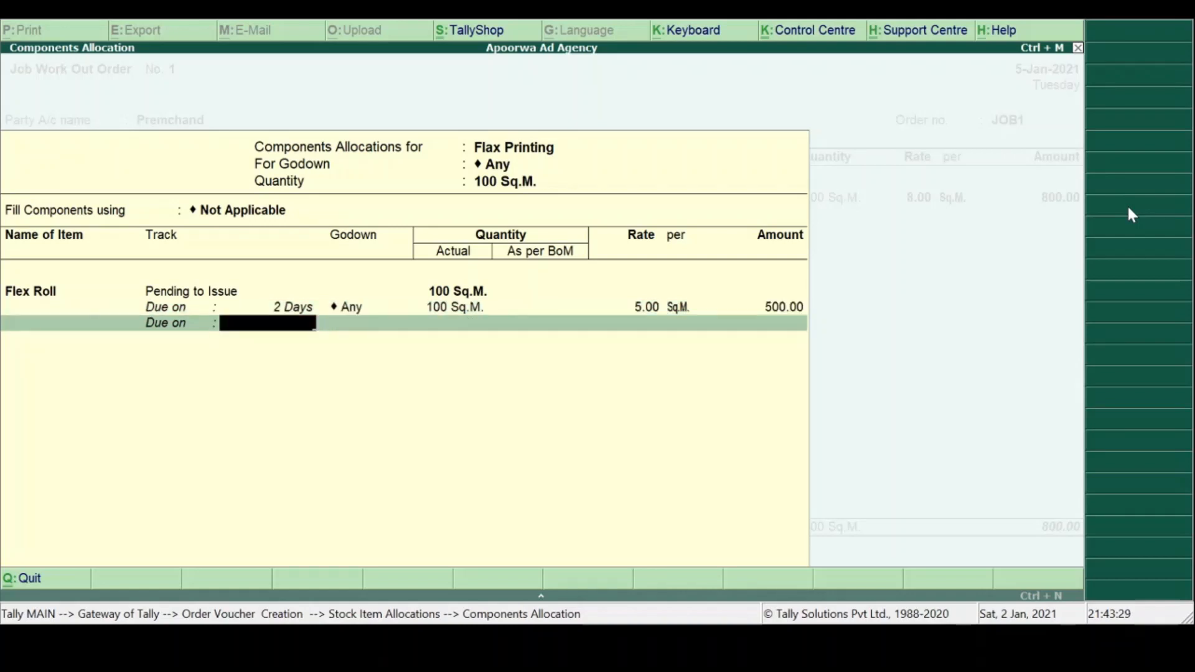
key(Return)
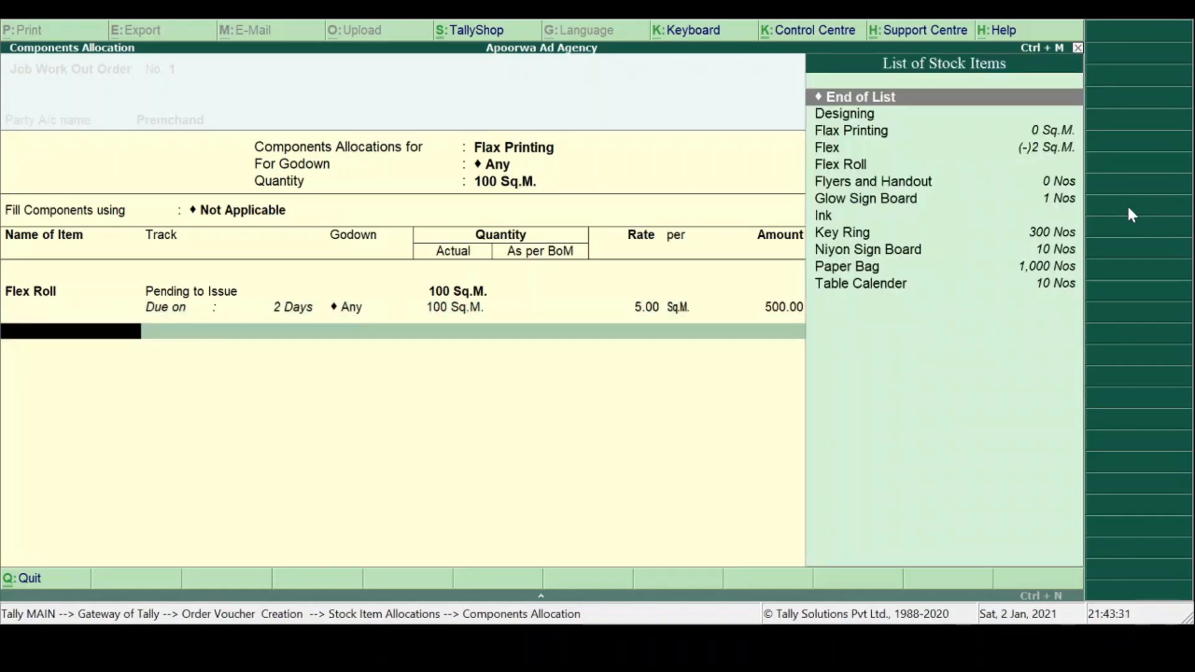
Step: Add Designing as a component tracked as Pending to Issue, keeping the due date 5-Jan-2021 and godown Any
key(Down)
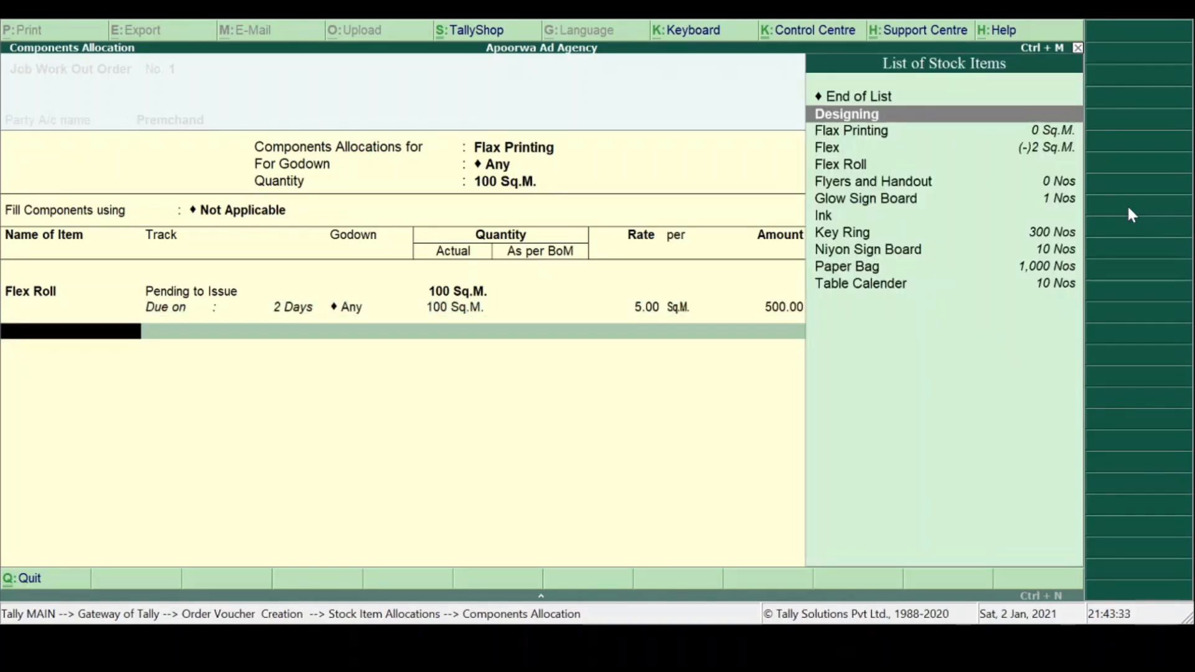
key(Return)
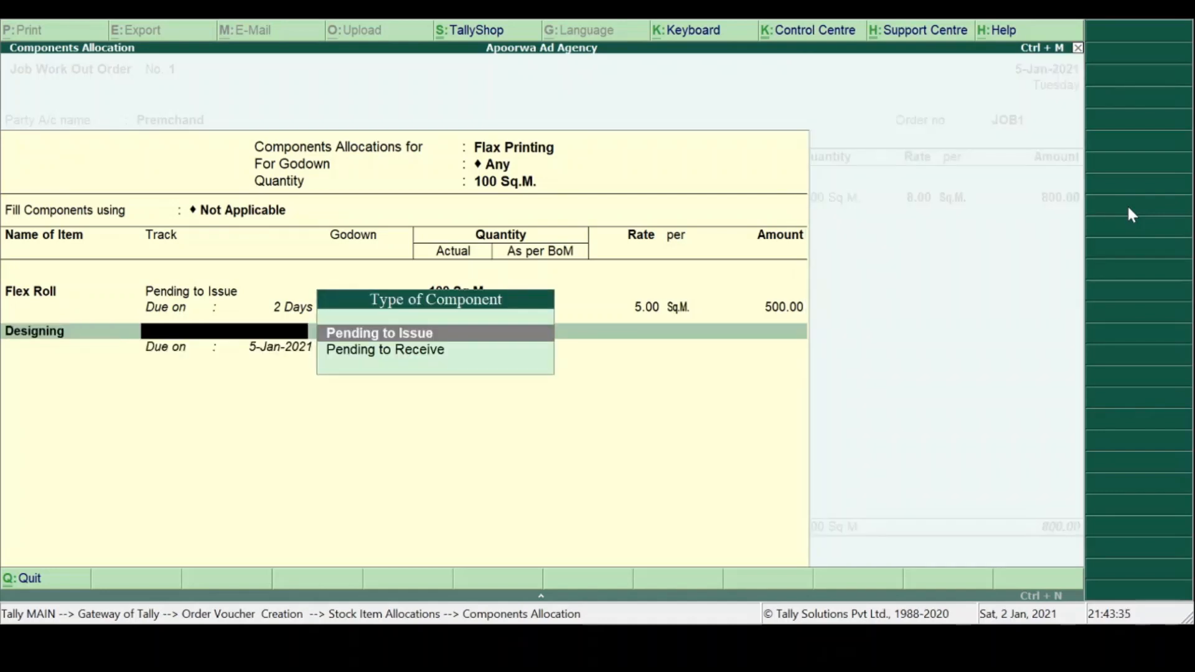
key(Return)
key(Return)
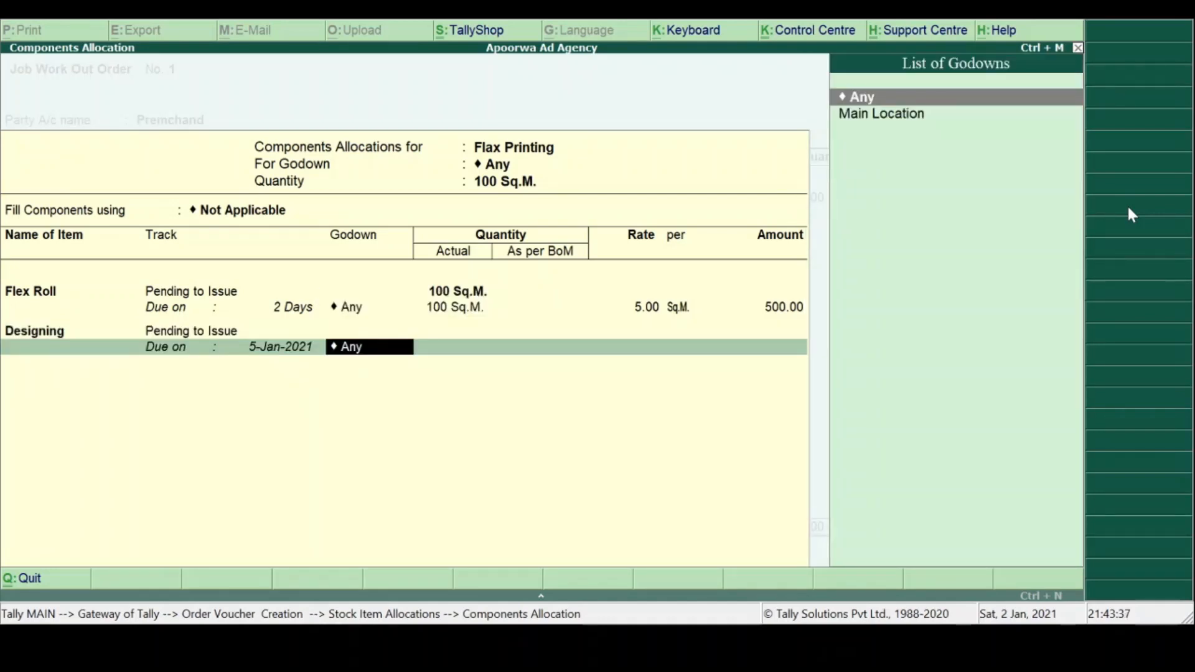
key(Return)
Step: Set the Designing component's quantity to 1 Nos at a rate of 500.00 and finish its allocation
text(1)
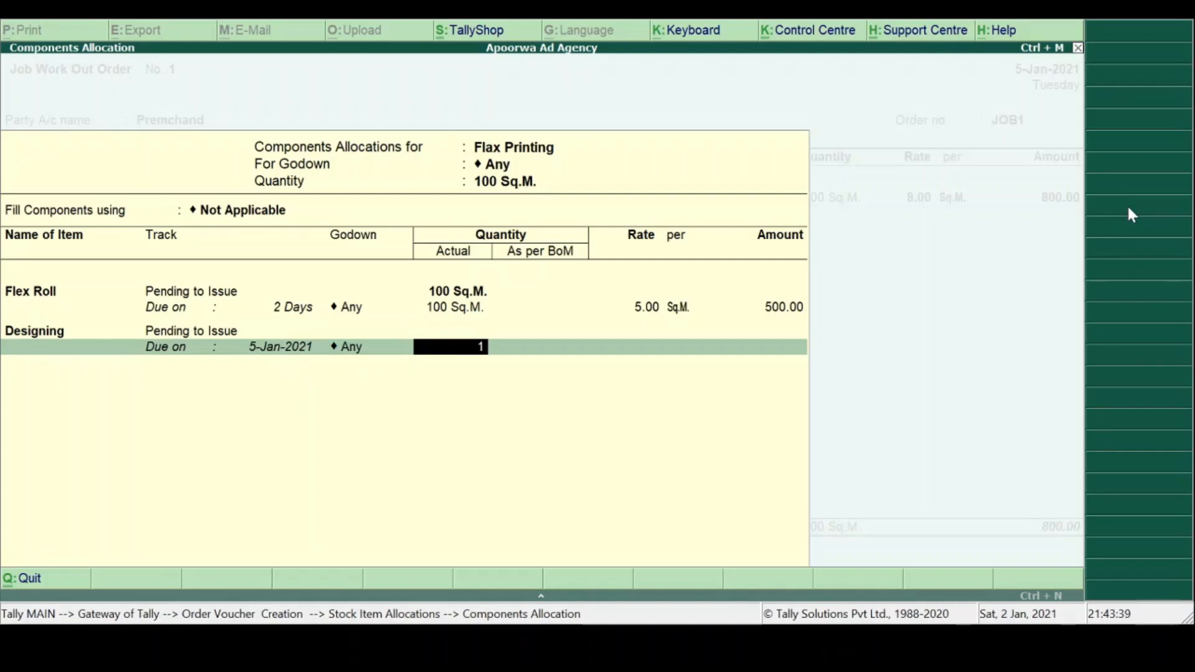
key(Return)
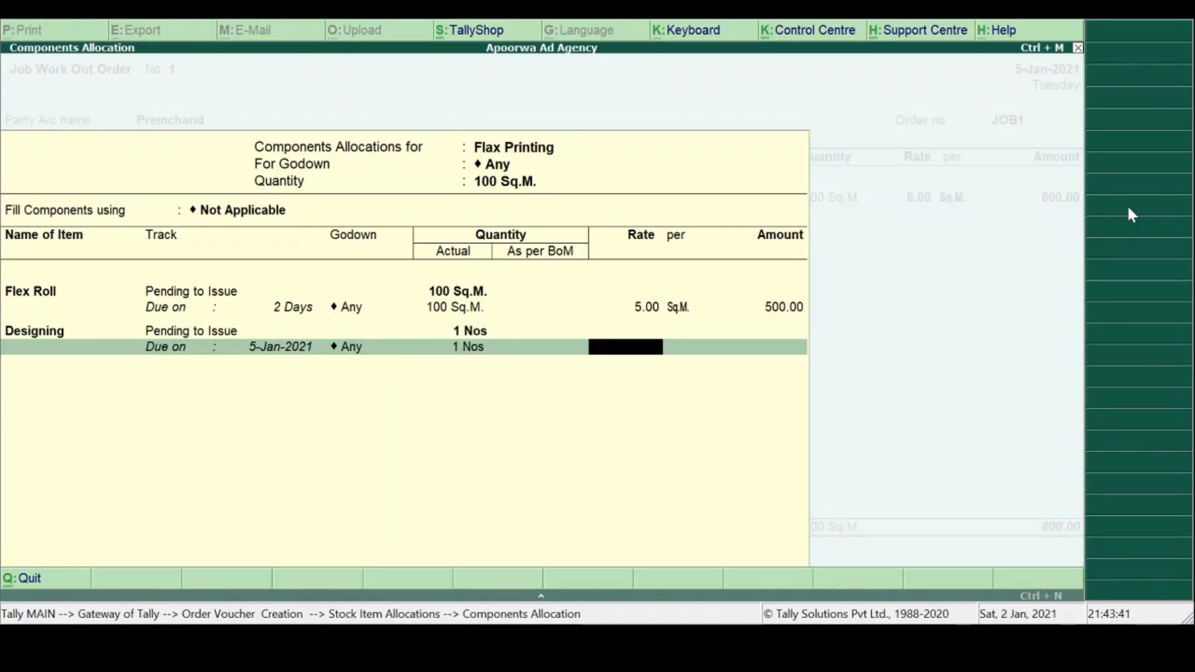
text(500)
key(Return)
key(Return)
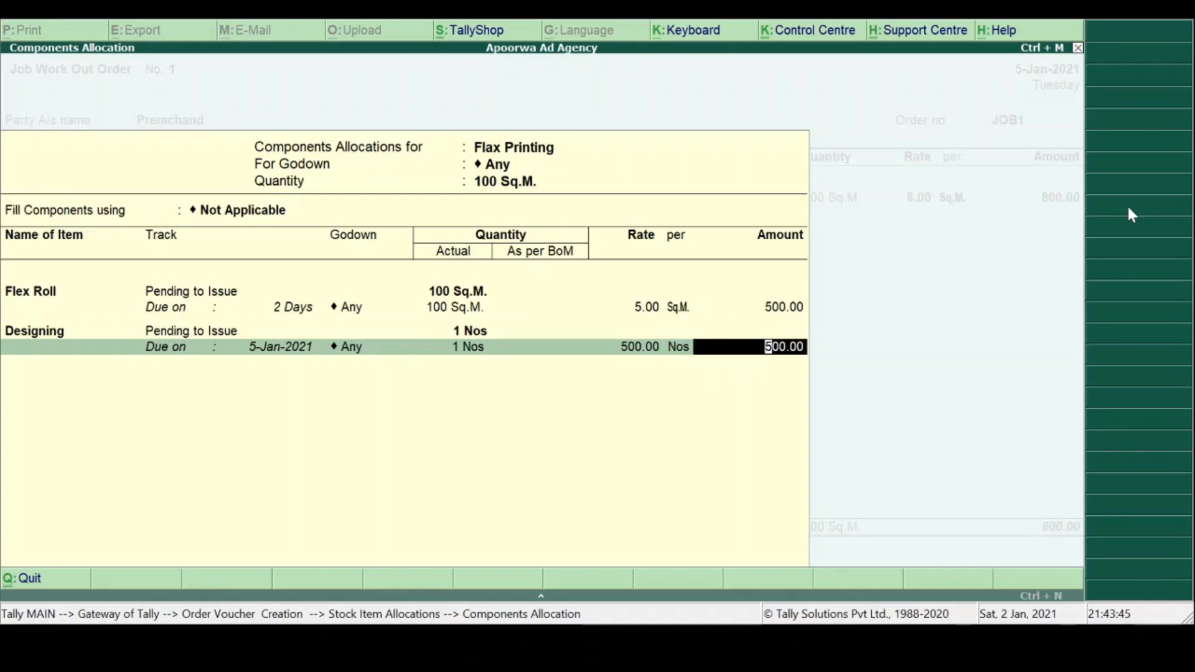
key(Return)
key(Return)
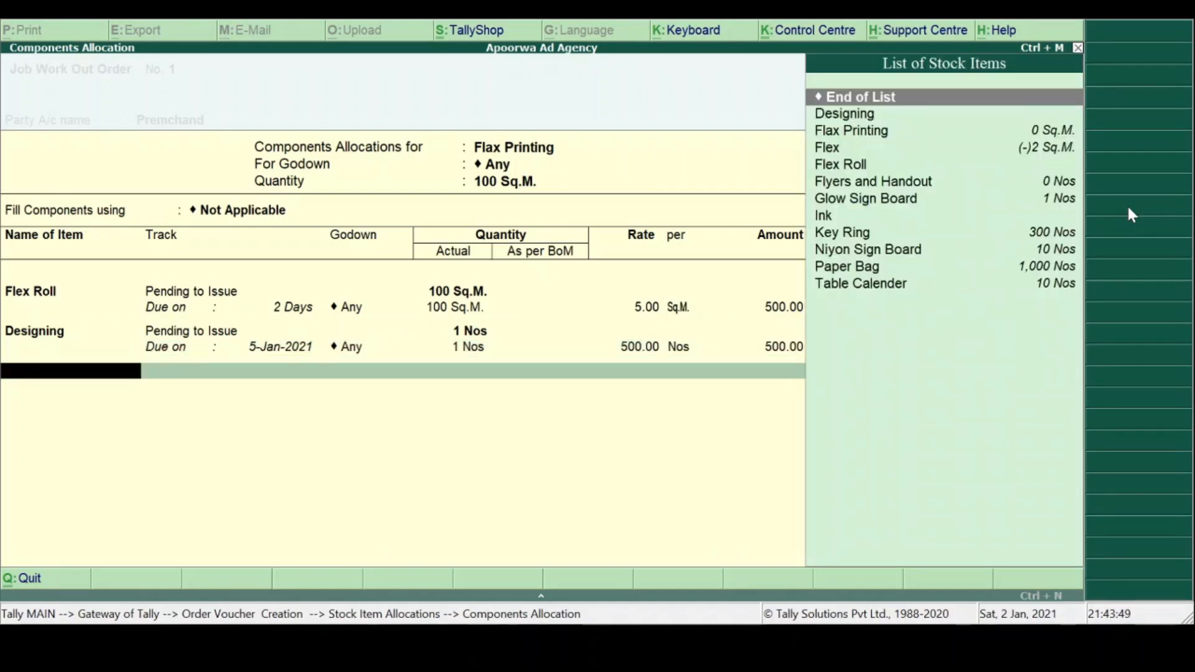
Step: Add Ink as a third component of Flax Printing, tracked as Pending to Issue
text(P)
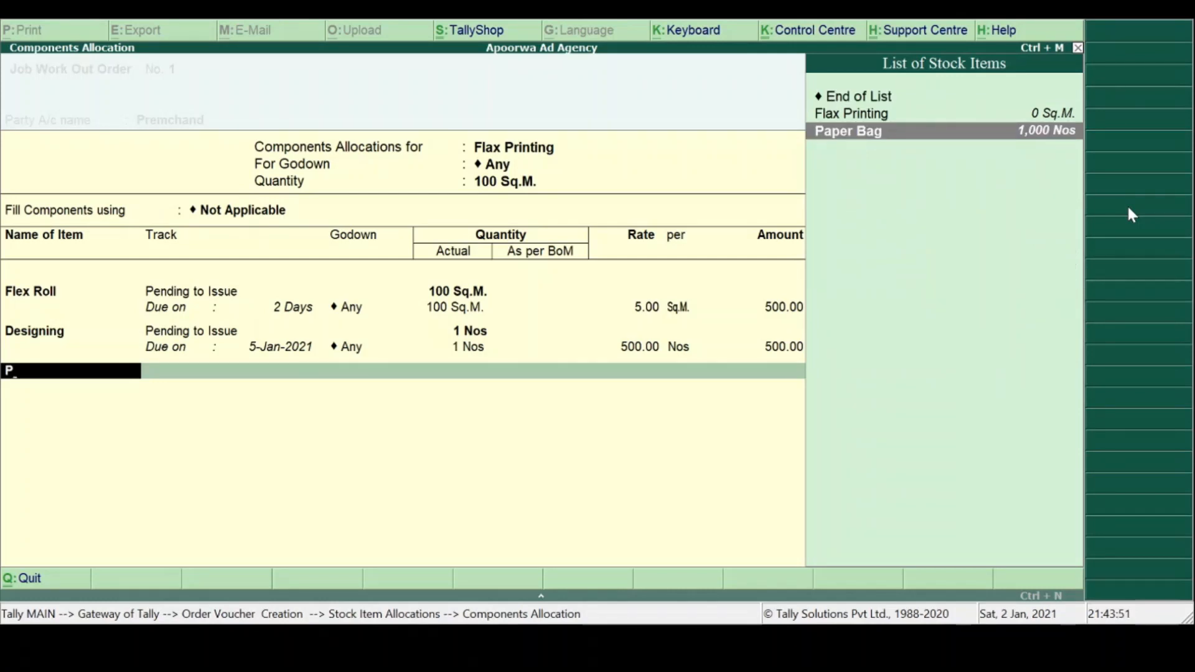
key(BackSpace)
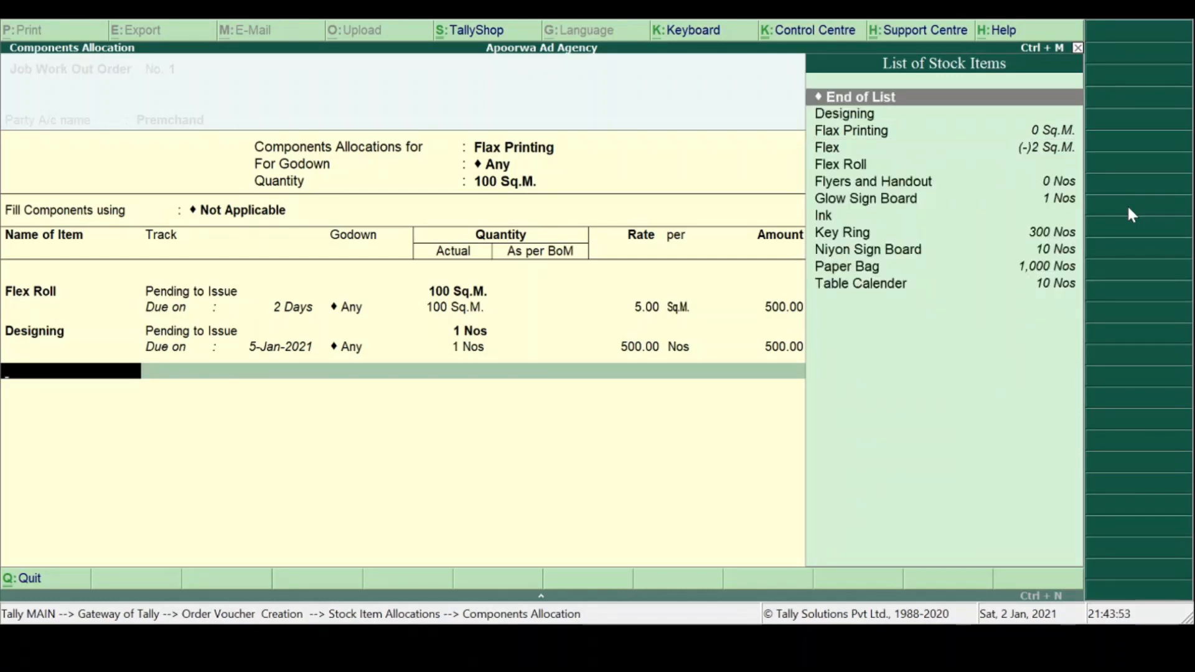
text(In)
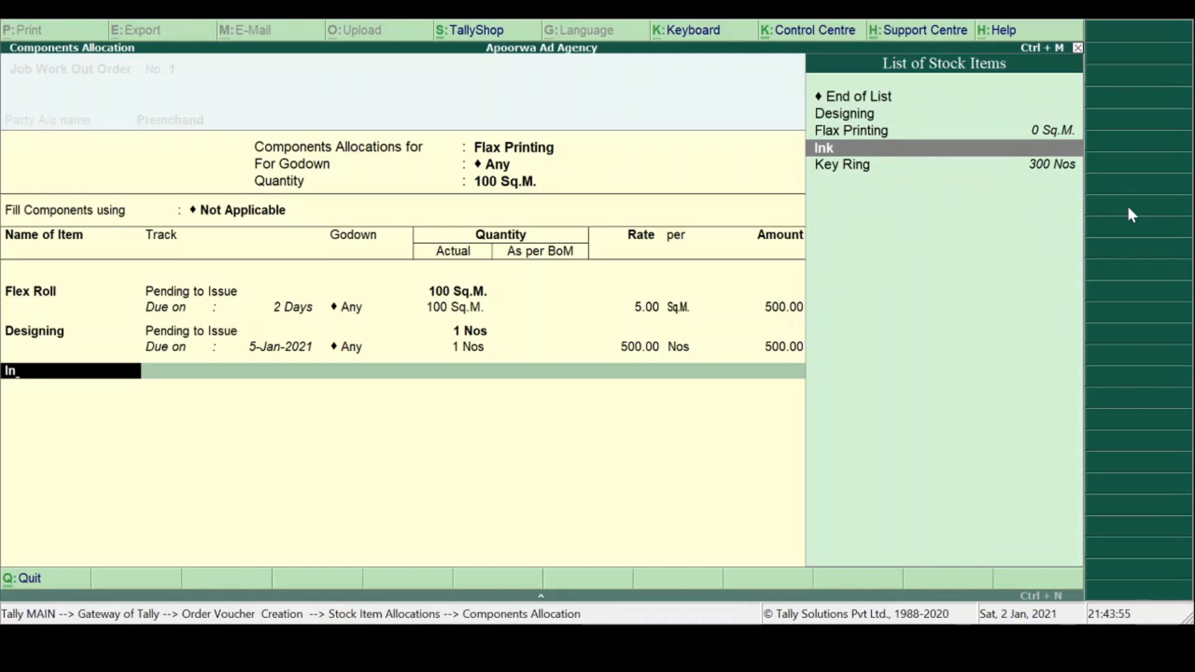
key(Return)
key(Return)
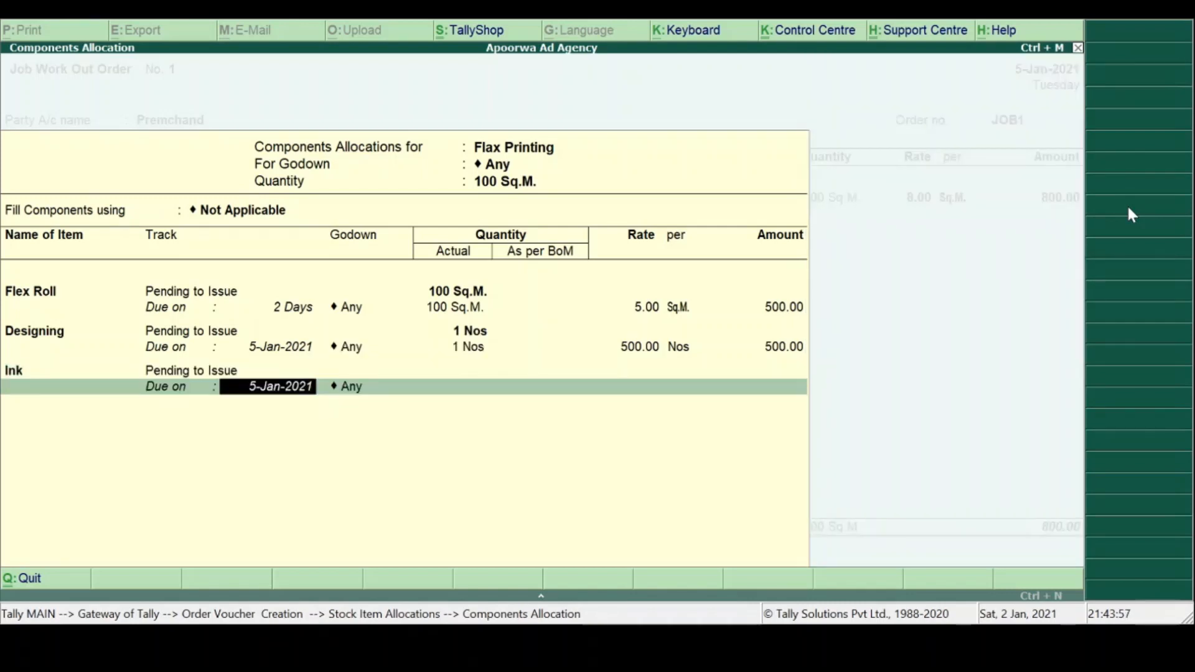
Step: Go back to the Designing component and set its due date to 2 Days, keeping its godown, quantity and rate
key(BackSpace)
key(BackSpace)
key(BackSpace)
key(BackSpace)
key(BackSpace)
key(BackSpace)
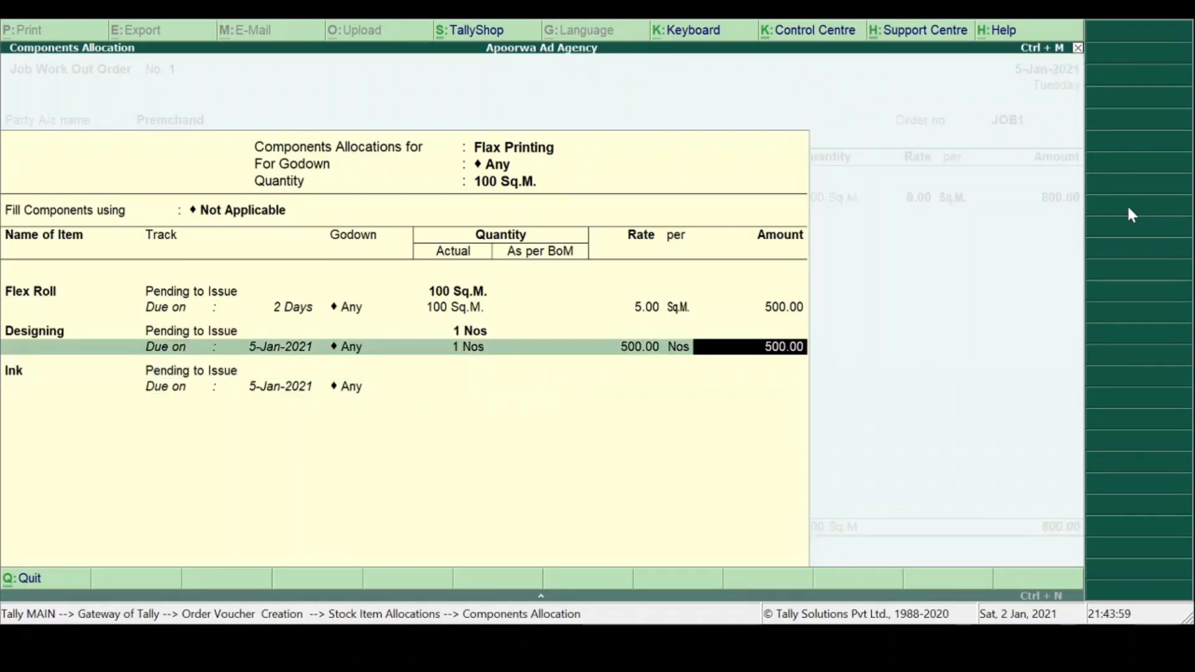
key(BackSpace)
key(BackSpace)
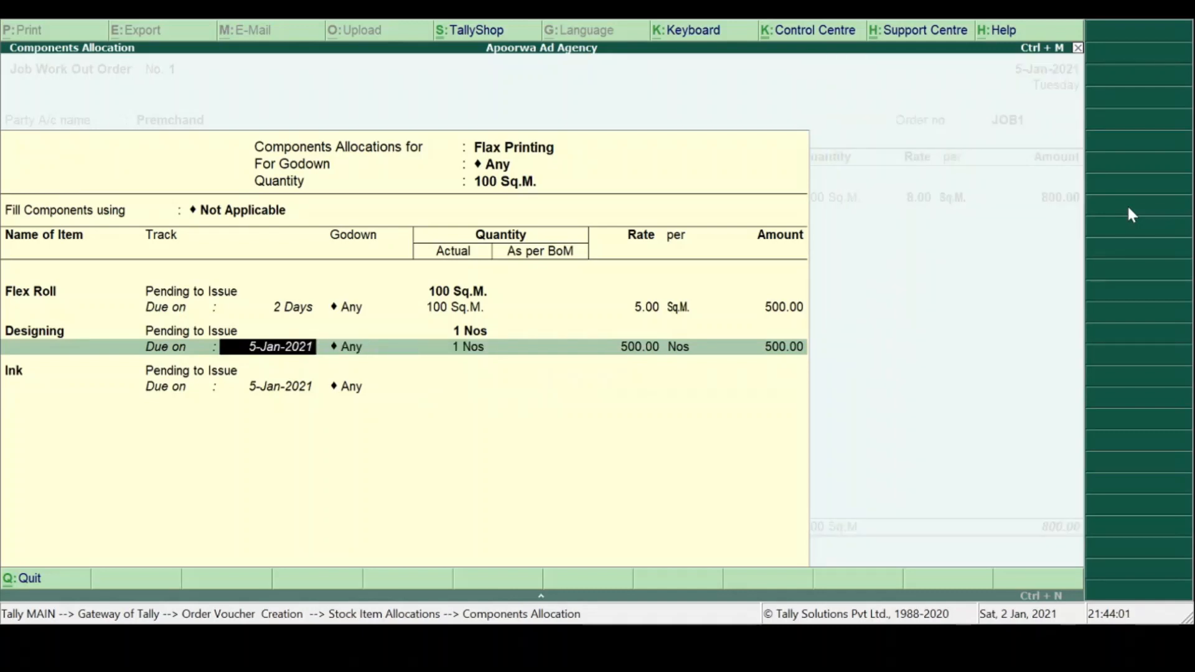
text(2)
key(Return)
key(Return)
key(Return)
key(Return)
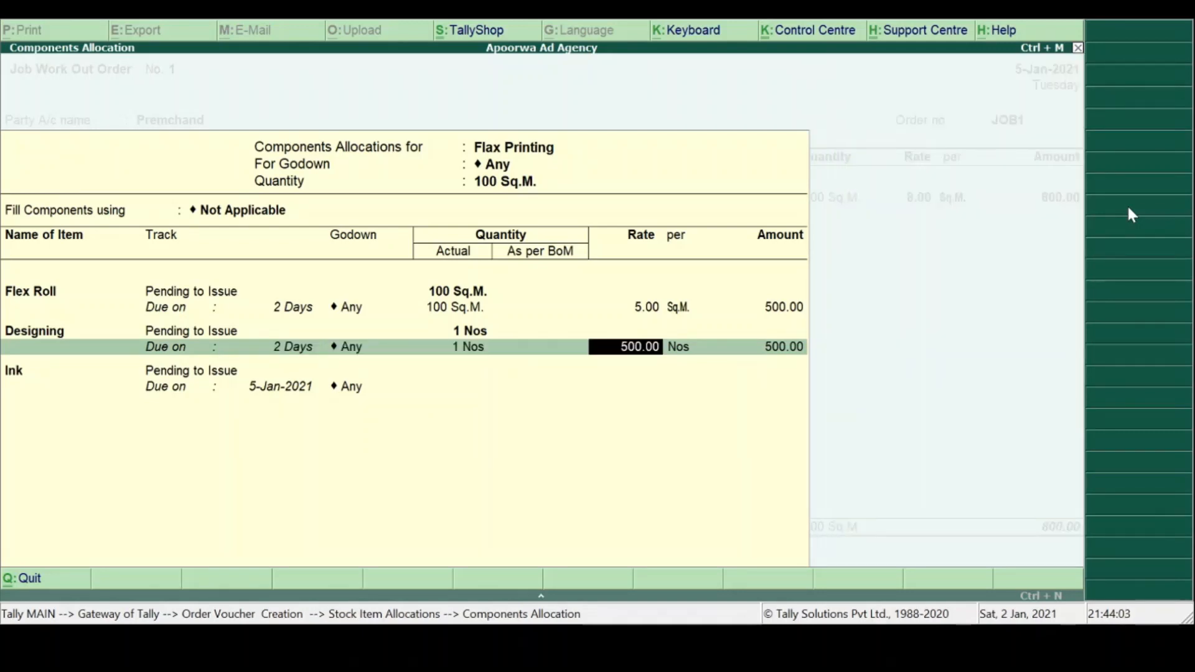
key(Return)
key(Return)
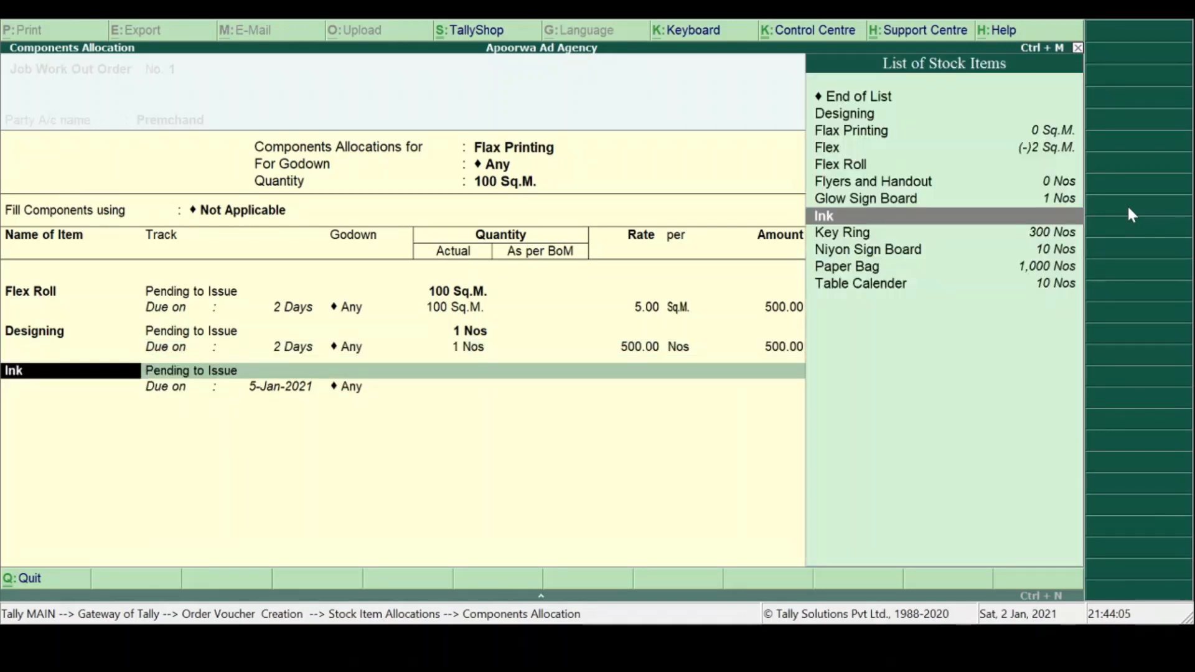
Step: Set the Ink component's due date to 7-Jan-2020 with godown Any
key(Return)
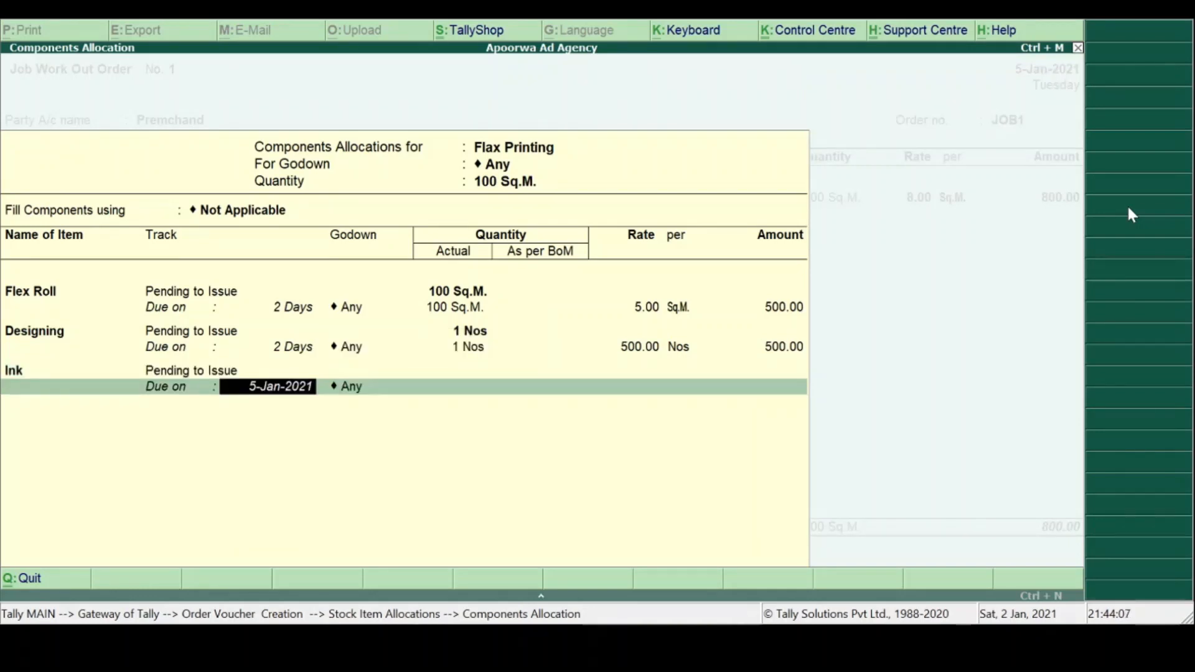
text(7 jan)
key(Return)
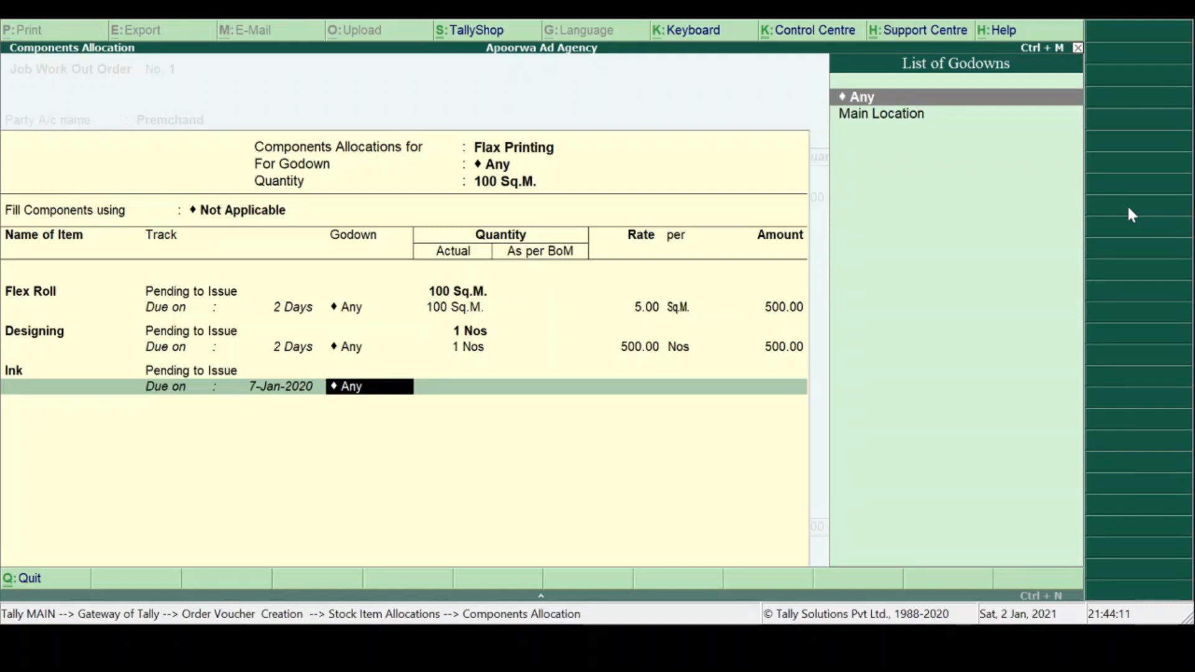
key(Return)
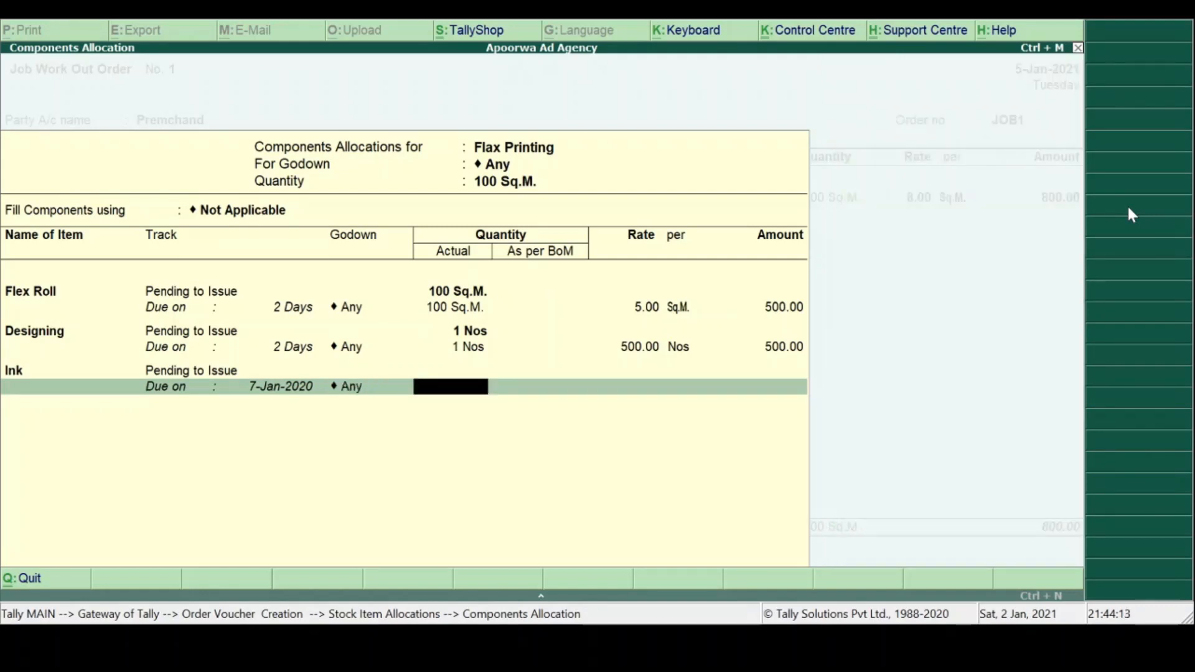
Step: Set the Ink component's quantity to 2 Ltr at a rate of 750.00 per Ltr and finish its allocation
text(1)
key(Return)
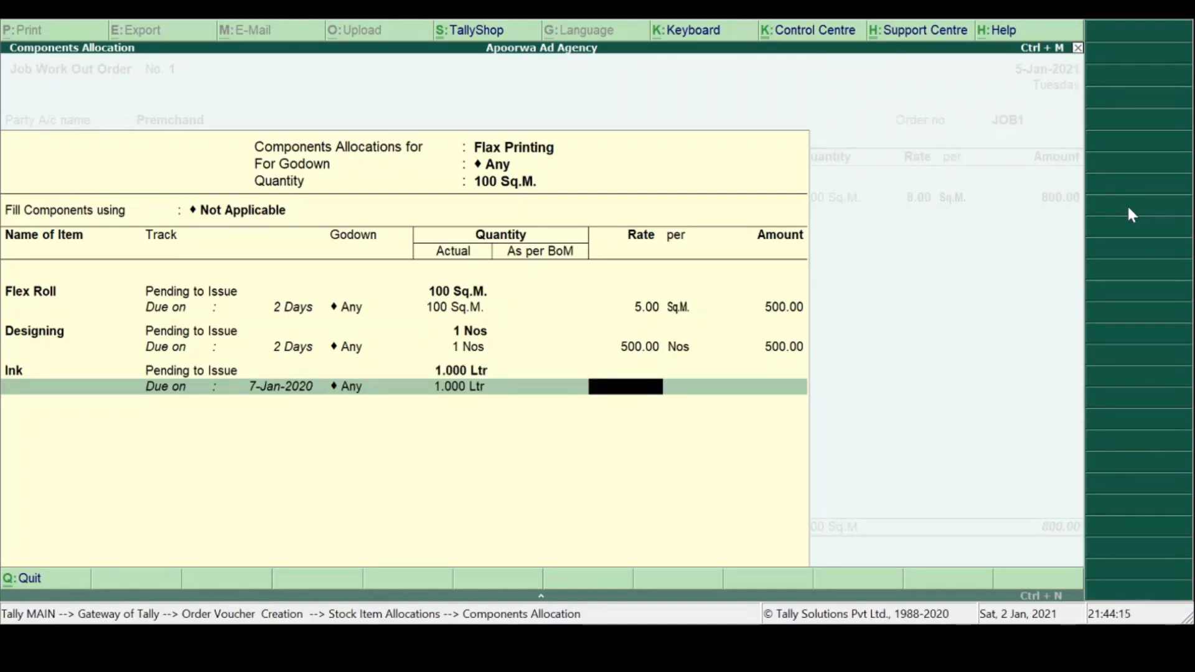
key(BackSpace)
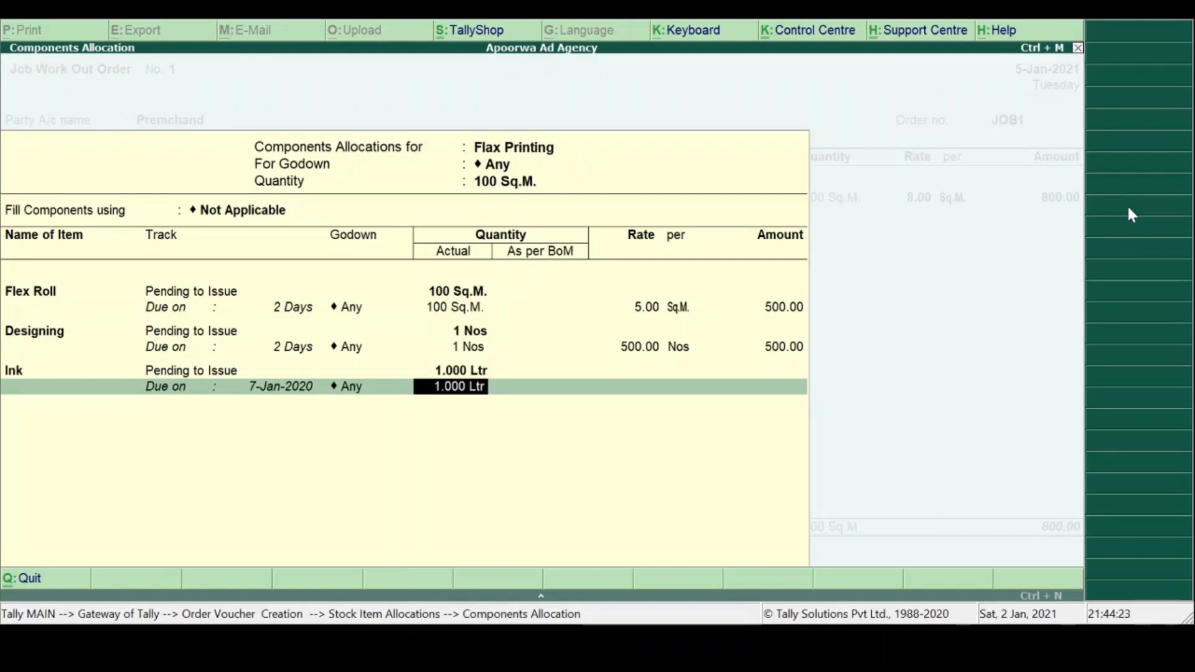
text(2)
key(Return)
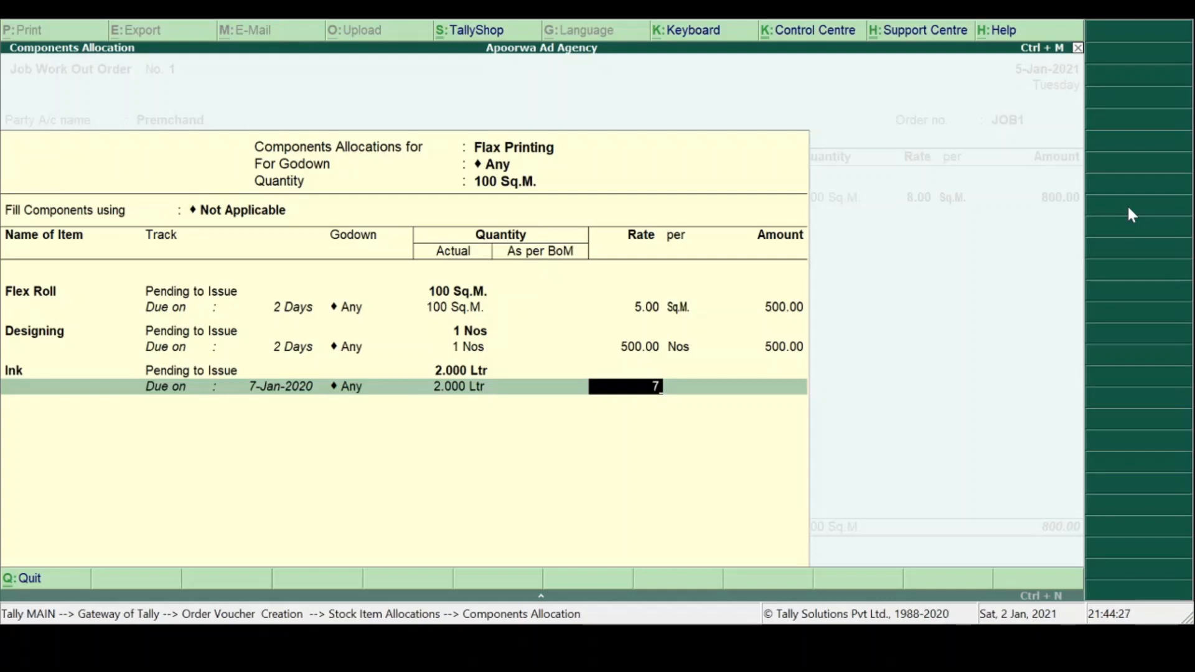
text(750)
key(Return)
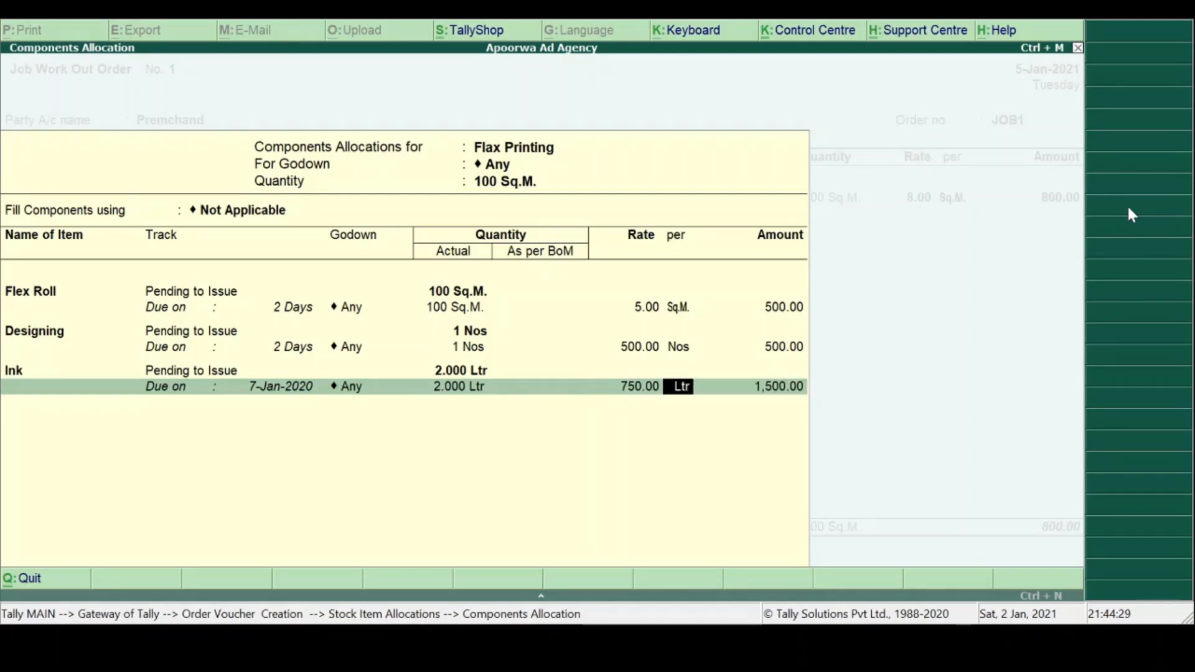
key(Return)
key(Return)
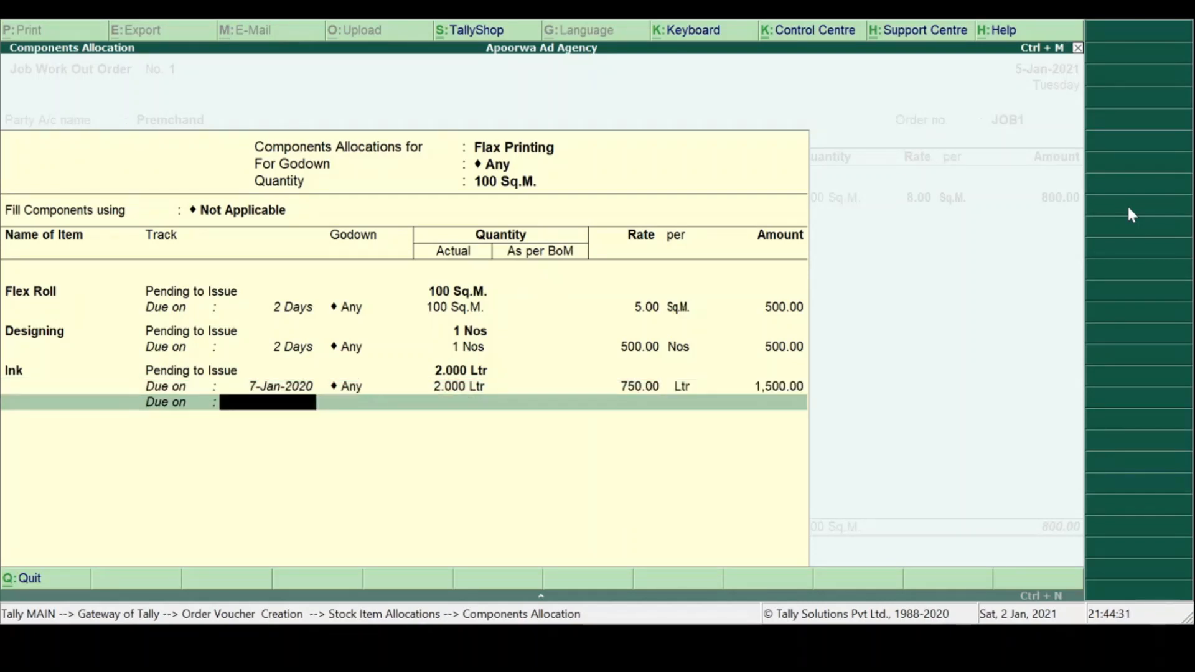
key(Return)
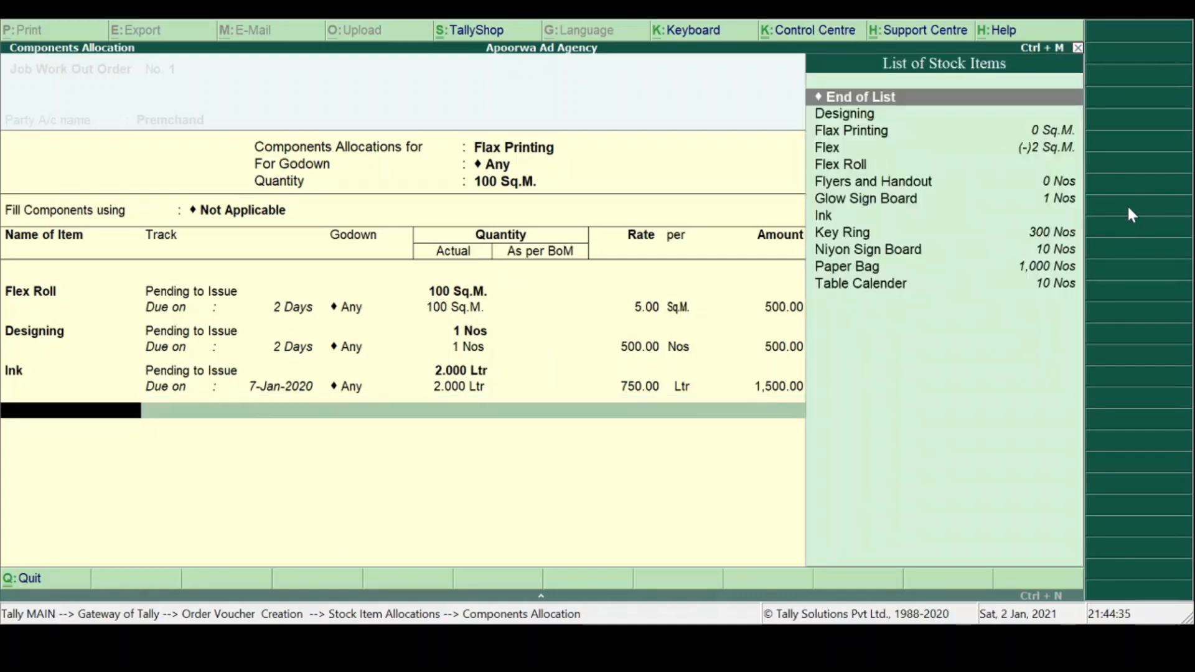
Step: Add Paper Bag as a component tracked as Pending to Issue, due in 2 Days, with godown Any
key(Down)
key(Down)
key(Down)
key(Down)
key(Down)
key(Down)
key(Down)
key(Down)
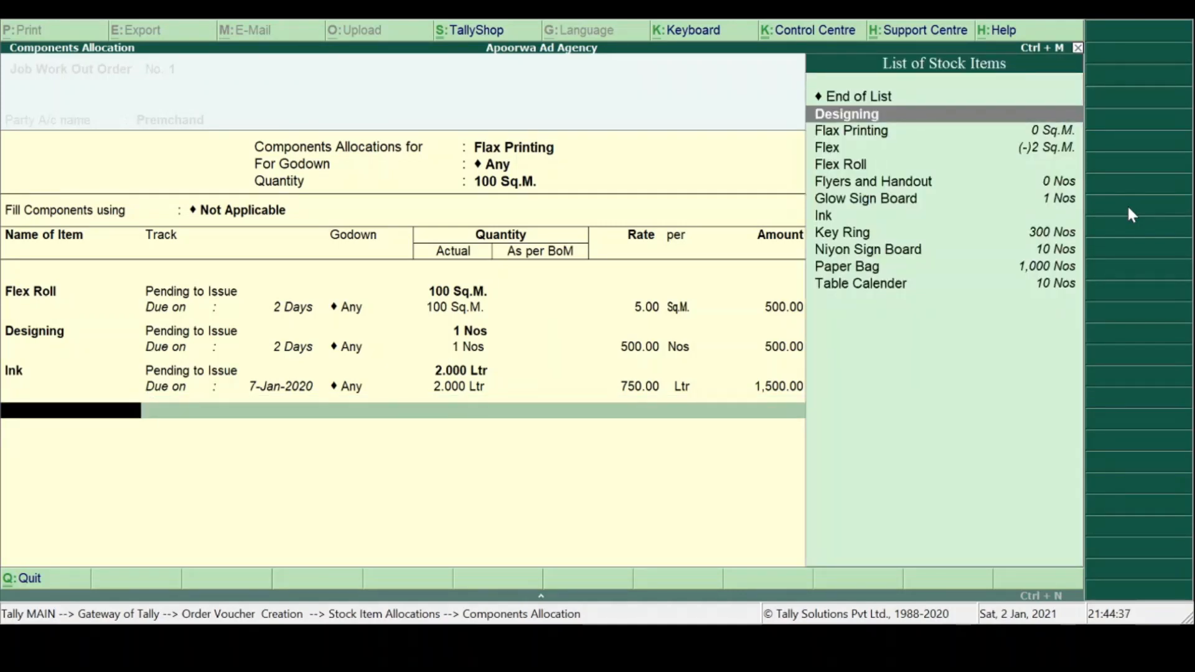
key(Down)
key(Down)
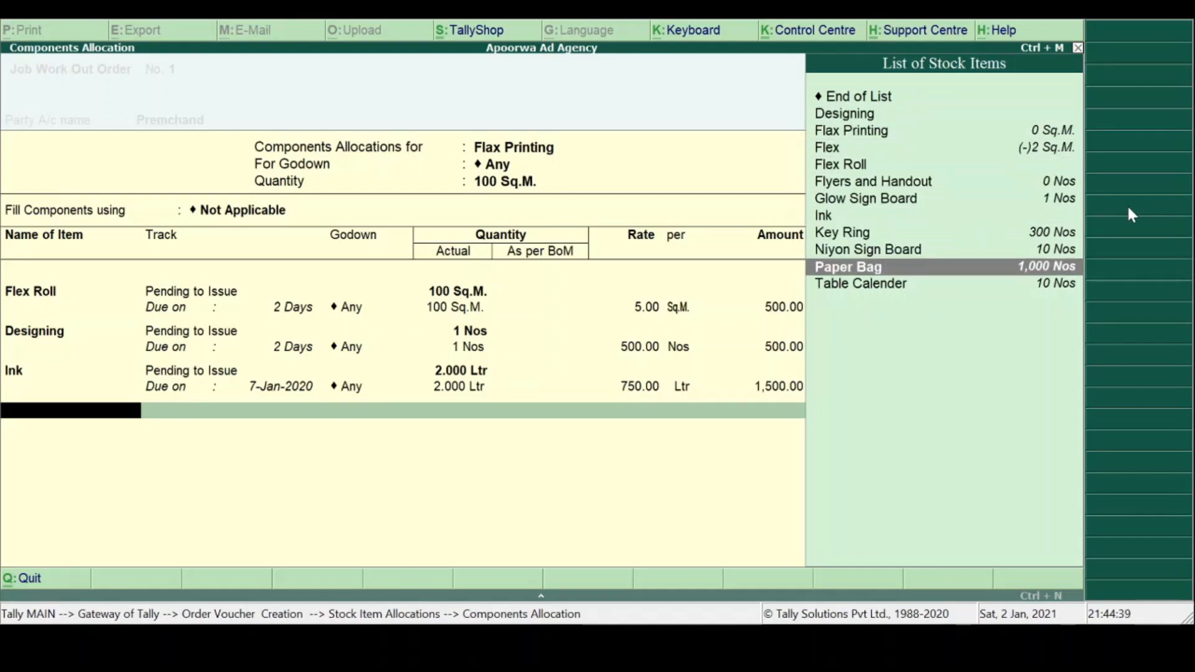
key(Return)
key(Return)
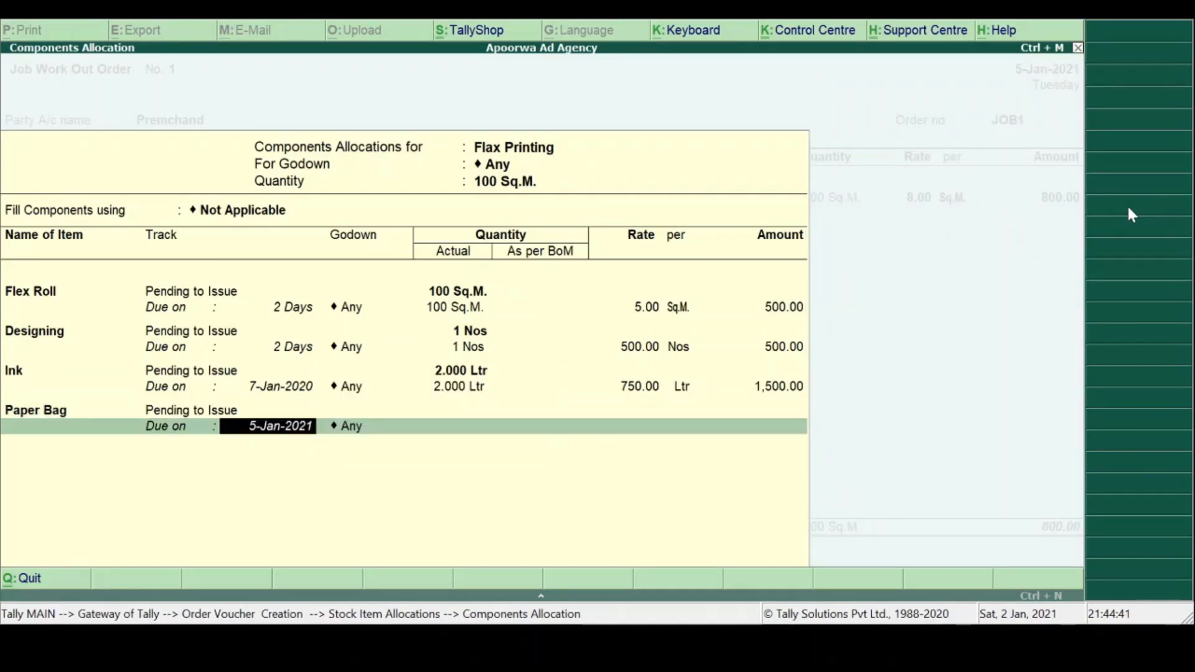
text(2)
key(Return)
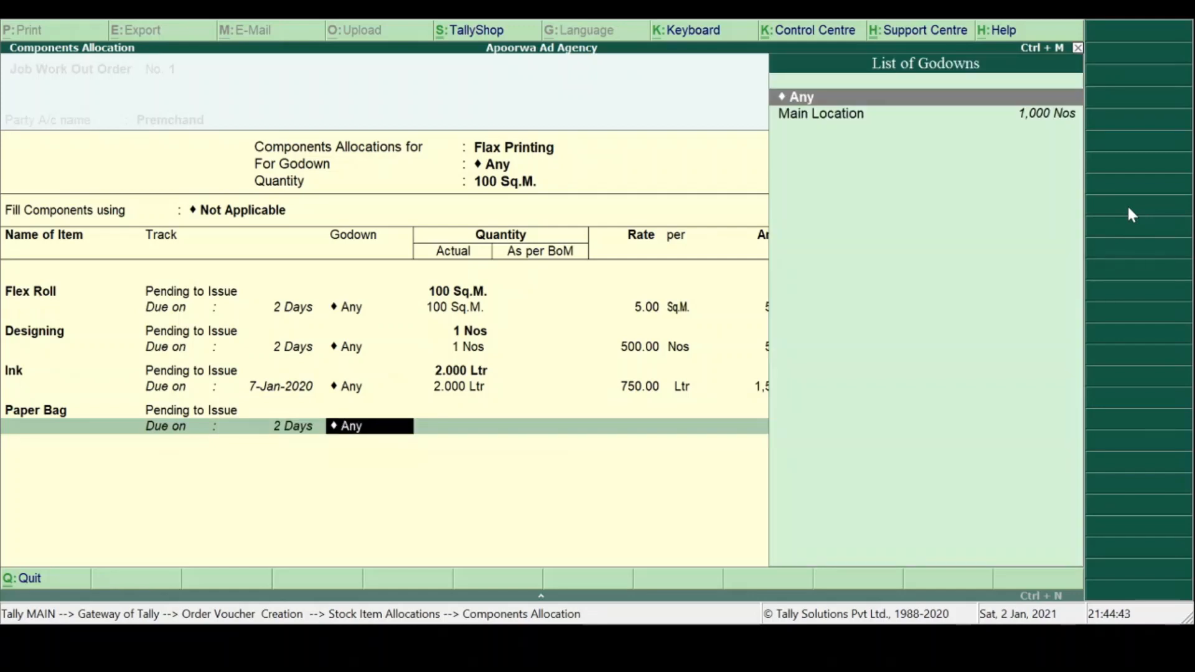
key(Return)
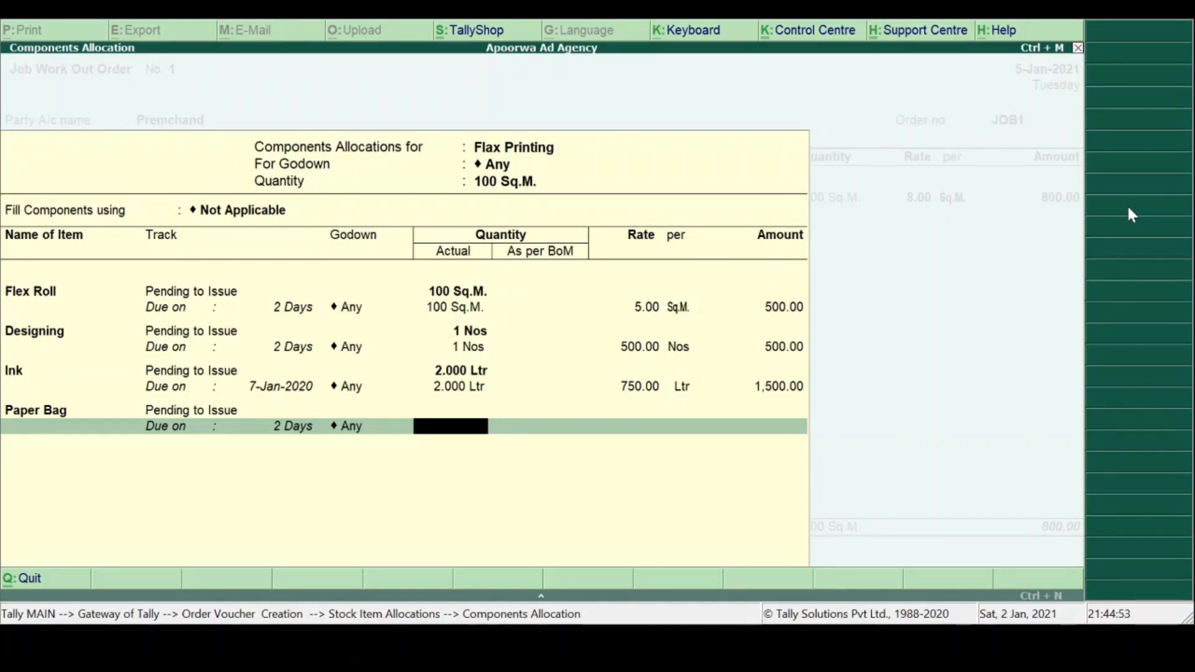
Step: Set the Paper Bag component's quantity to 4 Nos at a rate of 50.00 and finish the components allocation
text(4)
key(Return)
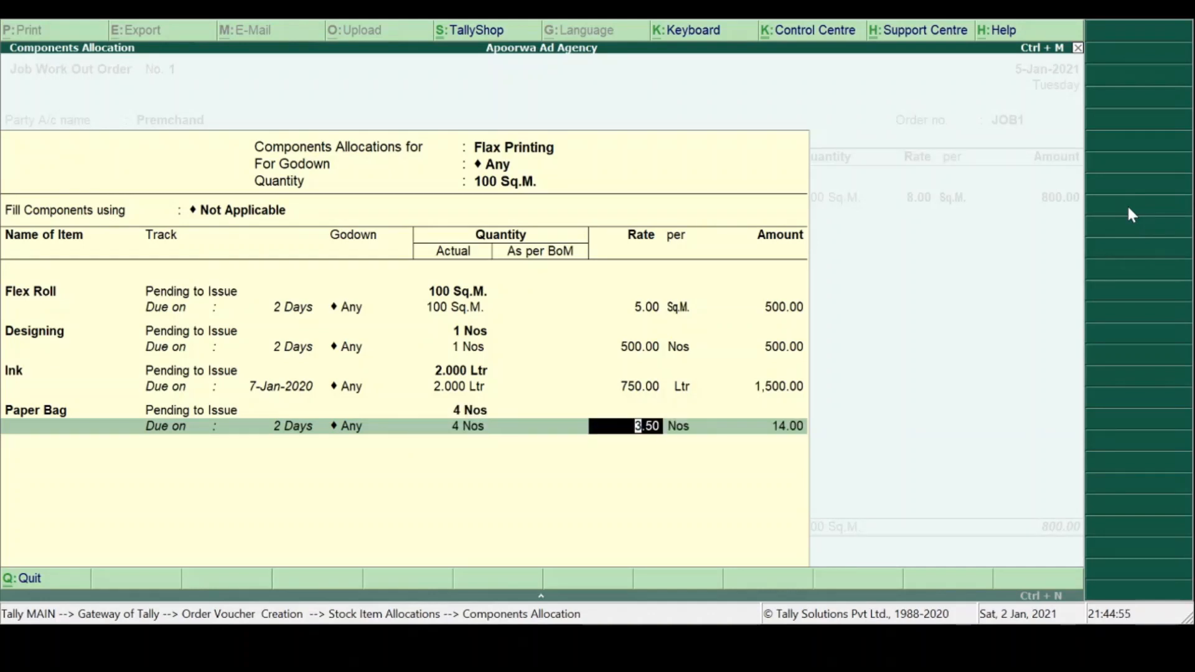
text(50)
key(Return)
key(Return)
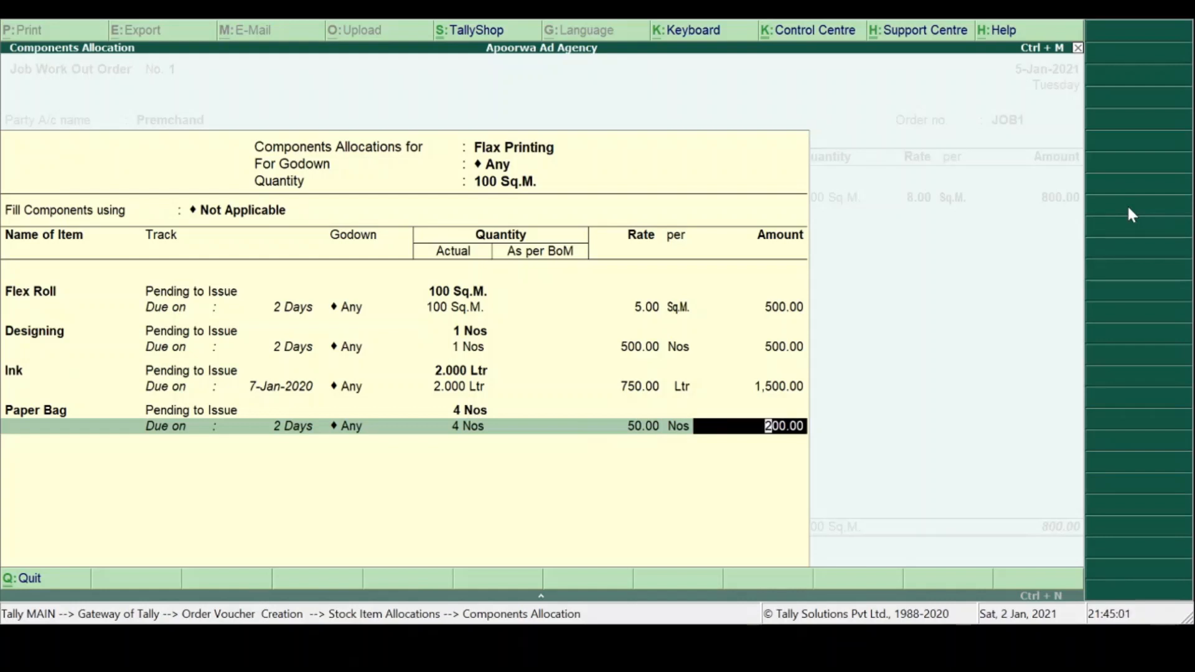
key(Return)
key(Return)
key(Return)
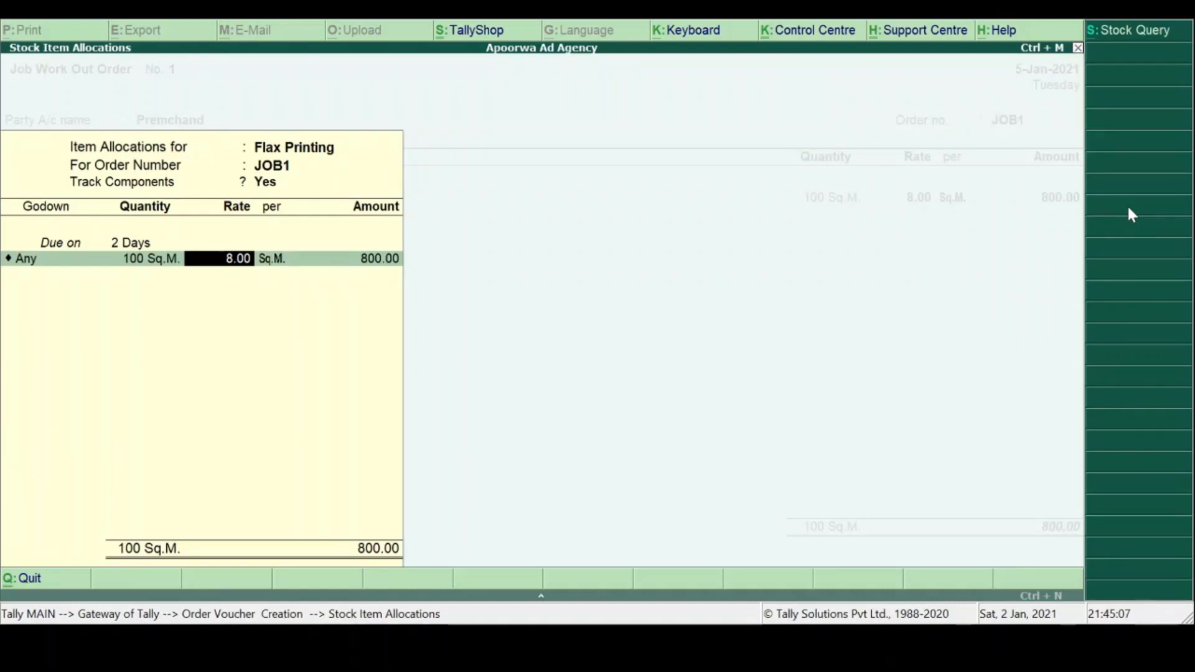
Step: Set the Flax Printing rate to 14.00 per Sq.M. and finish its item allocation for order JOB1
key(Return)
key(BackSpace)
text(14)
key(Return)
key(Return)
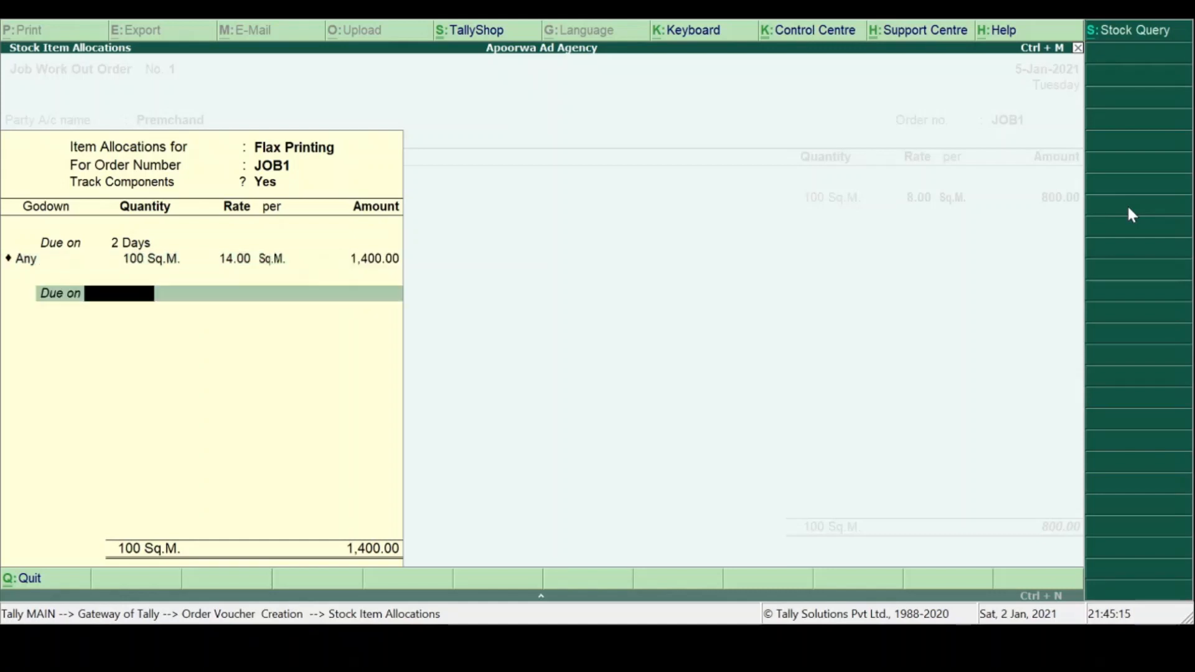
key(Return)
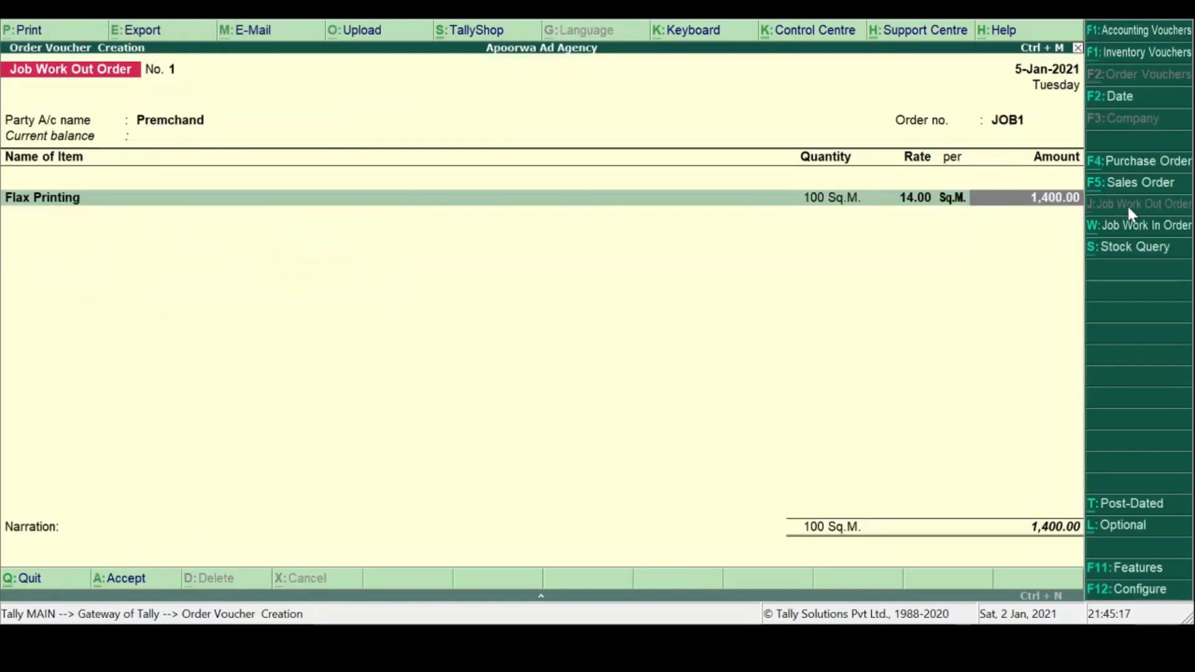
Step: End the item list, save the job work out order without a narration, and leave order voucher creation
key(Return)
key(Return)
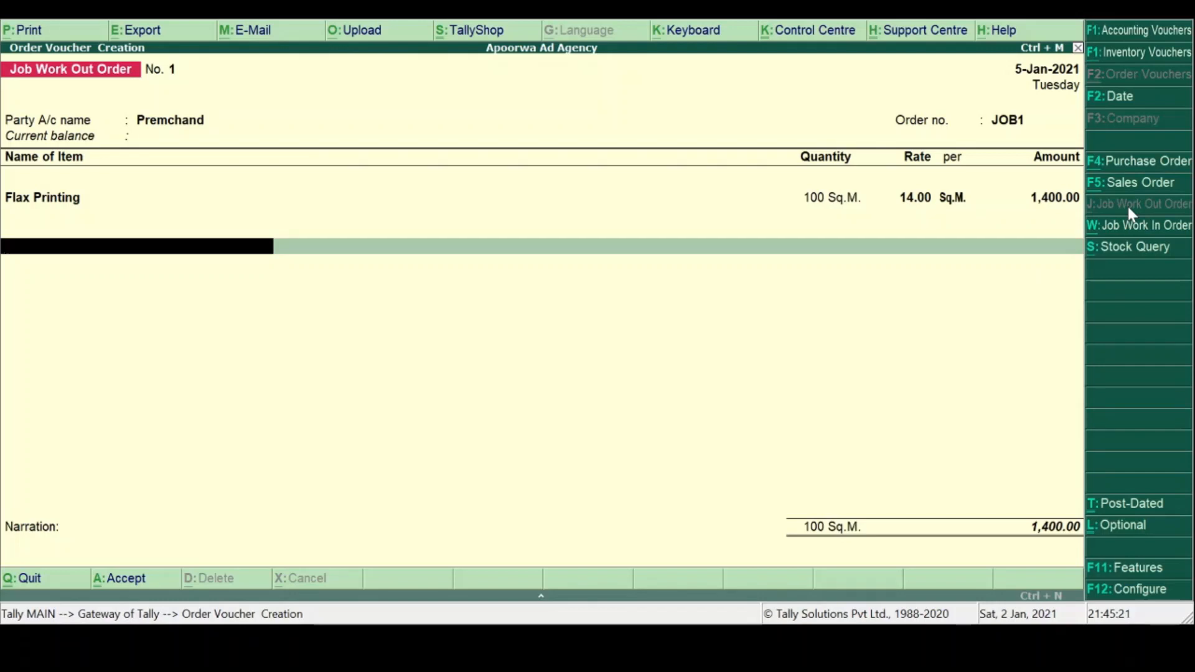
key(Return)
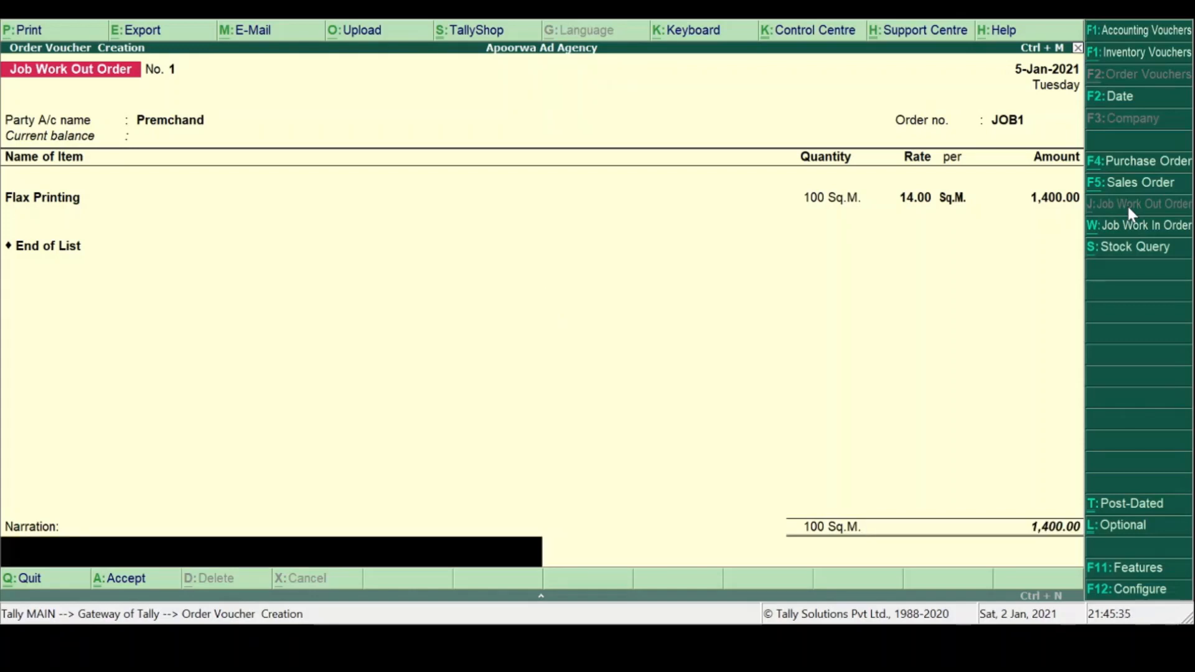
key(Return)
key(y)
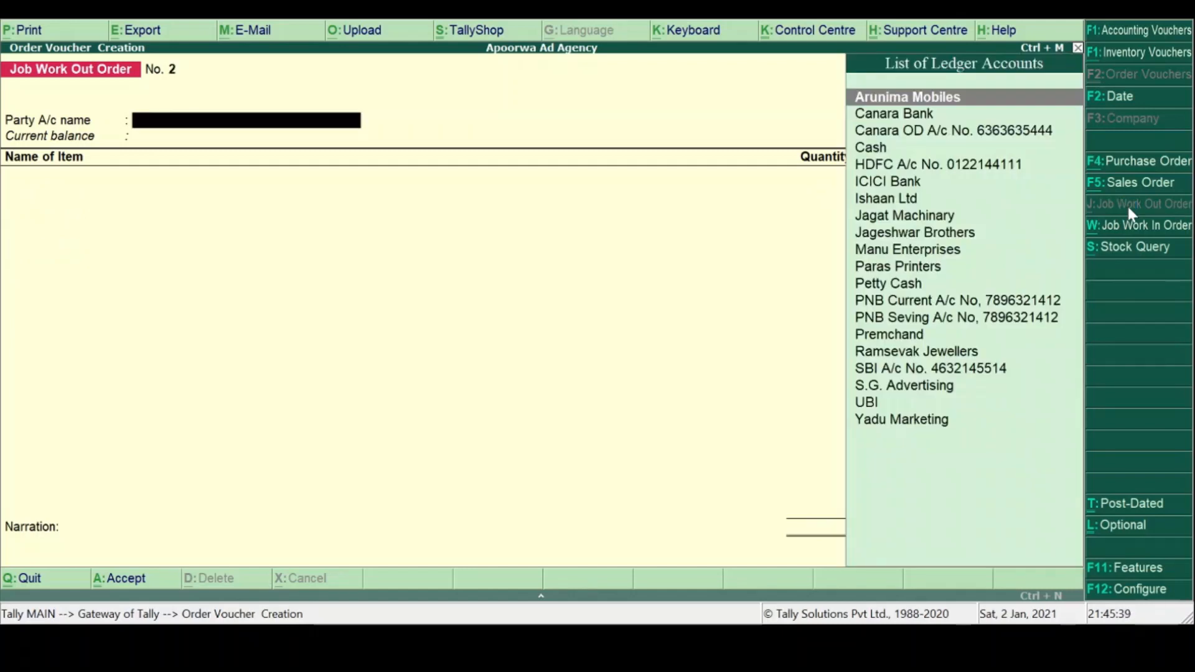
key(Escape)
key(y)
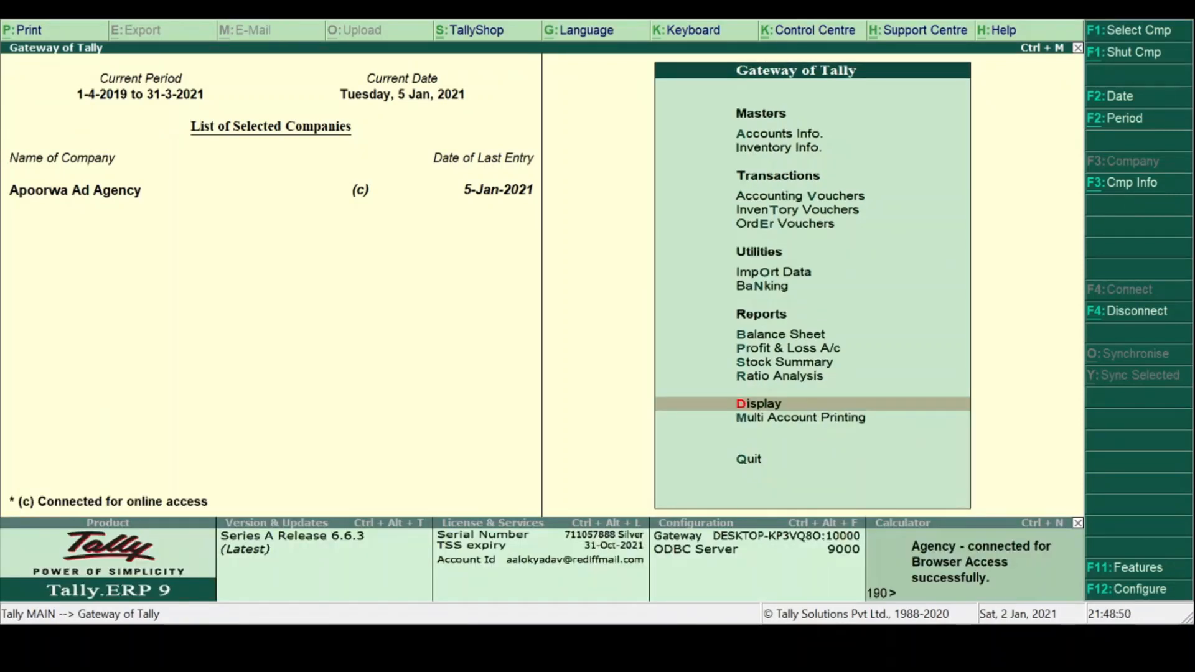
Step: Open the Job Work Out Reports from the company's display reports
key(Up)
key(Up)
key(Up)
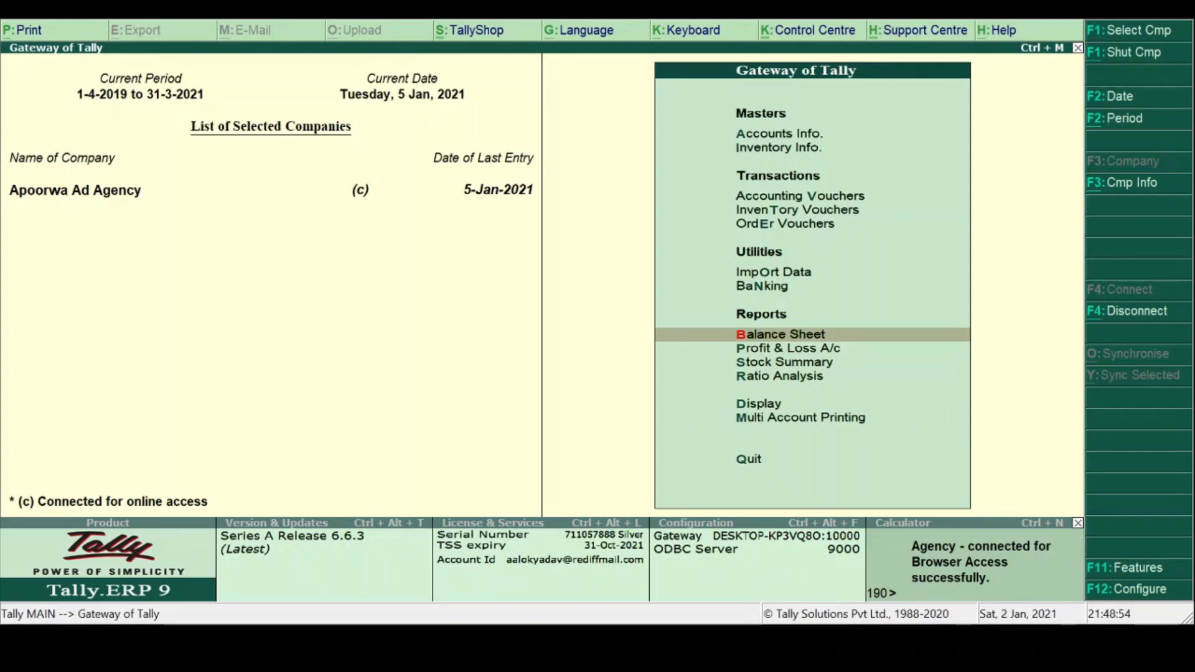
key(Down)
key(Down)
key(Down)
key(Down)
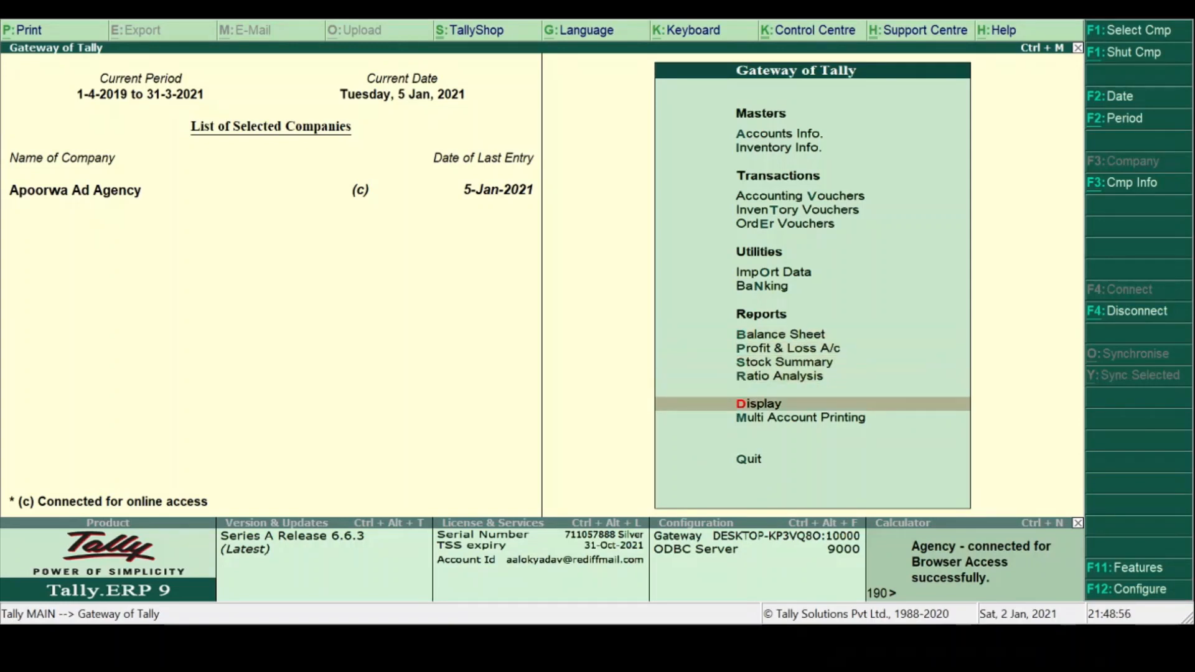
key(Return)
key(Down)
key(Down)
key(Down)
key(Down)
key(Down)
key(Down)
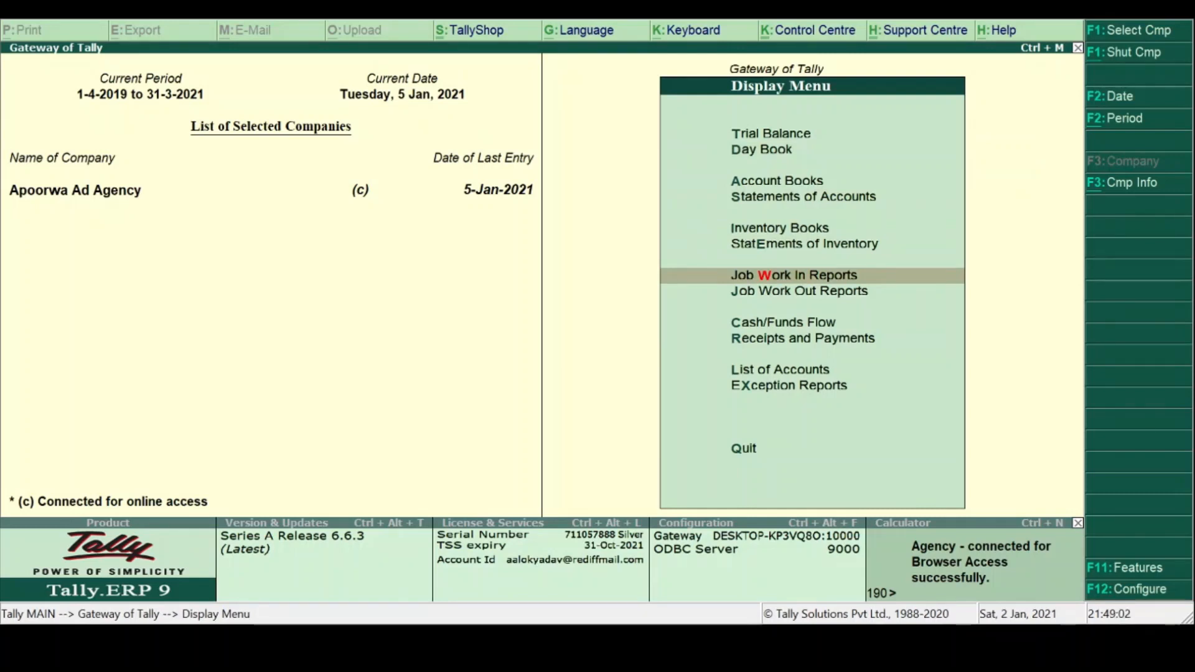
key(Down)
key(Return)
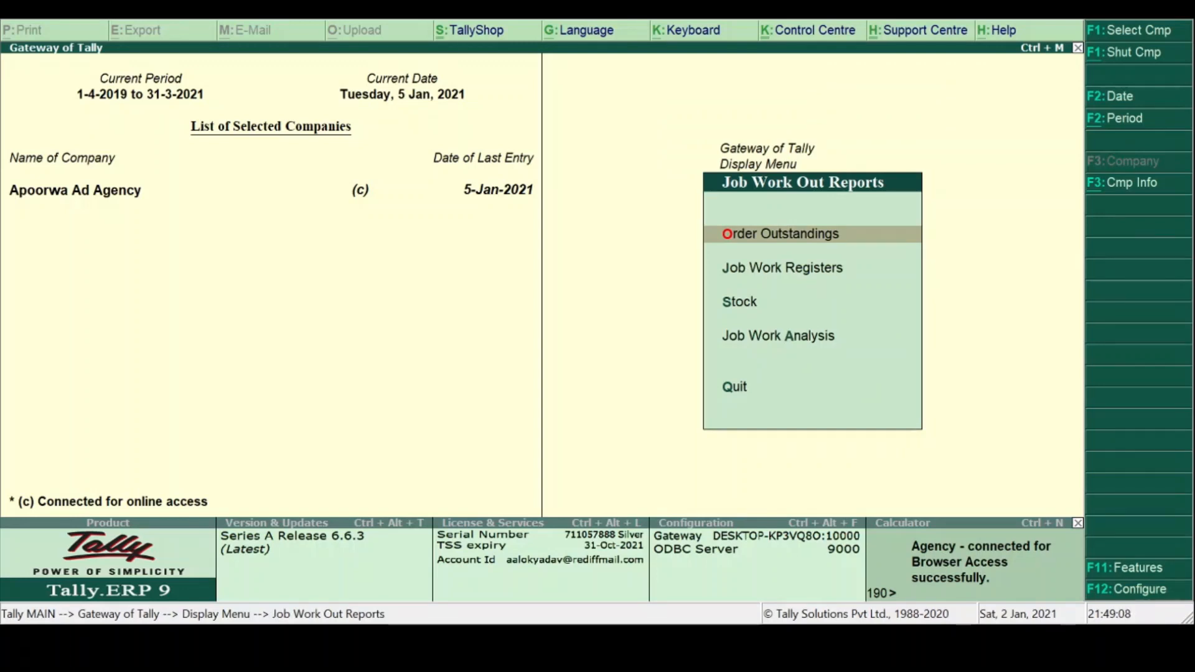
Step: Review the outstanding job work orders and the order details for Flax Printing, and close the orders report
key(Return)
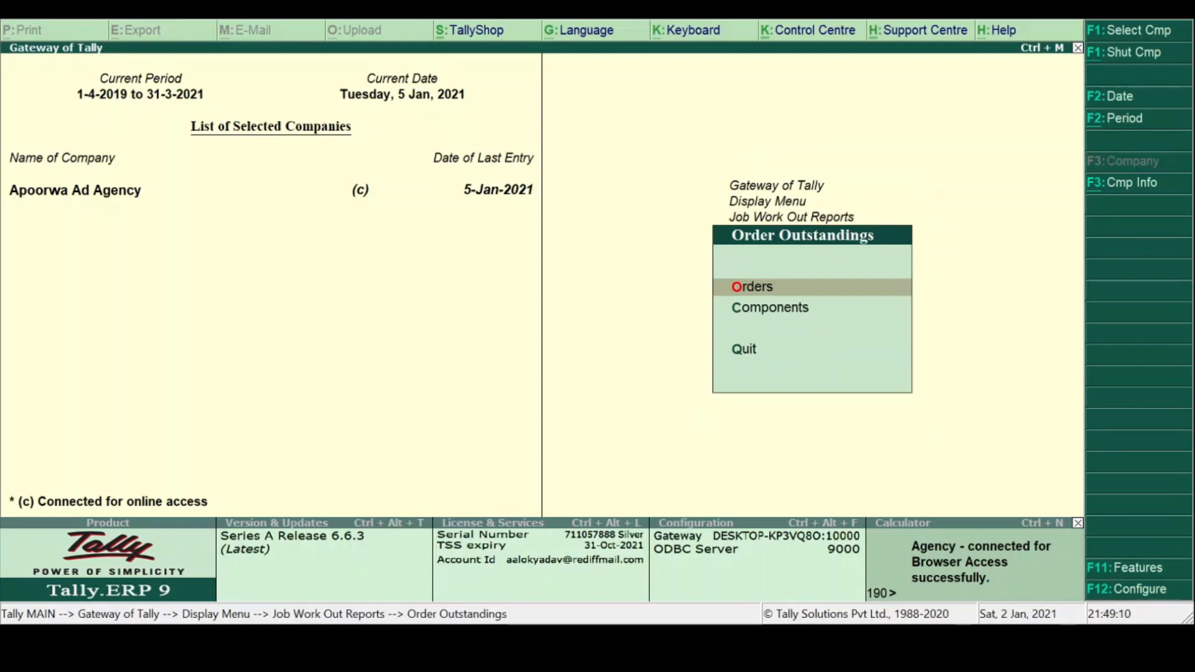
key(Return)
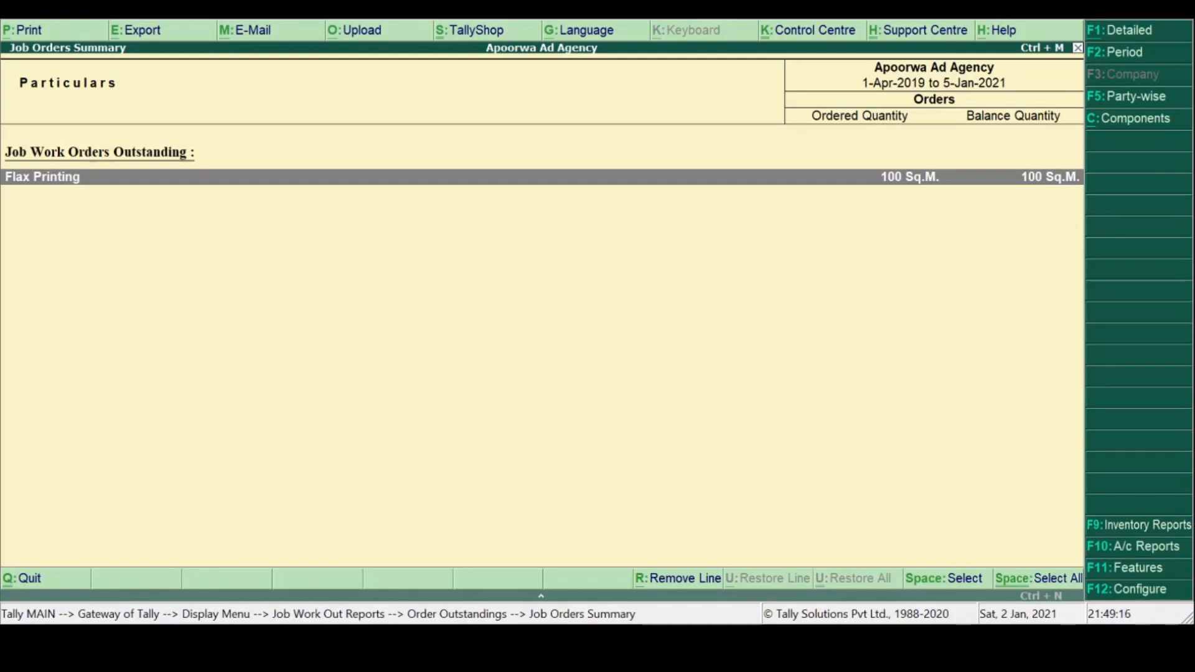
key(Return)
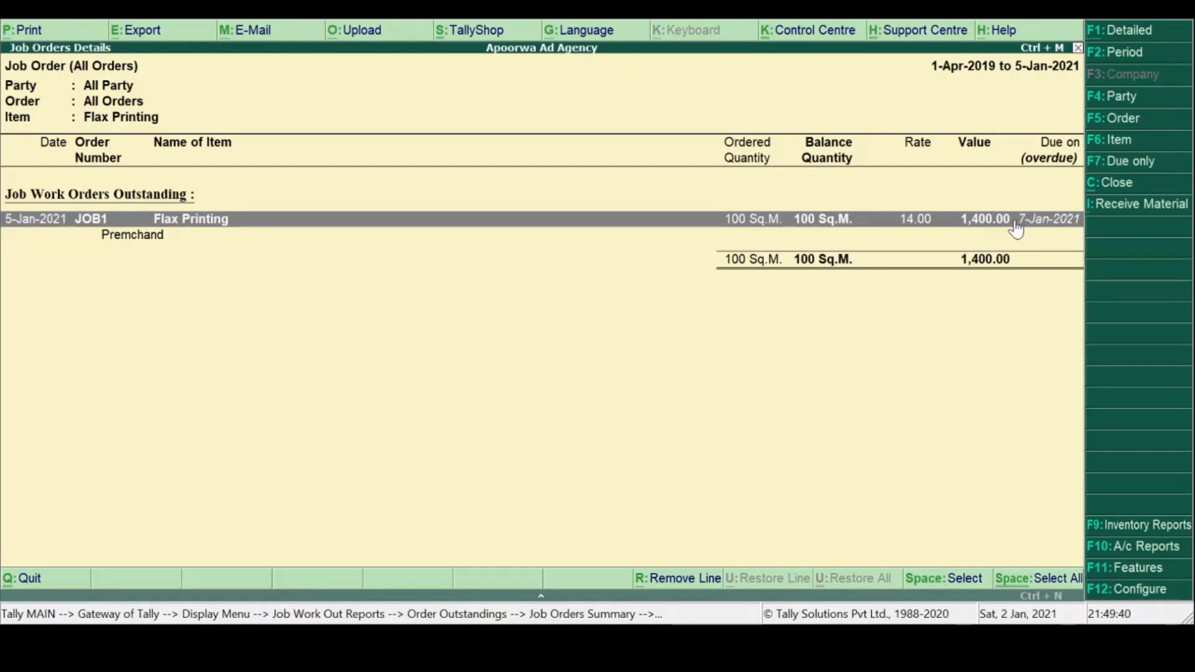
key(Escape)
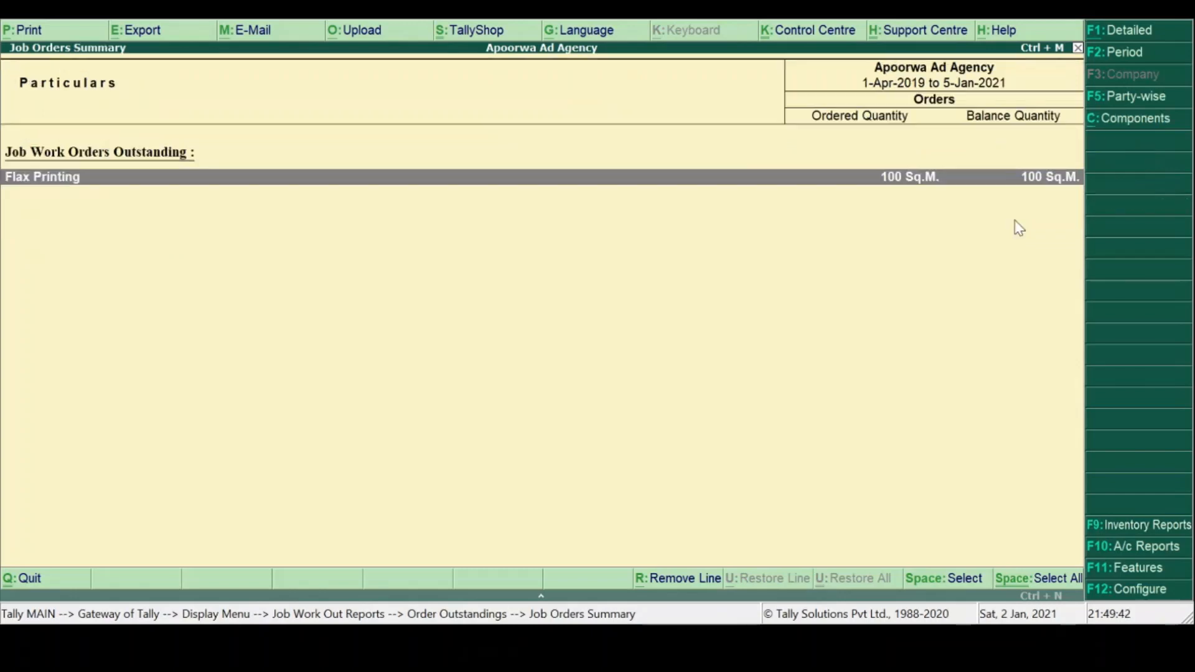
key(Escape)
Step: Review the outstanding components of the job work out orders and return to the Job Work Out Reports
key(Down)
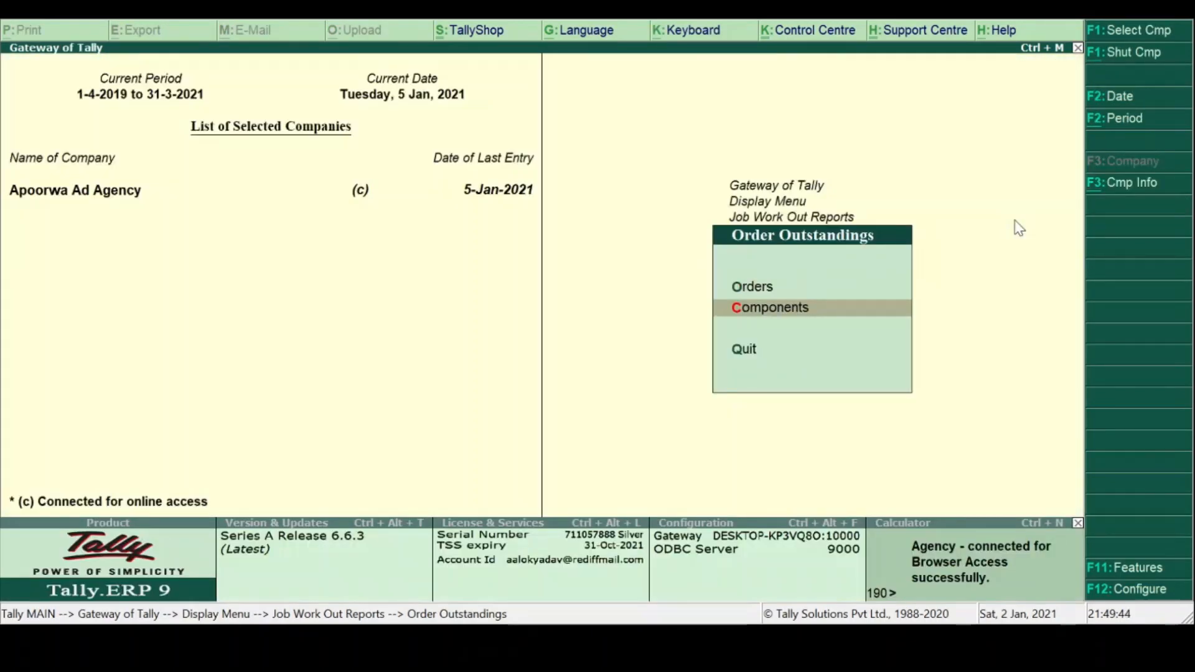
key(Return)
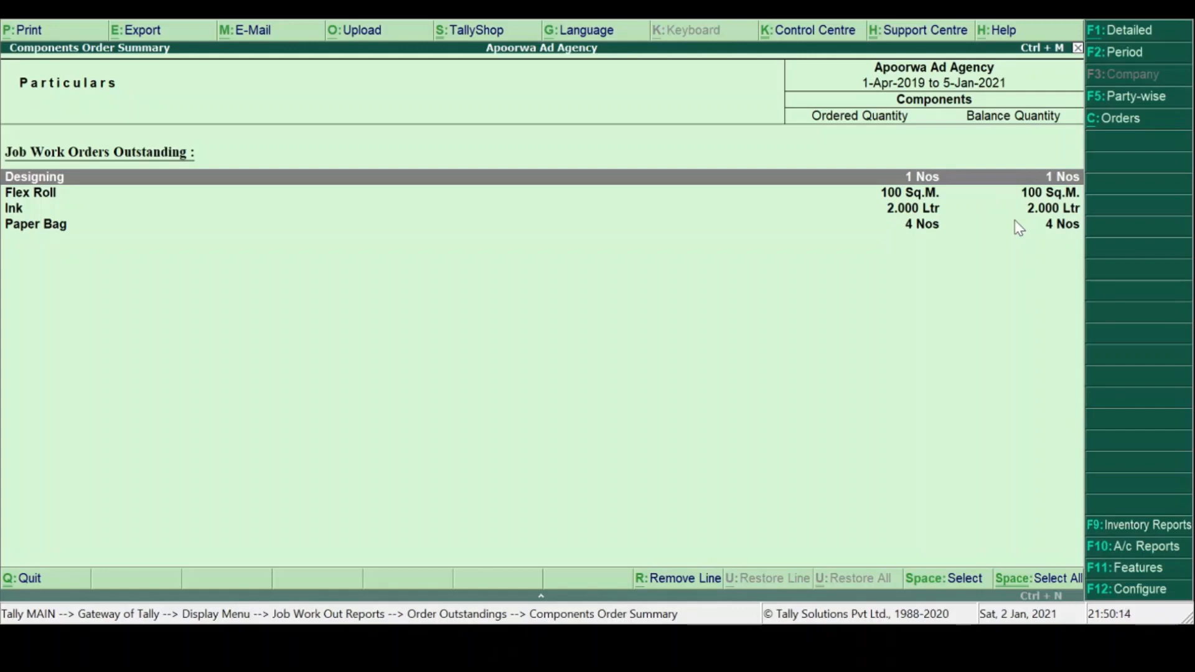
key(Escape)
key(Escape)
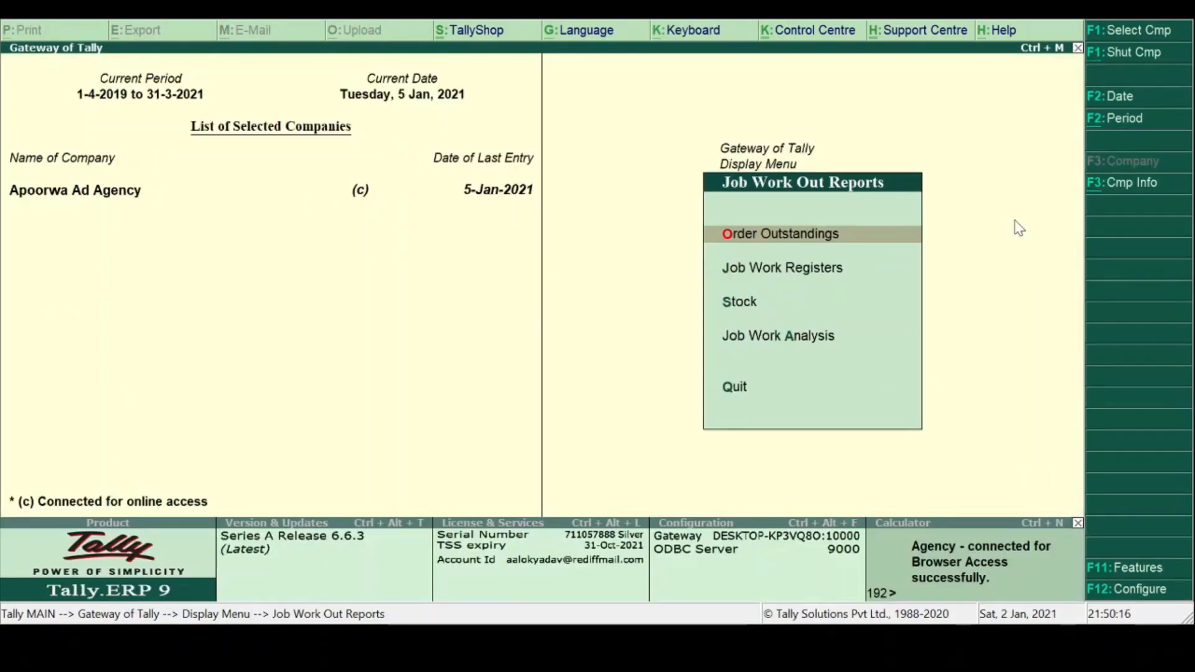
Step: Open the Job Work Out Orders Book from the job work registers and list the January 2021 vouchers
key(Down)
key(Return)
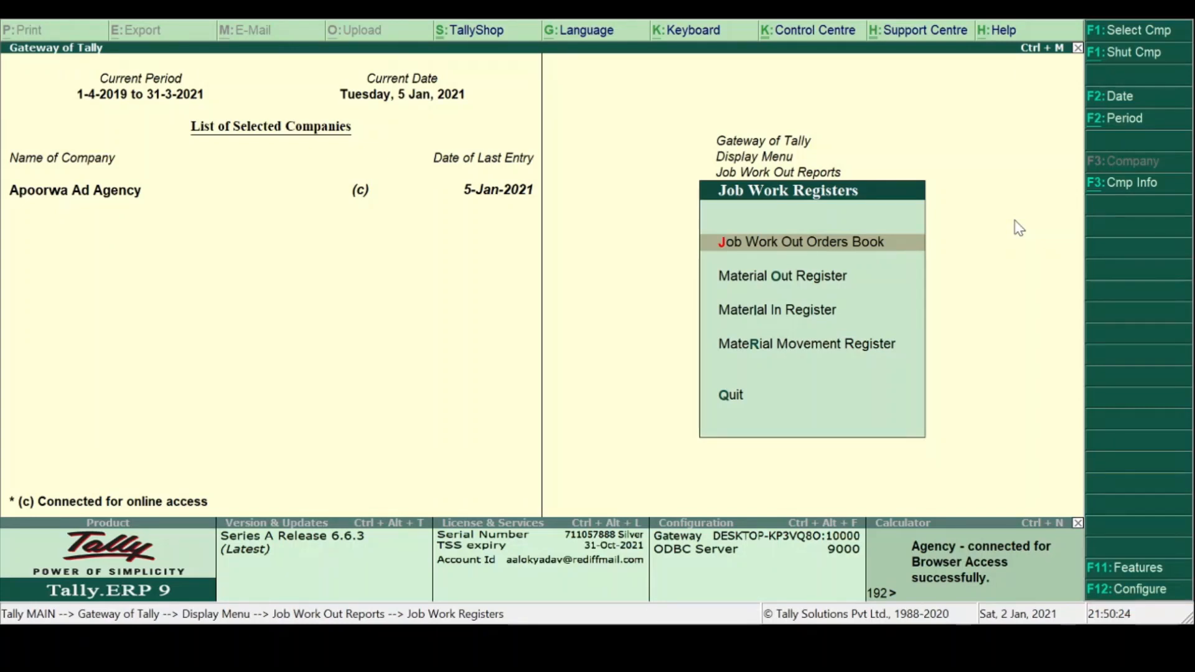
key(Return)
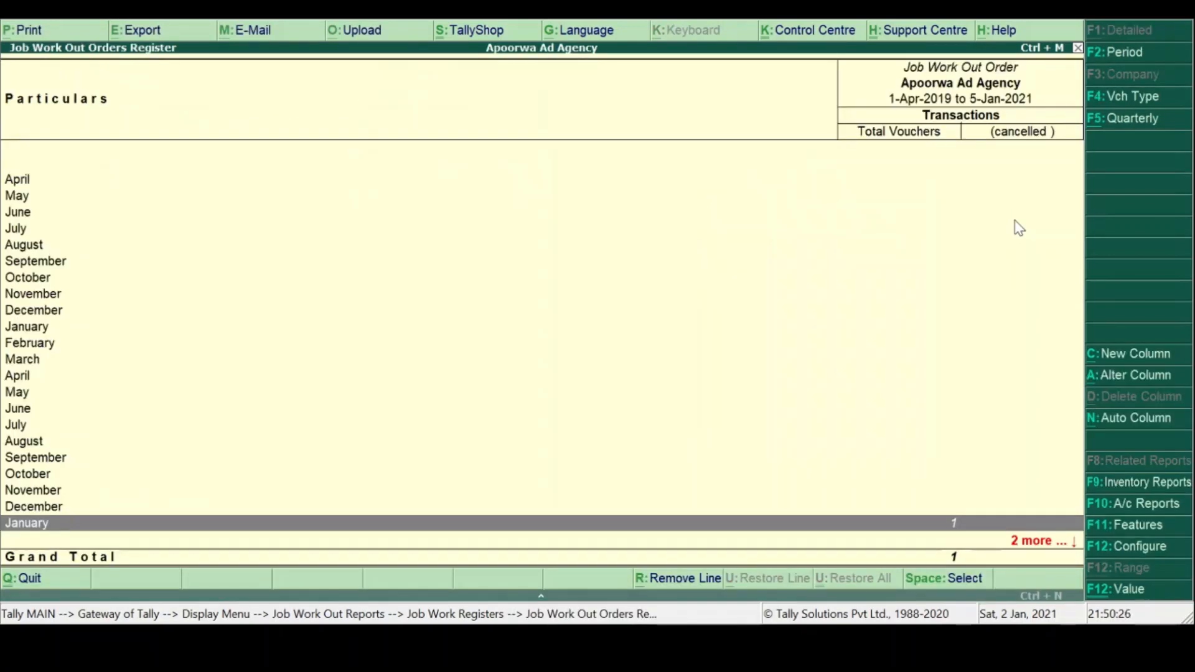
key(Down)
key(Down)
key(Up)
key(Up)
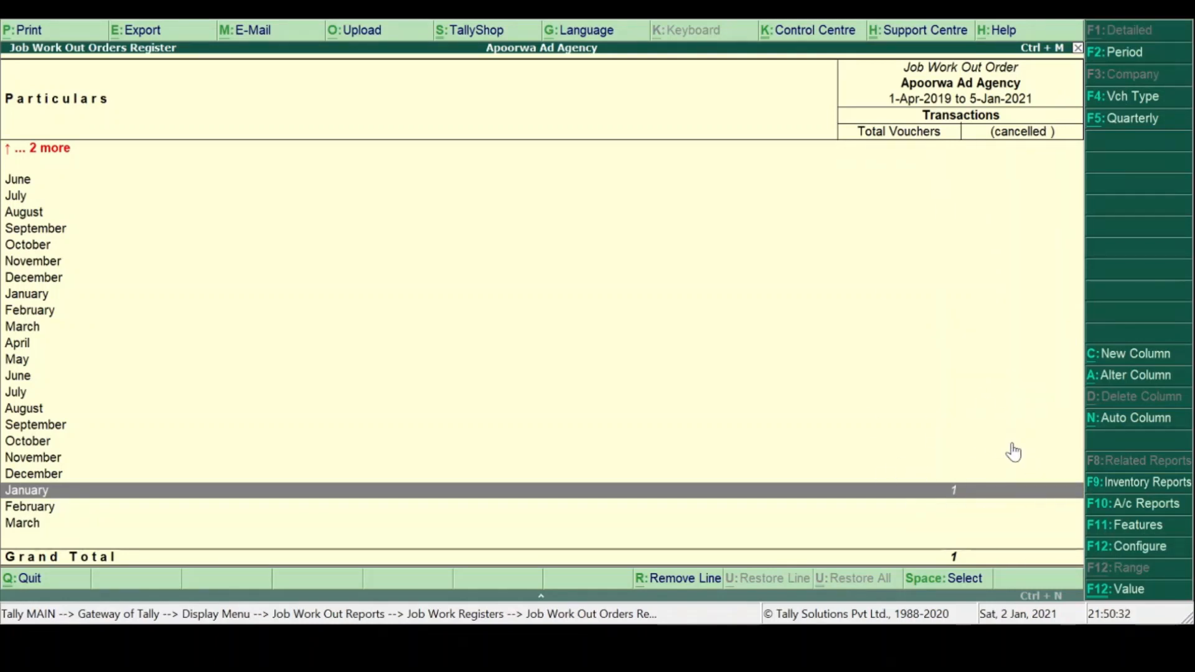
key(Return)
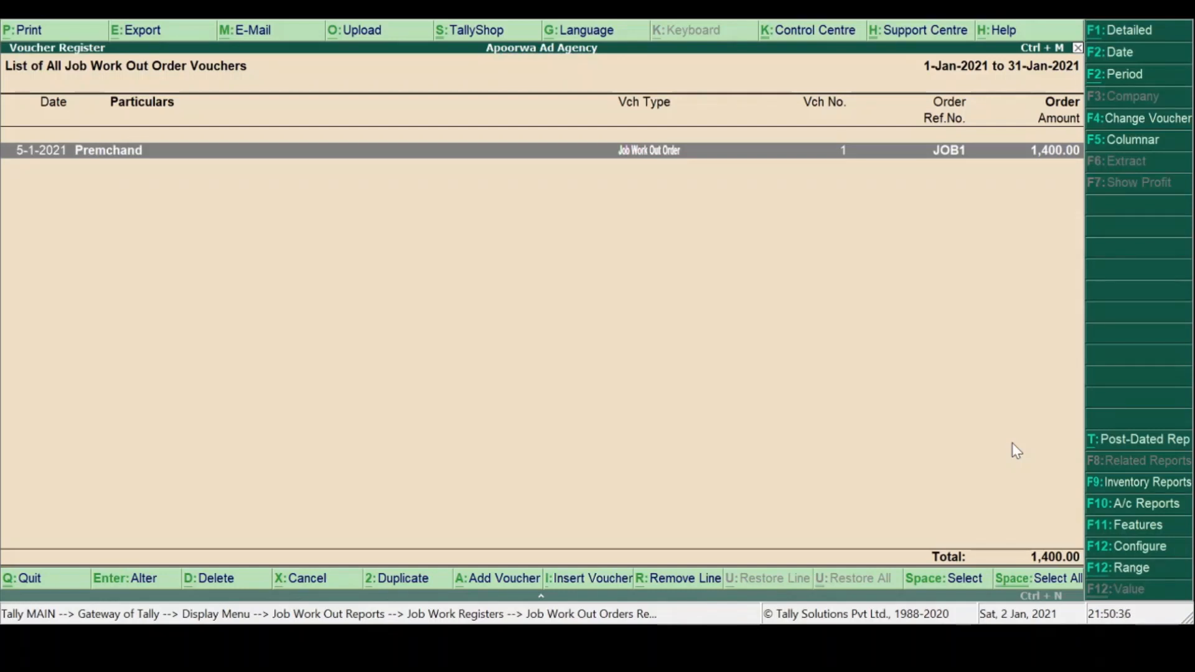
Step: Examine the January job work out order vouchers in columnar view with the default column options, and return to the Gateway of Tally
click(1139, 149)
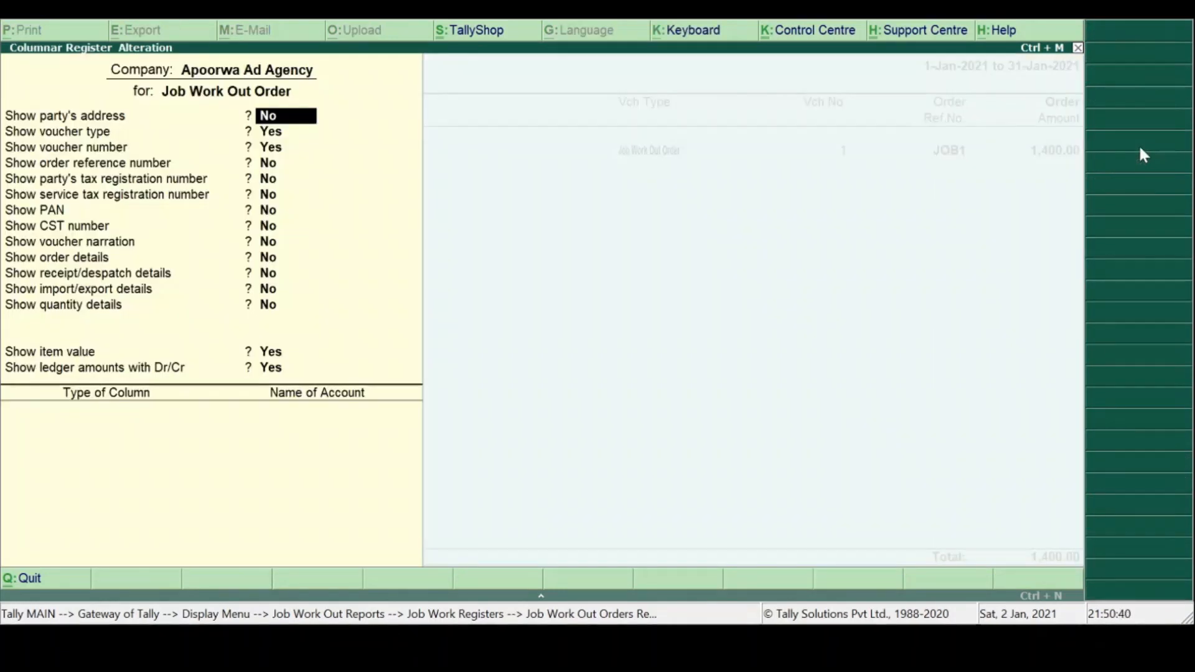
key(ctrl+a)
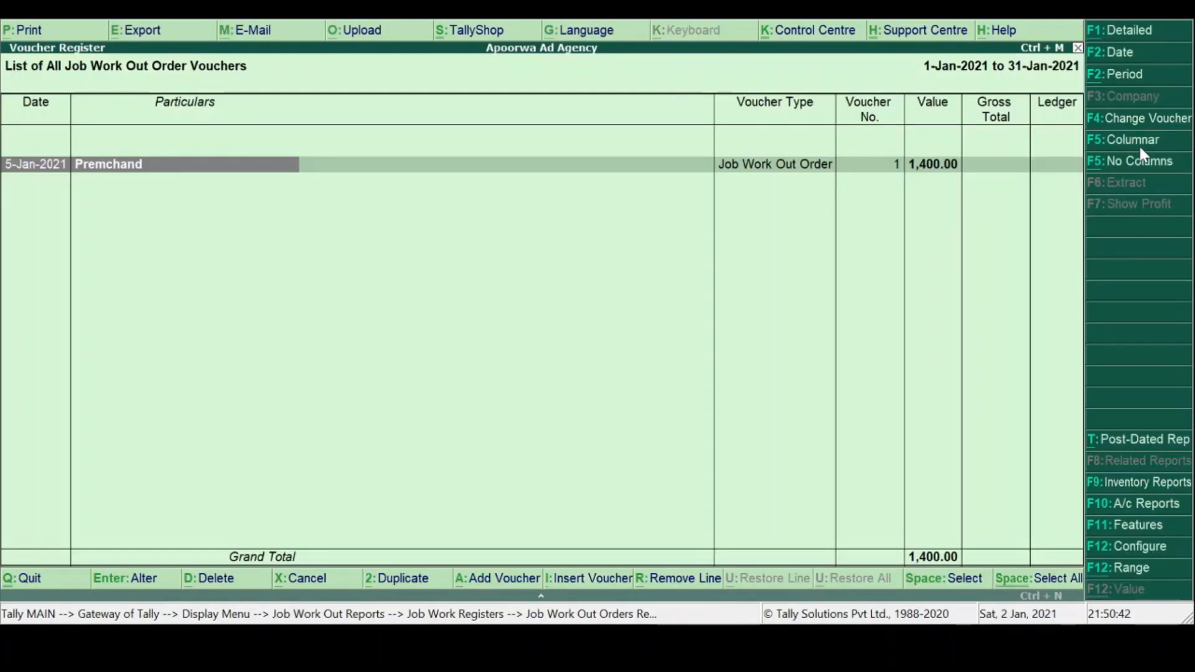
key(Right)
key(Right)
key(Right)
key(Right)
key(Right)
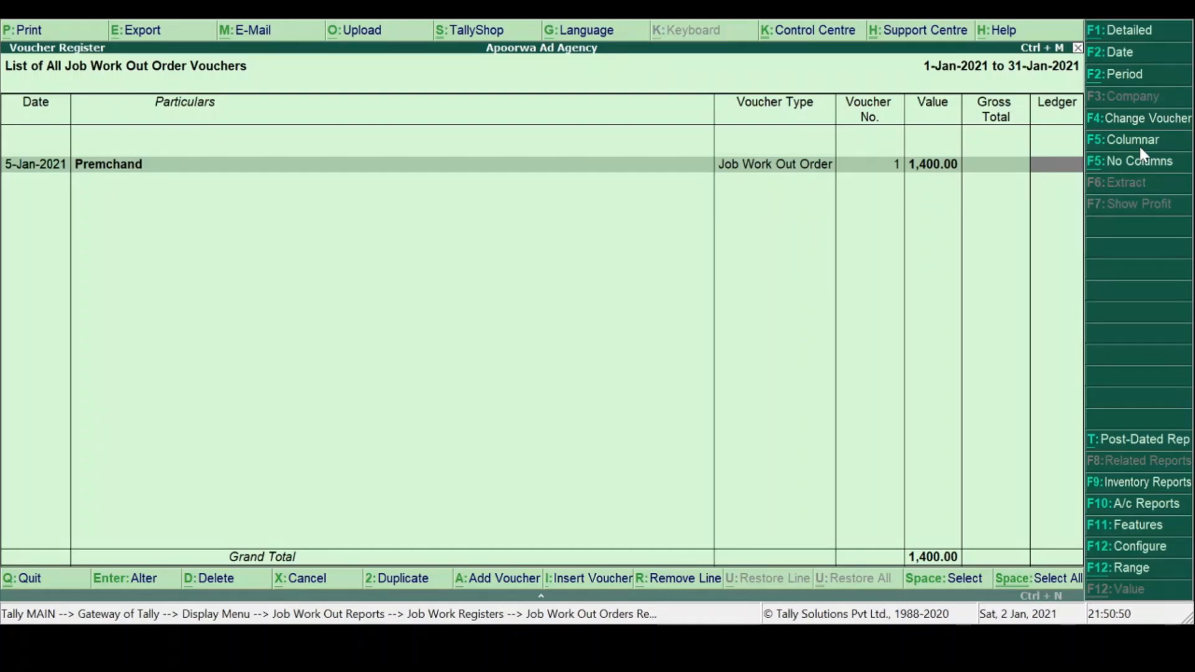
key(Escape)
key(Escape)
key(Escape)
key(Escape)
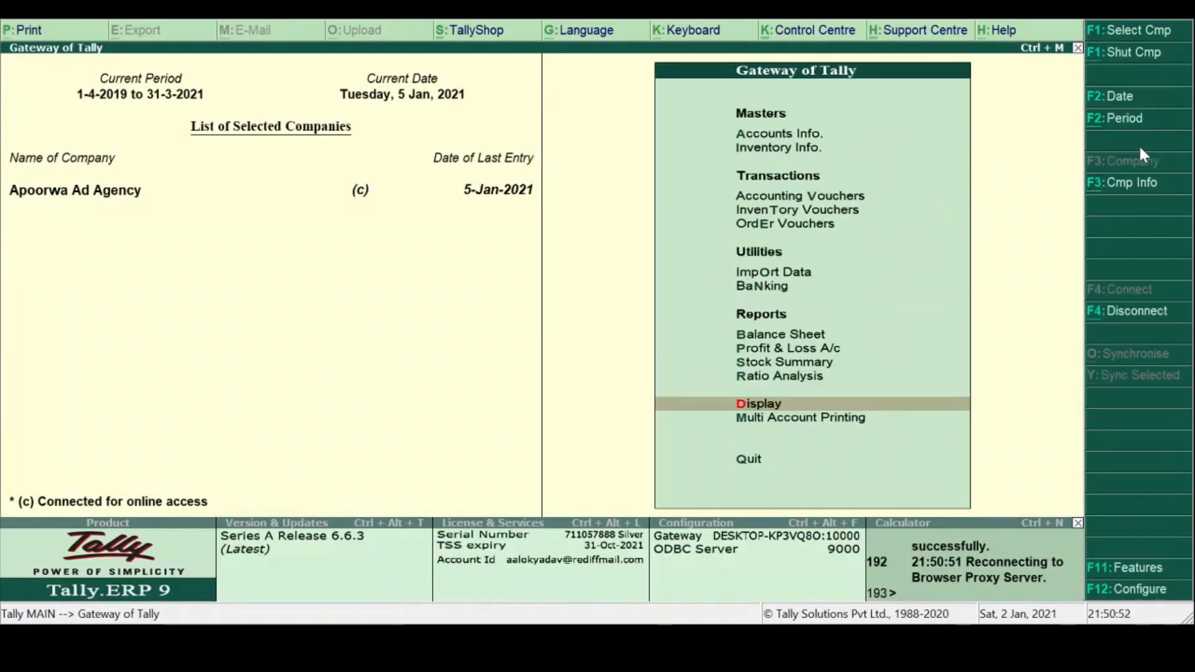